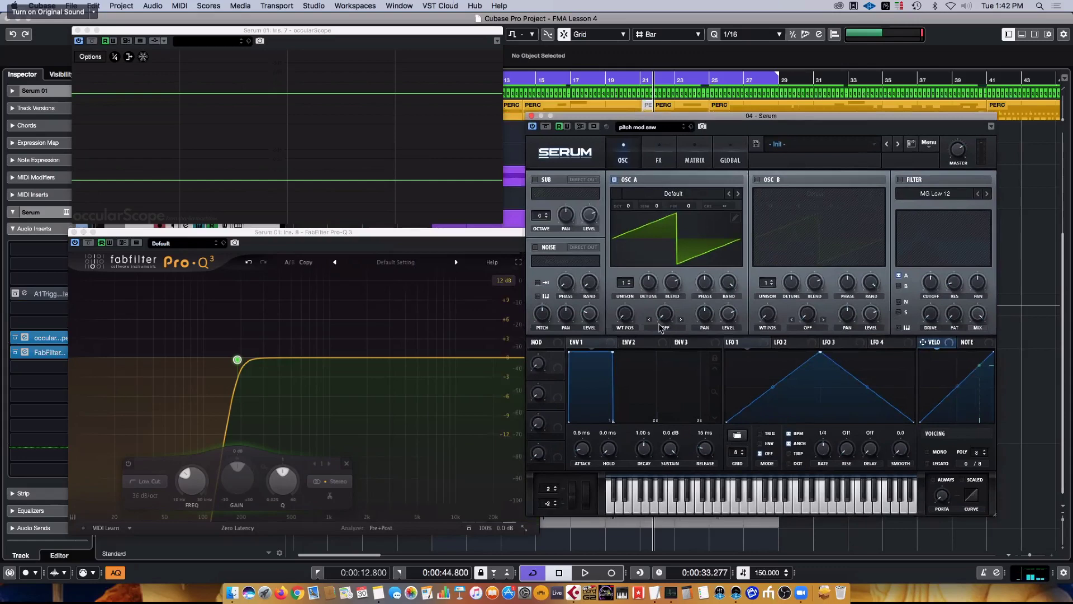
- Enable oscillator B, set oscillator A's warp mode to FM (from B), and lower oscillator A's octave to -1
left_click(758, 179)
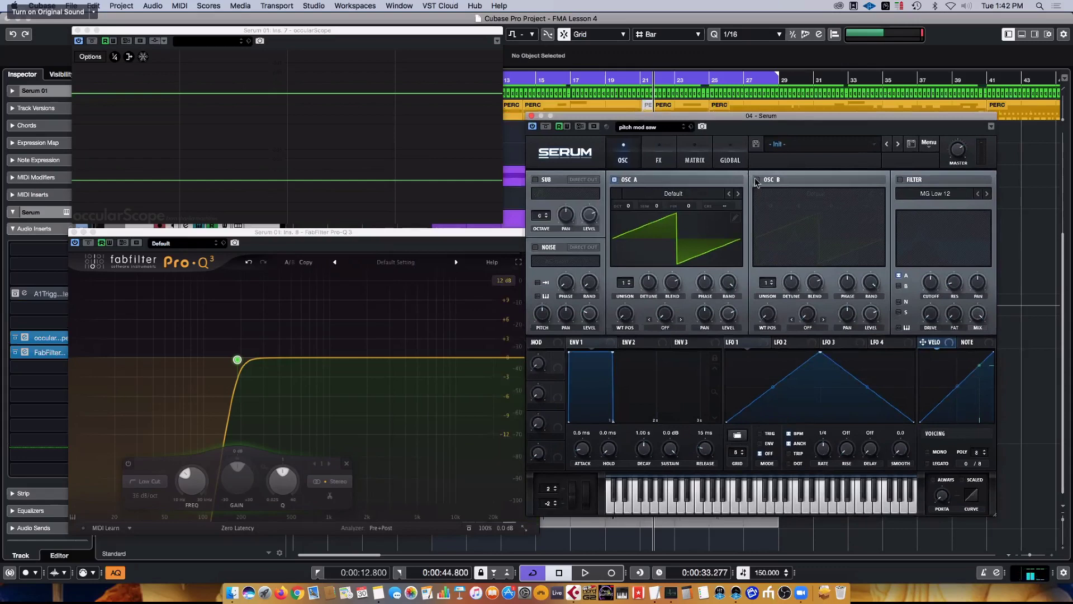
left_click(665, 328)
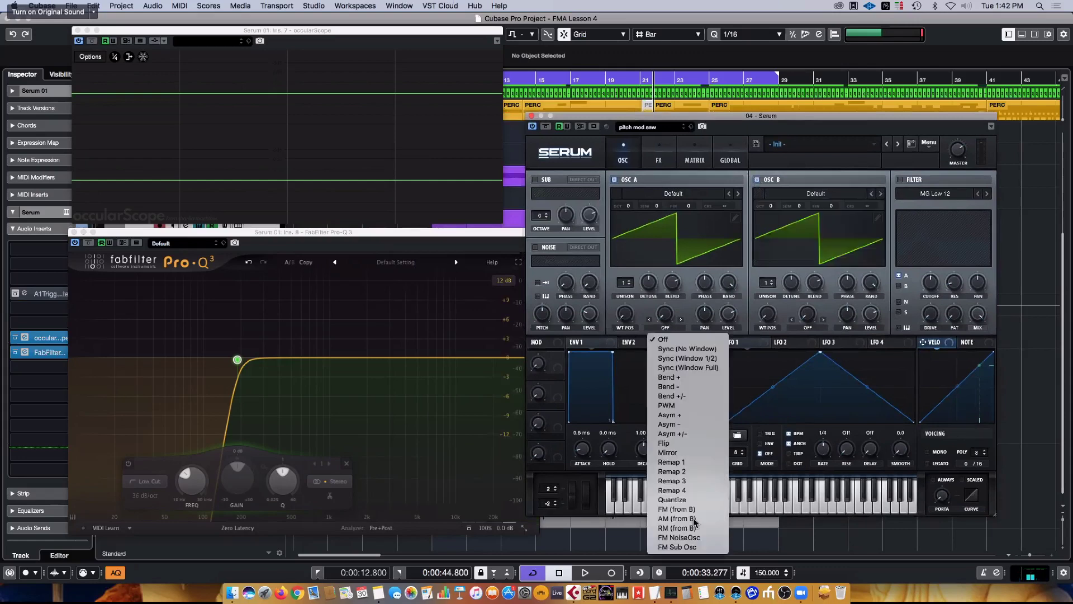
left_click(693, 510)
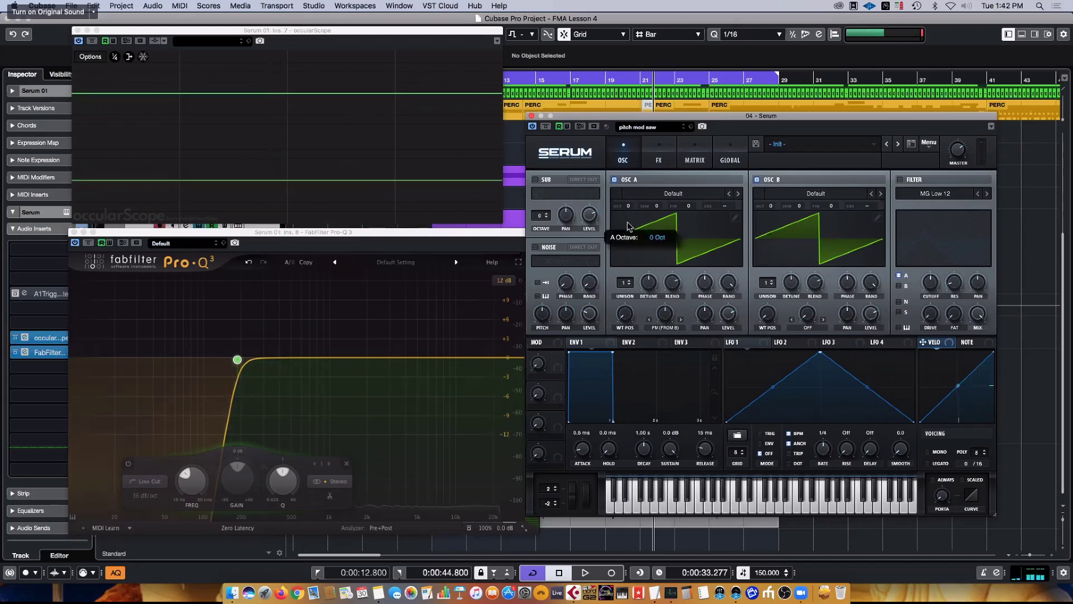
left_click_drag(627, 227, 628, 235)
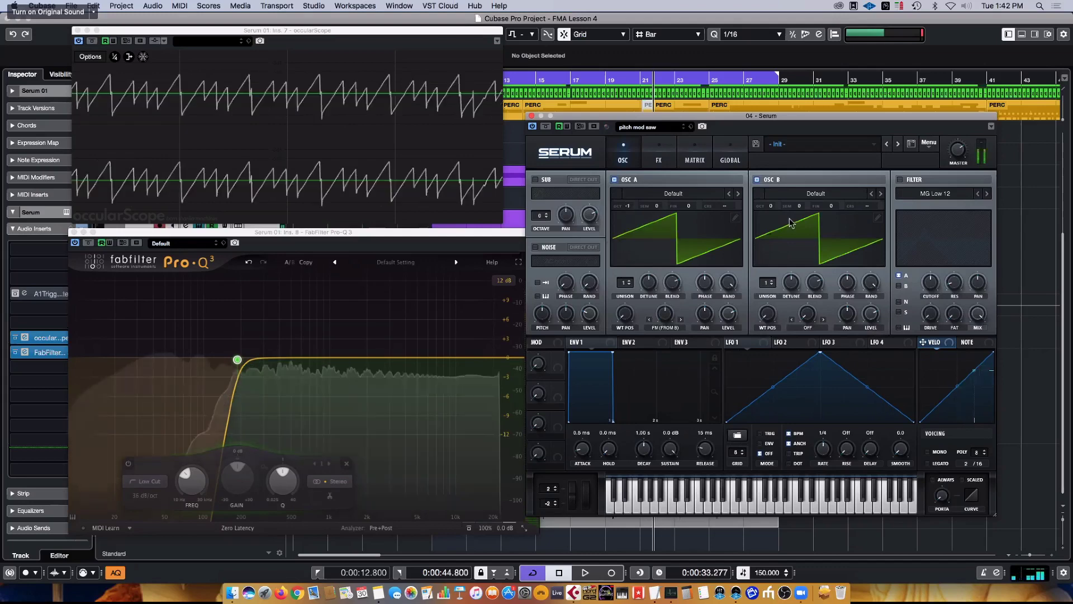
- Load the analog Basic Shapes wavetable in oscillator A and move its wavetable position to frame 2
left_click(689, 195)
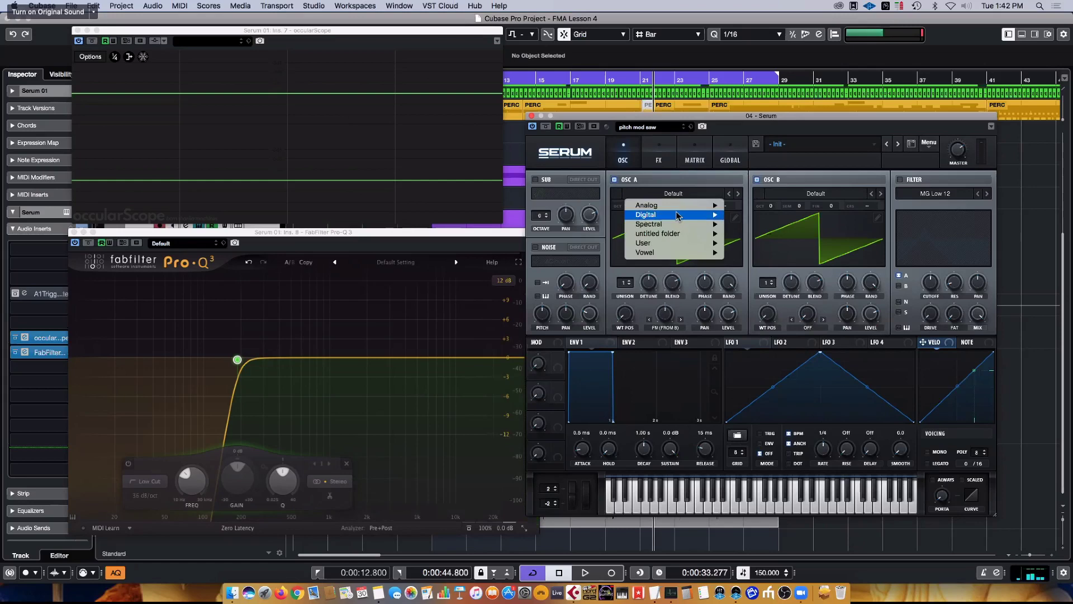
mouse_move(677, 215)
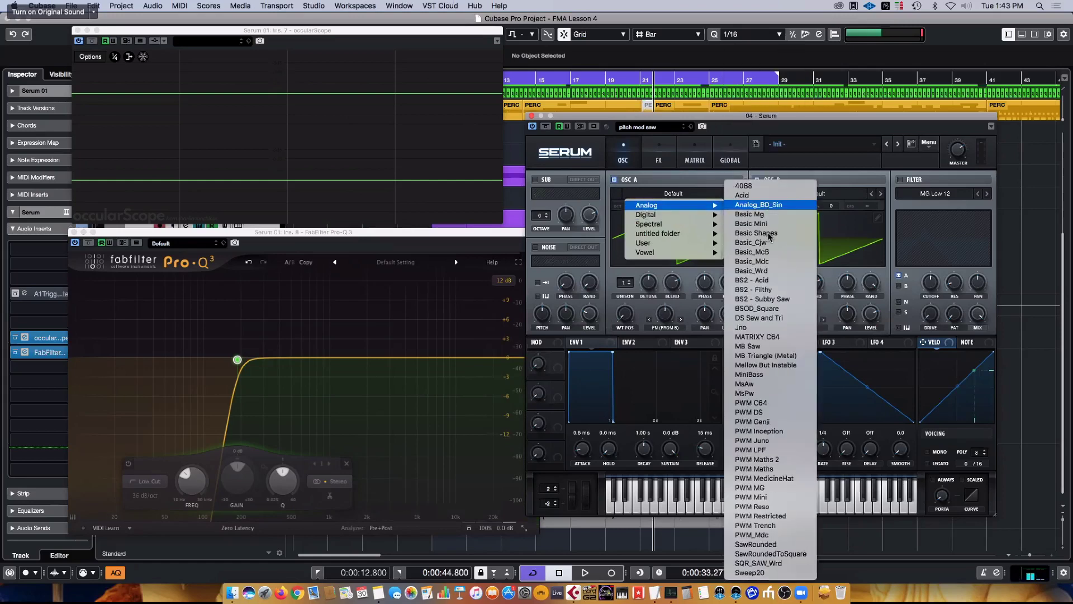
left_click(771, 238)
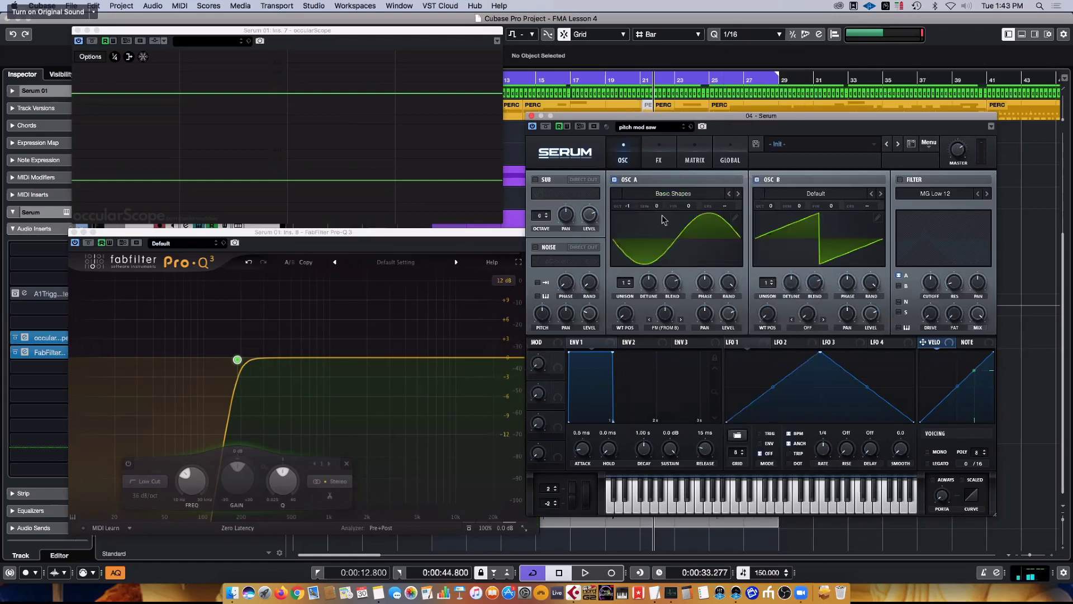
left_click(673, 259)
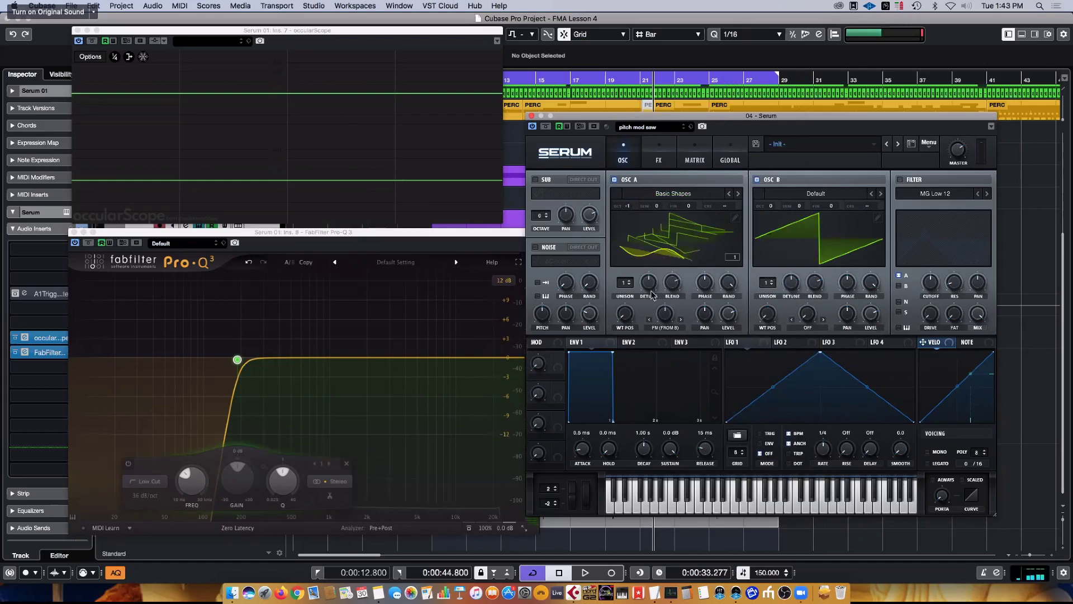
left_click_drag(627, 318, 630, 304)
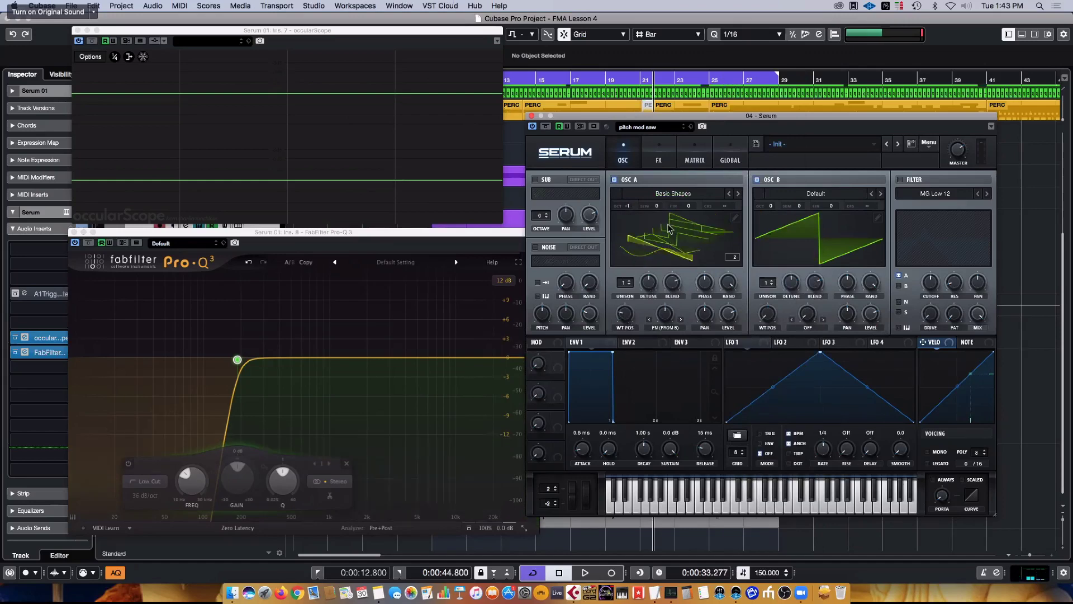
left_click(709, 225)
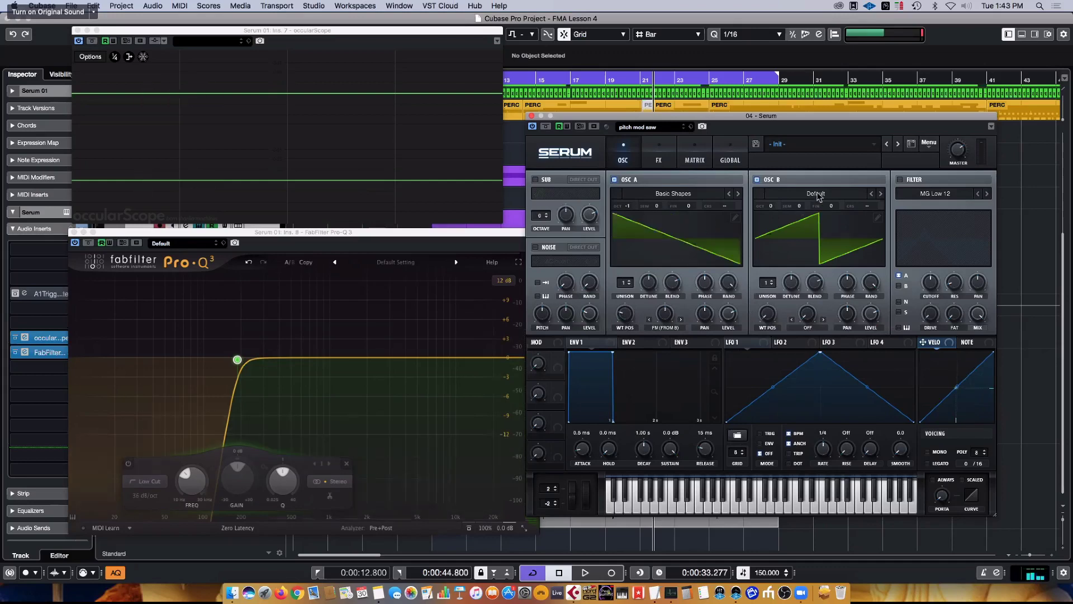
- Load the spectral Squelchy 3 [SL] wavetable in oscillator B and raise its wavetable position
left_click(817, 194)
mouse_move(816, 224)
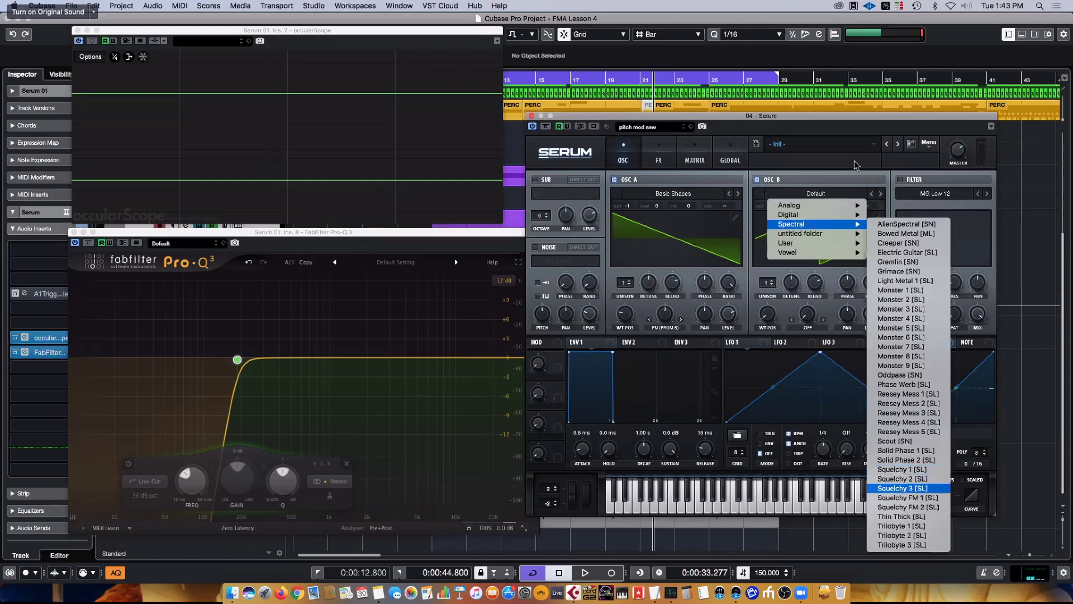
left_click(902, 488)
left_click_drag(768, 313, 770, 245)
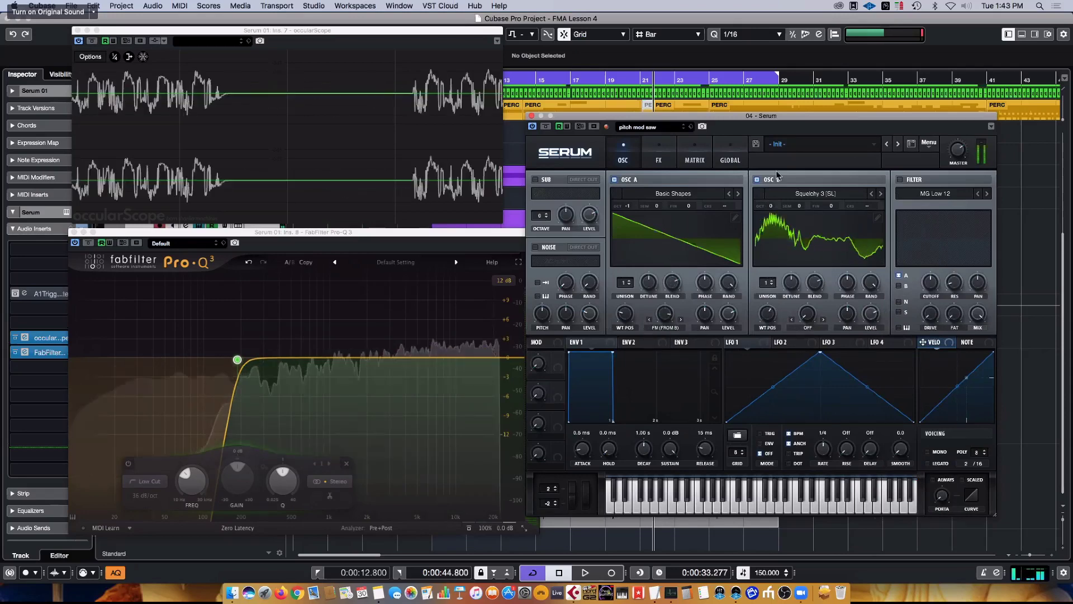
- Step backward through oscillator B's spectral wavetables from Squelchy 3 [SL] to Reesey Mess 1 [SL]
left_click(874, 196)
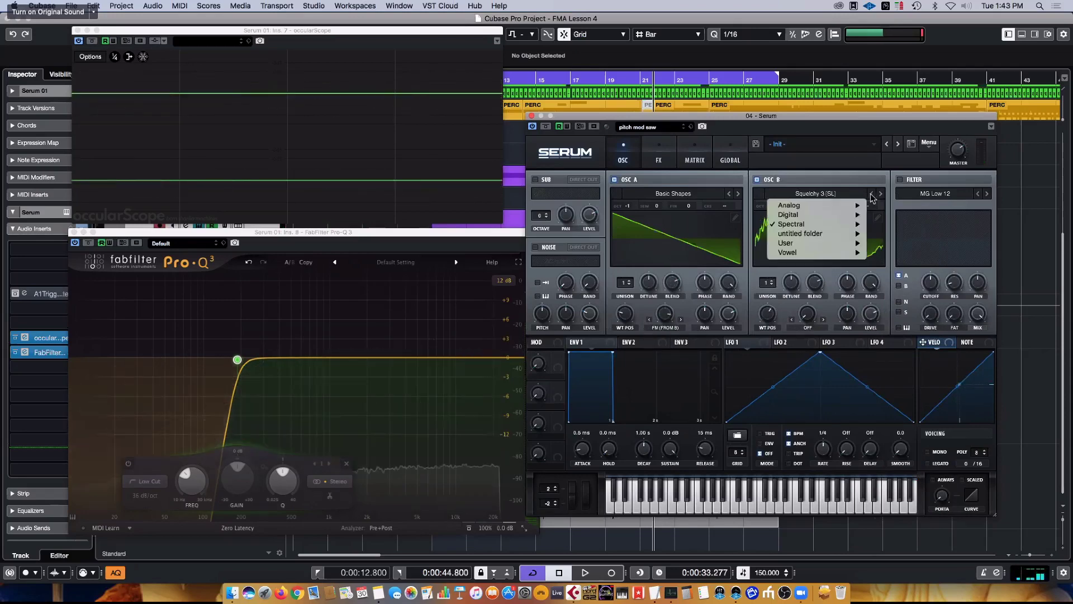
left_click(873, 197)
left_click(870, 195)
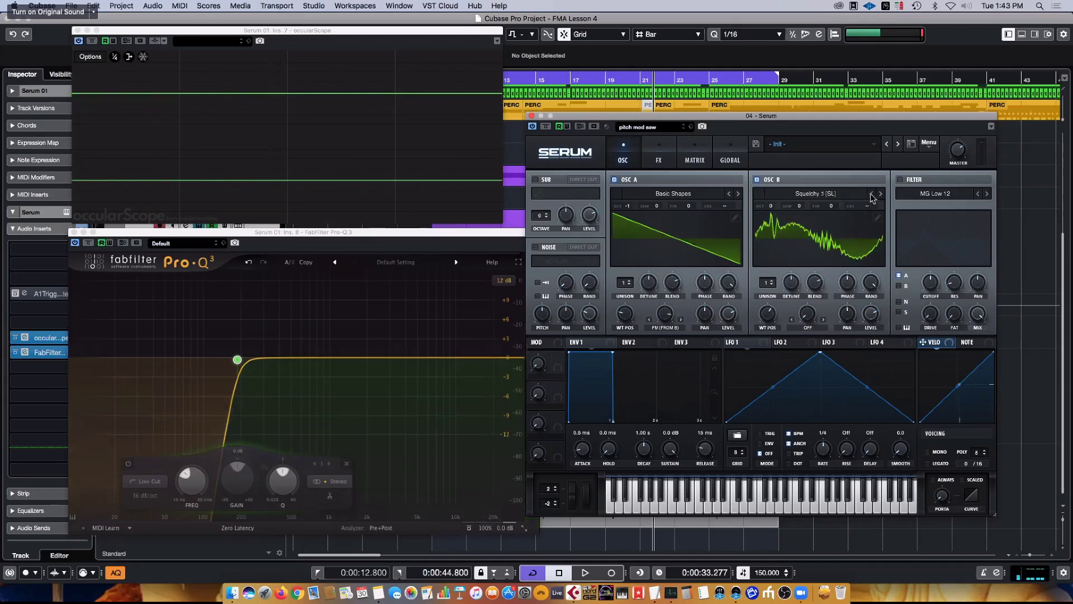
left_click(871, 195)
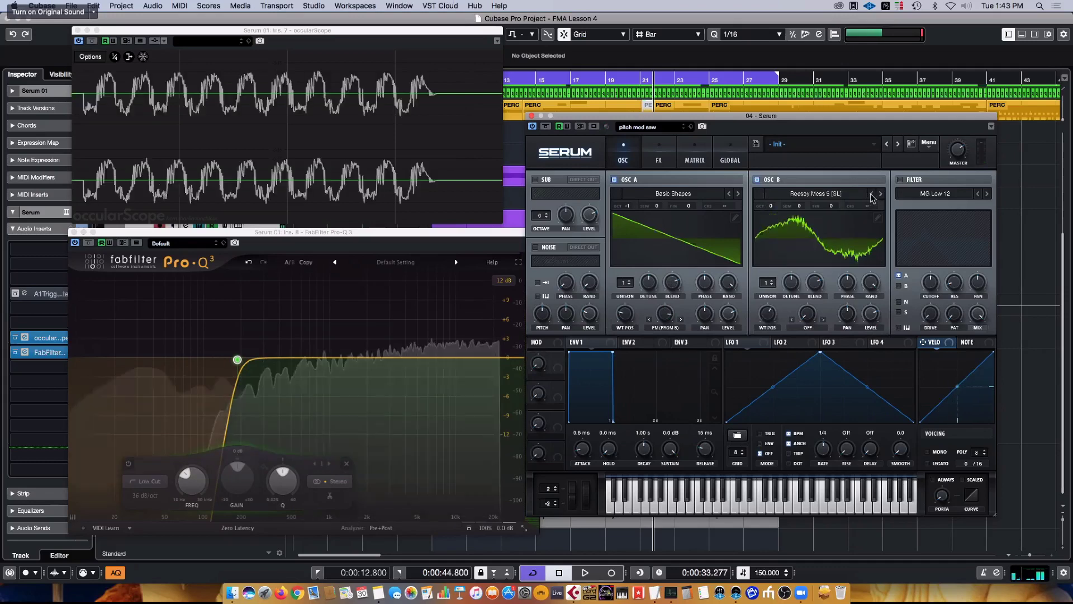
left_click(871, 195)
left_click(871, 195)
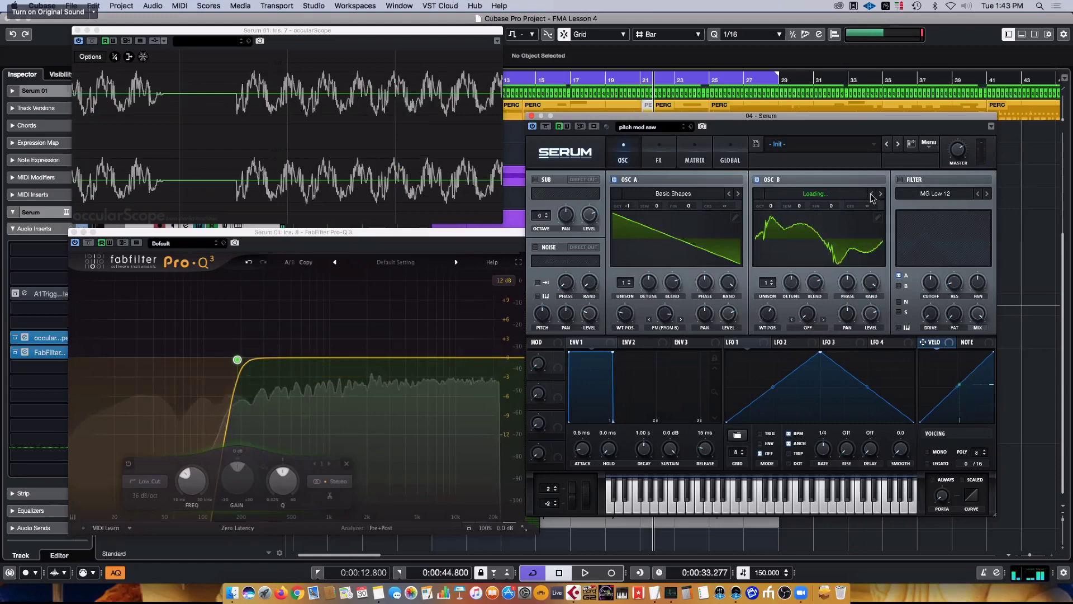
- Load the spectral AlienSpectral [SN] wavetable in oscillator B and return oscillator A's wavetable position to the sine shape
left_click(815, 193)
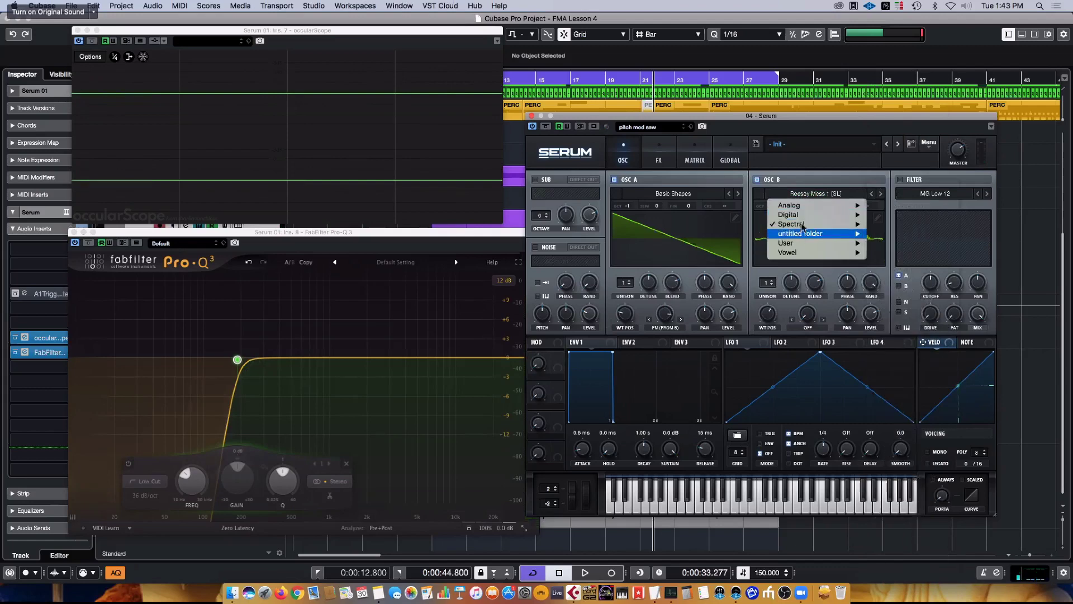
mouse_move(803, 224)
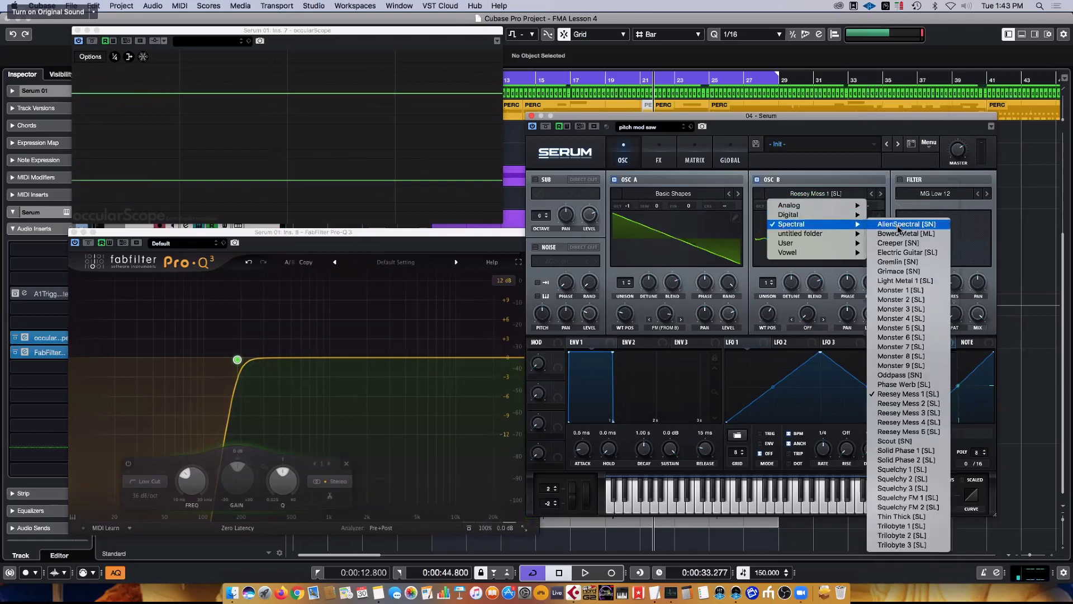
left_click(901, 224)
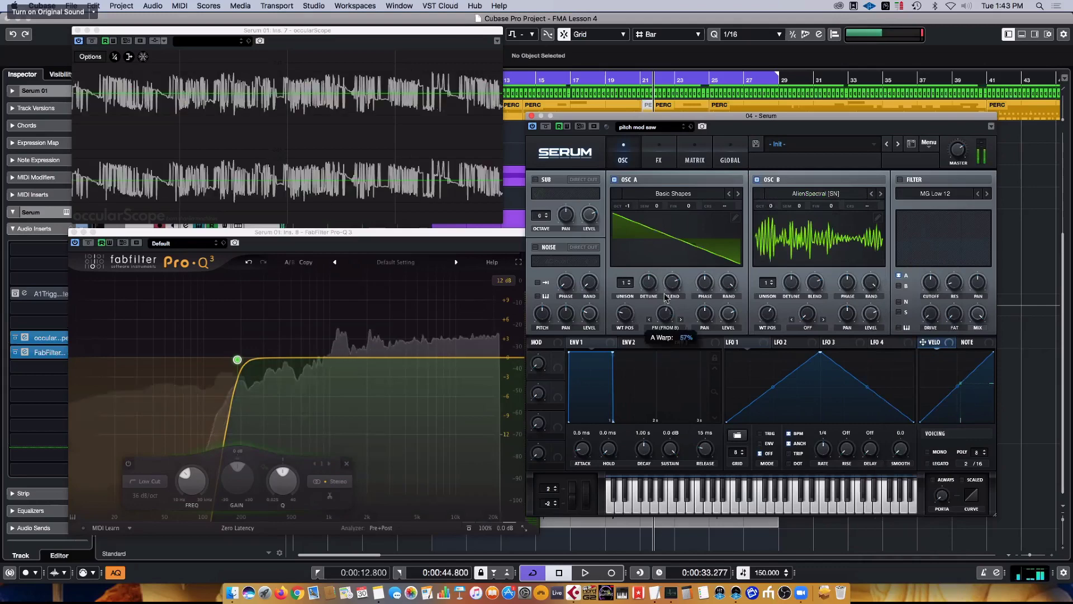
mouse_move(635, 317)
left_mouse_down()
mouse_move(634, 296)
mouse_move(631, 331)
left_mouse_up()
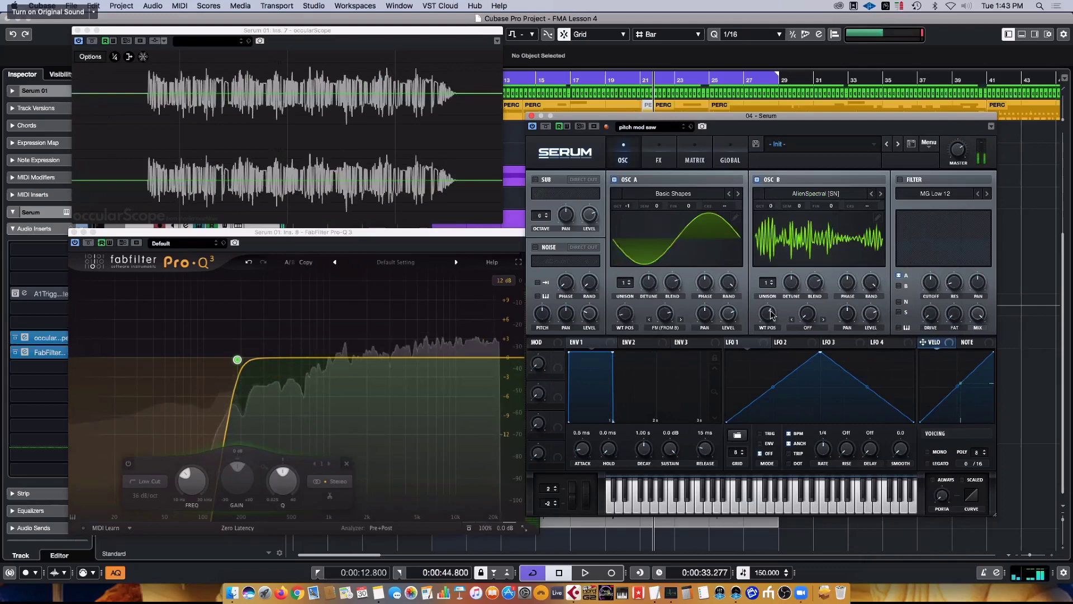
- Sweep oscillator B's wavetable position and adjust oscillator A's FM (from B) warp amount to shape the tone
left_click_drag(770, 314, 777, 256)
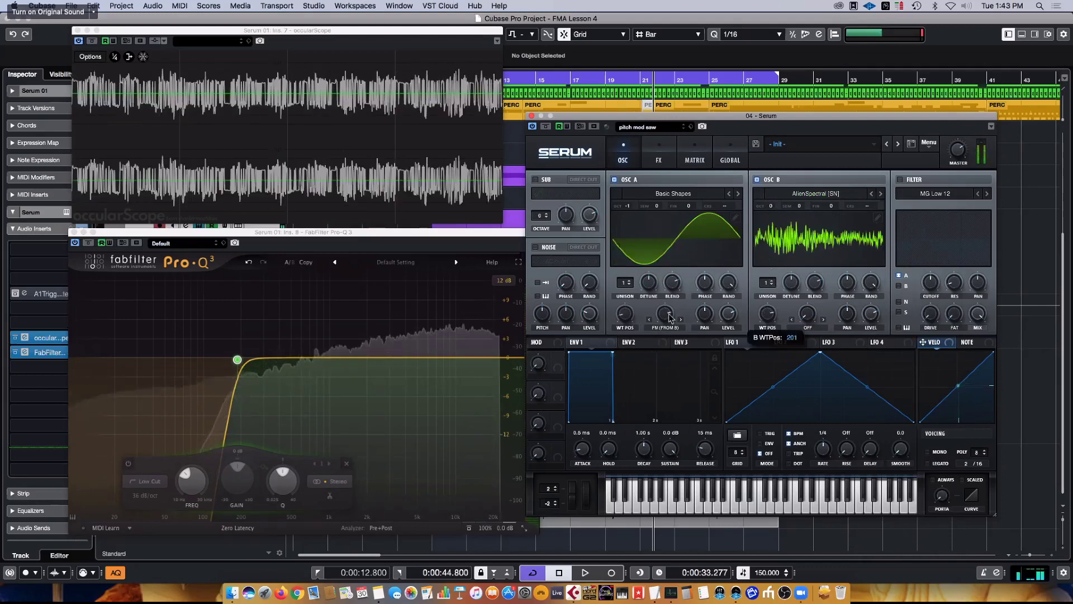
left_click_drag(668, 318, 665, 326)
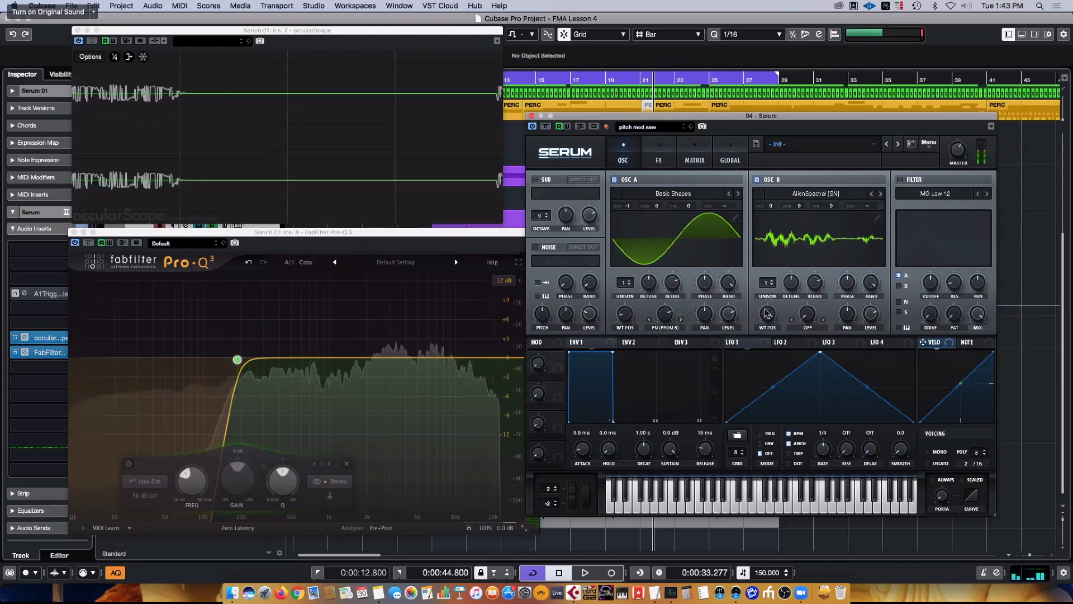
left_click_drag(765, 322, 765, 324)
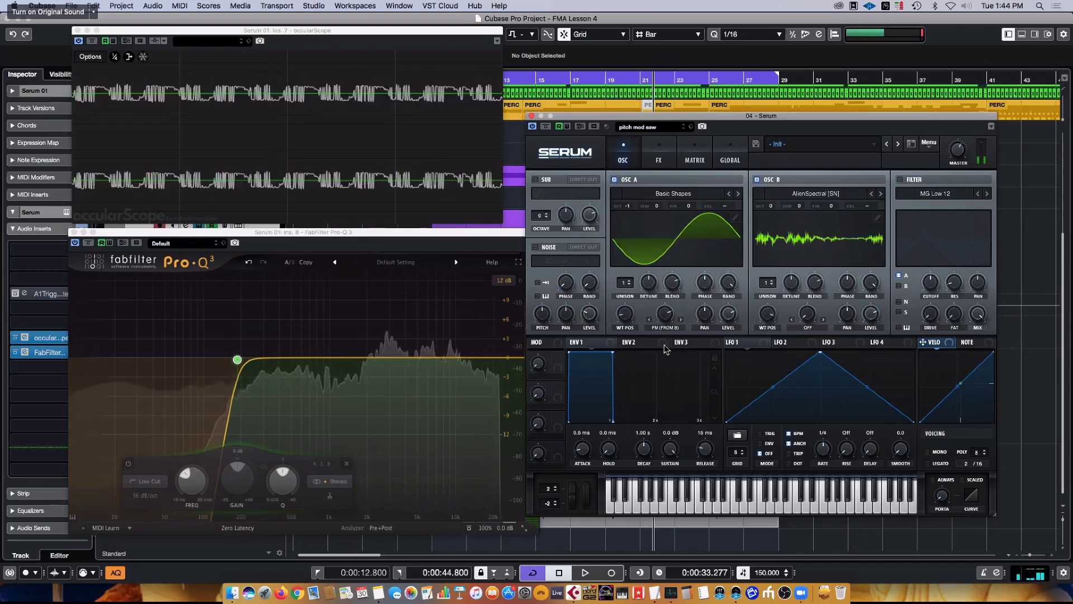
left_click_drag(664, 317, 665, 289)
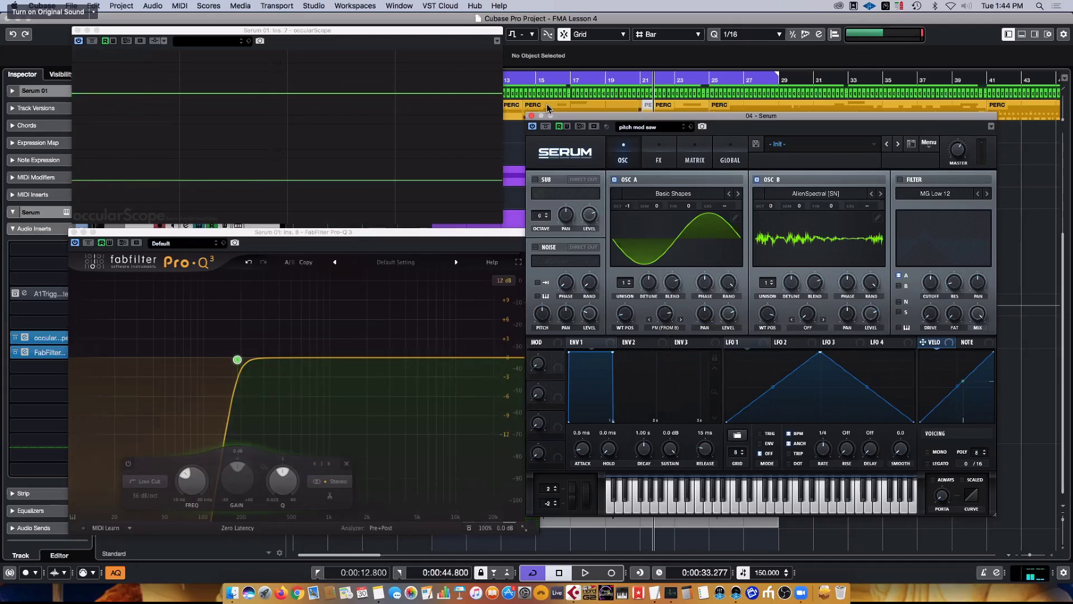
- Enable the filter for both oscillators A and B and adjust the MG Low 12 cutoff
left_click(900, 180)
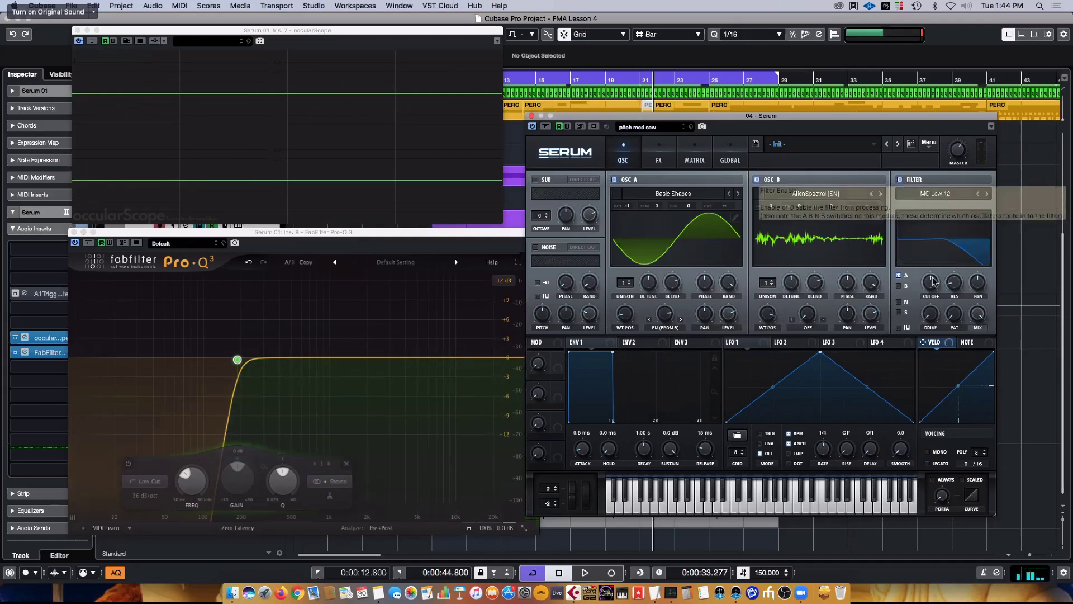
left_click_drag(931, 285, 935, 260)
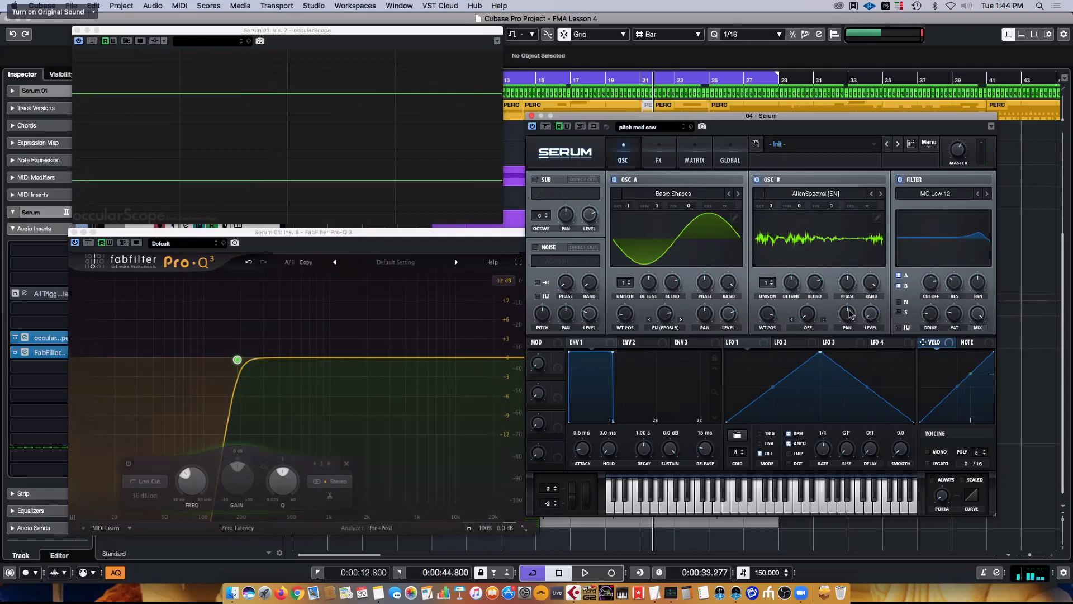
left_click_drag(934, 277, 927, 303)
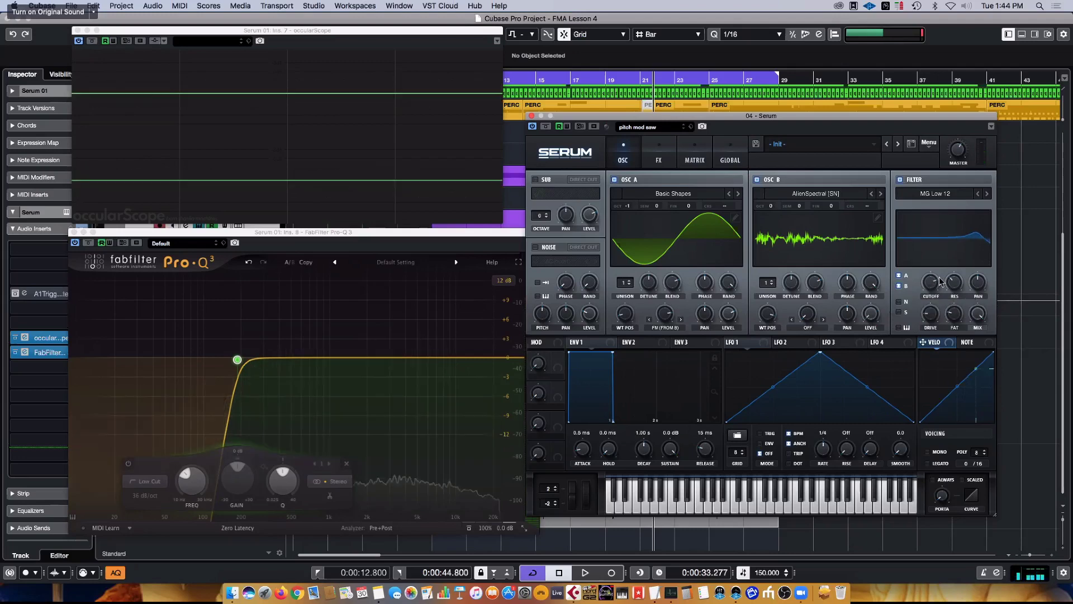
- Change the filter type to Band 24 and sweep its cutoff down to a mid-range position
left_click(952, 194)
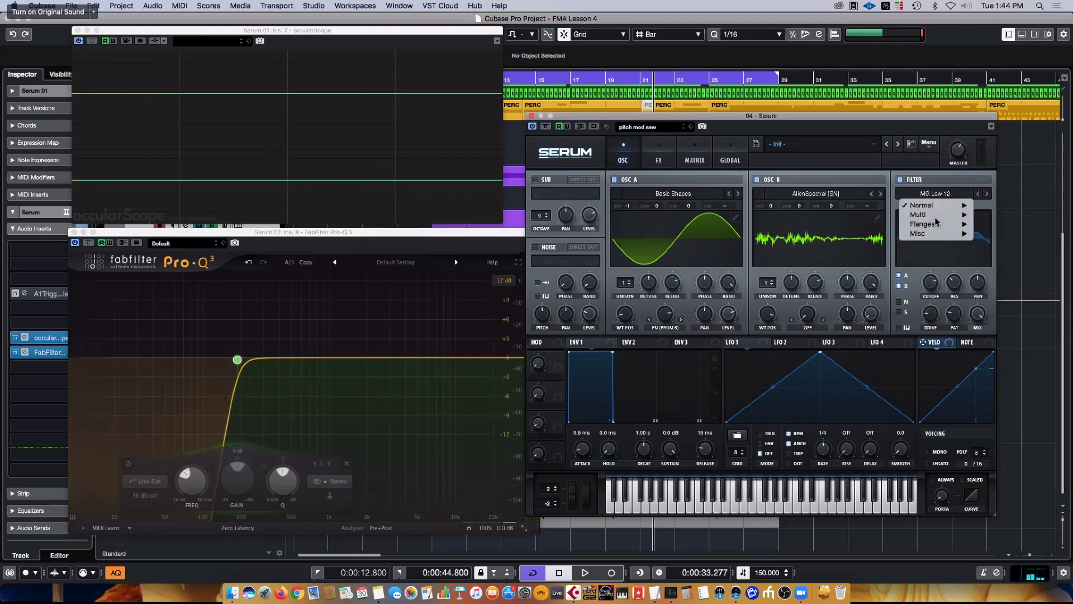
mouse_move(934, 217)
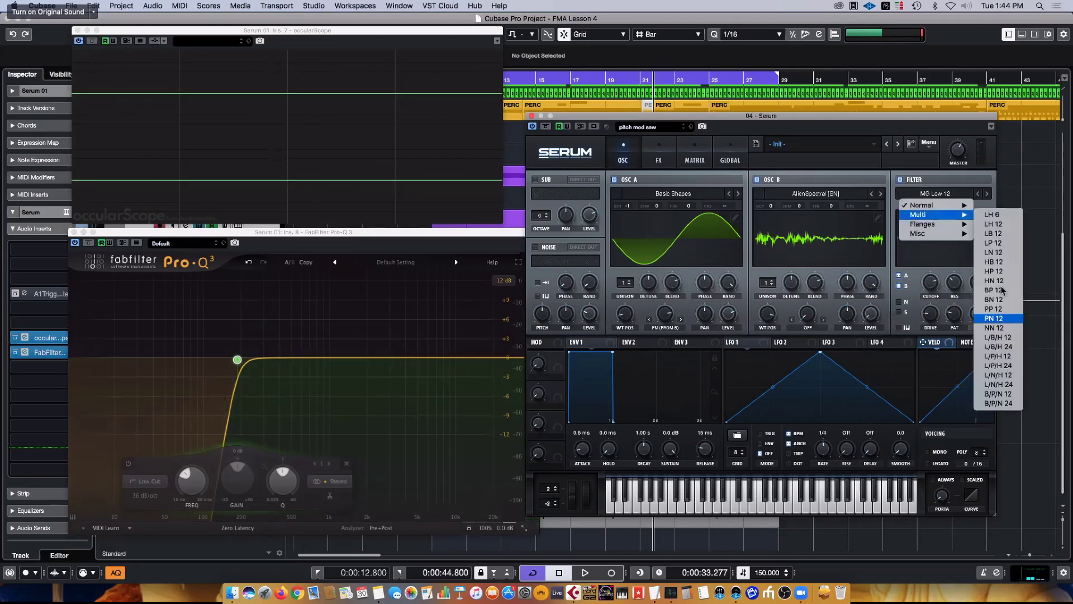
left_click(999, 329)
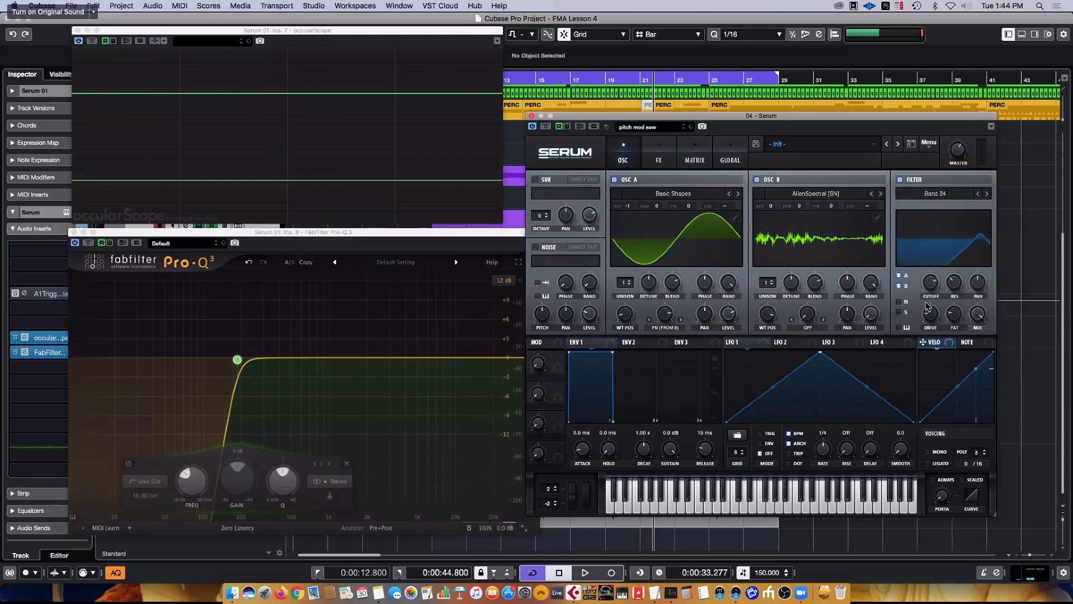
mouse_move(935, 307)
left_mouse_down()
mouse_move(934, 291)
mouse_move(927, 331)
mouse_move(930, 305)
left_mouse_up()
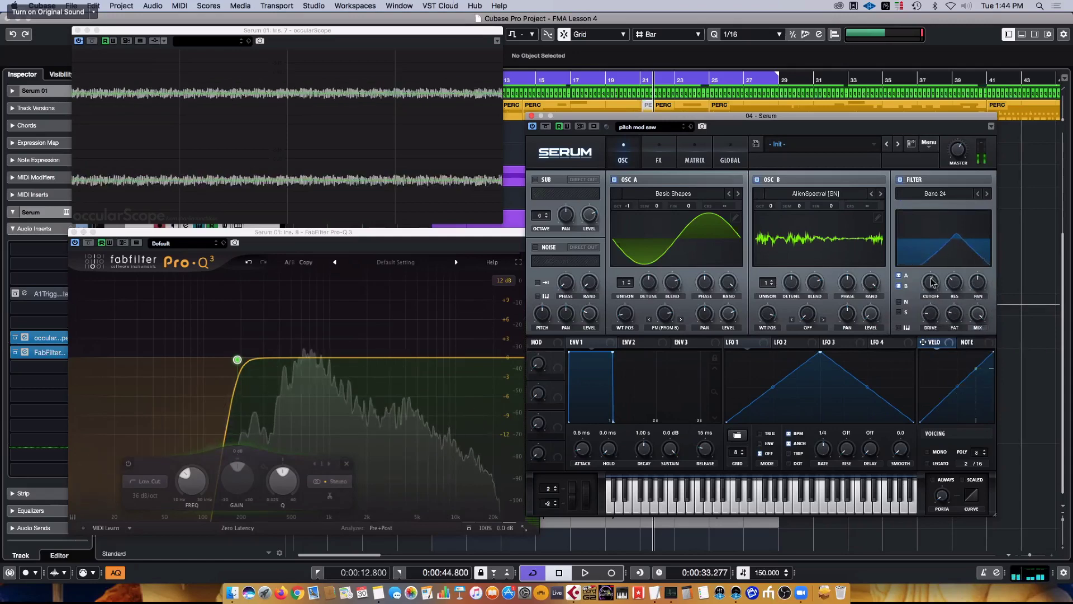
mouse_move(930, 270)
left_mouse_down()
mouse_move(925, 304)
mouse_move(930, 268)
mouse_move(927, 302)
mouse_move(931, 277)
mouse_move(930, 289)
left_mouse_up()
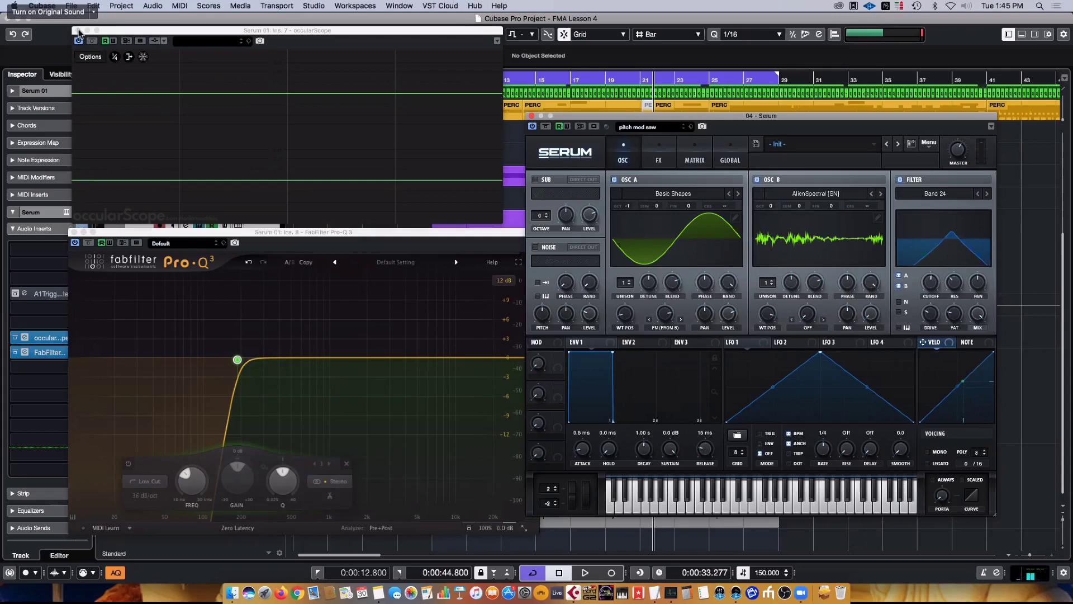
- Close the oscilloscope, Pro-Q 3 and Serum plug-in windows
left_click(78, 31)
left_click(74, 232)
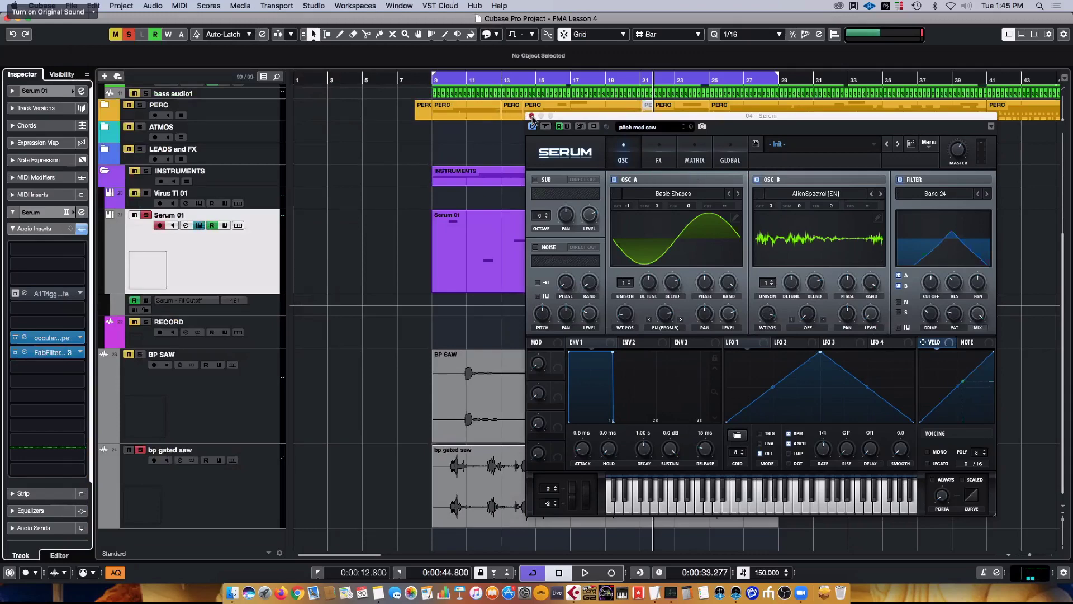
left_click(531, 116)
- Replace the 20-bar MIDI part on the Serum 01 track with an empty one-bar part starting at bar 9
left_click(597, 259)
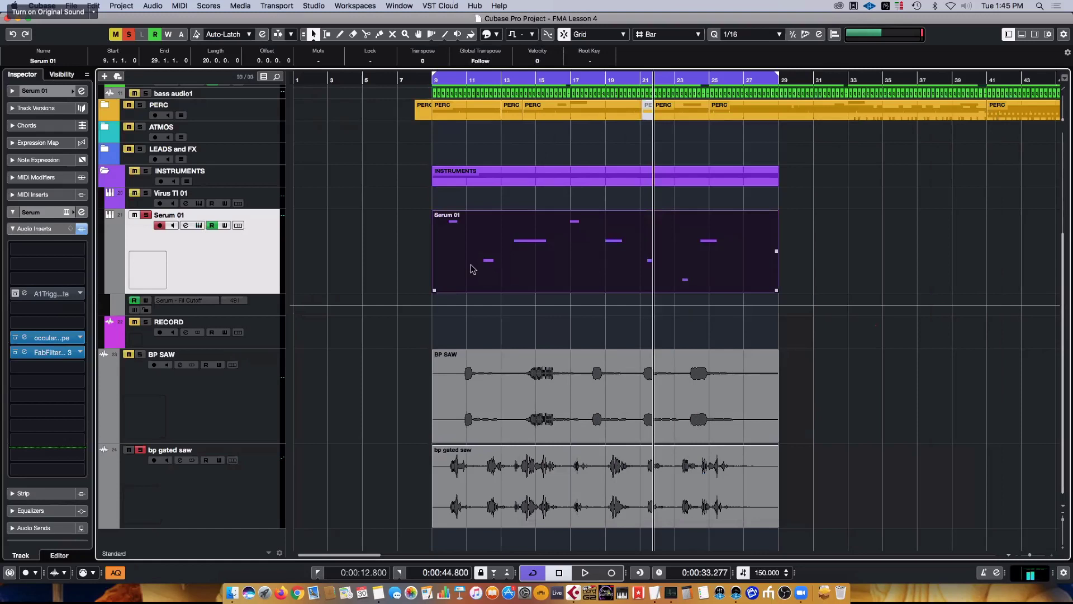
key("super+z")
left_click_drag(307, 294, 445, 272)
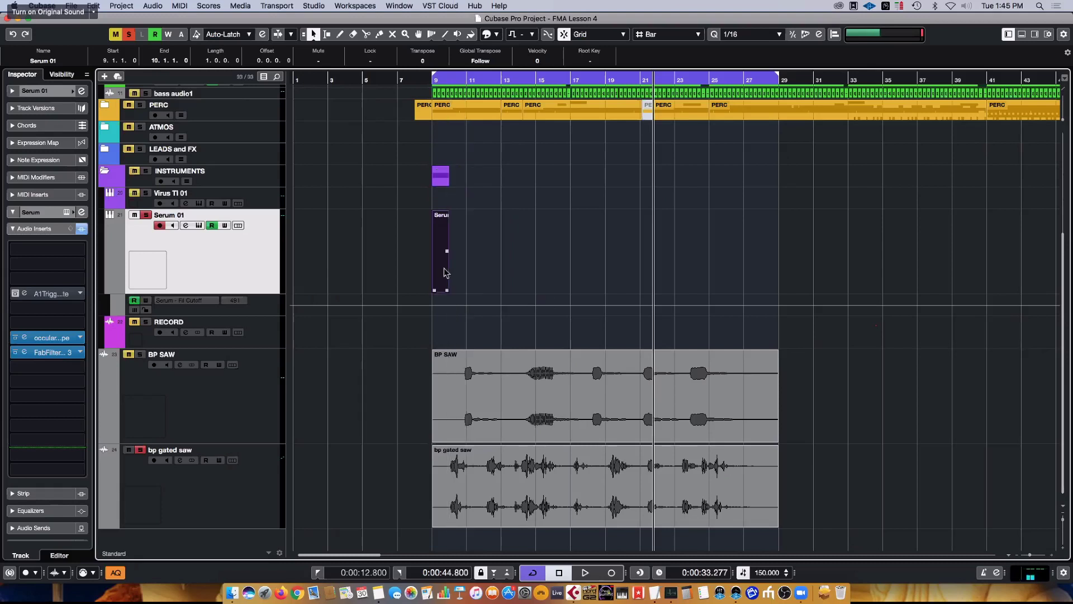
- Open the empty Serum 01 part in the editor and set the cycle range to its bar 9 length
double_click(446, 272)
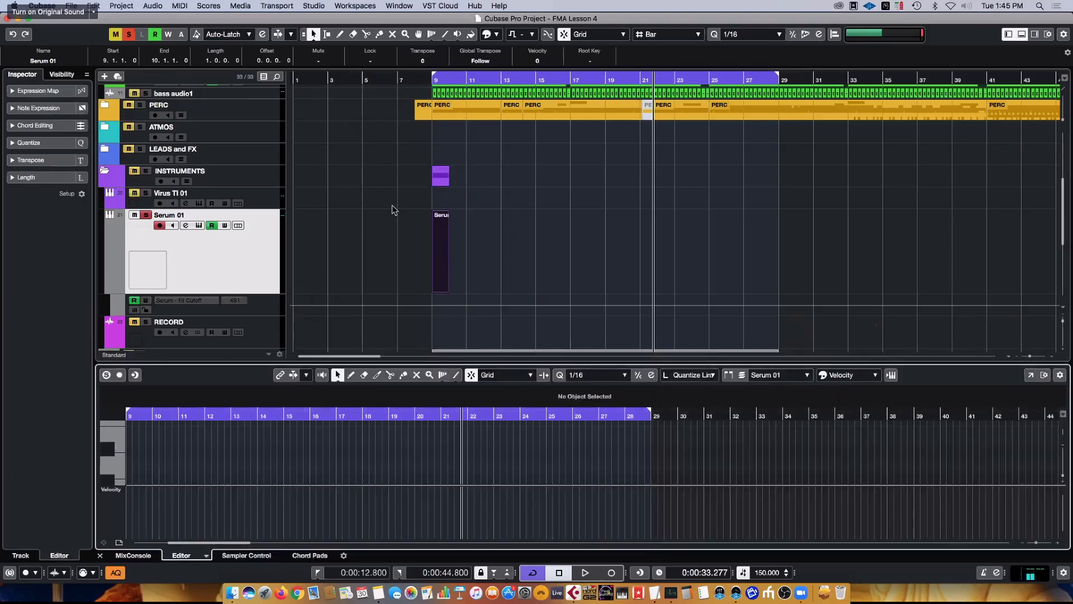
left_click(441, 256)
key("p")
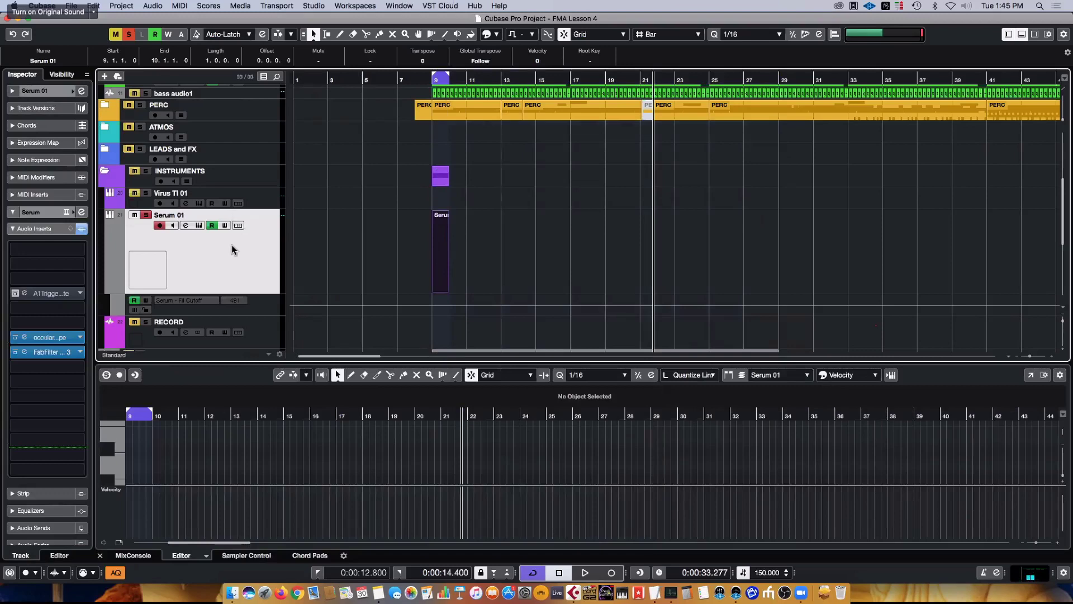
key("h")
key("h")
key("h")
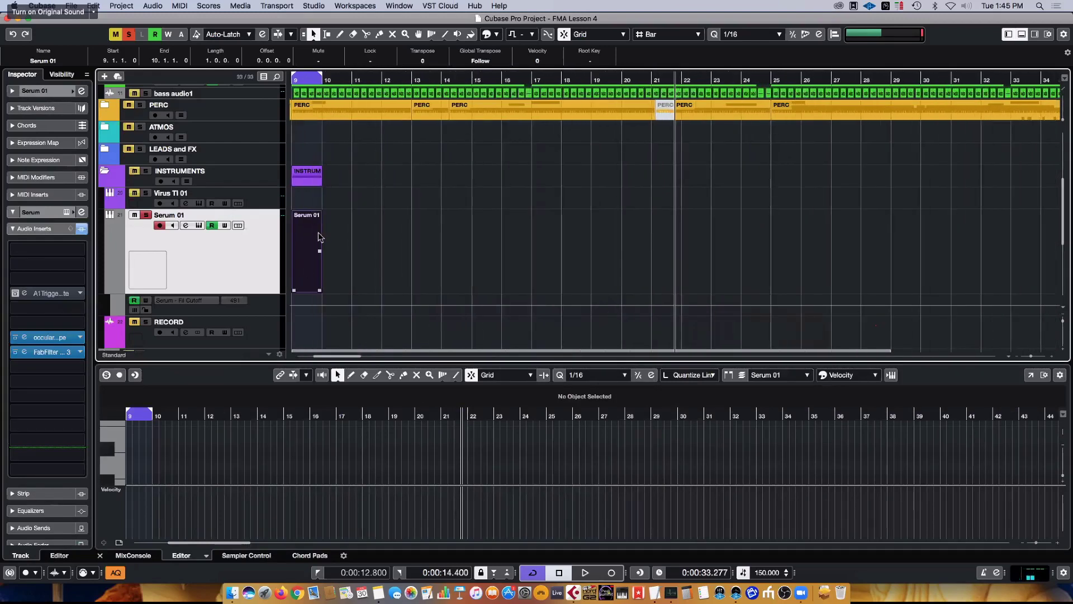
- Show bar 9 of the Serum 01 part close up in a taller note editor and audition a key
double_click(318, 233)
scroll(213, 463, "left", 10)
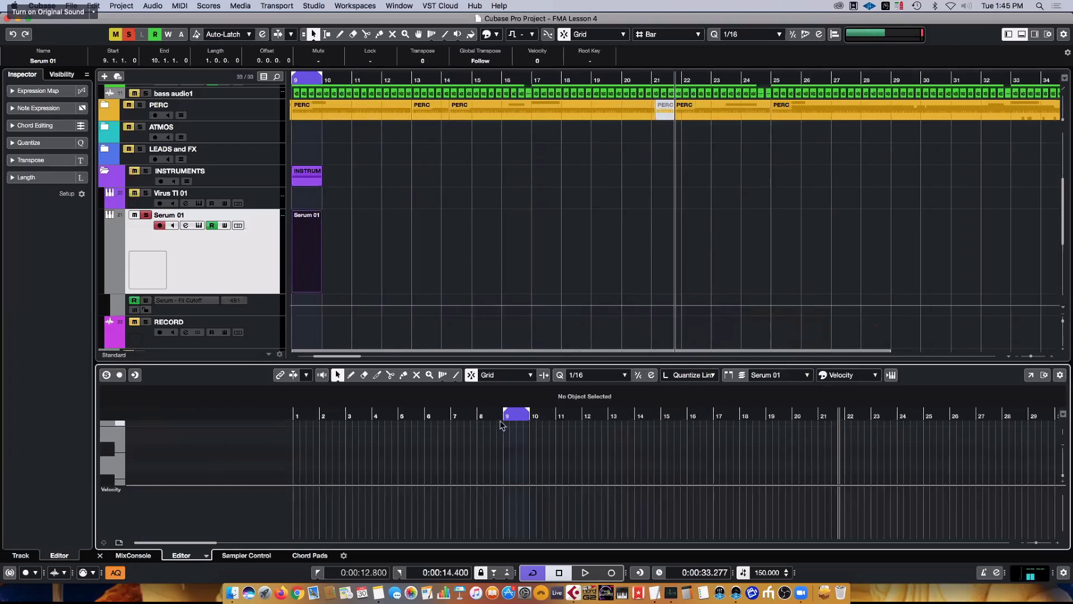
left_click_drag(503, 416, 508, 497)
left_click(115, 458)
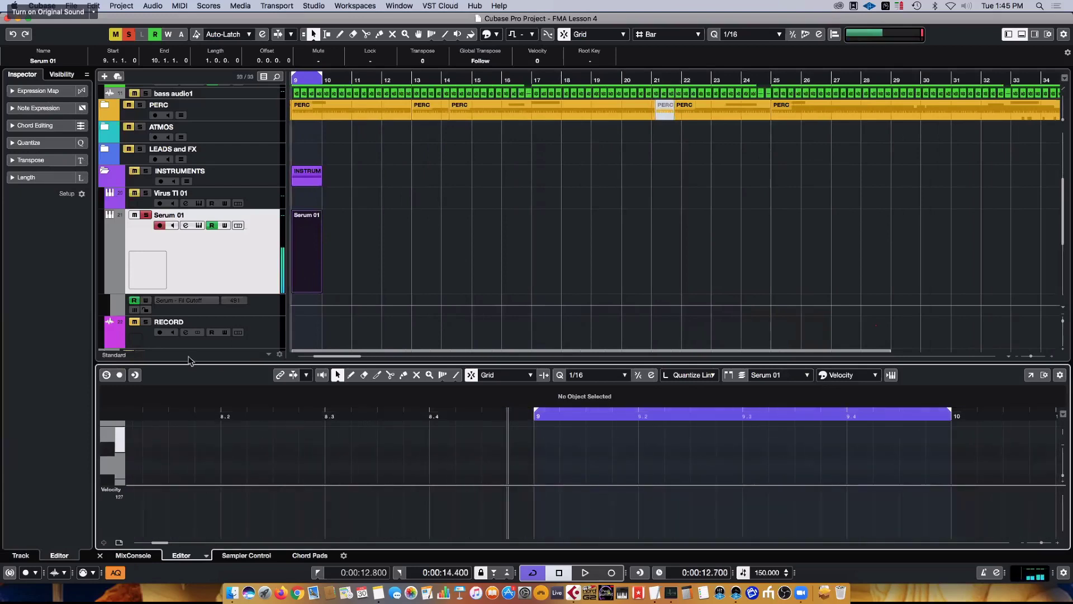
left_click_drag(190, 360, 179, 176)
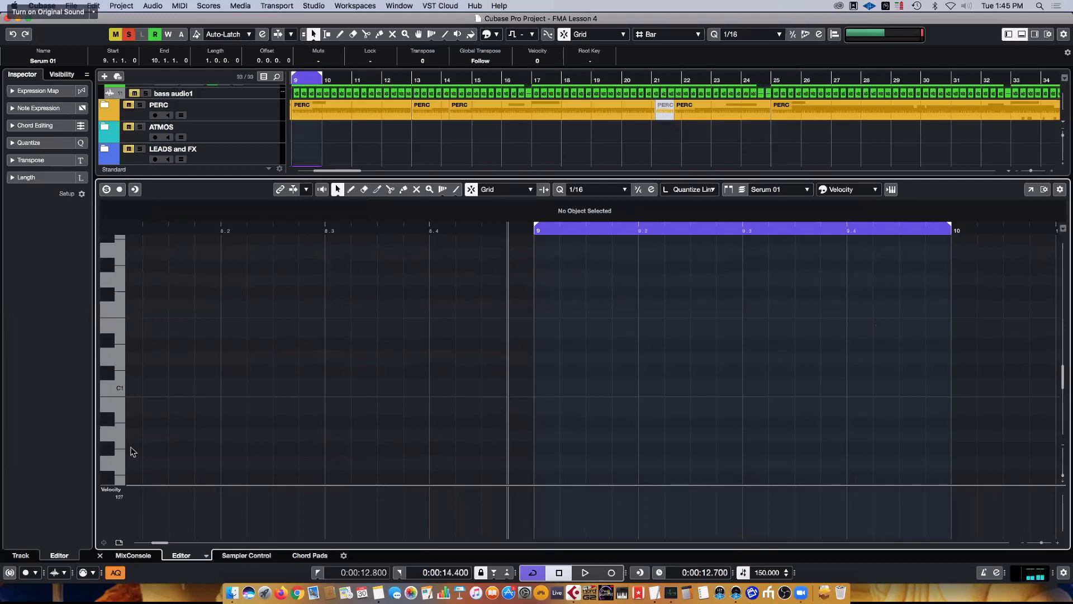
- Enter four consecutive 1/16 F#0 notes from the start of bar 9
scroll(122, 445, "down", 1)
scroll(122, 447, "down", 5)
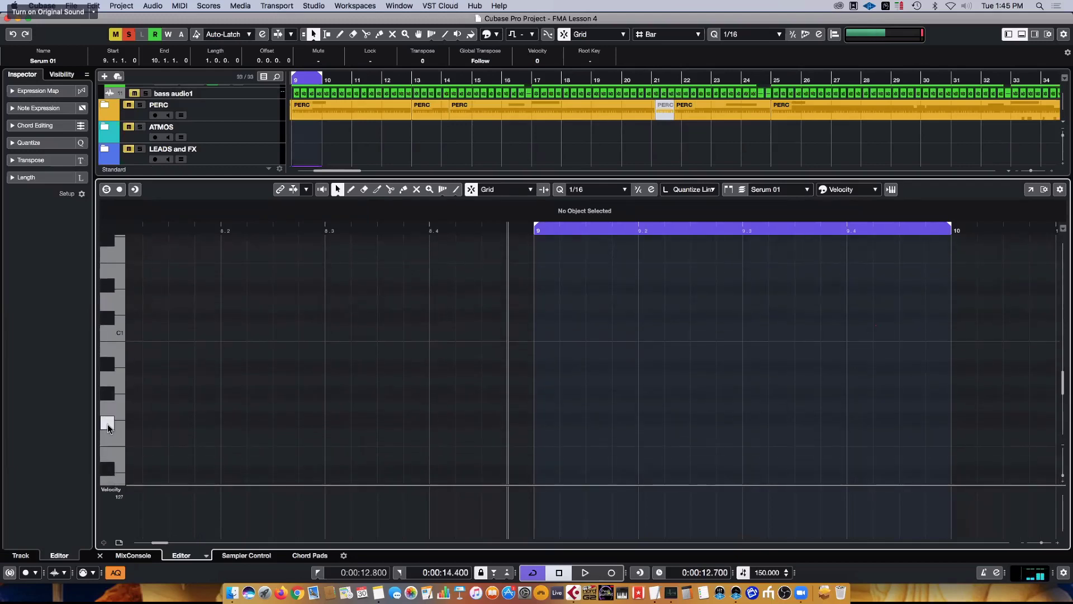
double_click(551, 419)
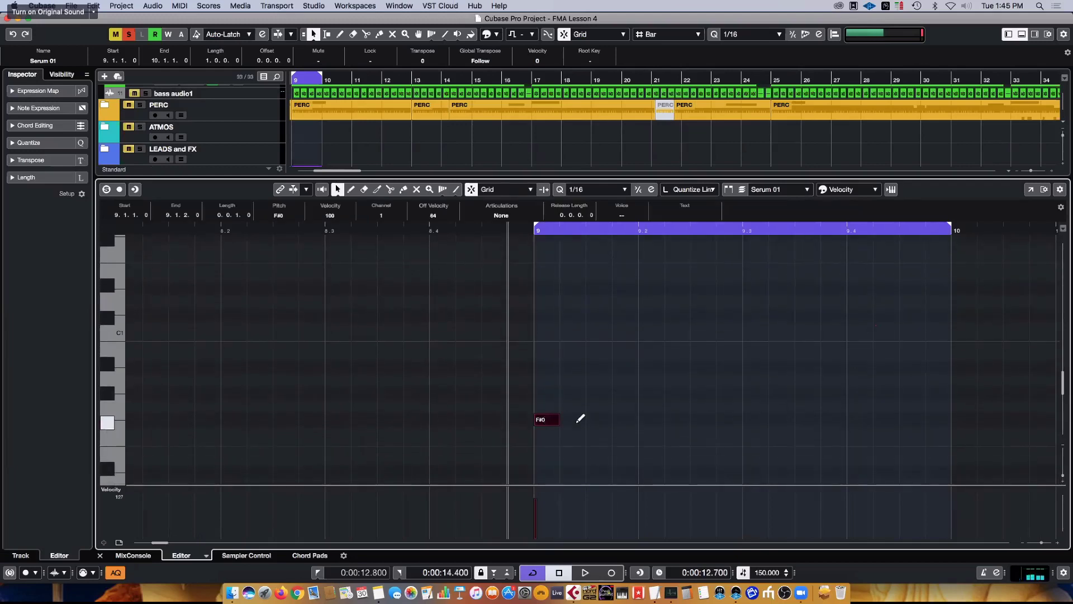
left_click(575, 420, "alt")
left_click(601, 419, "alt")
left_click(628, 419, "alt")
- Duplicate the four F#0 notes three times to fill bar 9
left_click_drag(654, 449, 531, 414)
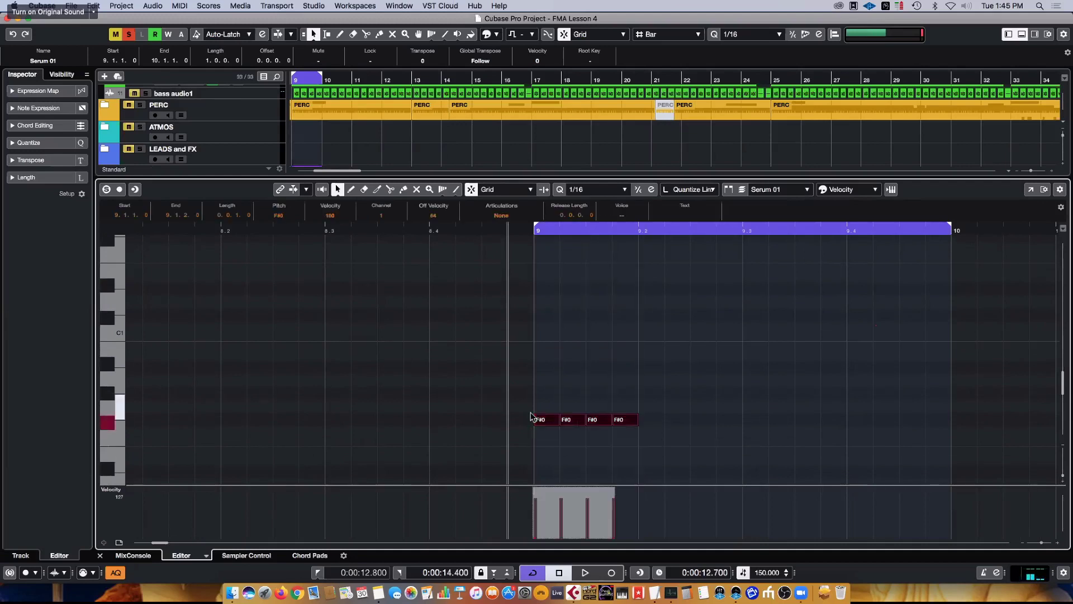
key("alt+d")
key("alt+d")
key("alt+d")
- Shorten all the F#0 notes by one 1/64 grid step and return the quantize value to 1/16
left_click_drag(986, 443, 467, 400)
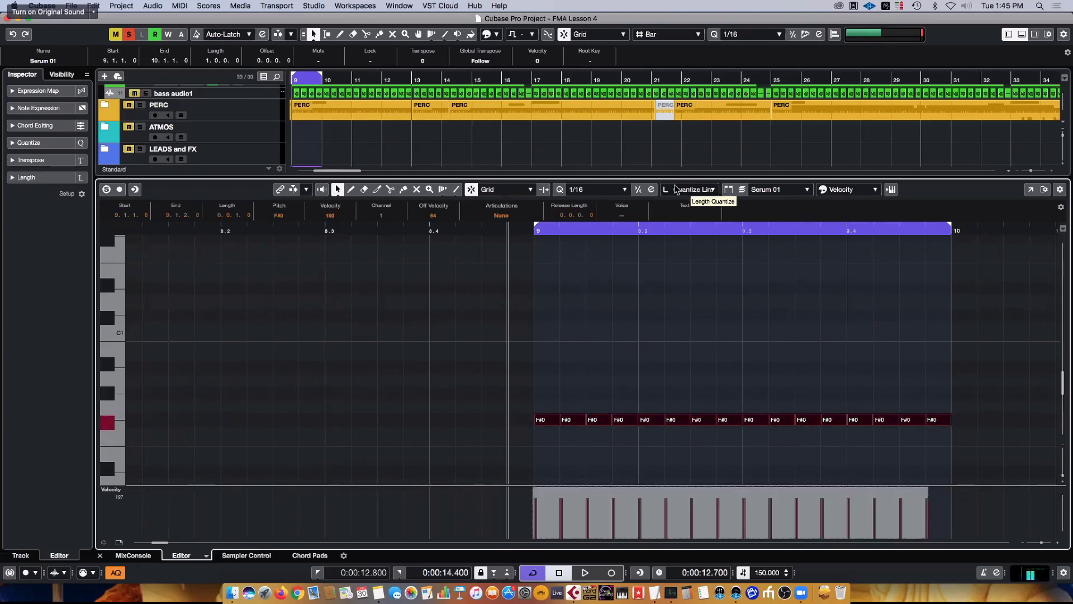
left_click(612, 190)
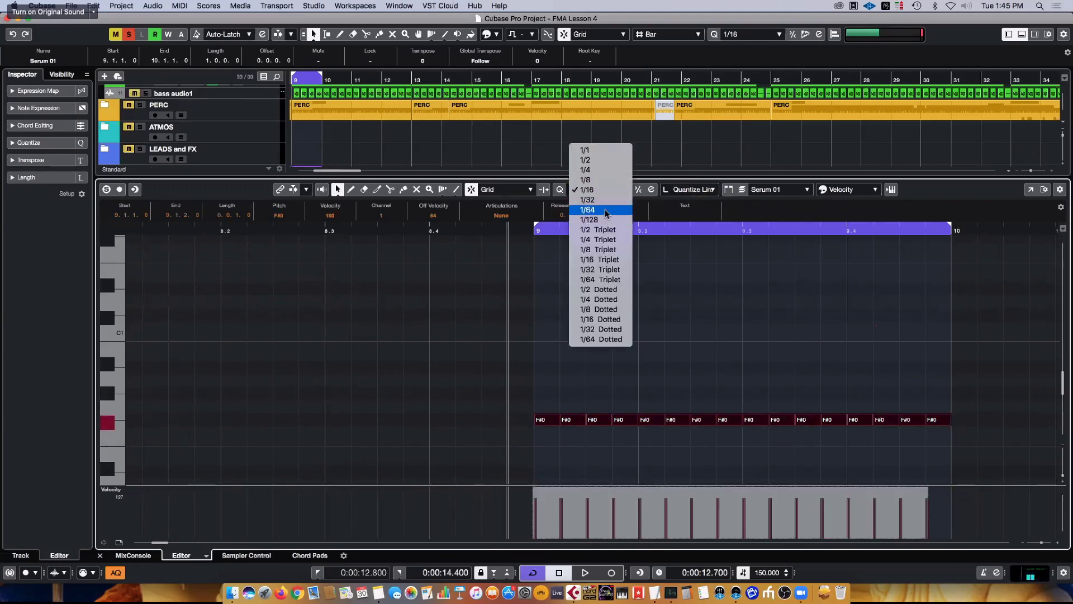
left_click(606, 209)
left_click_drag(949, 420, 942, 426)
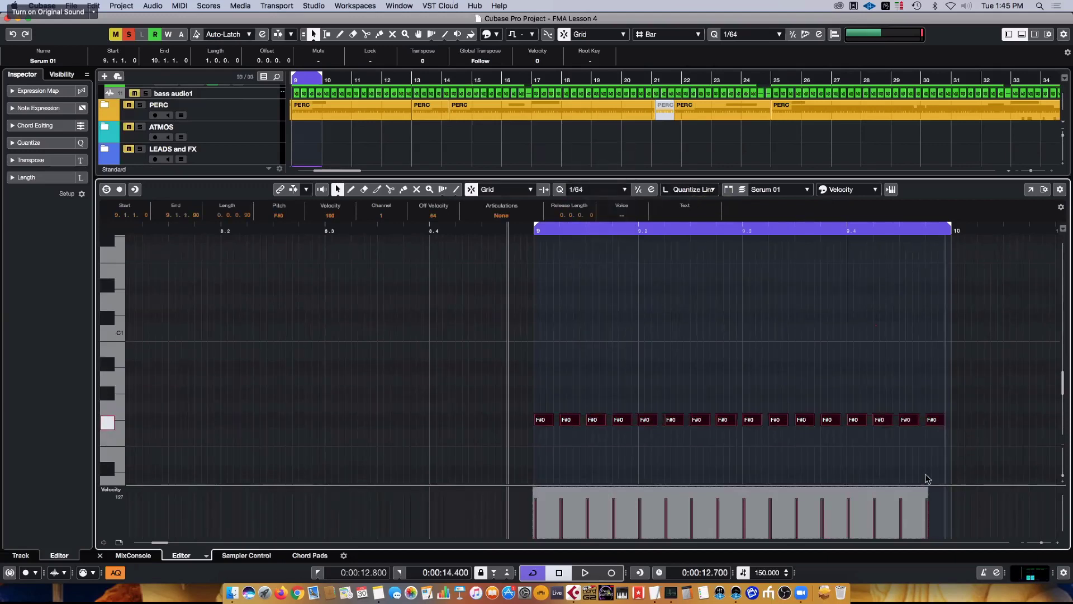
left_click(844, 442)
left_click(604, 194)
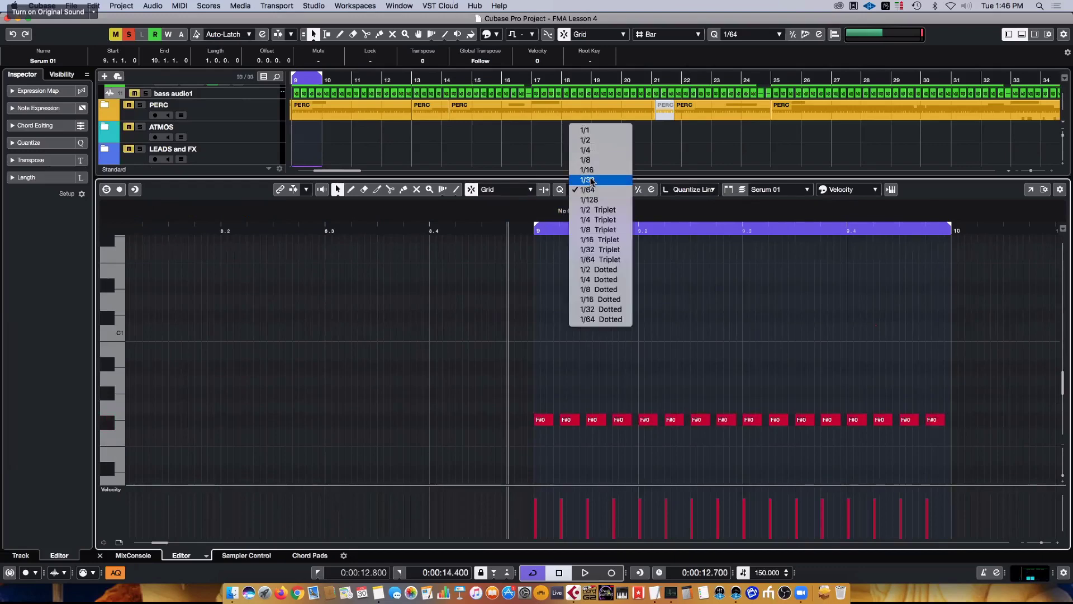
left_click(594, 177)
- Play the looped pattern, close the note editor and expand the MIDI Modifiers of the Serum 01 track
key("space")
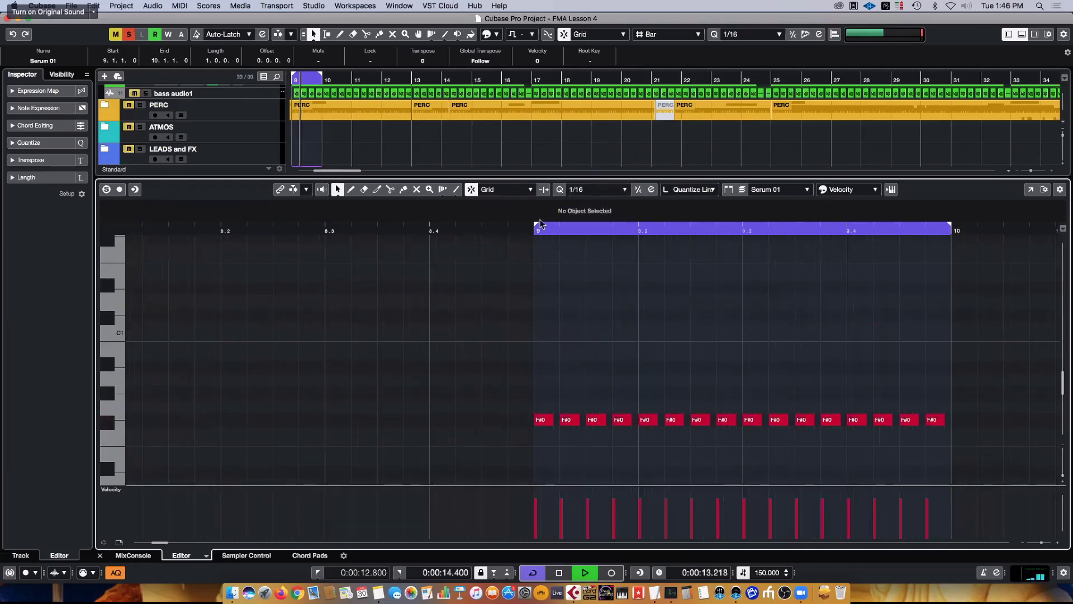
left_click_drag(520, 178, 282, 472)
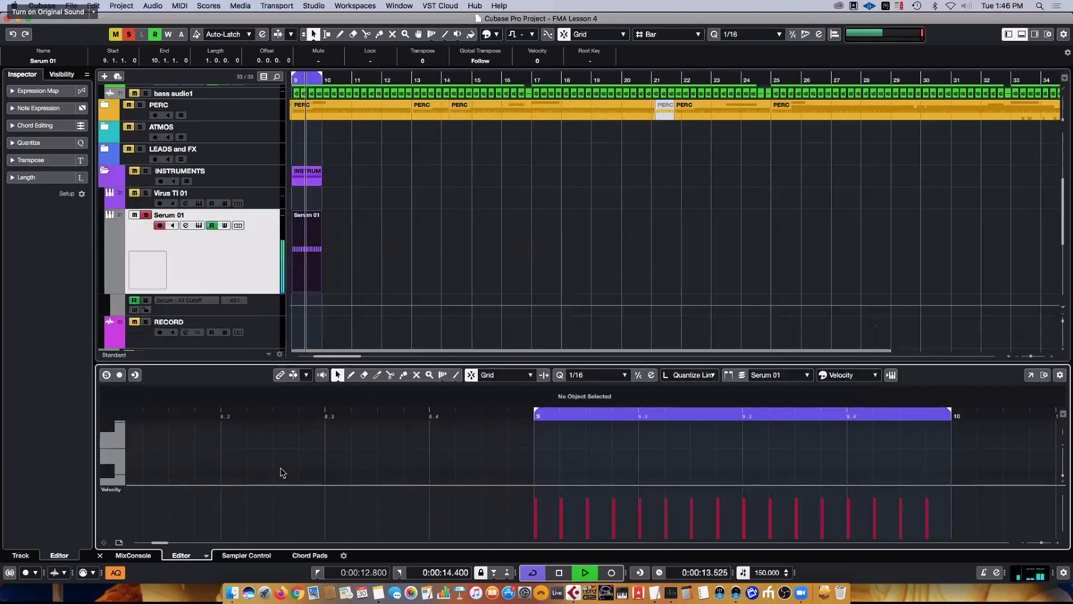
left_click(100, 554)
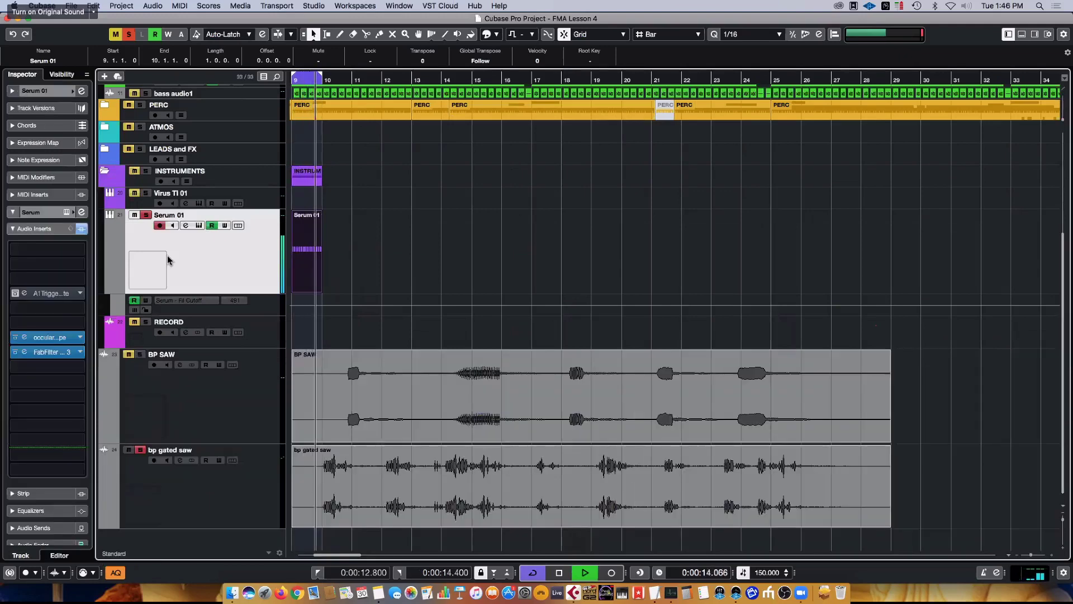
left_click(50, 215)
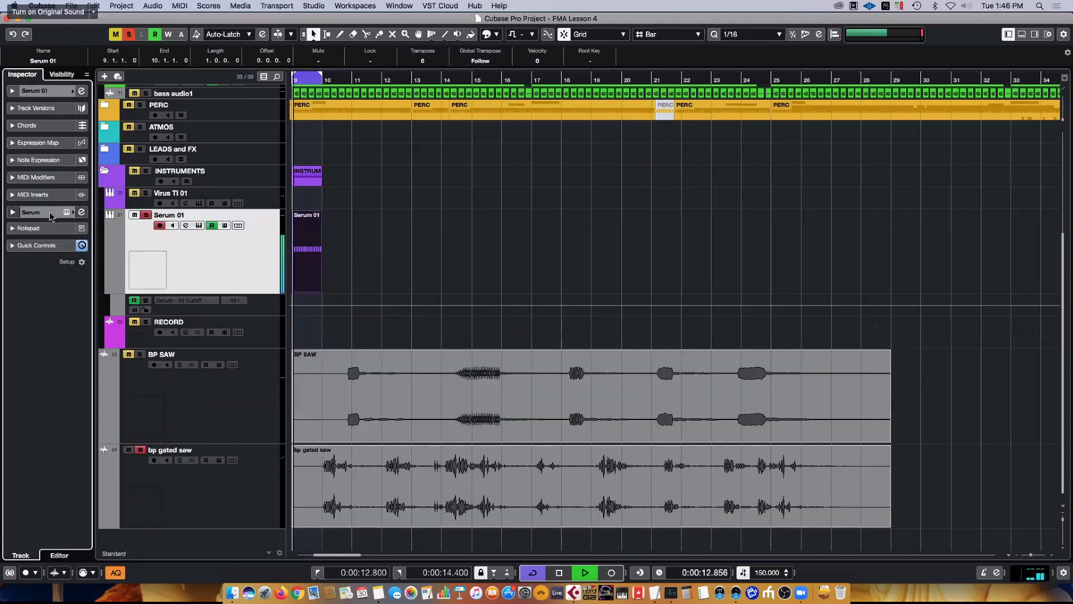
left_click(37, 177)
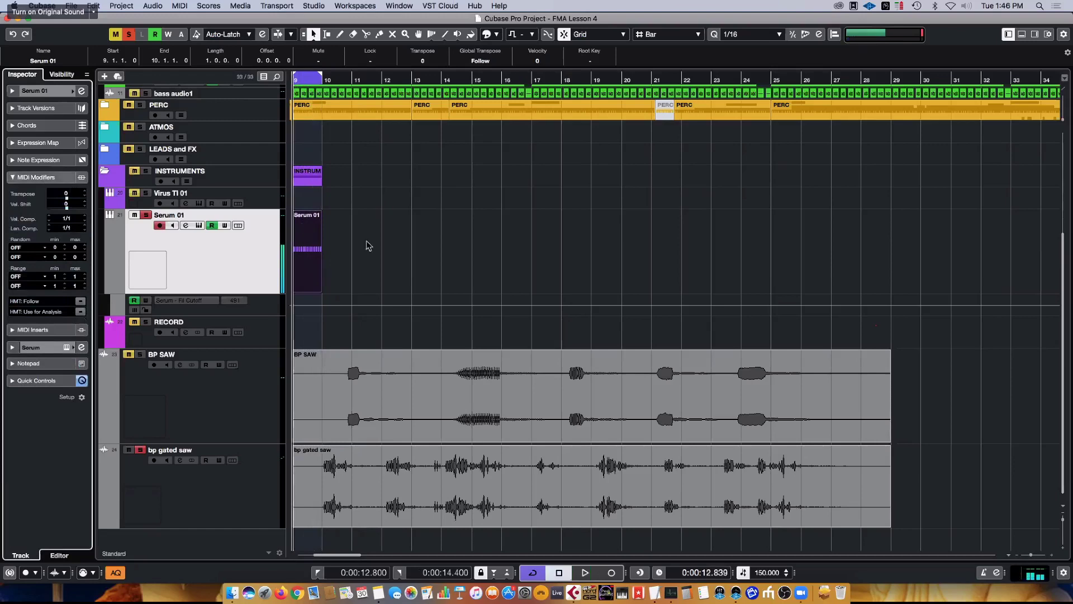
- Listen to the looped pattern with the Serum plug-in window open, and close the window after stopping playback
left_click(66, 347)
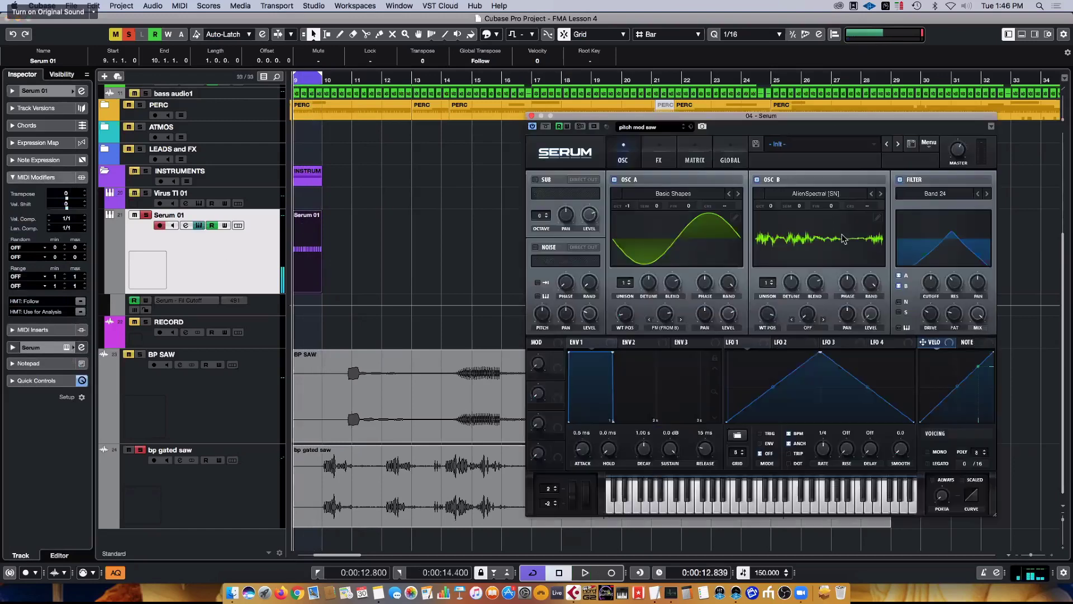
key("space")
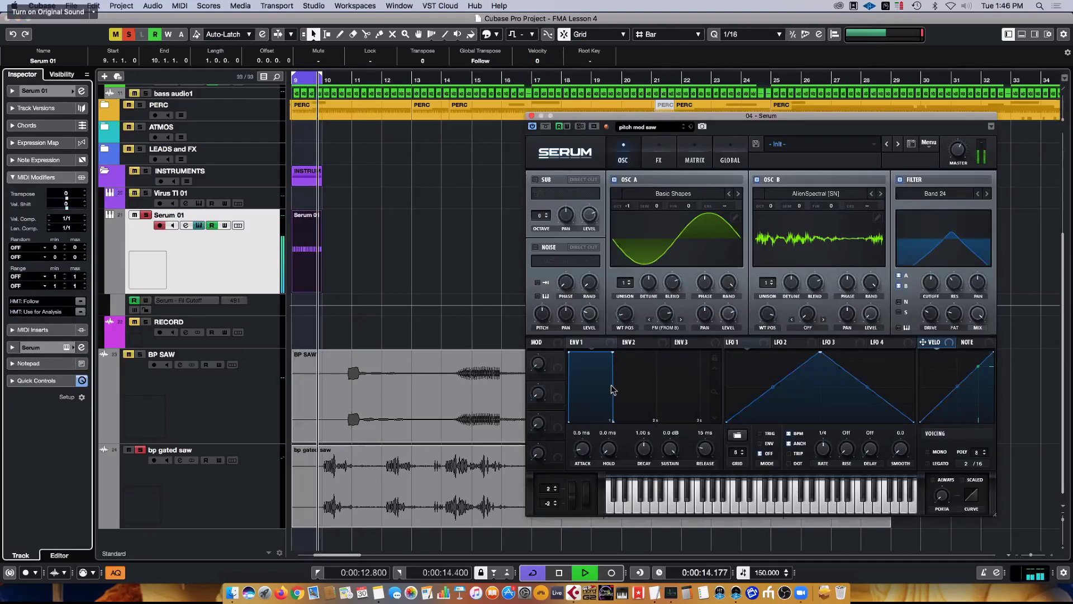
key("space")
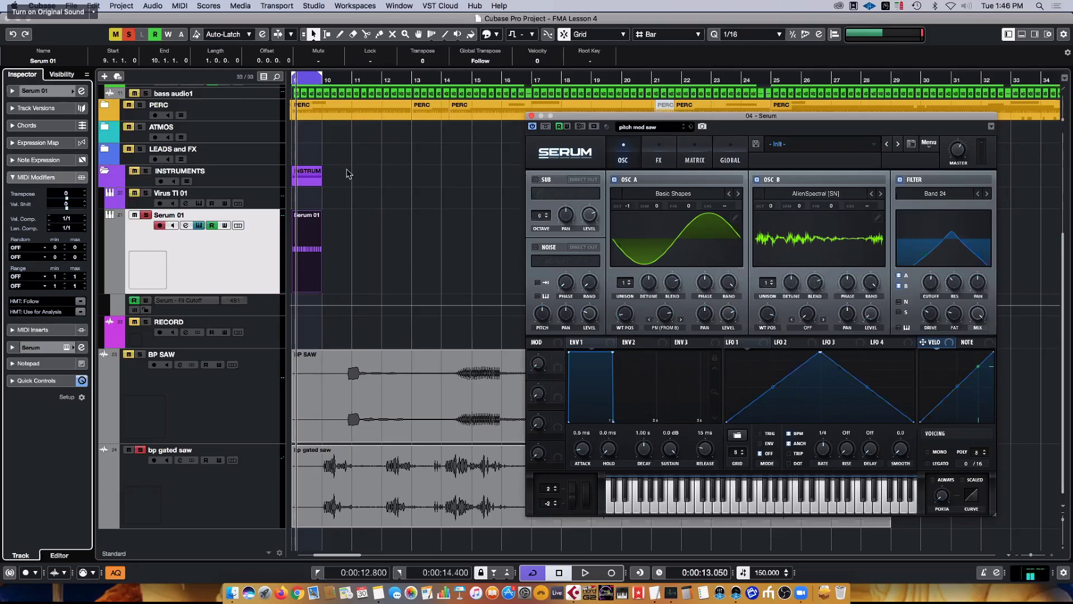
left_click(258, 246)
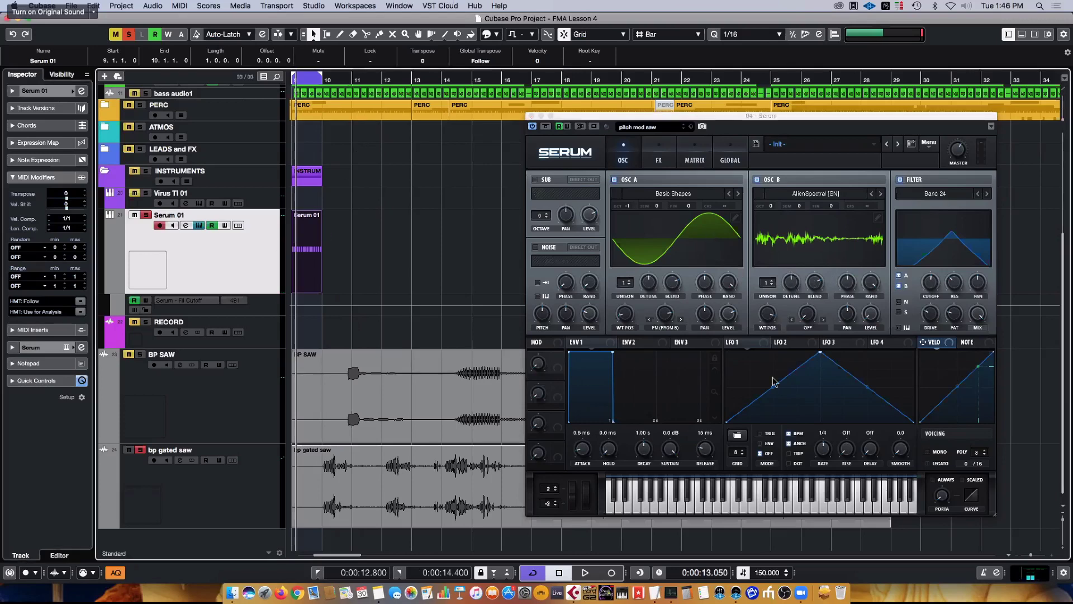
left_click(532, 116)
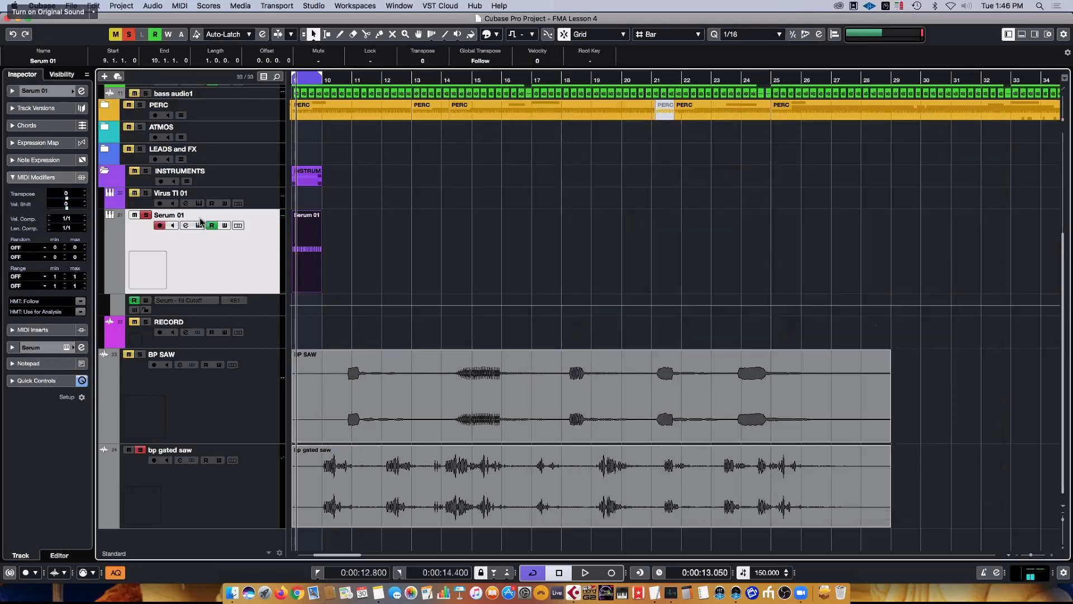
scroll(440, 221, "left", 5)
key("h")
key("h")
key("h")
key("h")
key("h")
key("h")
key("h")
key("h")
key("h")
key("h")
key("h")
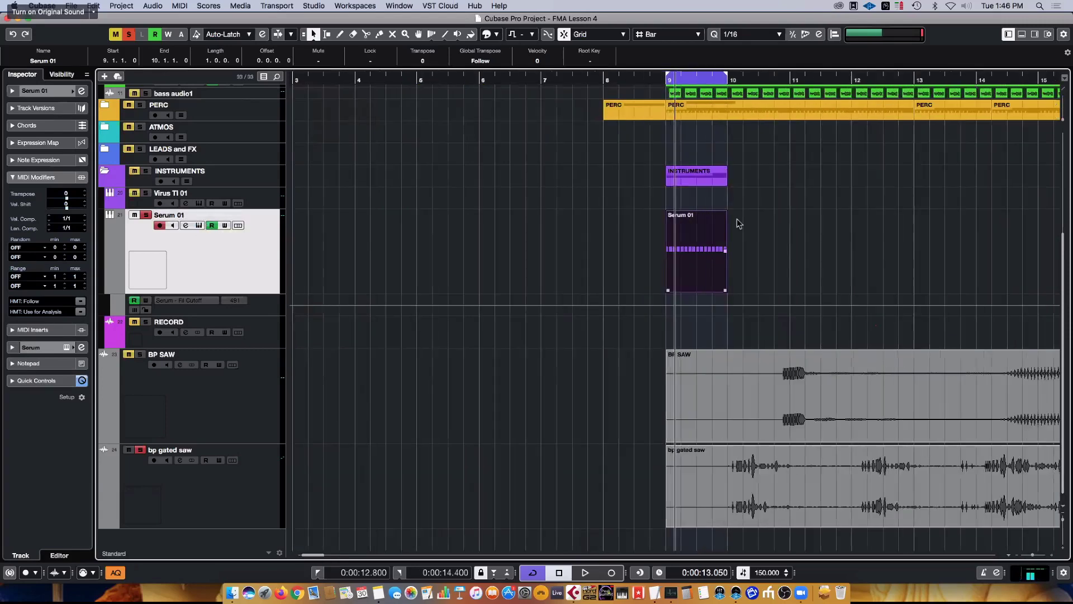
key("g")
key("g")
key("g")
key("g")
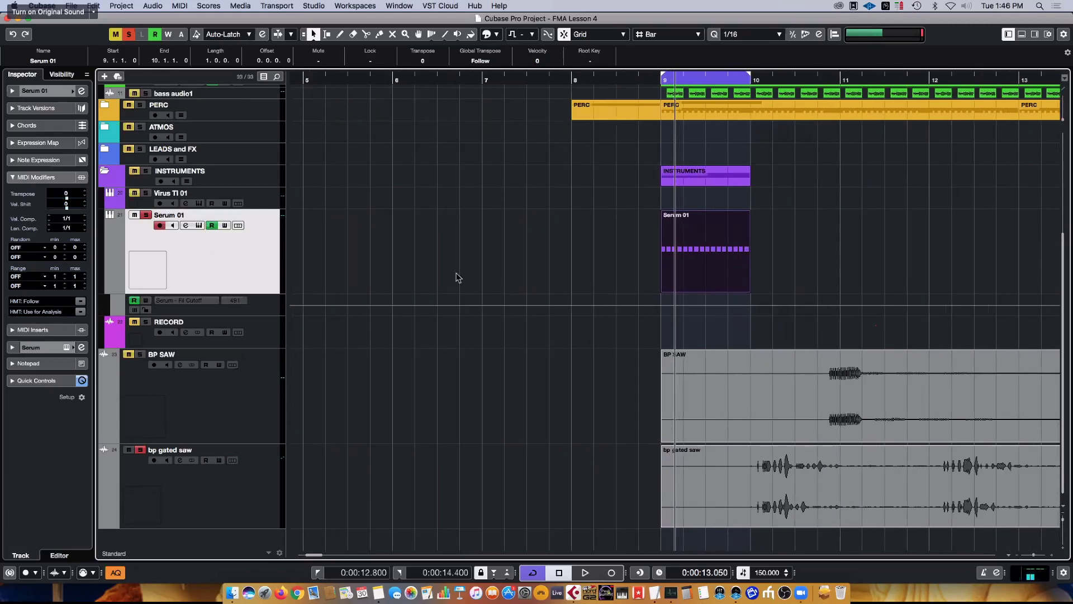
left_click(28, 248)
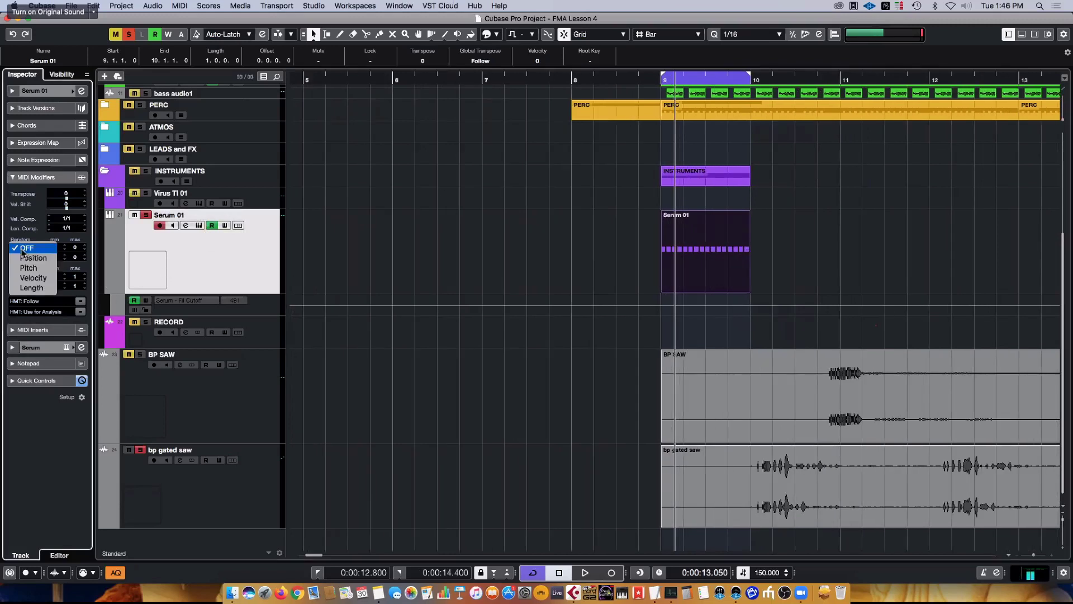
left_click(31, 247)
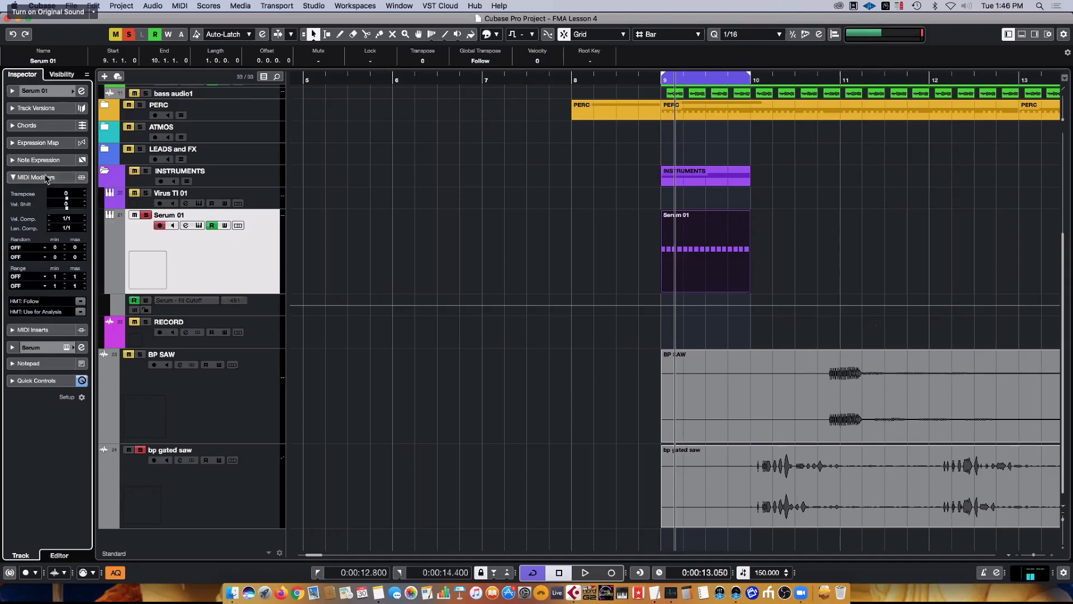
left_click(23, 177)
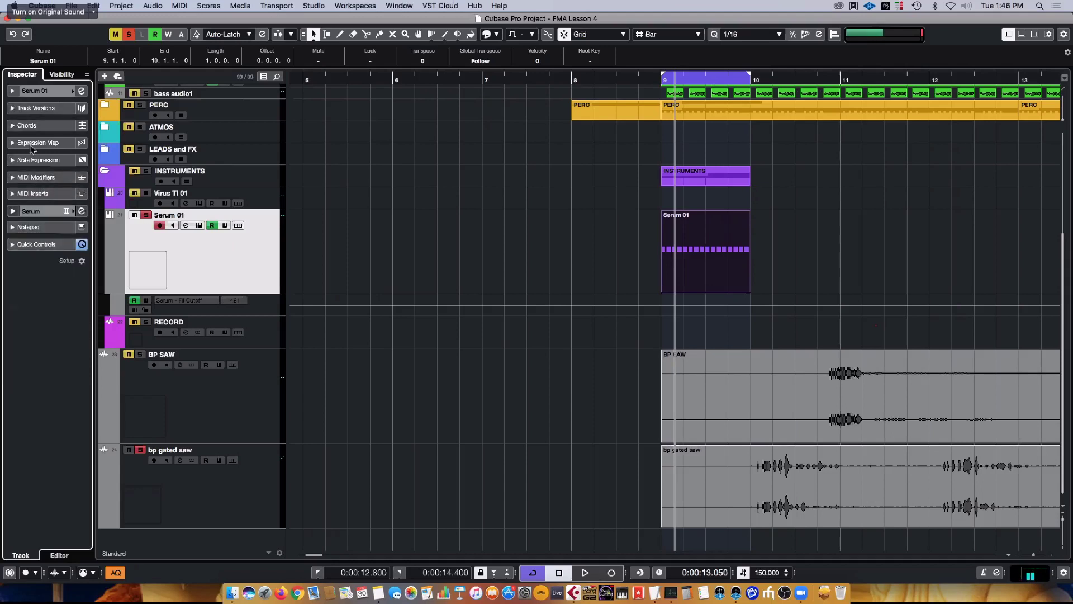
left_click(48, 178)
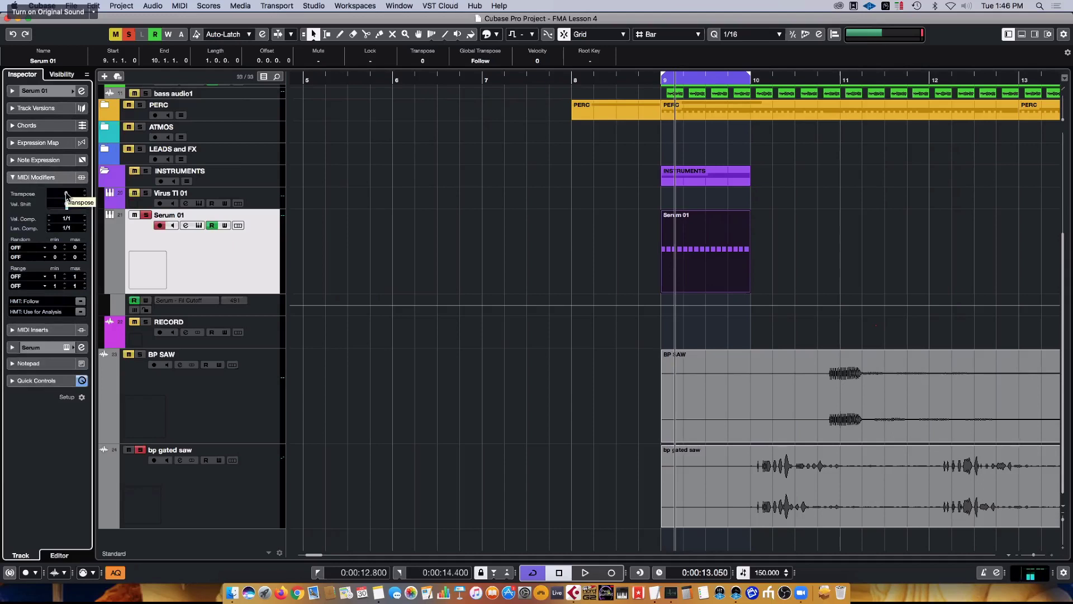
- Play the loop while raising the track's MIDI Modifiers transpose, and bring the value back to 0
scroll(68, 197, "up", 1)
key("space")
scroll(67, 197, "down", 10)
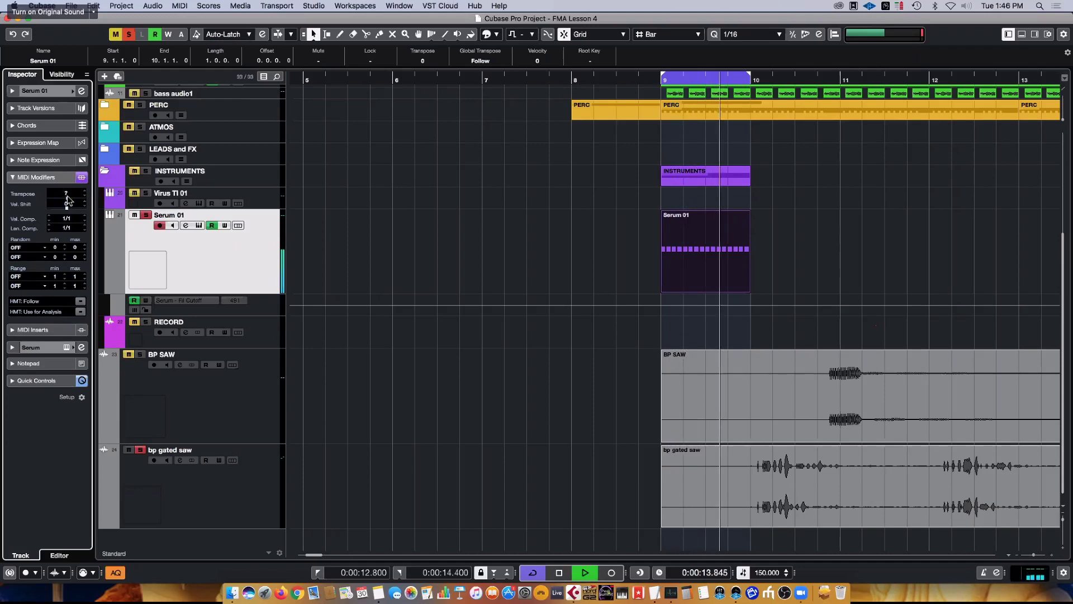
scroll(67, 199, "down", 2)
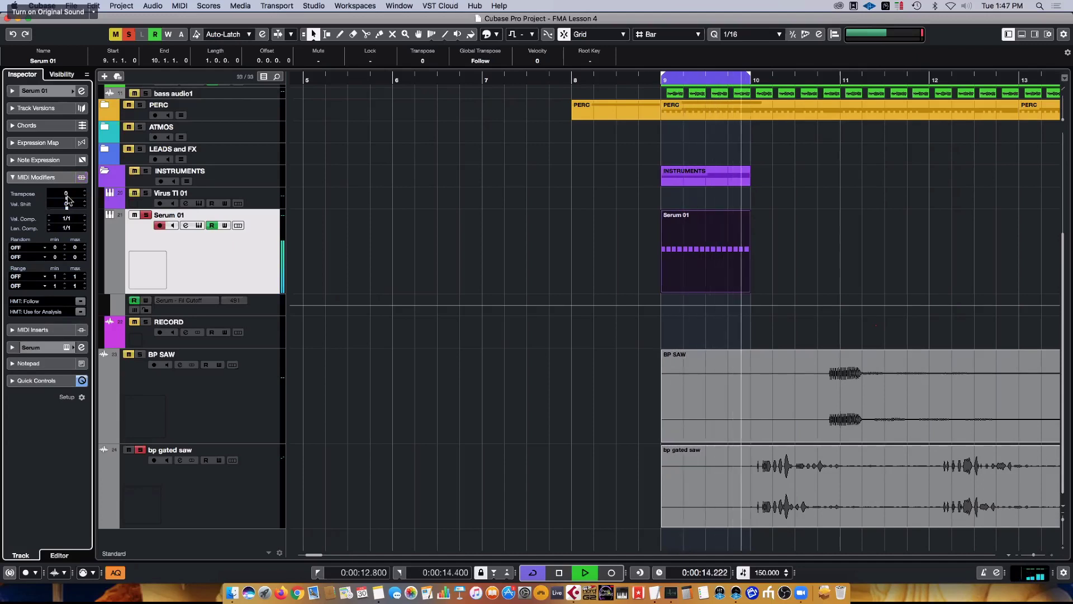
key("space")
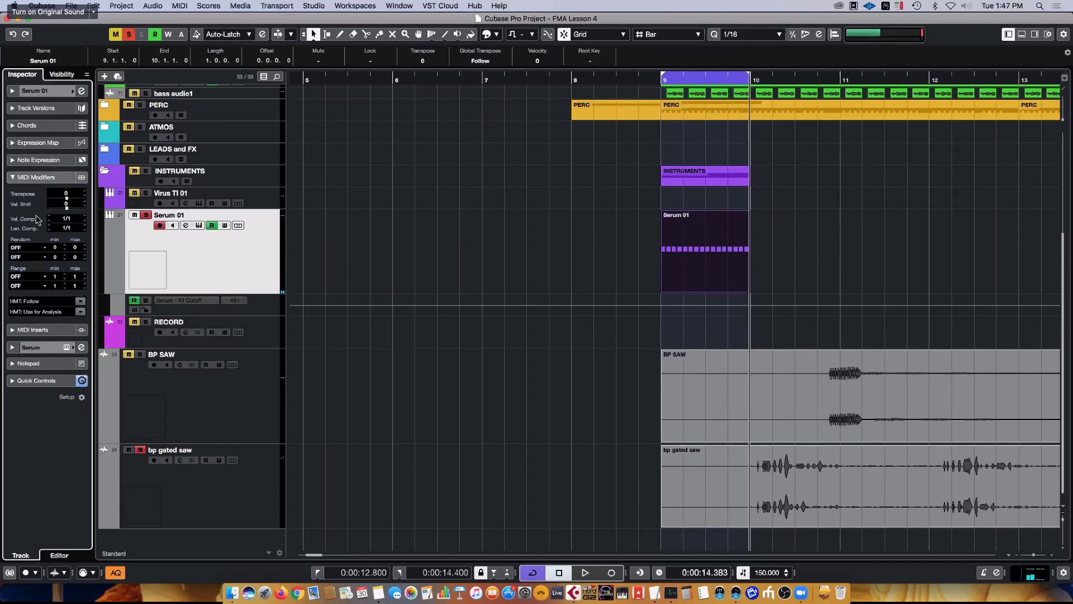
- Set the first Random function in the Serum 01 track's MIDI Modifiers to Pitch
double_click(72, 219)
left_click(30, 224)
left_click(24, 246)
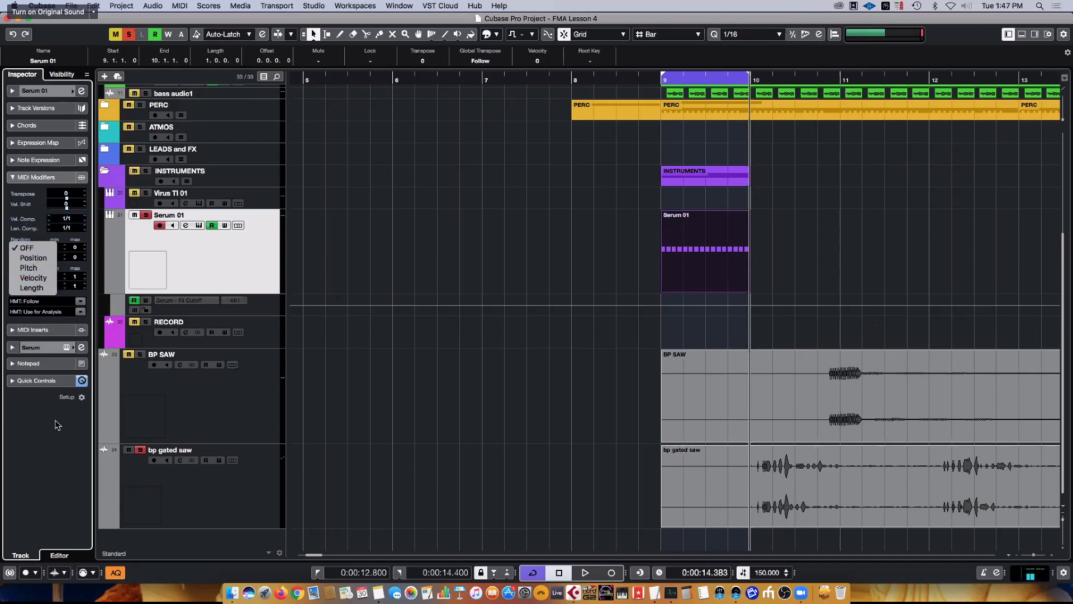
left_click(50, 453)
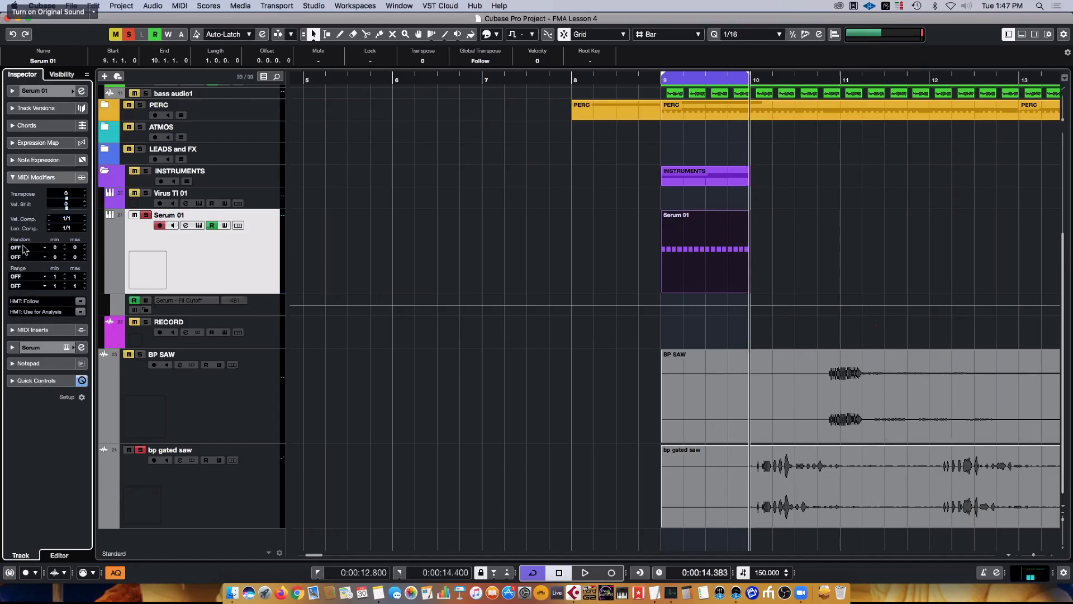
left_click(23, 248)
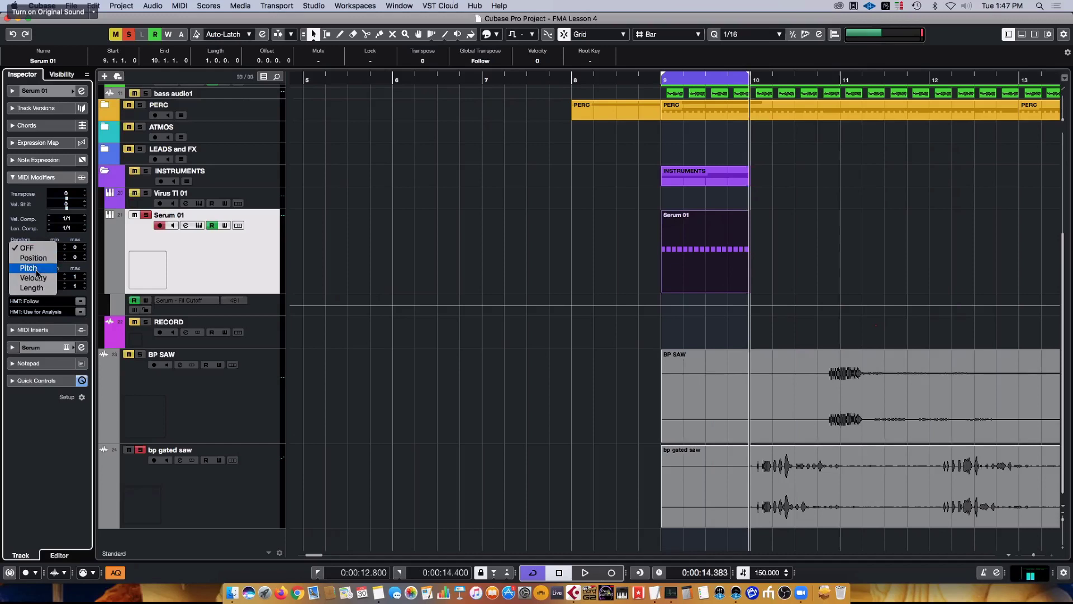
left_click(28, 268)
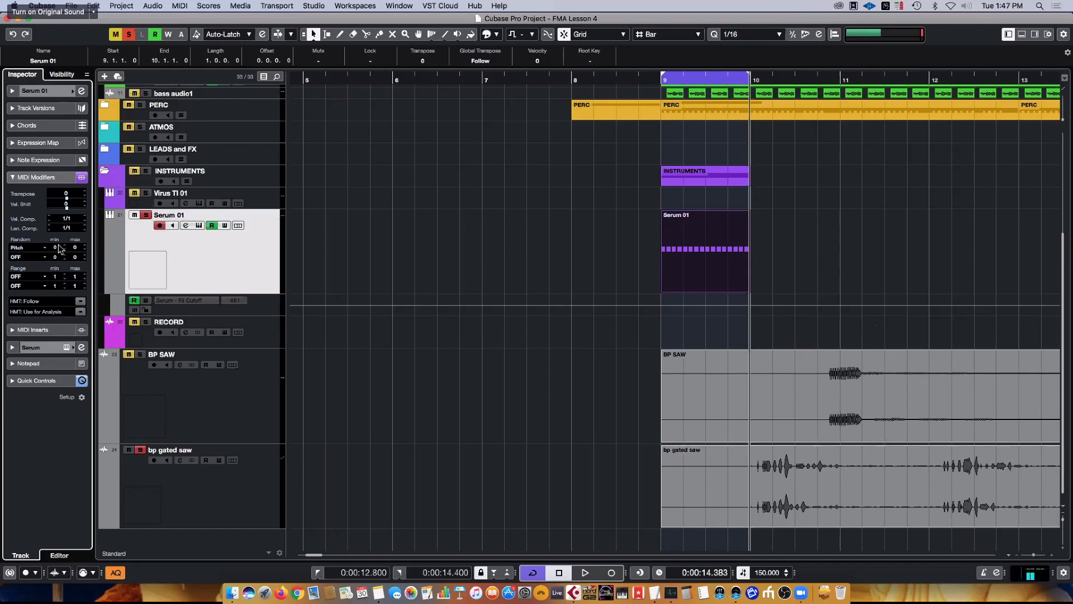
- Play the loop while widening the random pitch range to a minimum of -44 and a maximum of 34
scroll(59, 249, "down", 2)
scroll(77, 247, "up", 2)
left_click(718, 246)
key("space")
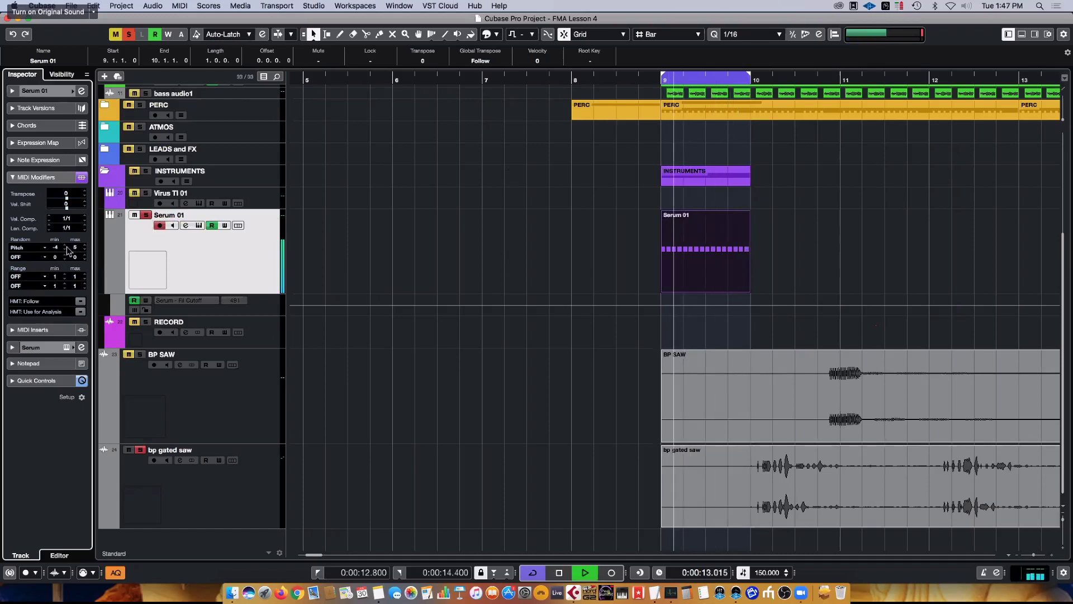
left_click_drag(76, 248, 78, 209)
left_click_drag(57, 247, 58, 280)
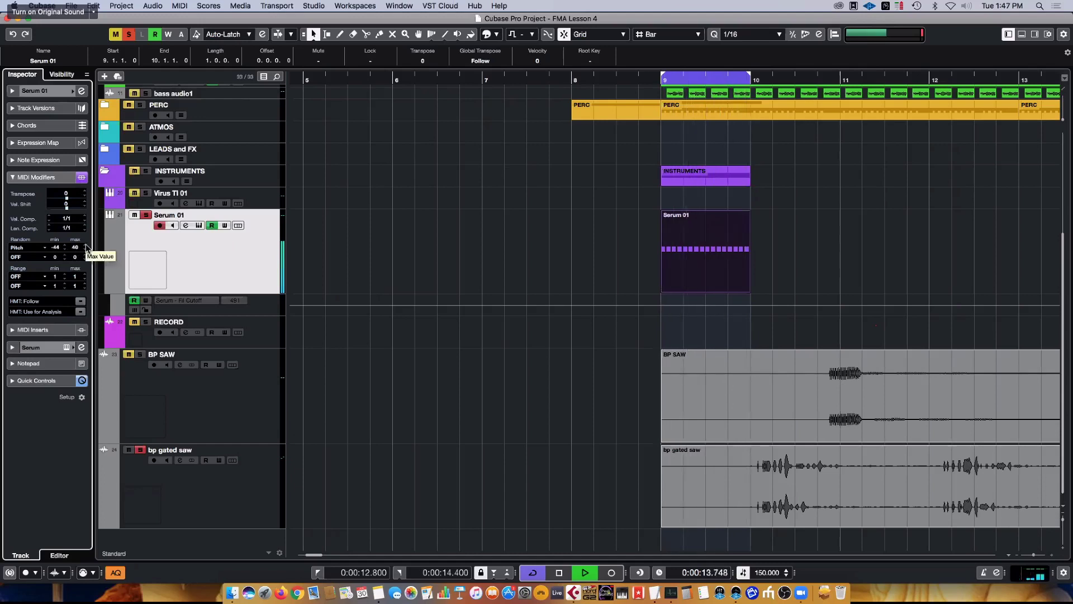
key("space")
left_click_drag(81, 247, 80, 250)
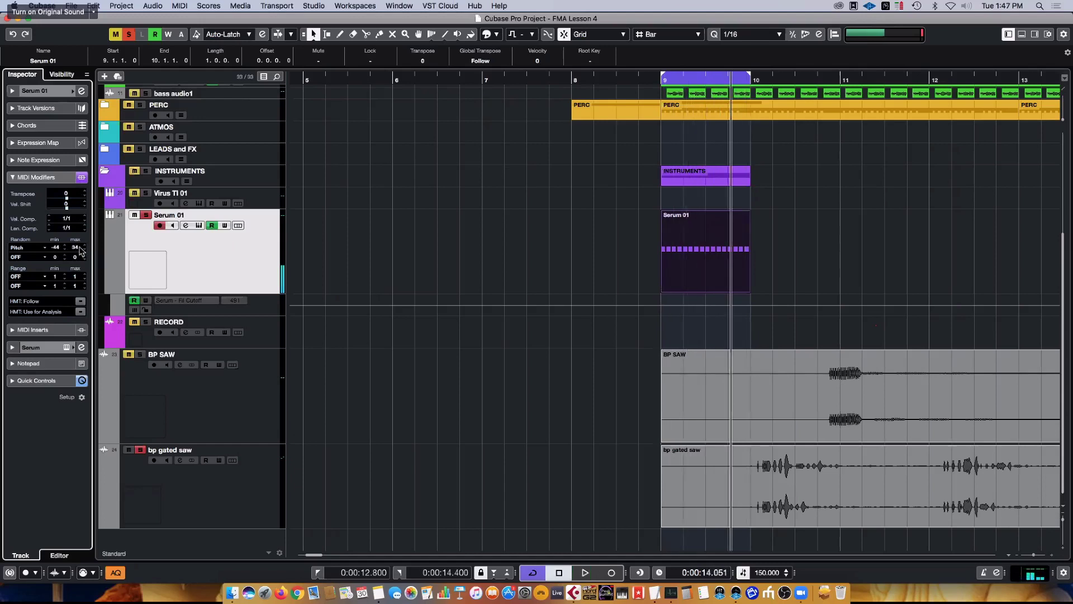
- Switch the track's random pitch off and load the MIDI Modifiers effect into the first MIDI insert slot
left_click(27, 249)
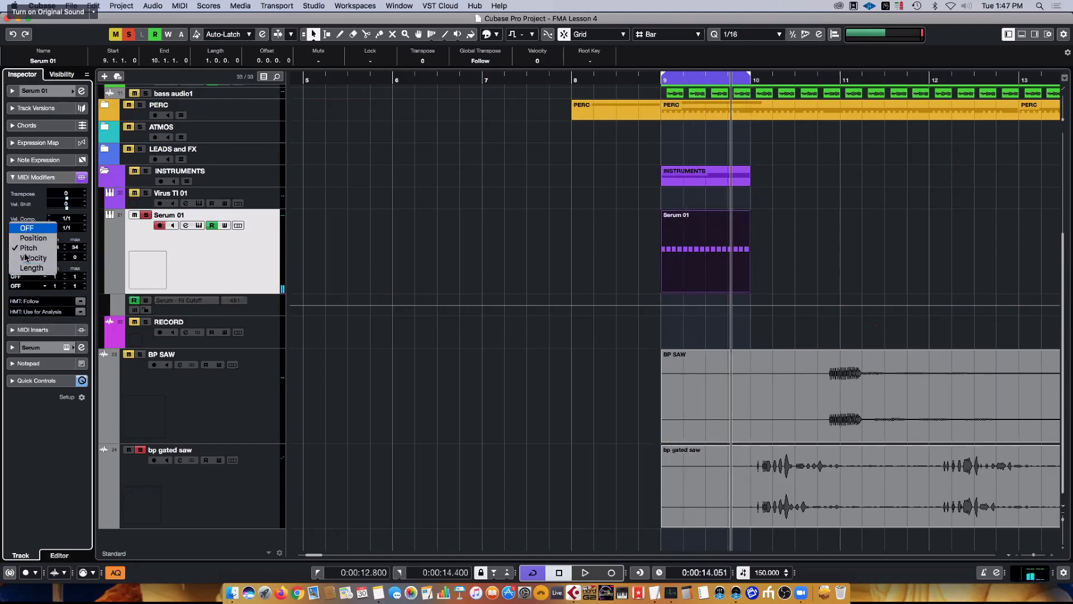
left_click(26, 228)
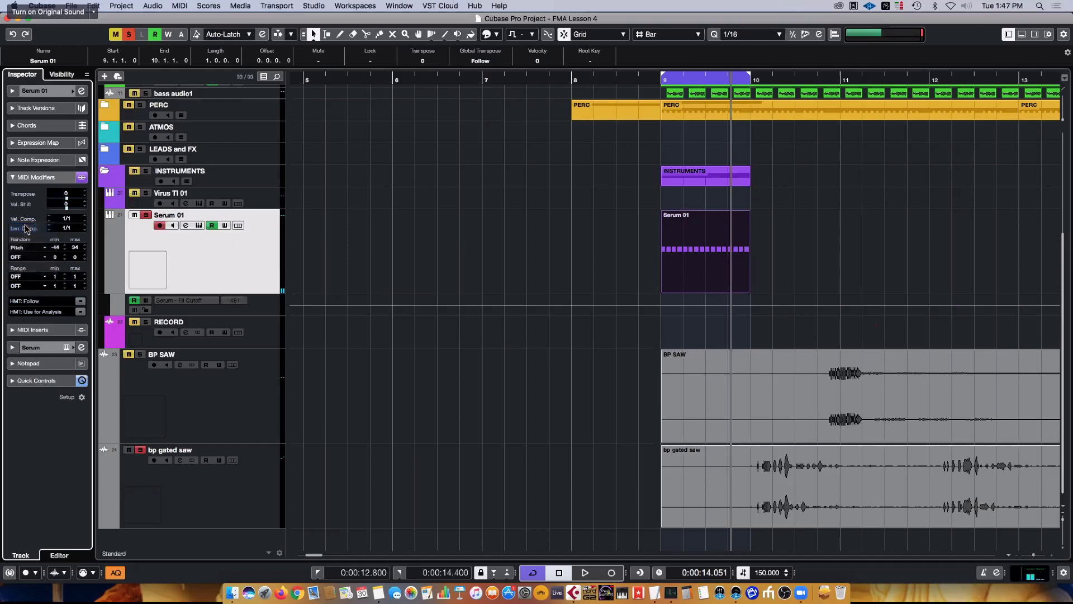
left_click(35, 330)
left_click(52, 216)
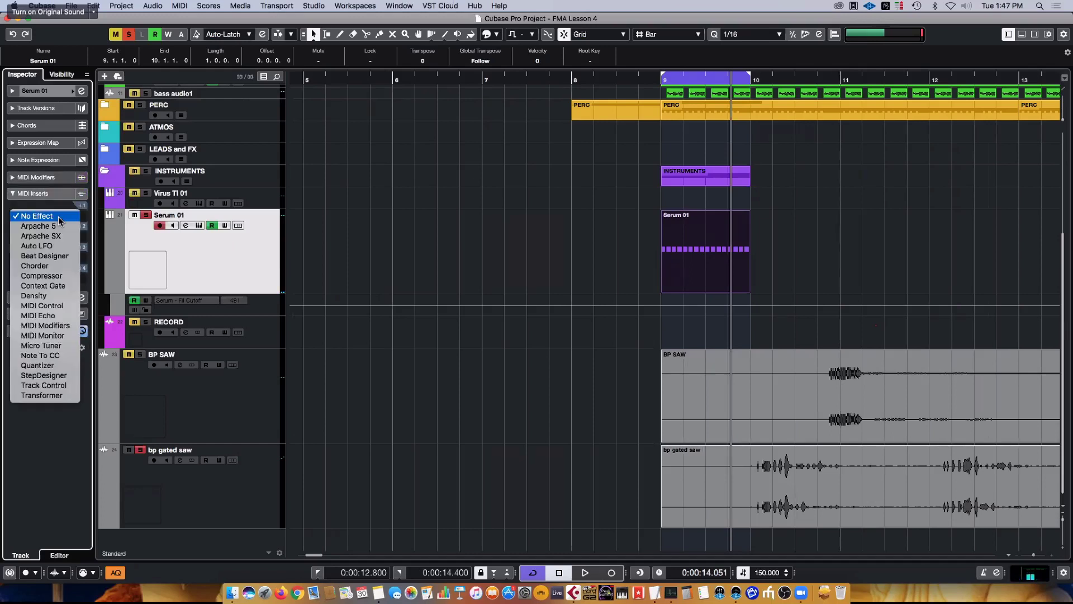
left_click(40, 197)
left_click(36, 218)
left_click(55, 329)
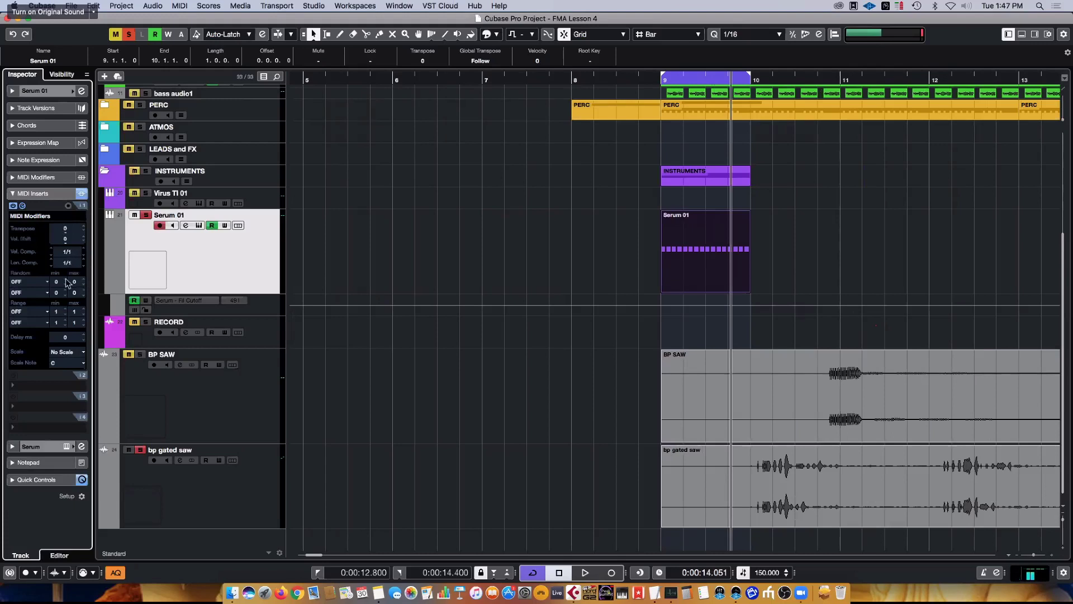
- Set the MIDI Modifiers insert's scale note to F# and its scale to Arabian
left_click(66, 363)
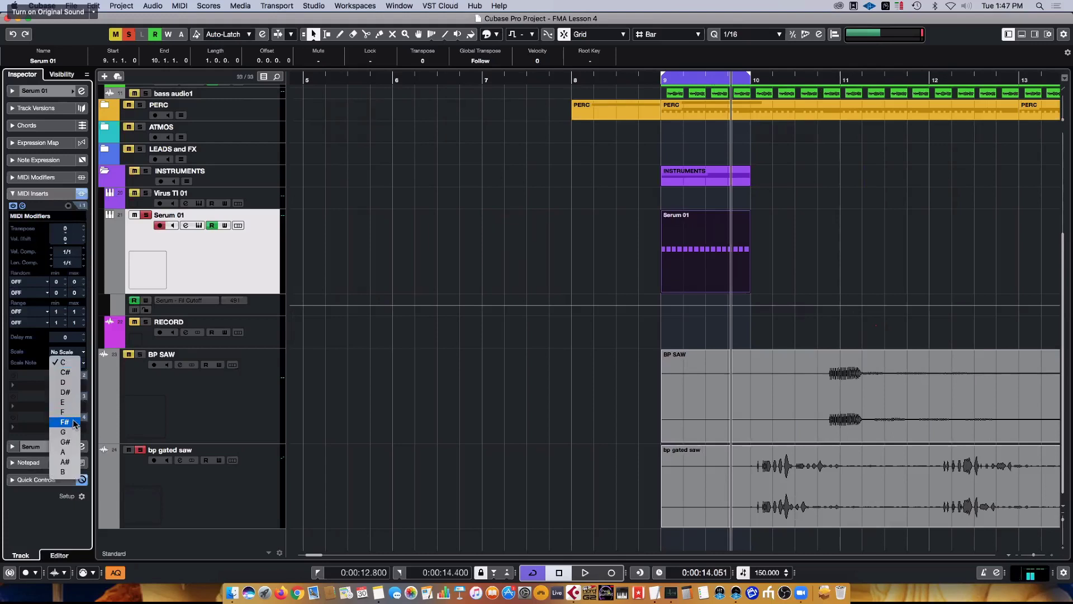
left_click(65, 422)
left_click(66, 352)
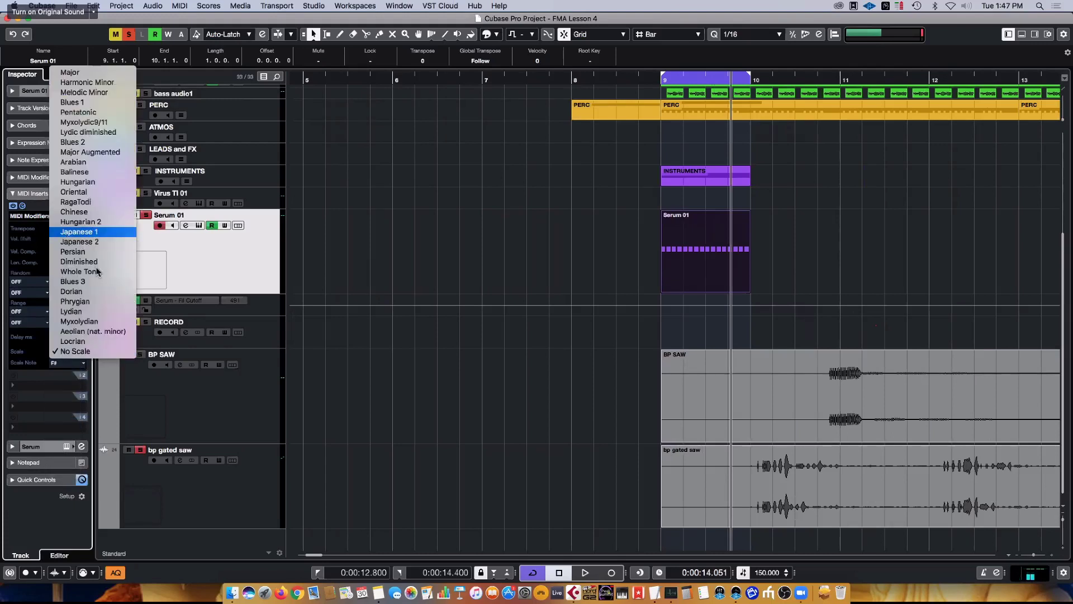
left_click(78, 162)
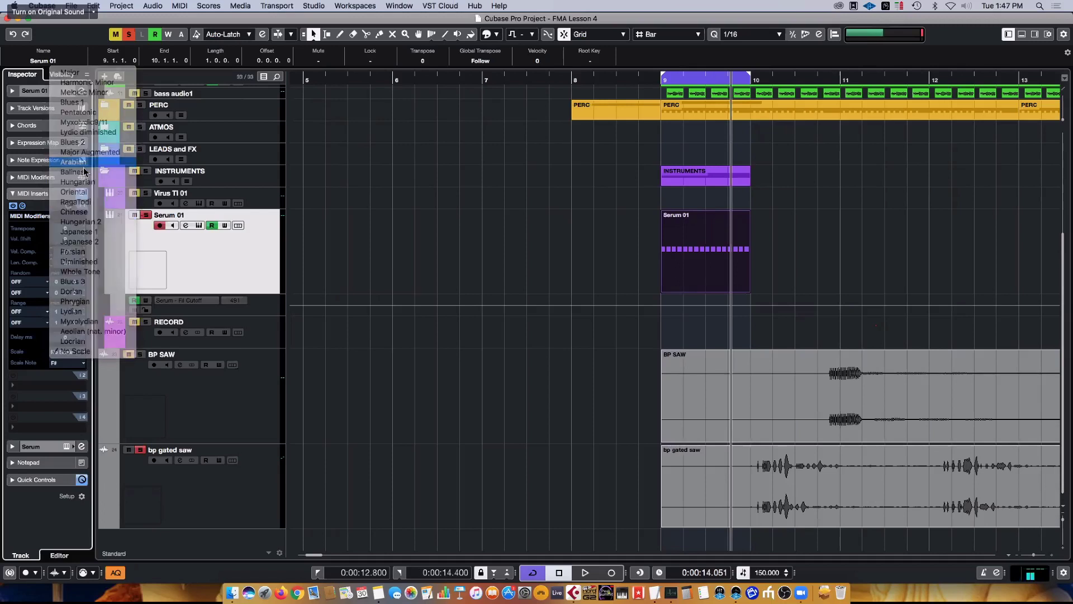
- Randomize the insert's Pitch with a range of -18 to 20 and listen to the loop
left_click(28, 281)
left_click(28, 282)
left_click(28, 281)
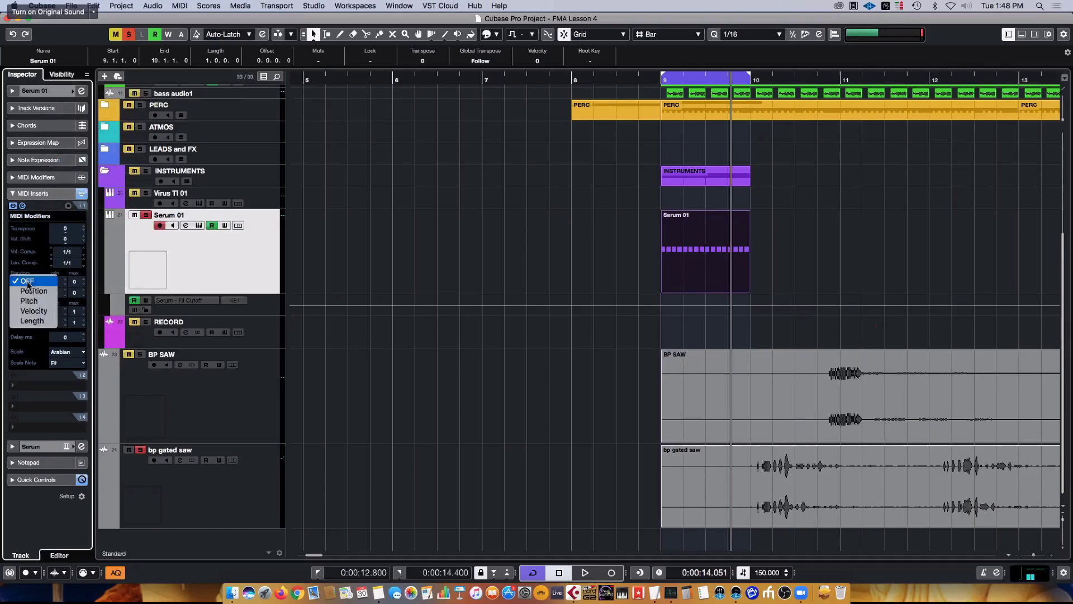
left_click(28, 301)
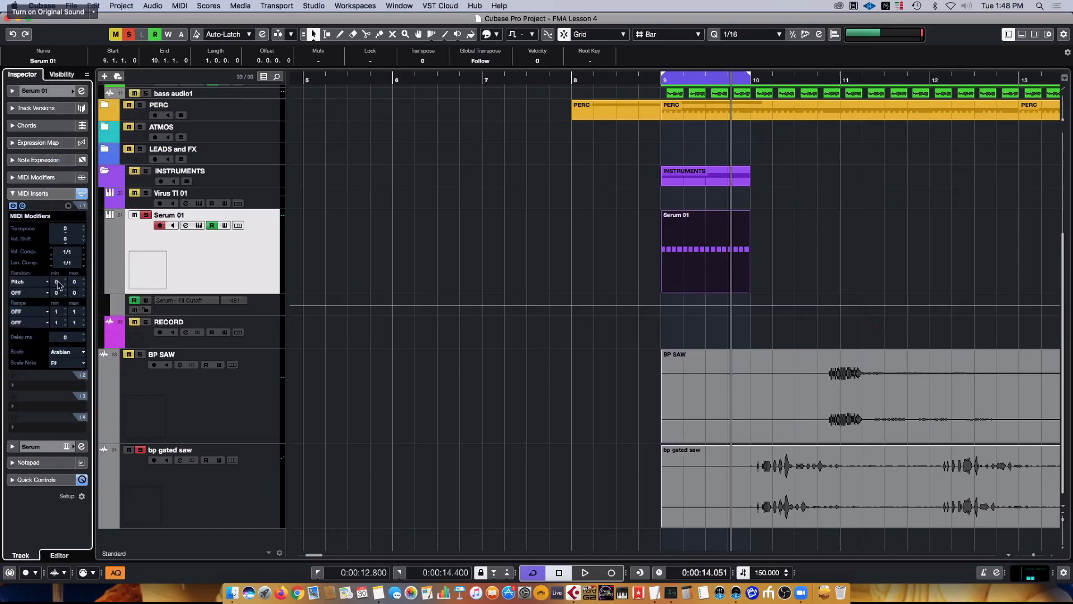
left_click_drag(82, 286, 81, 258)
key("space")
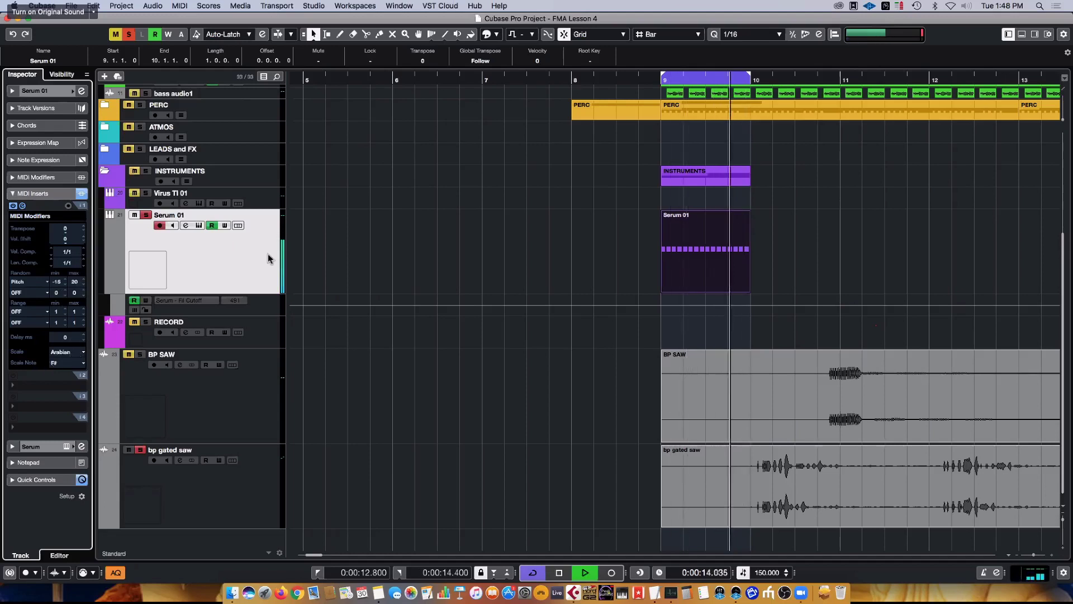
key("space")
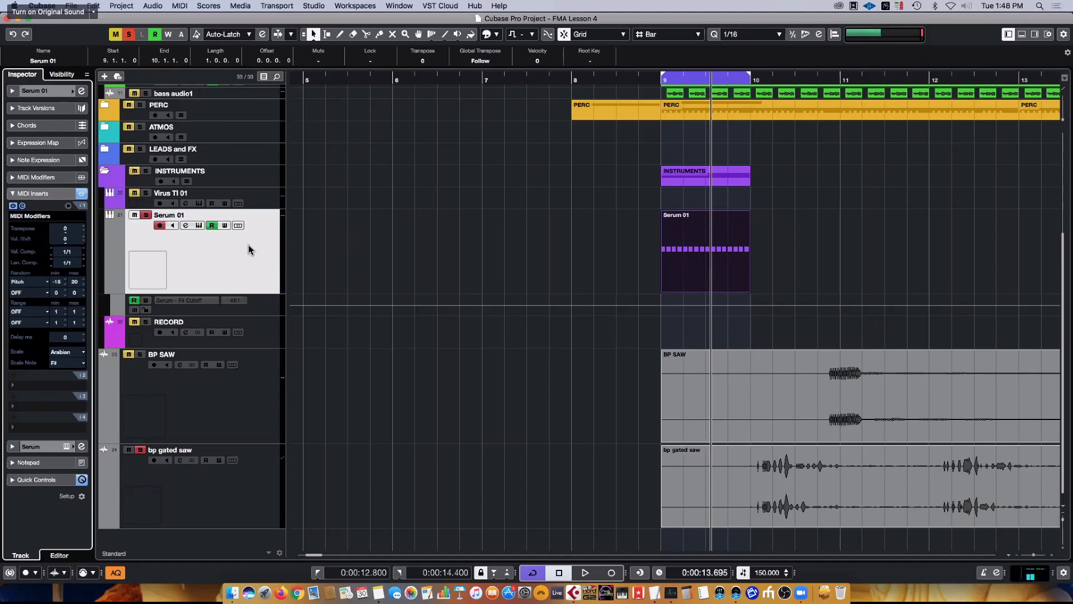
- Deactivate the MIDI Modifiers insert and set the track's own first Random modifier to Length with a range of about -50 to 60
left_click(12, 205)
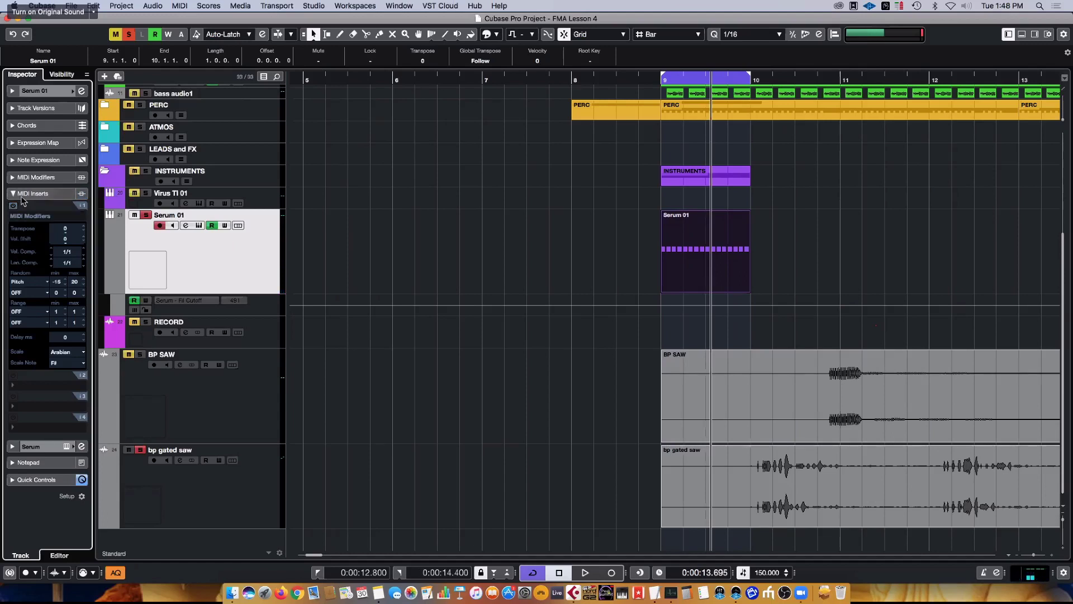
left_click(28, 177)
left_click(32, 249)
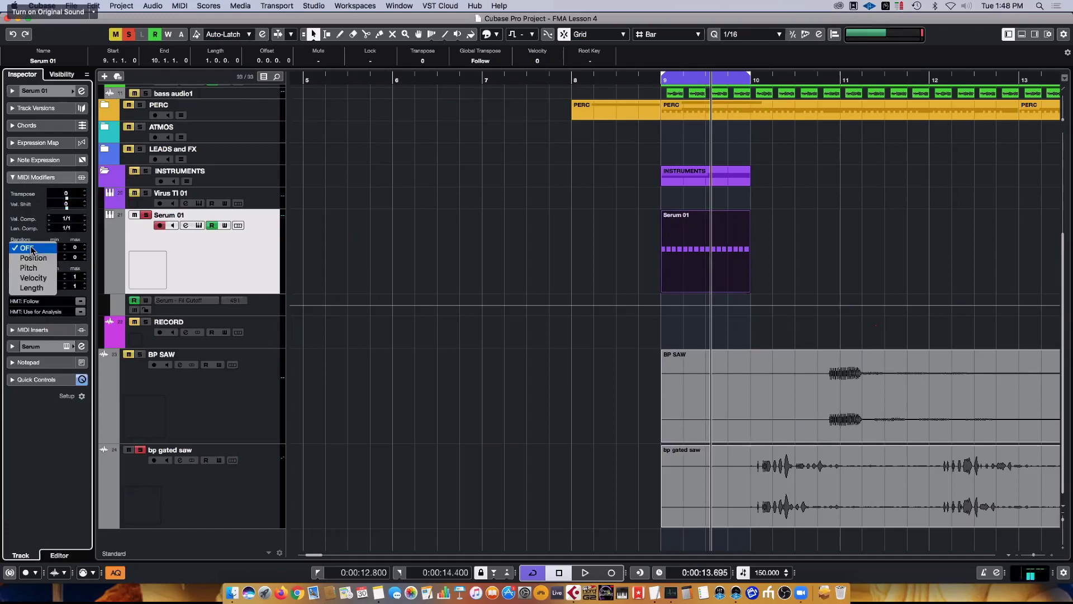
left_click(31, 287)
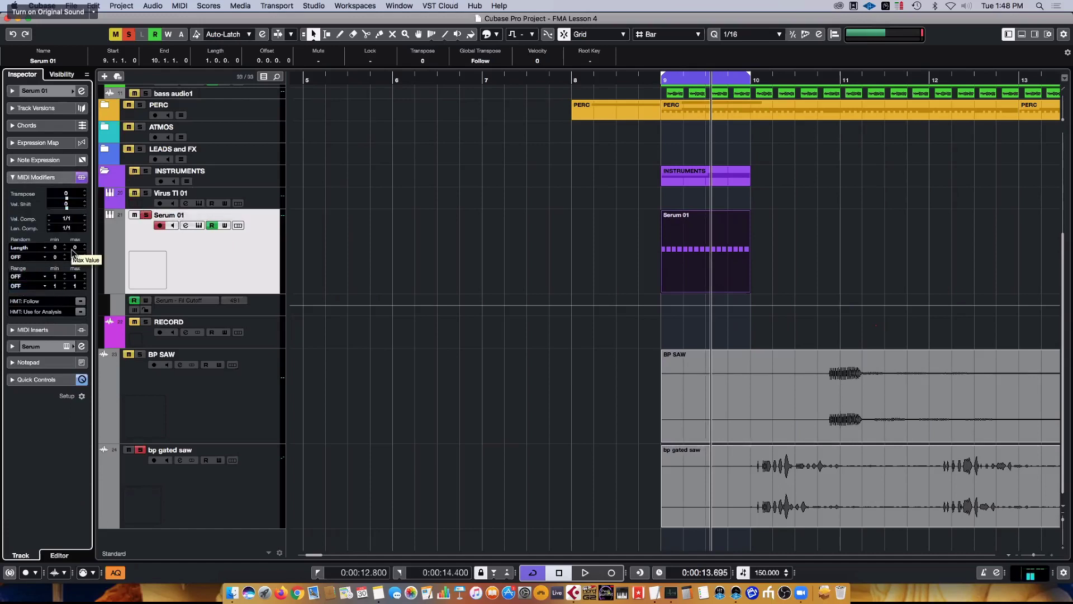
scroll(57, 249, "down", 20)
scroll(80, 250, "up", 15)
- Open the Serum 01 part in the note editor and play the loop to hear the randomized note lengths
left_click(689, 250)
double_click(689, 248)
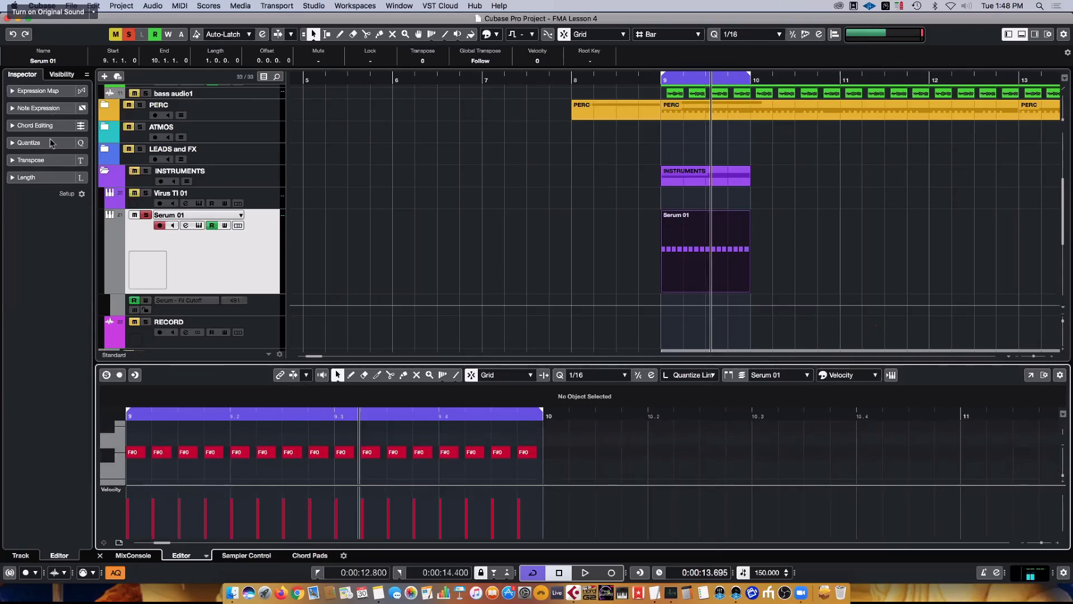
left_click(172, 284)
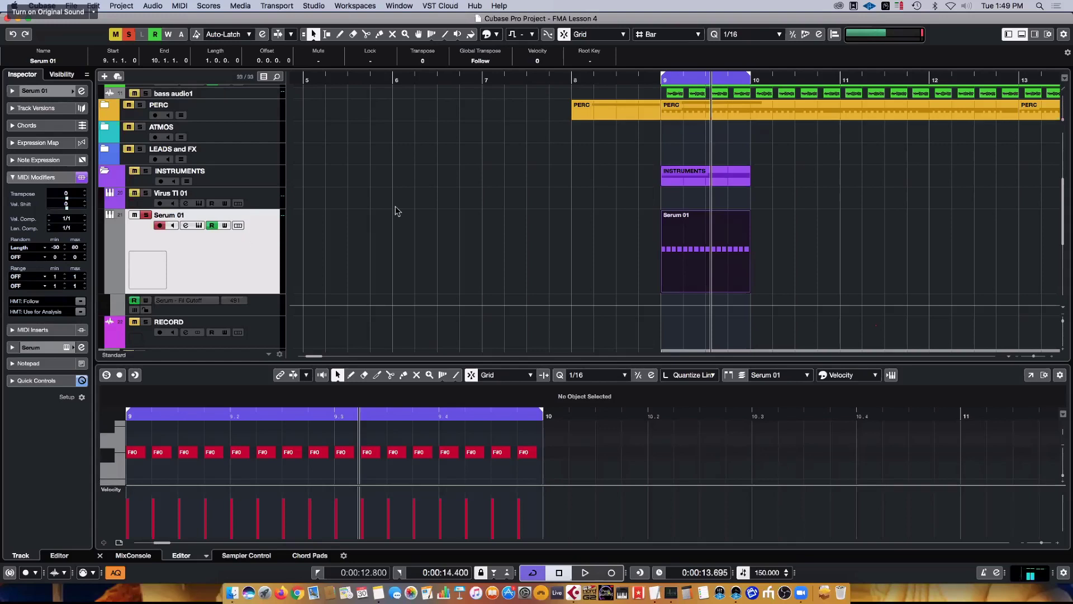
left_click(229, 269)
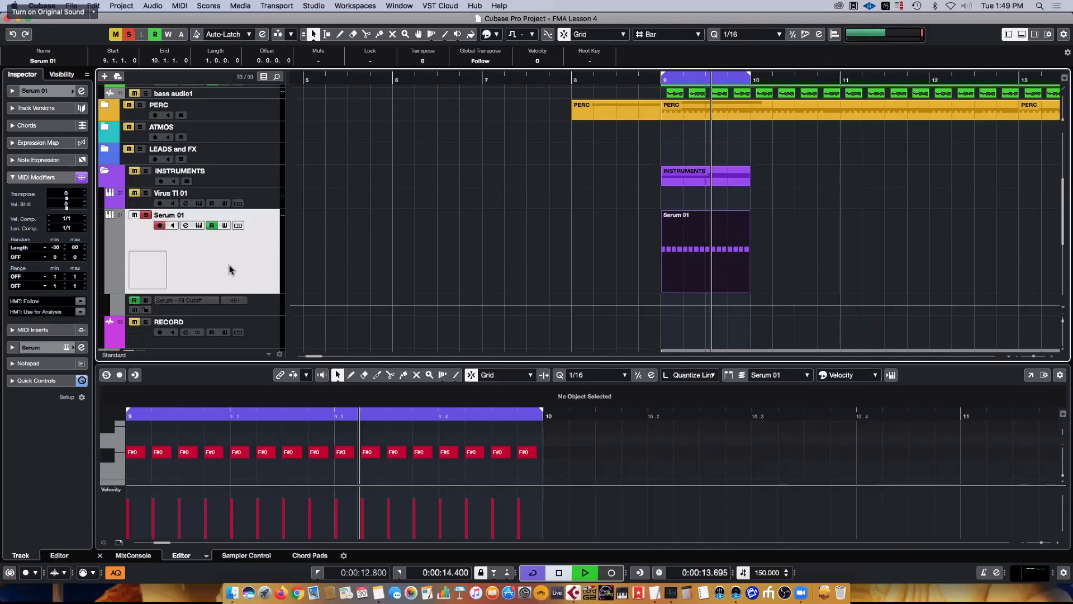
key("space")
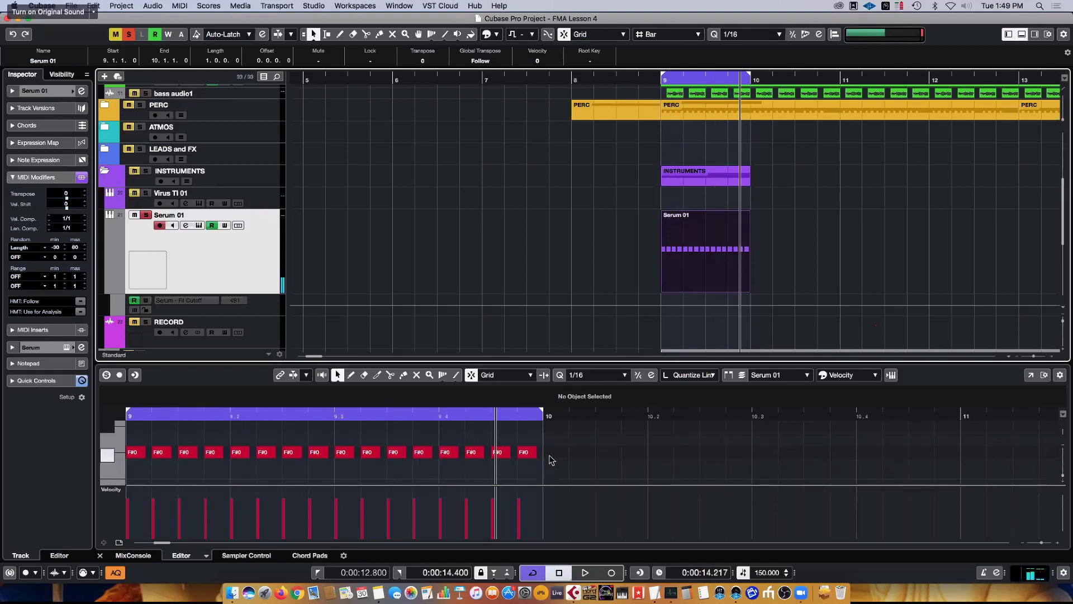
- Replace the effect in the first MIDI insert slot with Density and set it to 50 %
left_click(55, 331)
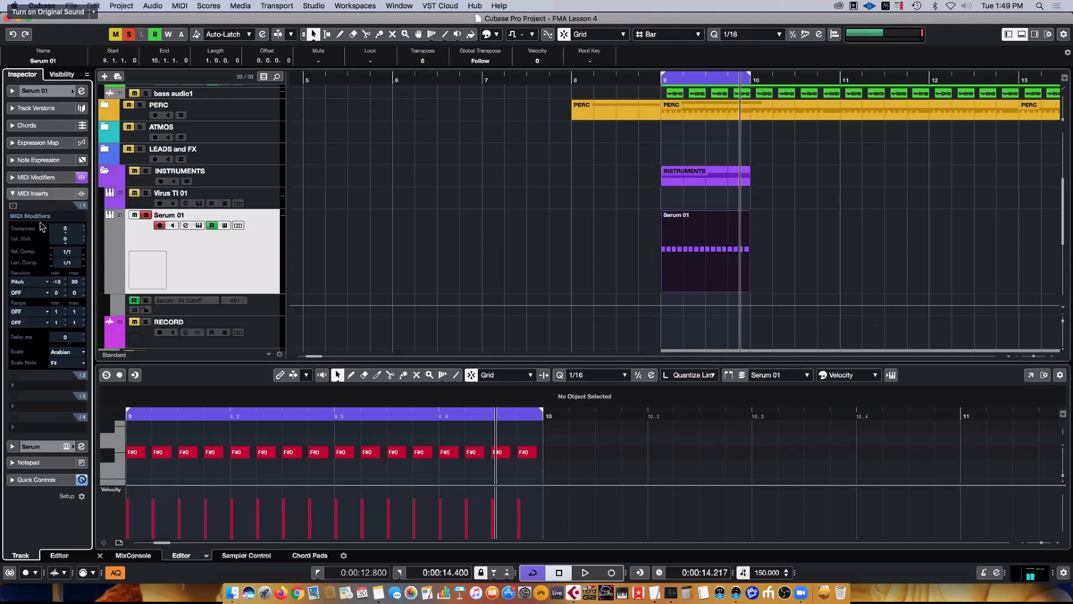
left_click(40, 216)
left_click(34, 185)
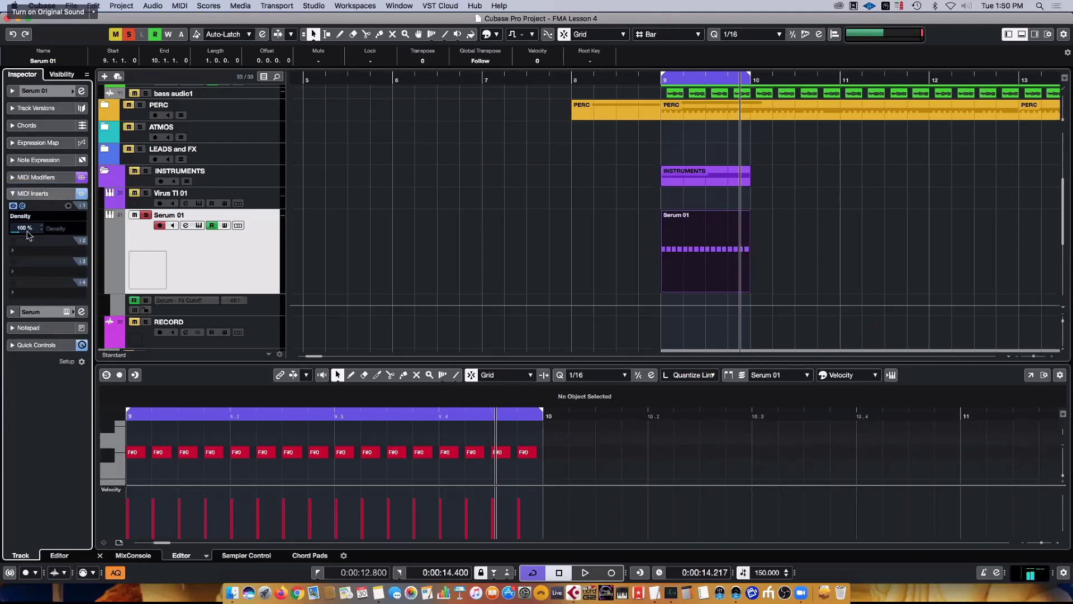
left_click_drag(27, 232, 29, 320)
left_click_drag(31, 219, 31, 218)
- Review the track's MIDI Modifiers, return to the Density insert and lower it to 33 % while the loop plays
left_click(34, 178)
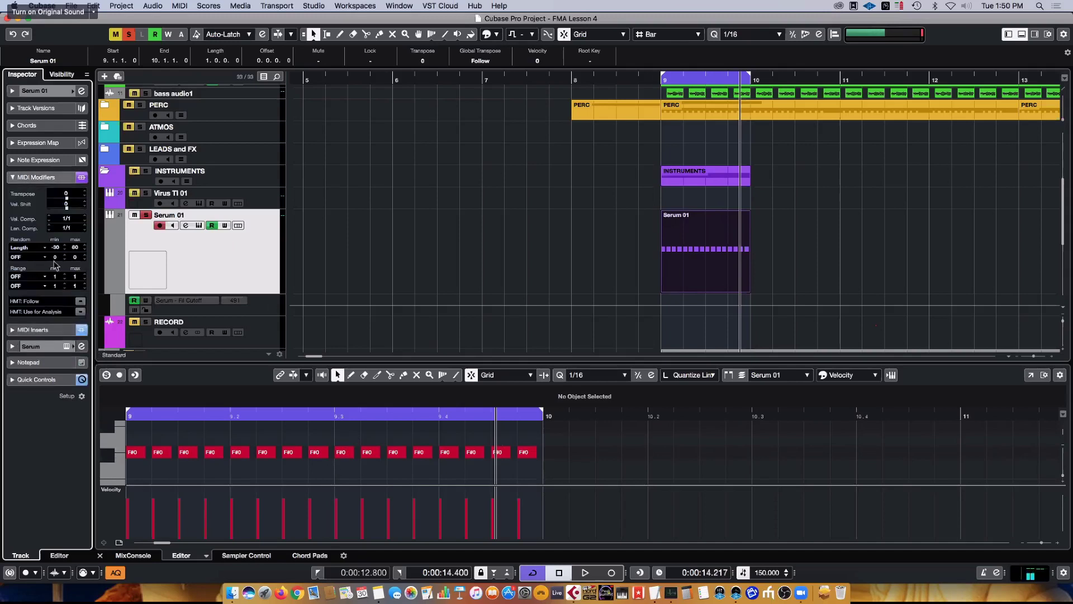
left_click(34, 177)
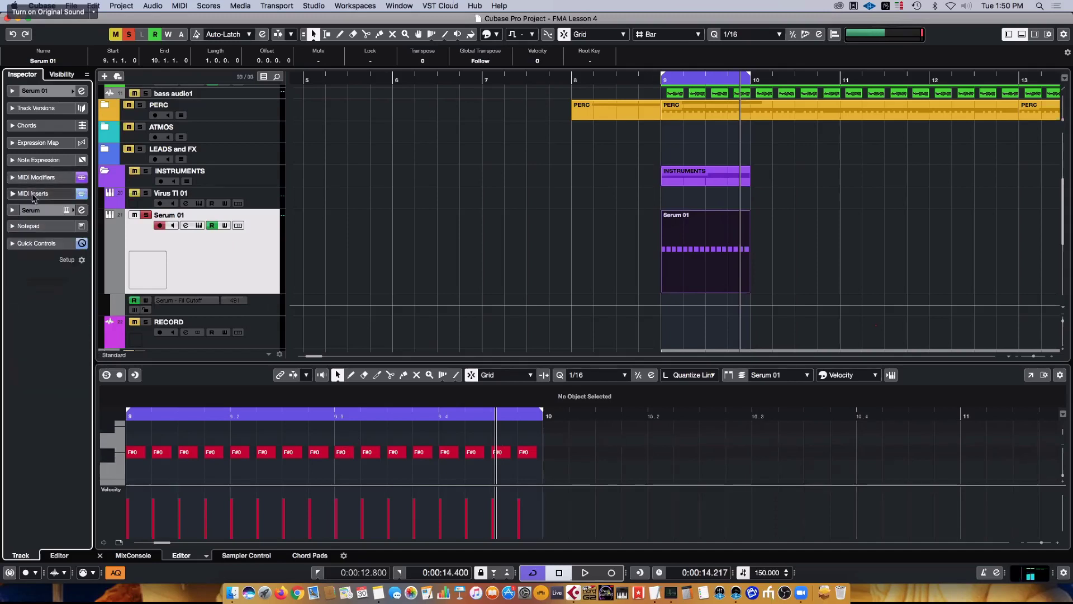
left_click(34, 193)
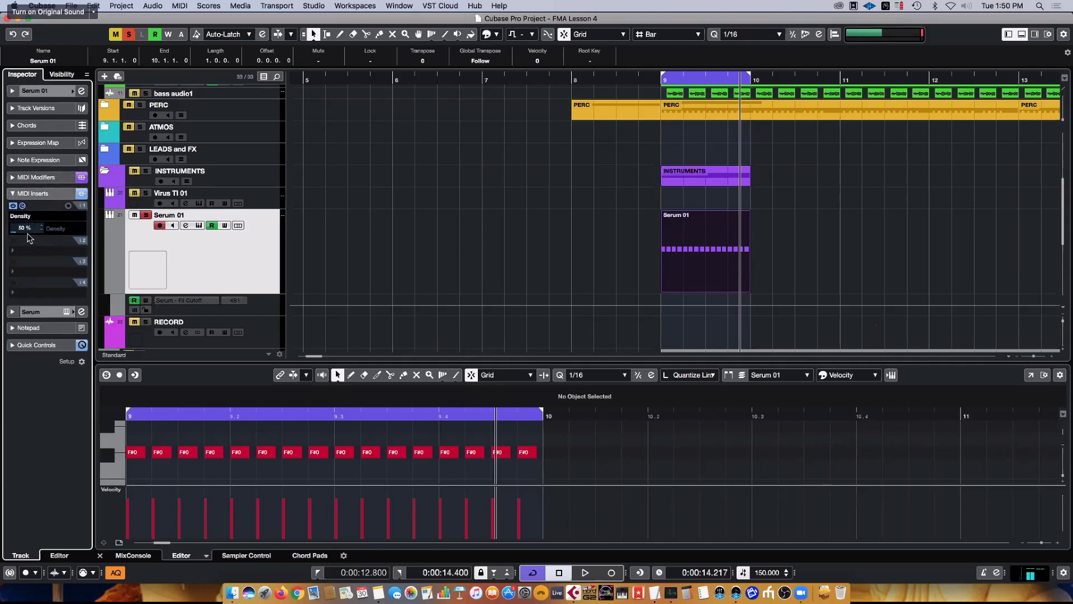
key("space")
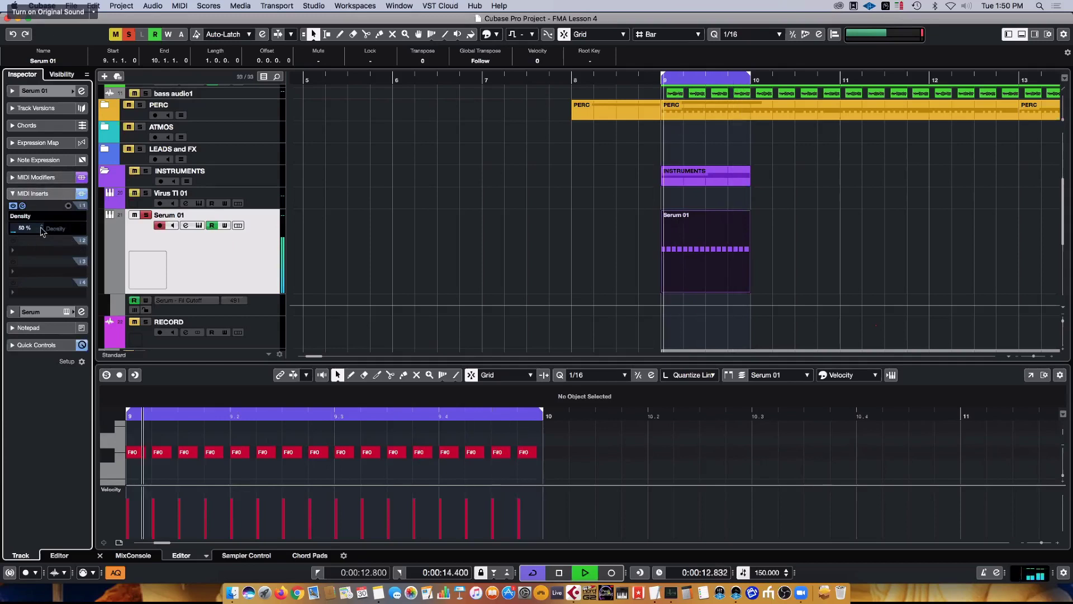
scroll(24, 230, "down", 13)
scroll(24, 231, "down", 4)
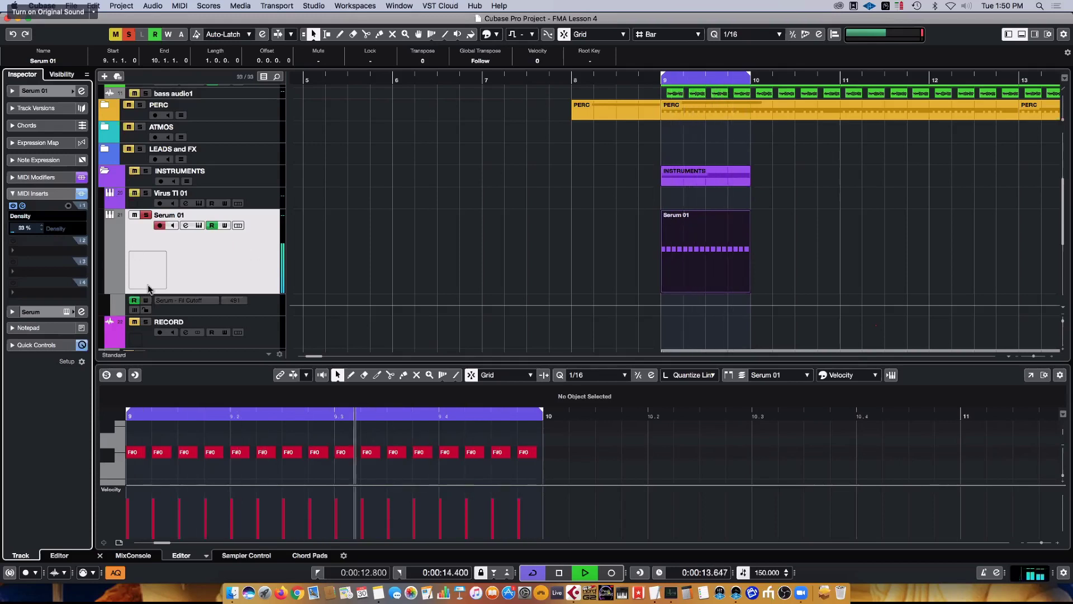
- Take the Serum 01 track out of solo, mute the BP SAW and bp gated saw tracks, and stop playback
left_click(145, 214)
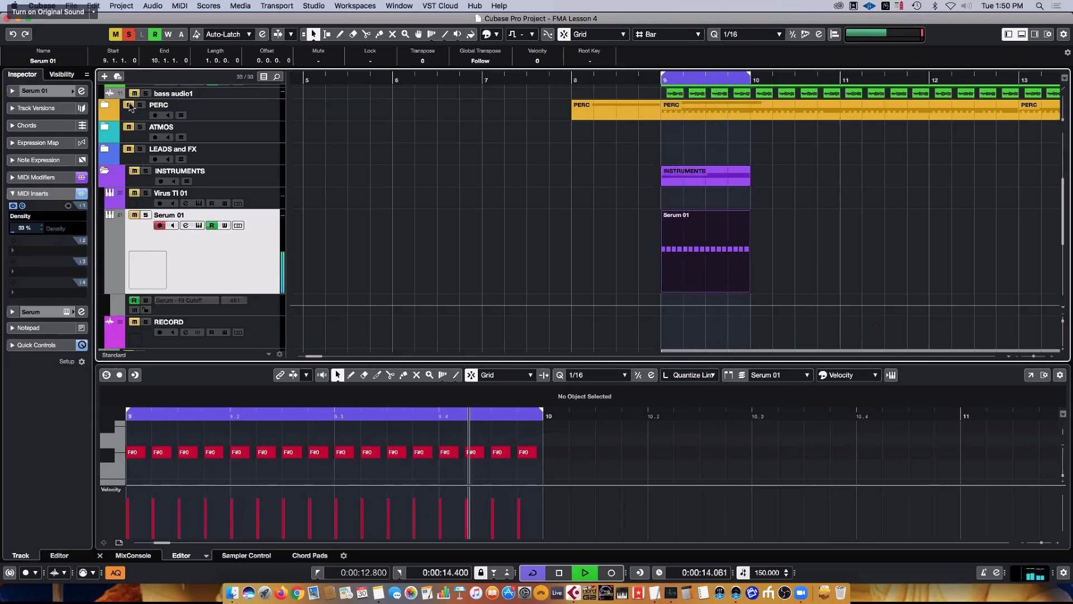
scroll(207, 234, "down", 3)
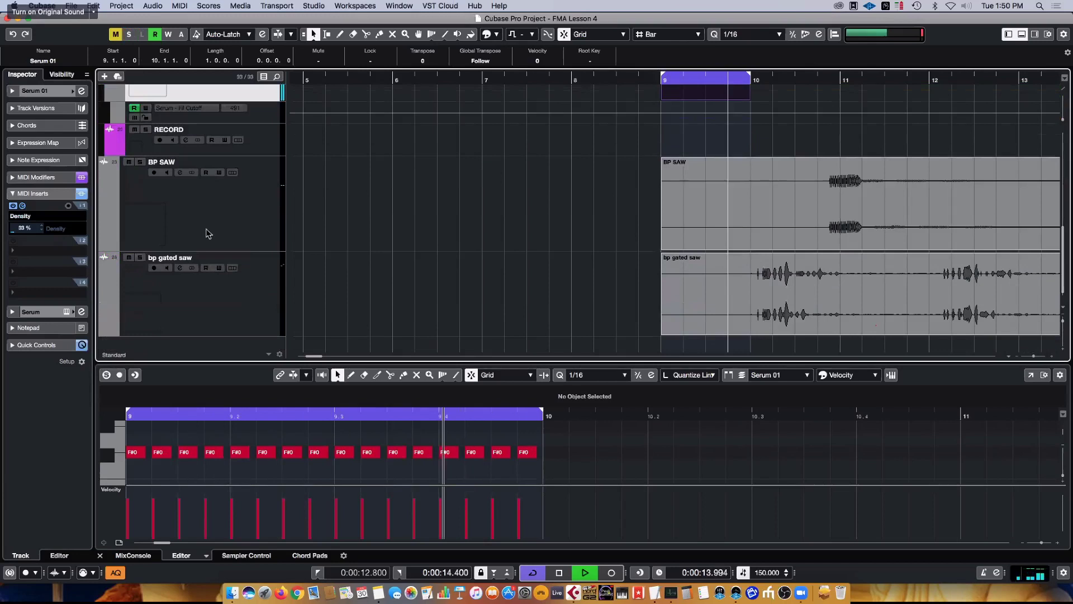
left_click(129, 163)
left_click(129, 258)
key("space")
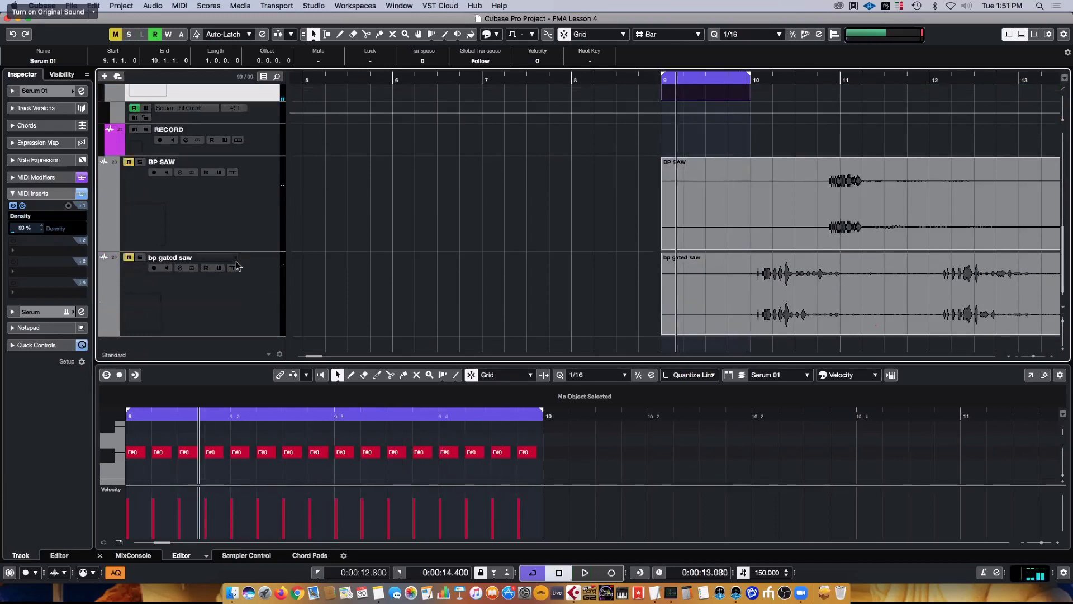
- Duplicate the one-bar Serum 01 part three times so the copies fill bars 9 to 12
scroll(235, 266, "up", 3)
key("g")
key("g")
key("g")
key("g")
key("g")
key("g")
key("g")
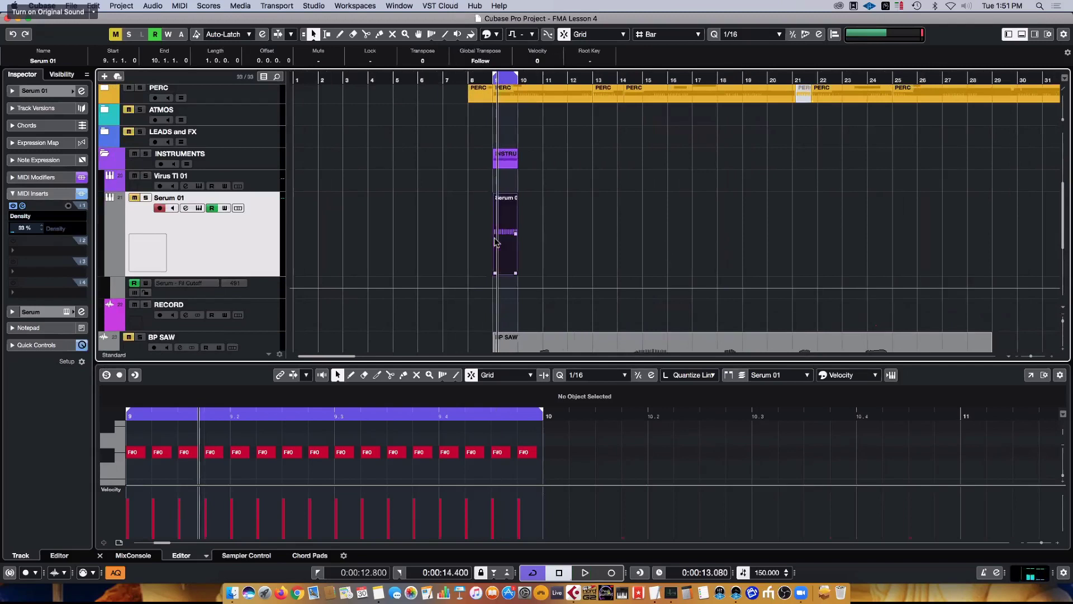
key("super+d")
key("super+d")
key("super+d")
- Glue the four one-bar Serum 01 parts into a single four-bar part
key("4")
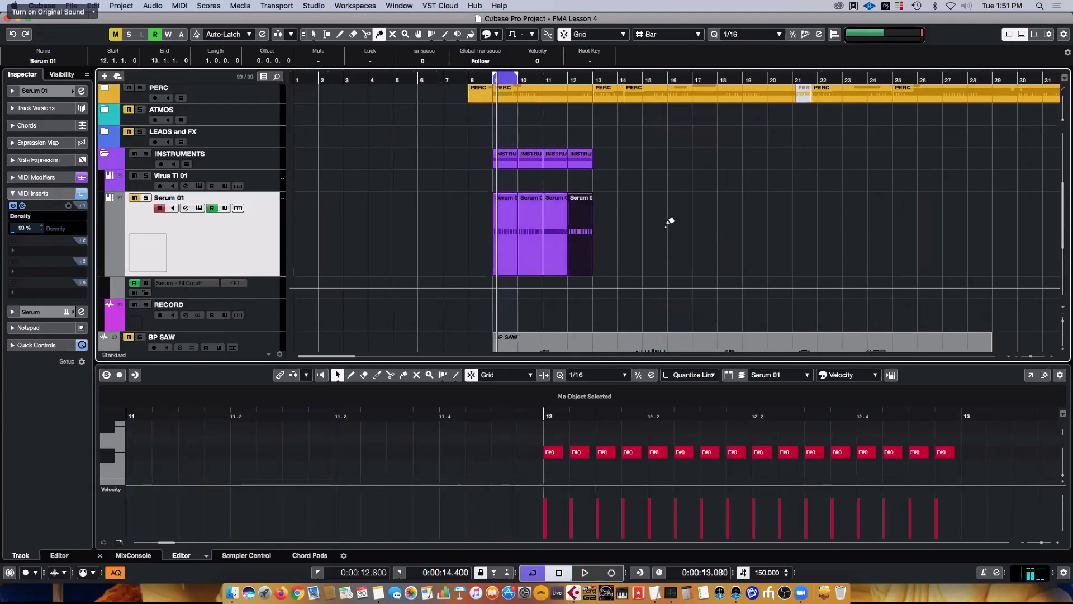
left_click_drag(627, 231, 488, 224)
left_click(547, 218)
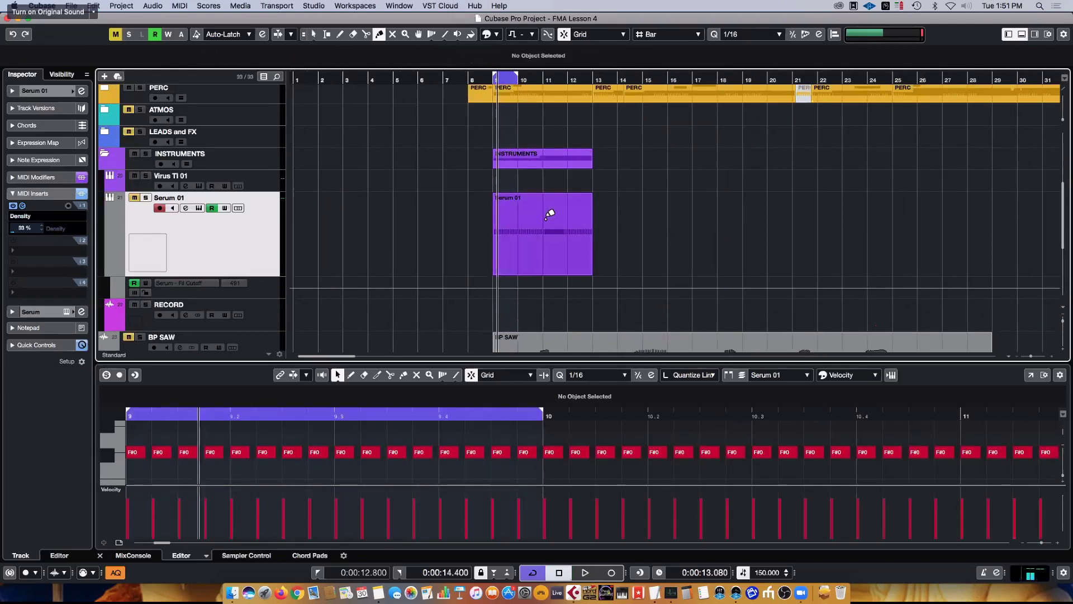
- Duplicate the four-bar Serum 01 part to bar 13 and delete the surplus copy at bar 17
key("1")
left_click(553, 225)
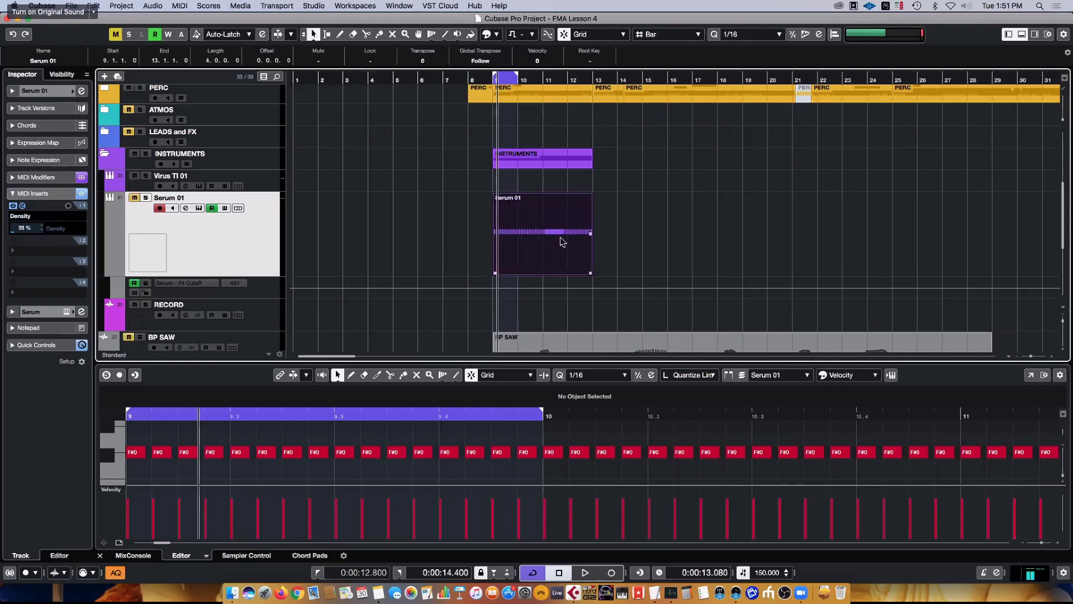
key("super+d")
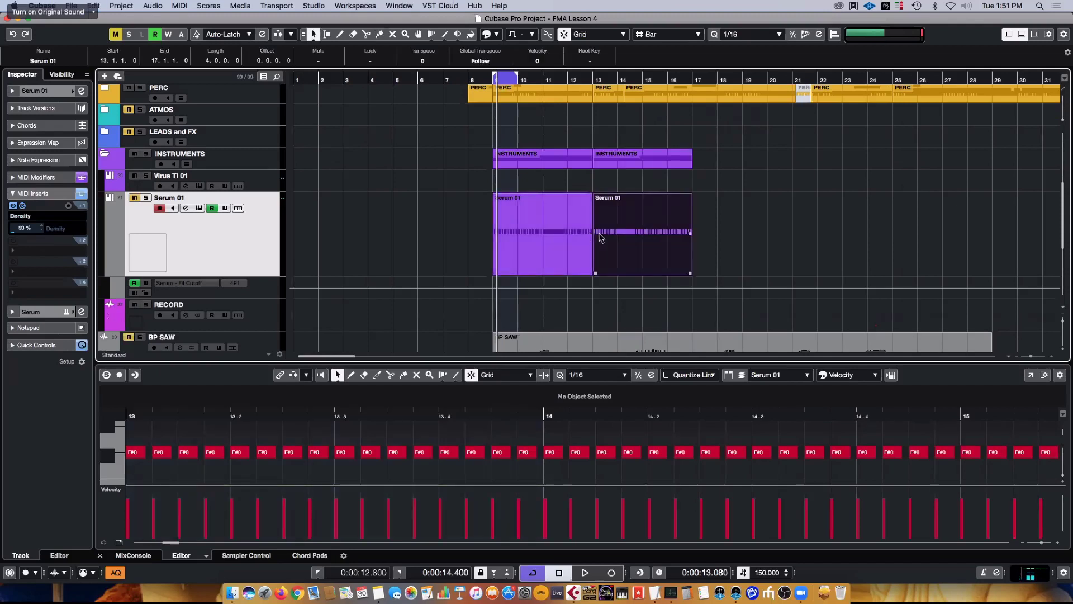
key("super+d")
scroll(633, 249, "up", 4)
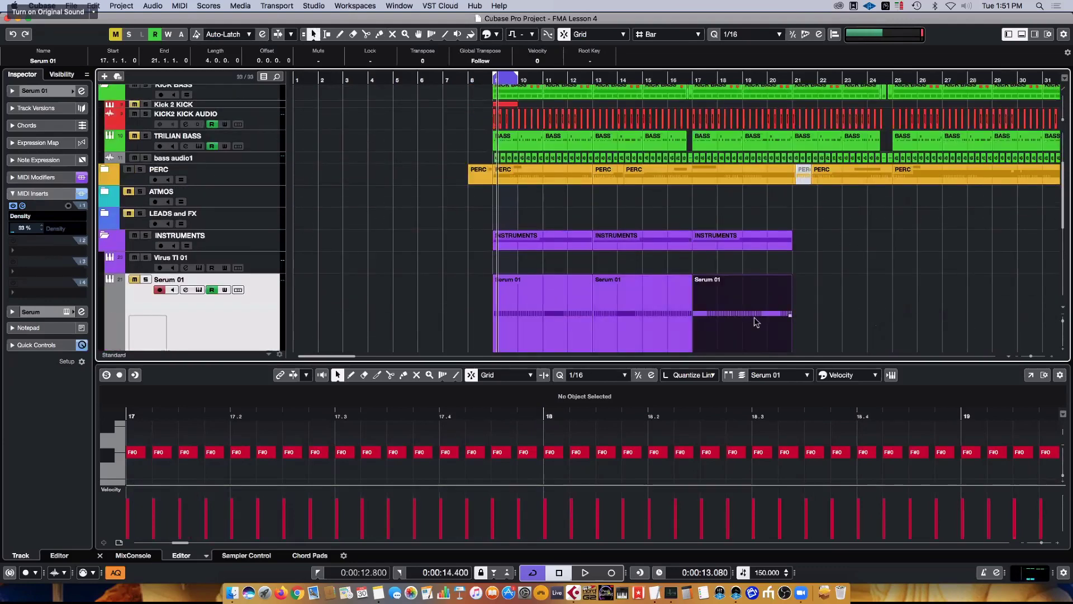
key("Delete")
- Set the loop range to both Serum 01 parts, from bar 9 to 17, and play it with the note editor closed
left_click_drag(727, 303, 452, 308)
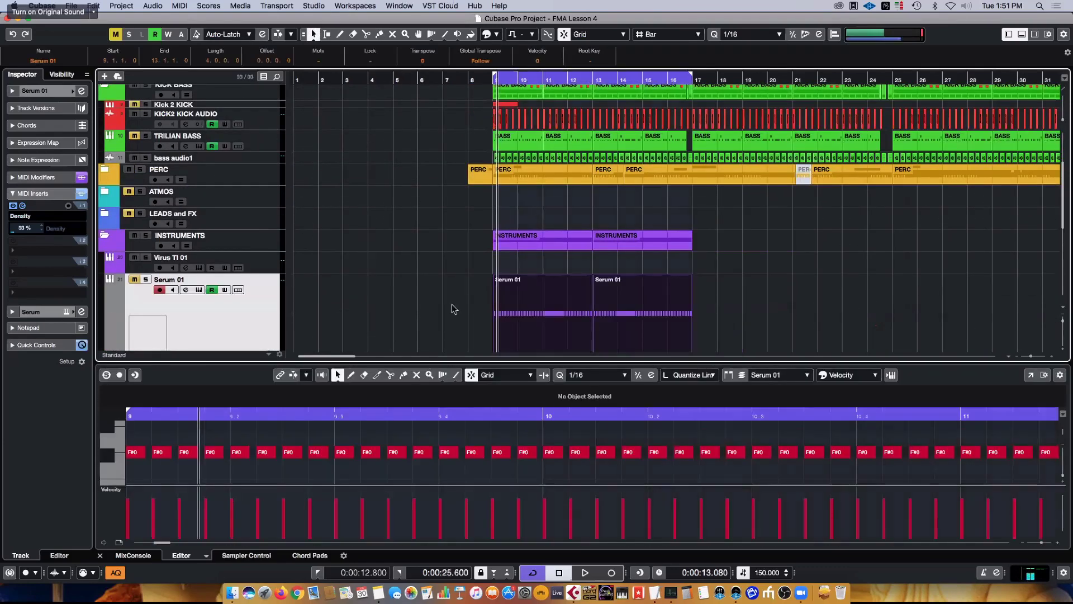
key("p")
scroll(464, 313, "down", 2)
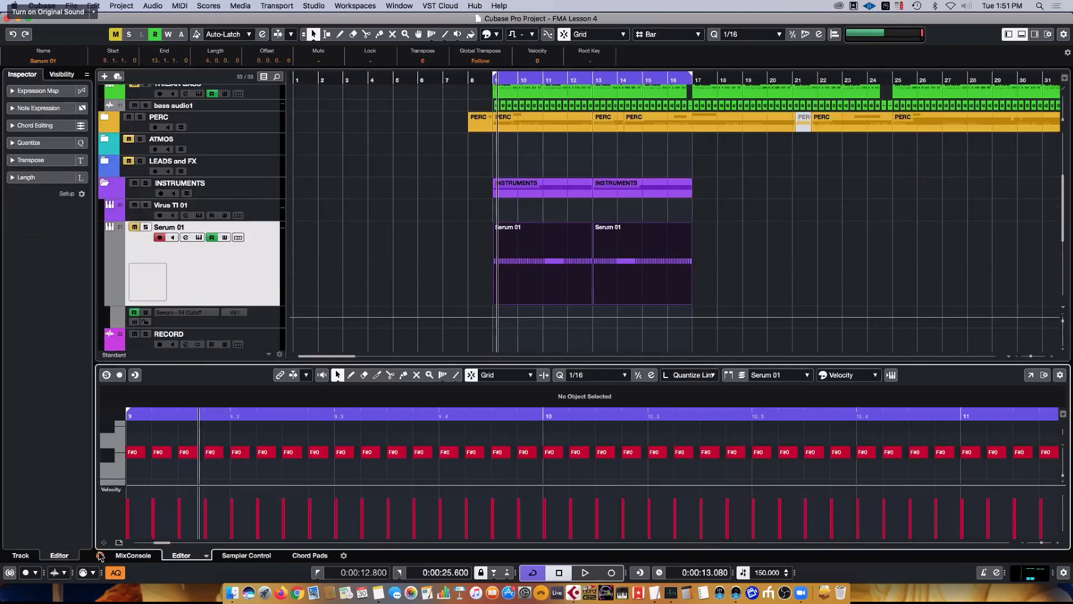
left_click(100, 555)
key("space")
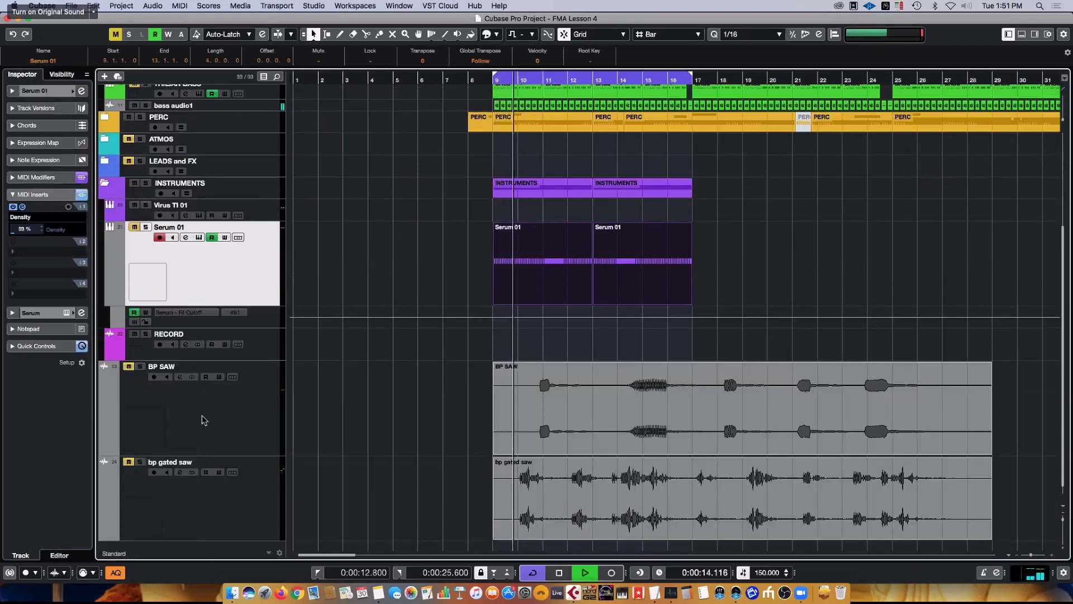
- Move the BP SAW and bp gated saw tracks together into the LEADS and FX folder
left_click(159, 409)
left_click(271, 496)
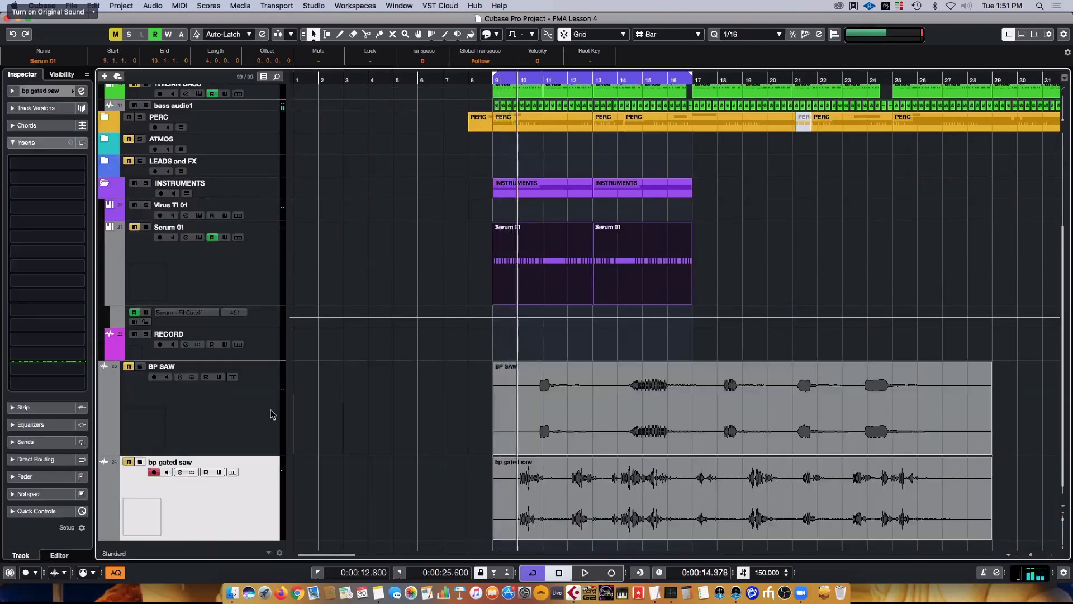
left_click(272, 414, "shift")
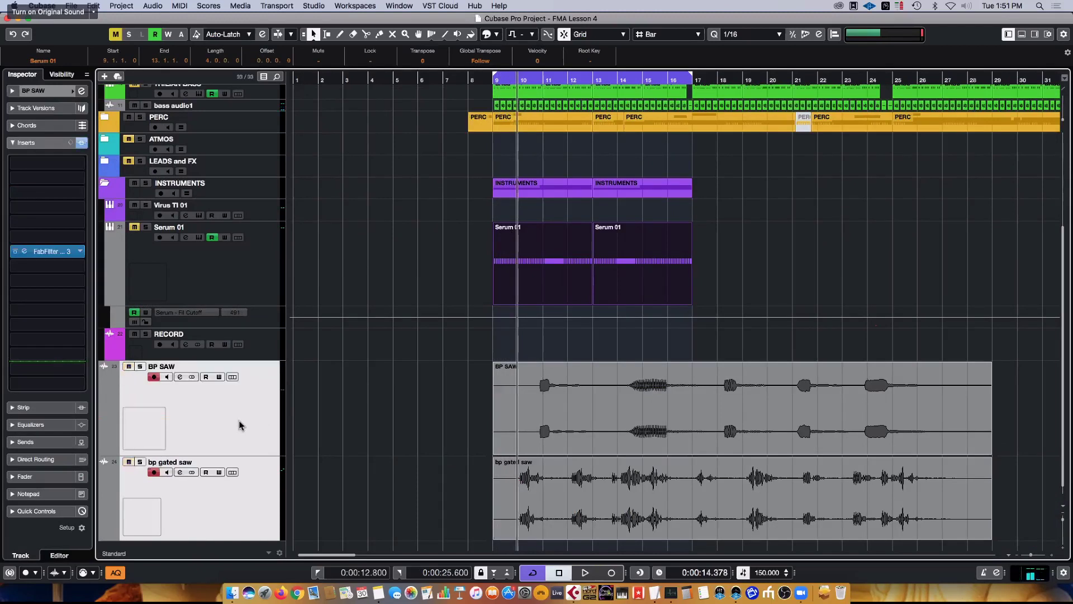
left_click_drag(262, 439, 222, 171)
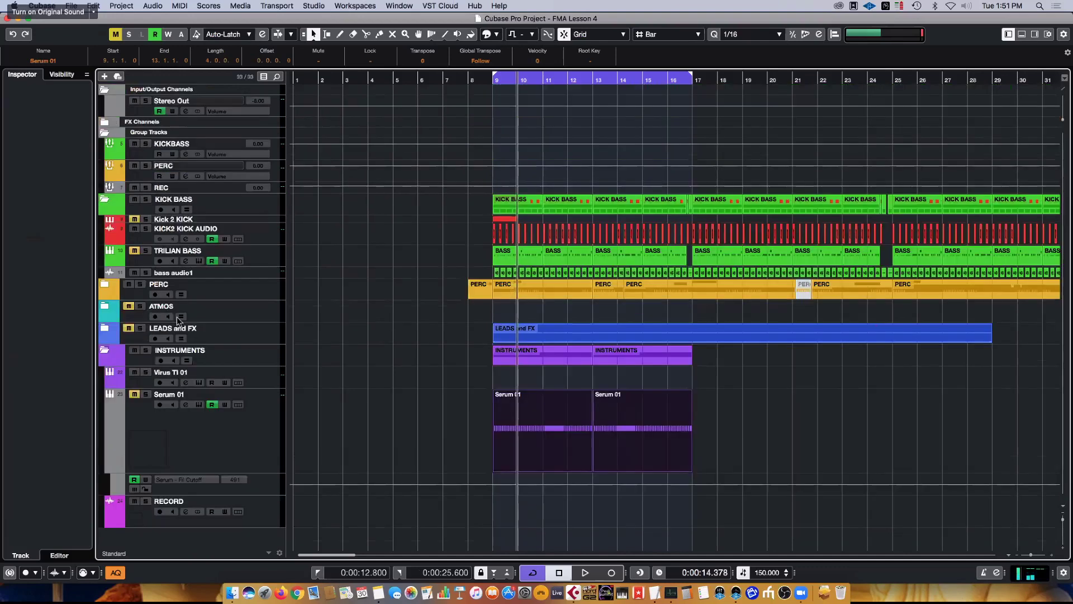
left_click(135, 339)
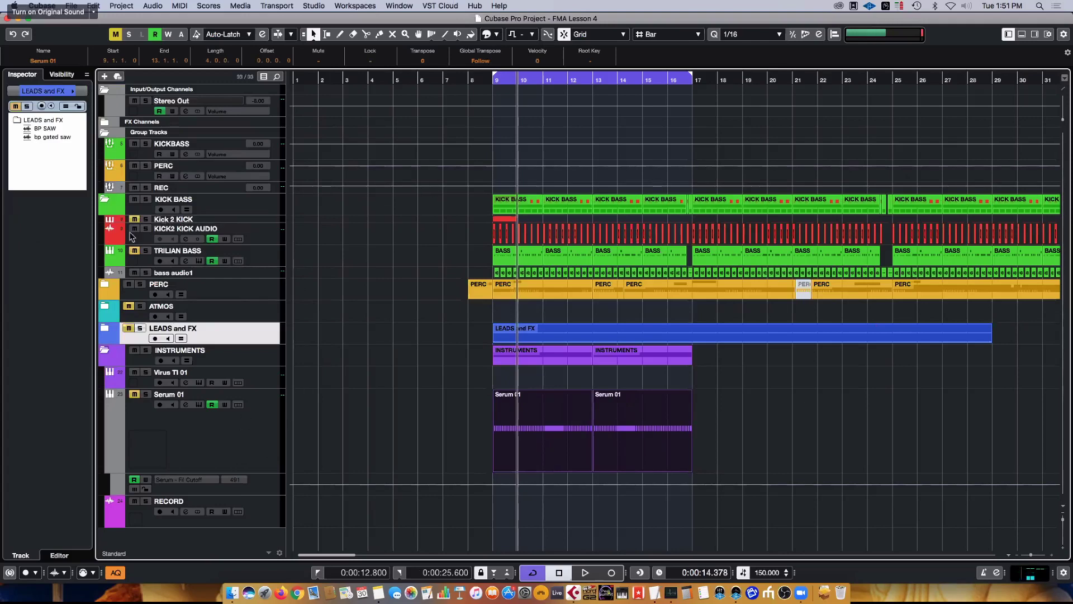
- Collapse the KICK BASS folder, then resume playback and unmute the Serum 01 track
left_click(105, 199)
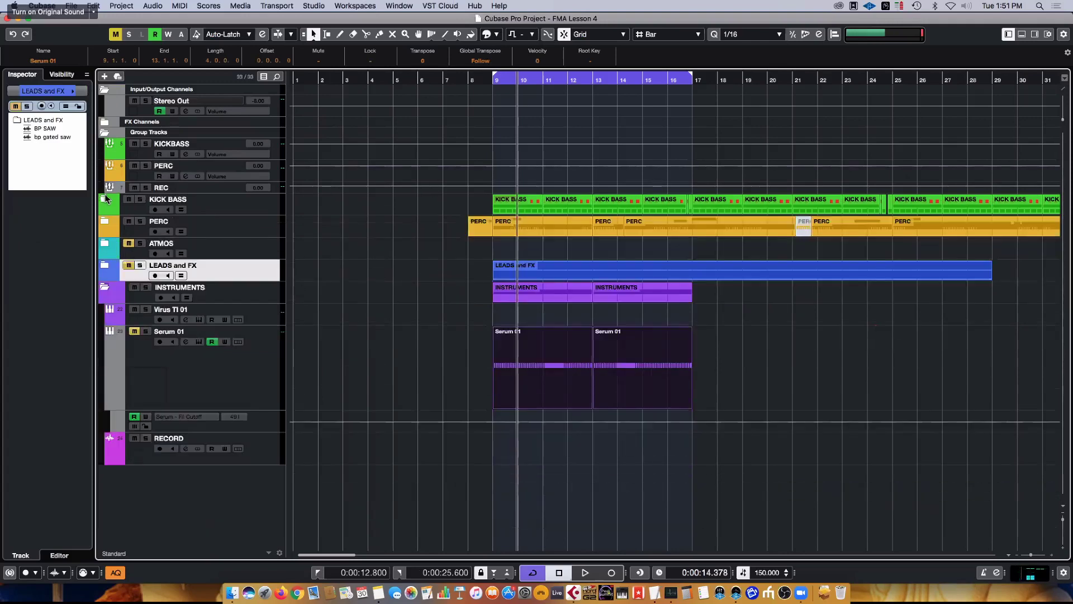
left_click(207, 220)
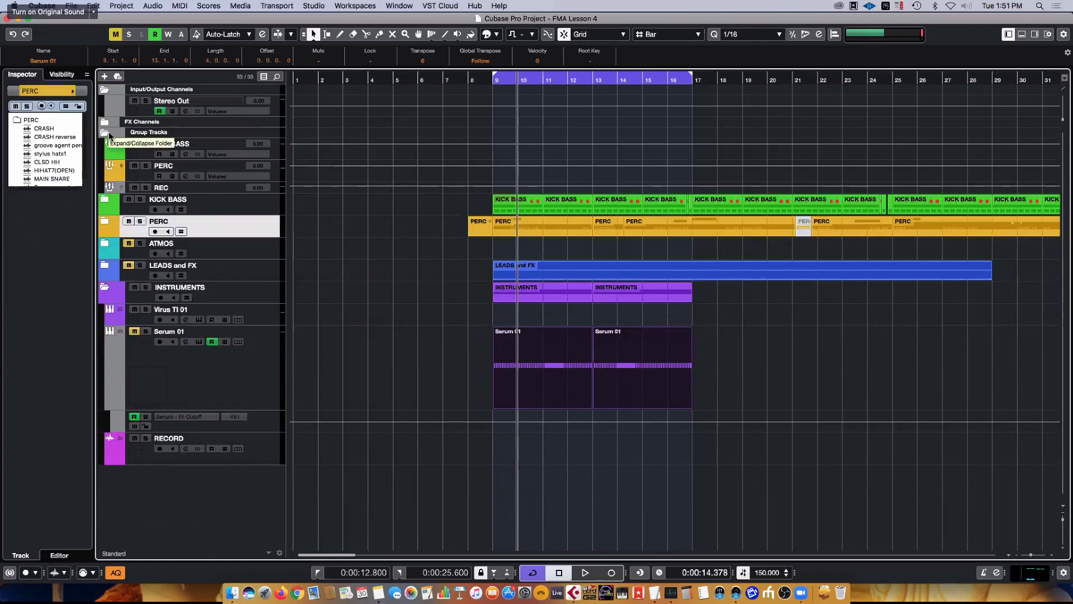
key("space")
left_click(189, 363)
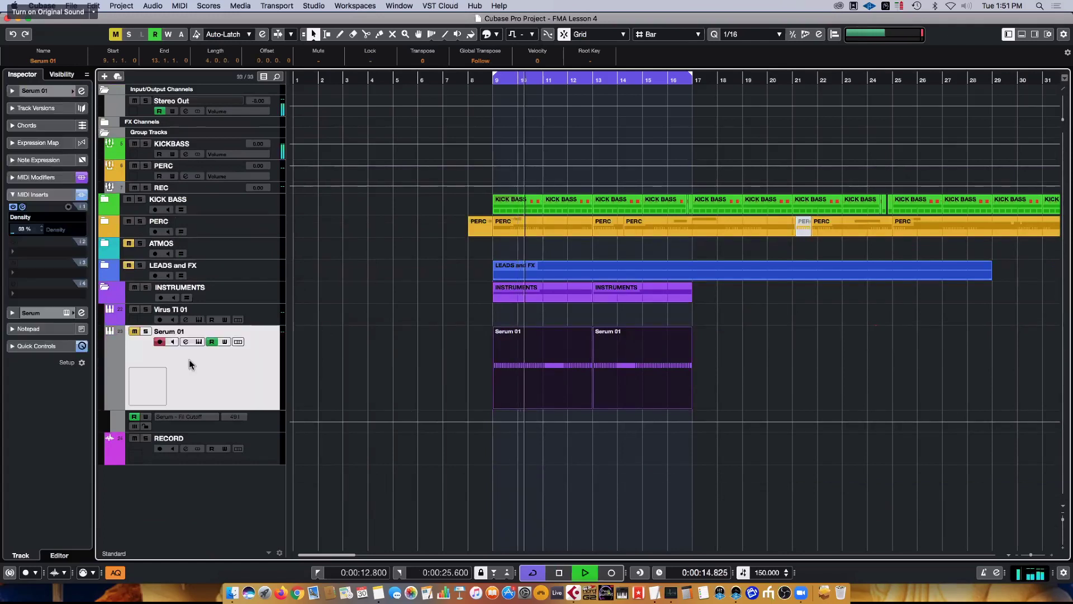
left_click(135, 332)
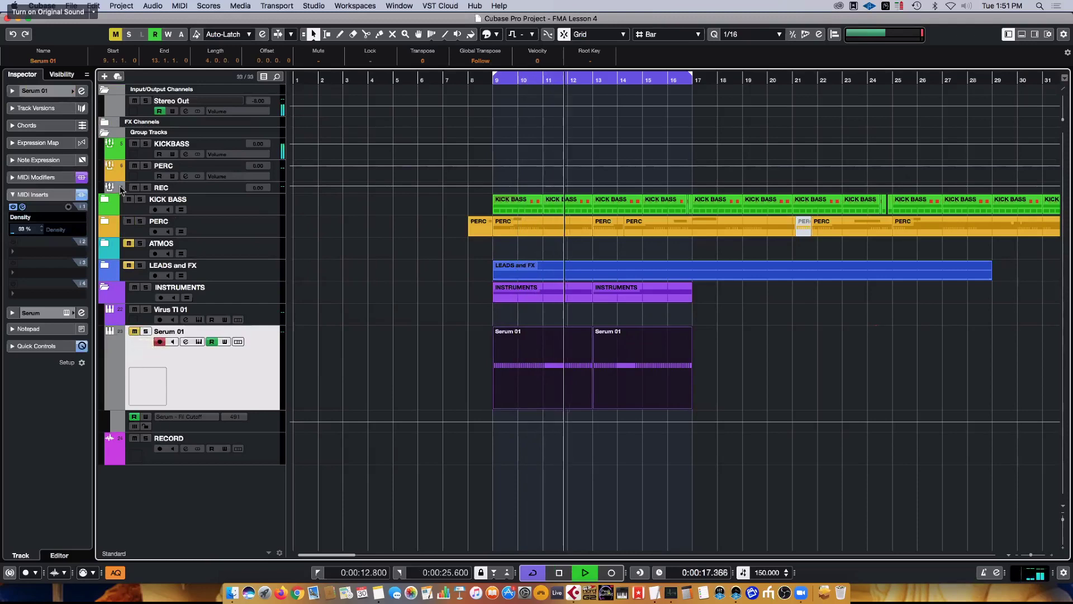
- Expand the LEADS and FX folder to check the tracks inside, and collapse it again
left_click(106, 266)
left_click(106, 266)
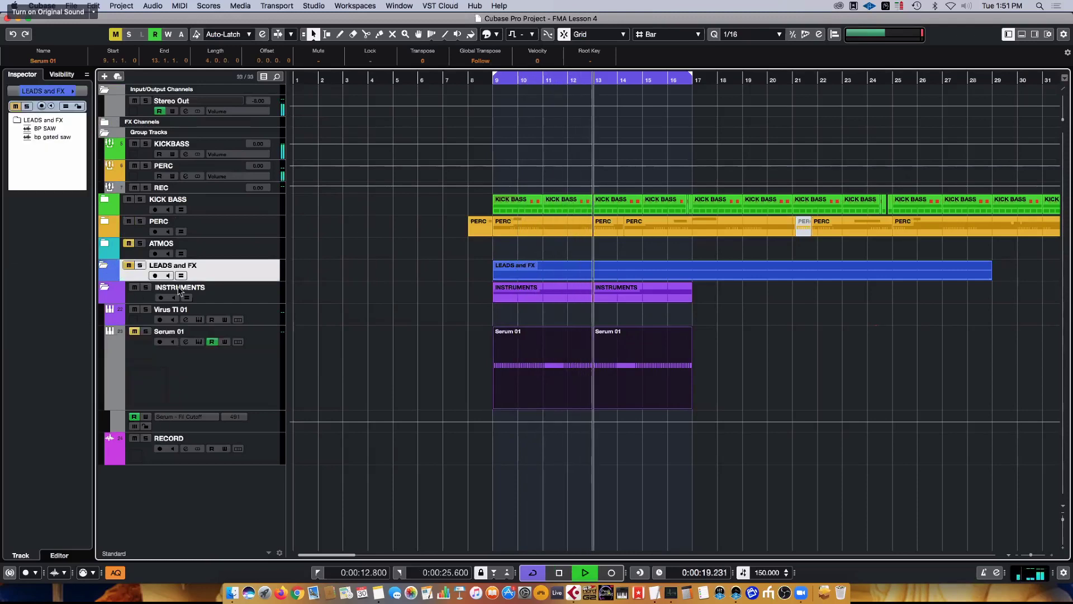
left_click(151, 299)
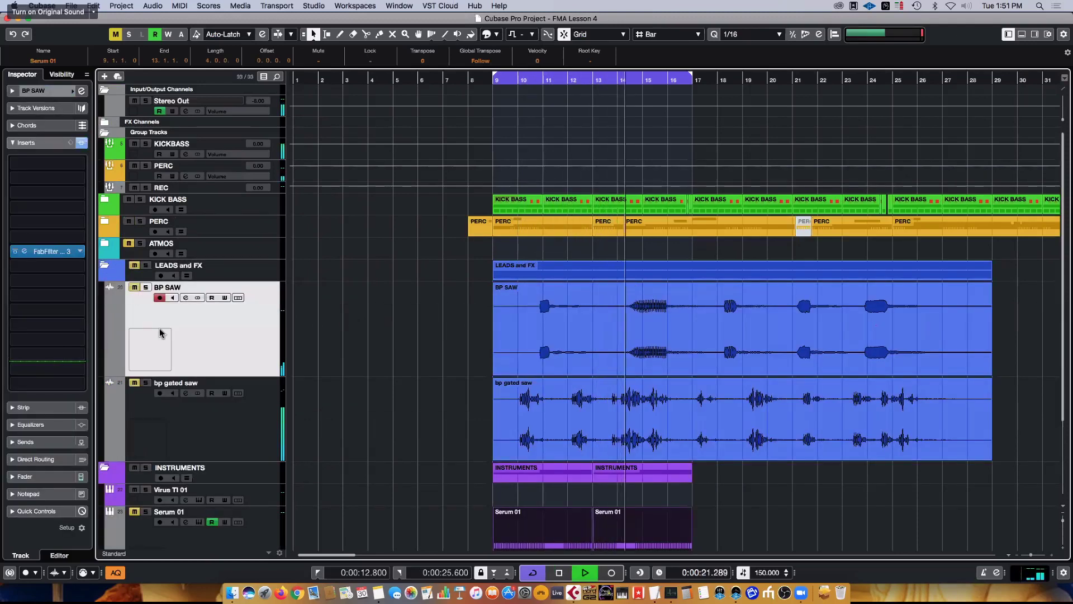
left_click(105, 264)
- Open the Serum instrument window from the Serum 01 track and collapse the track's MIDI Inserts section
left_click(169, 379)
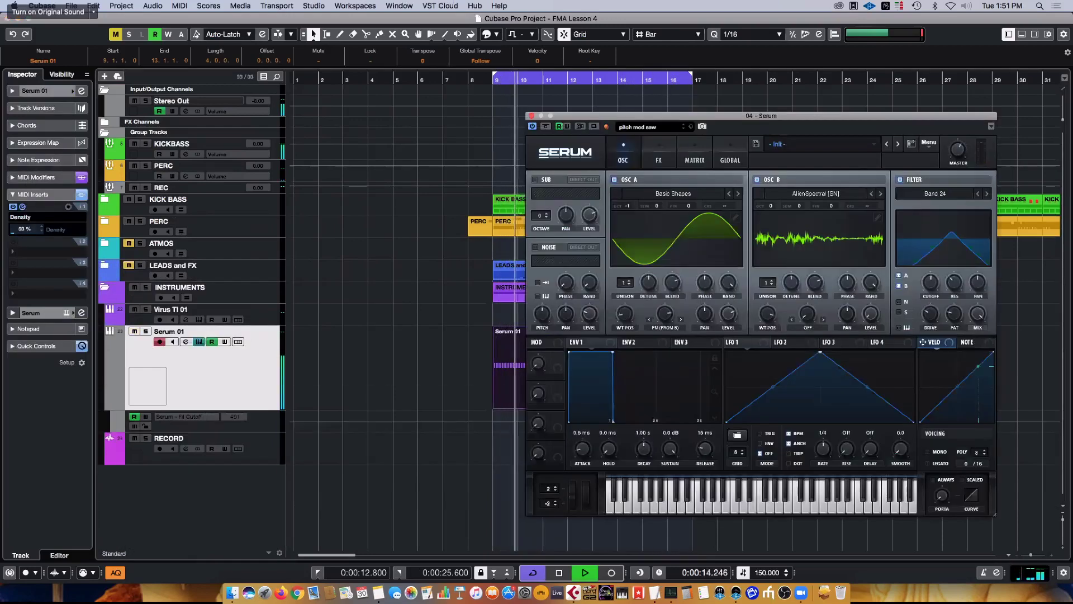
left_click_drag(772, 116, 798, 118)
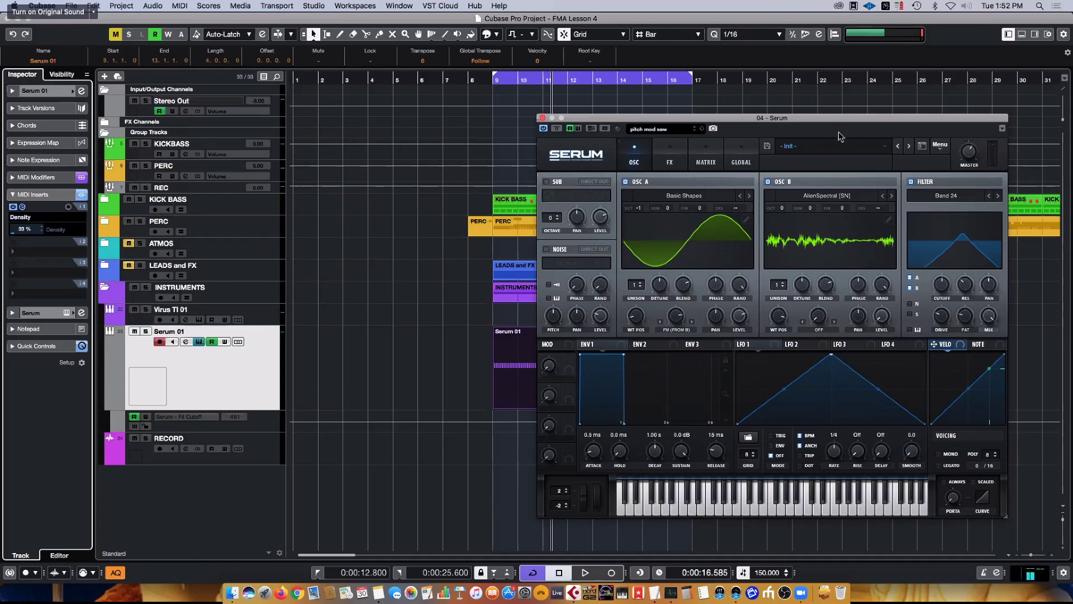
left_click_drag(837, 116, 793, 107)
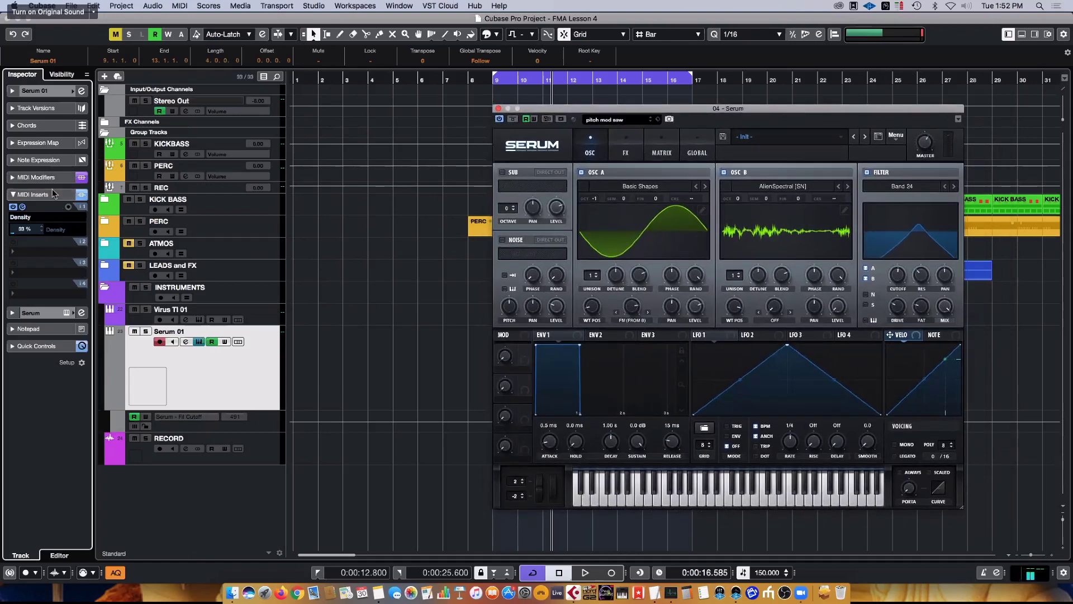
left_click(51, 193)
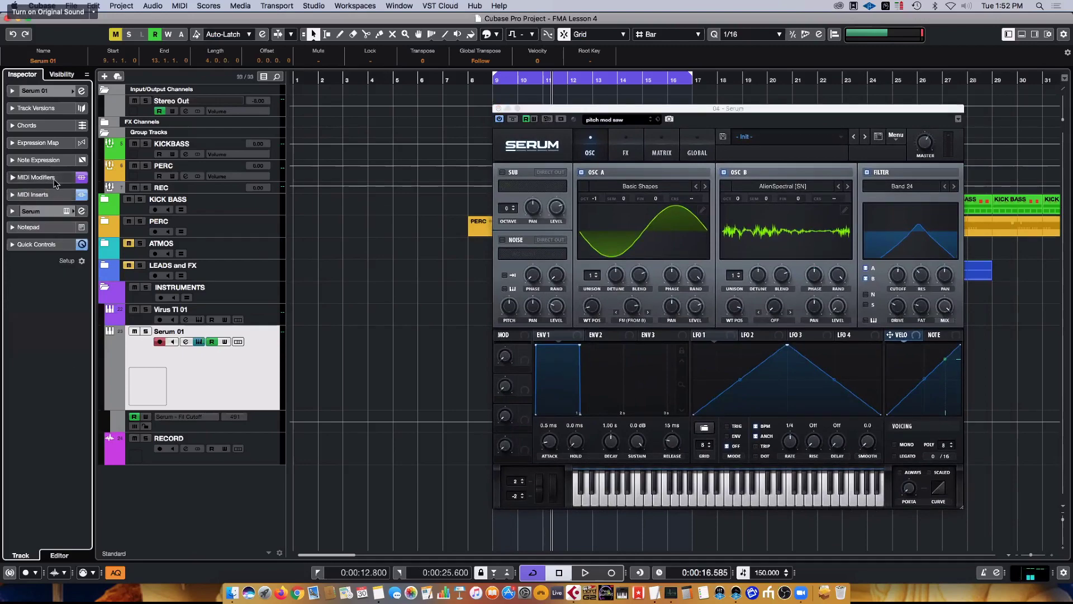
left_click_drag(916, 115, 376, 110)
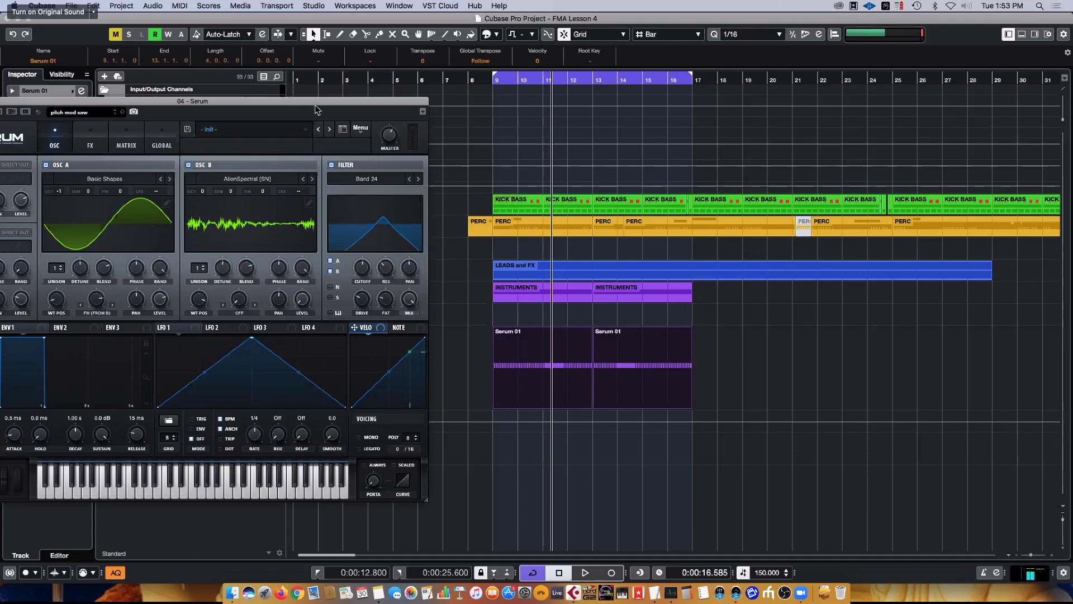
left_click_drag(317, 109, 878, 122)
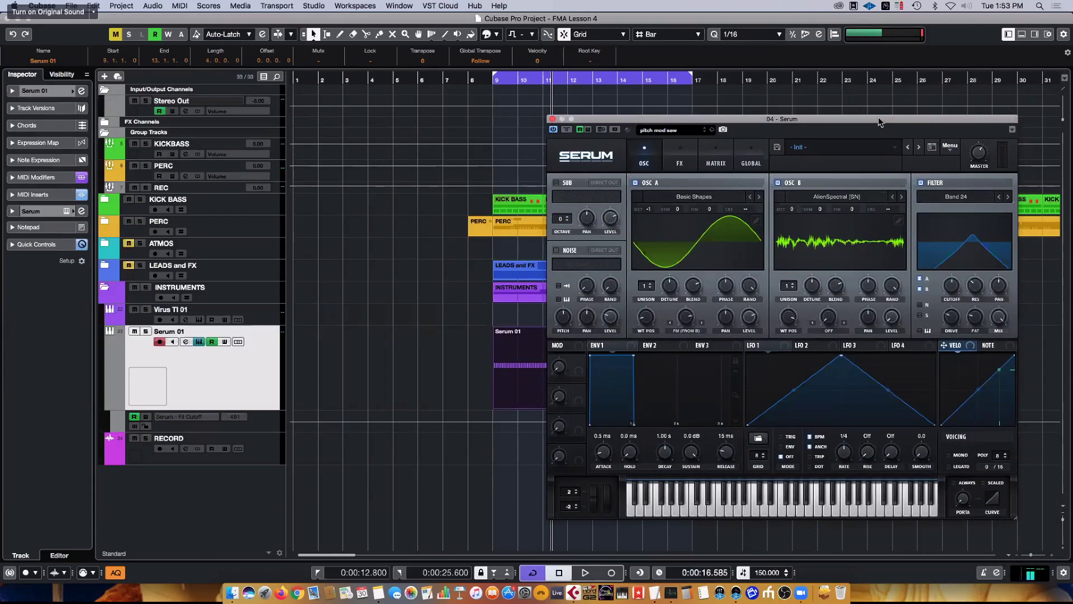
left_click_drag(878, 121, 891, 124)
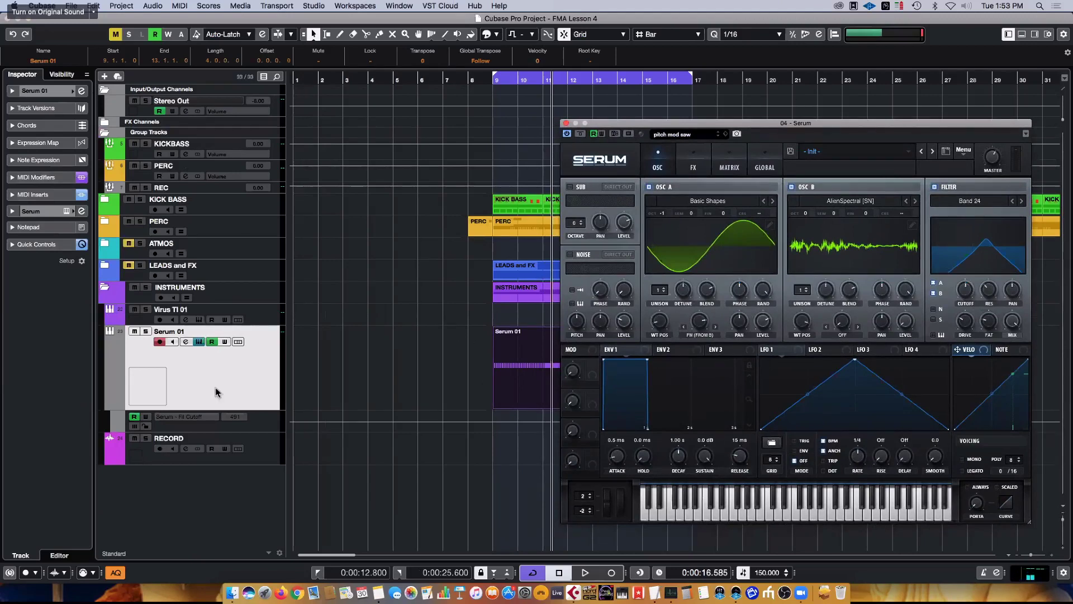
mouse_move(665, 124)
left_mouse_down()
mouse_move(617, 153)
mouse_move(667, 341)
mouse_move(760, 191)
mouse_move(714, 141)
mouse_move(666, 139)
left_mouse_up()
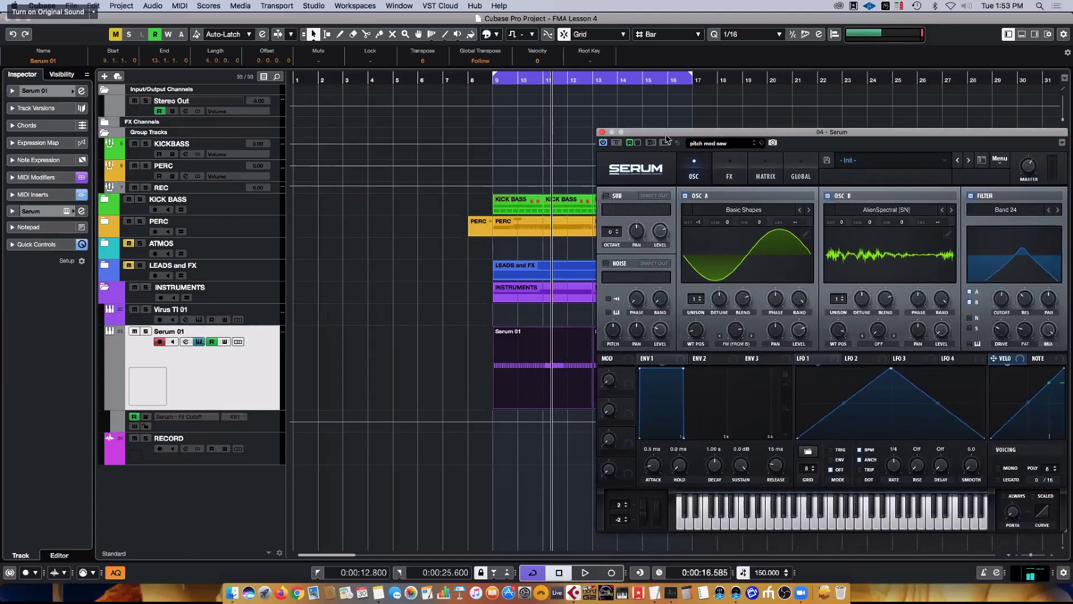
left_click_drag(889, 125, 798, 113)
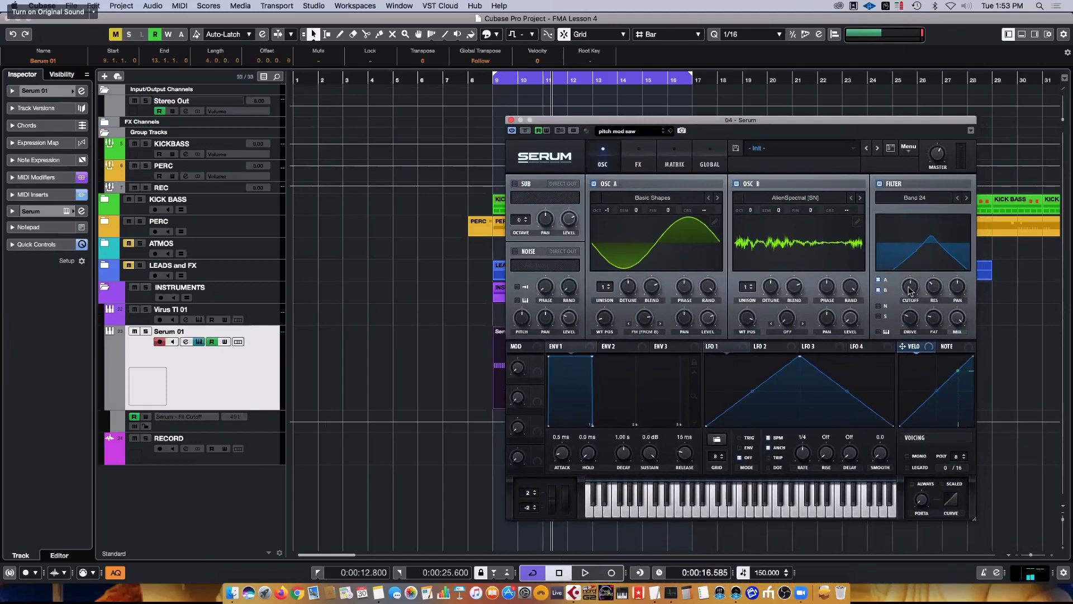
- Review Serum's filter cutoff, its FX, Matrix and Global pages, and the Chaos 1 rate
left_click_drag(909, 290, 910, 291)
left_click(638, 163)
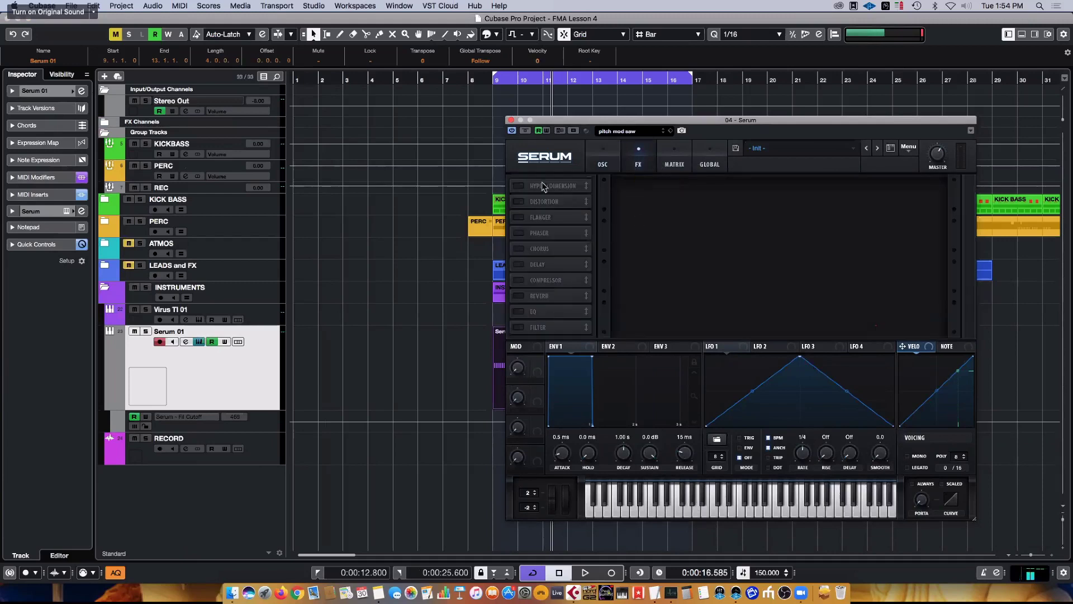
left_click(685, 162)
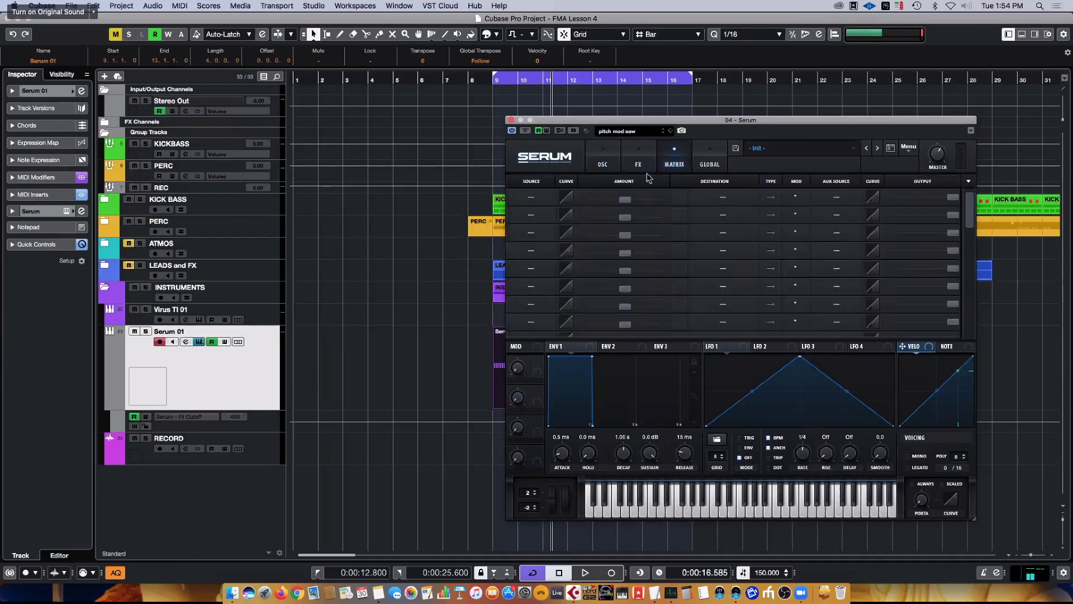
left_click(716, 163)
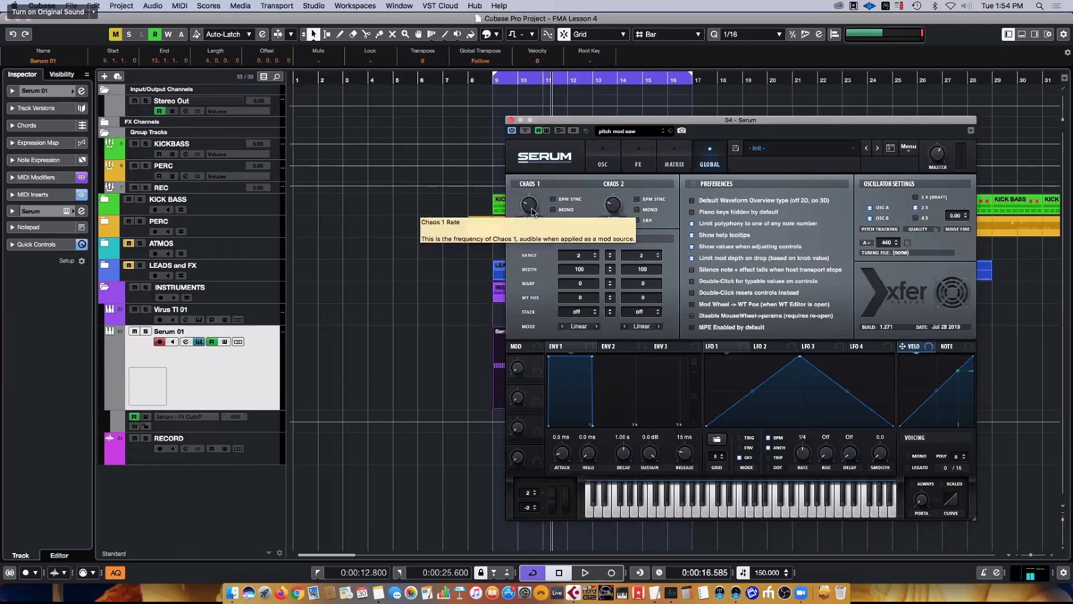
left_click_drag(532, 209, 532, 209)
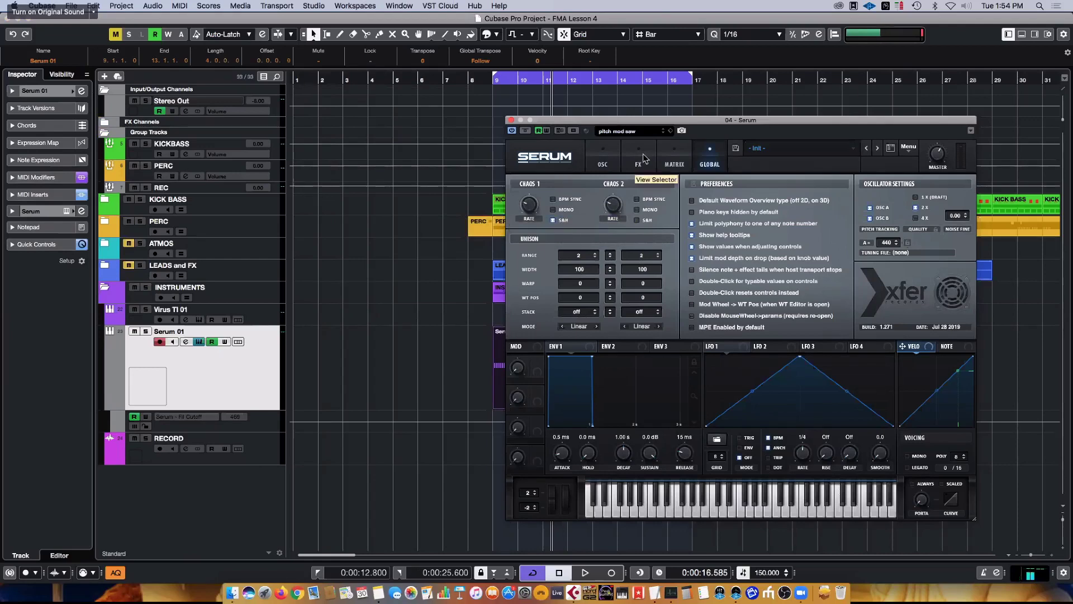
- Open the first Serum 01 part in the note editor and place the Serum window above the notes
left_click_drag(588, 122, 554, 411)
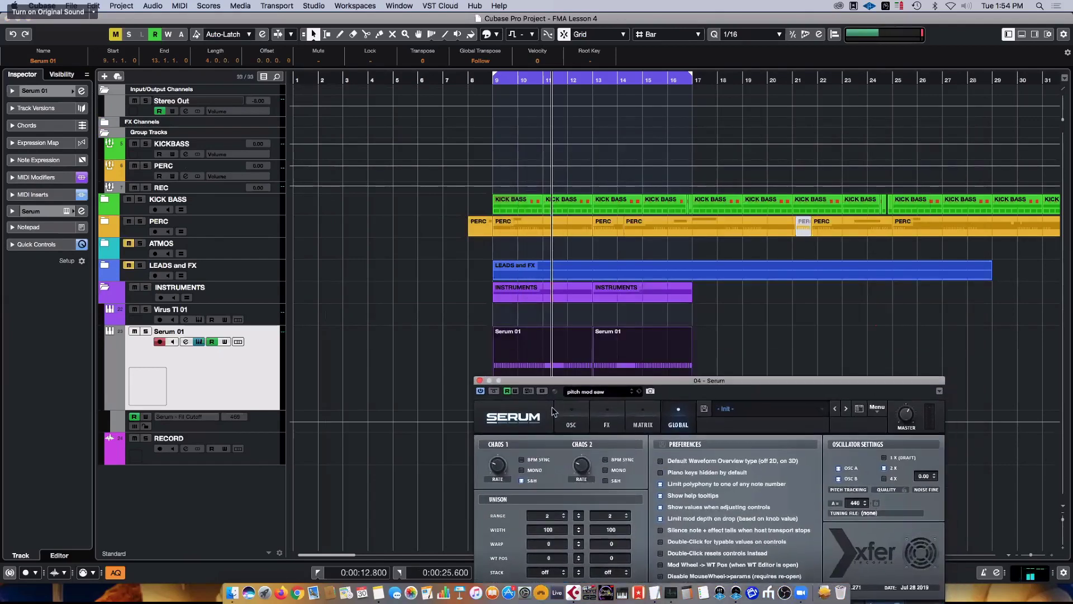
double_click(515, 332)
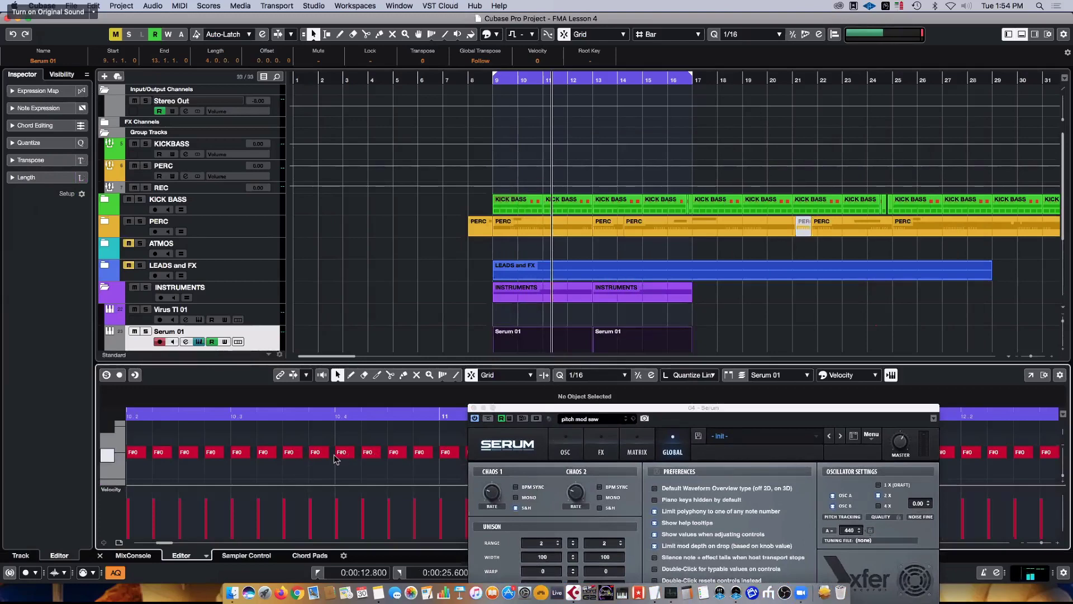
left_click_drag(575, 408, 652, 67)
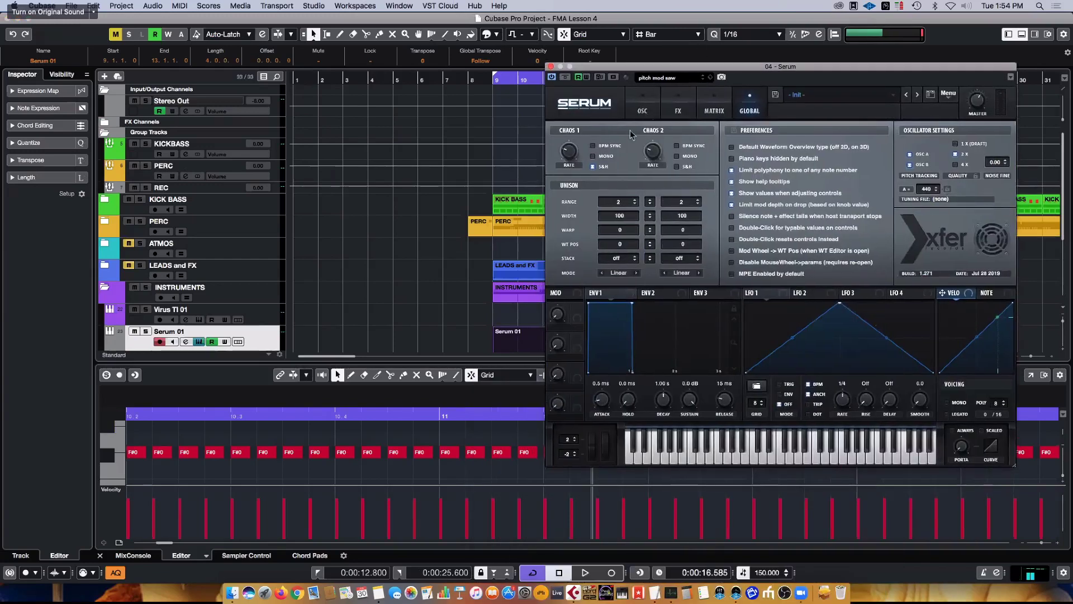
- Route Chaos1 to the filter cutoff in Serum's first modulation matrix slot with a positive amount
key("space")
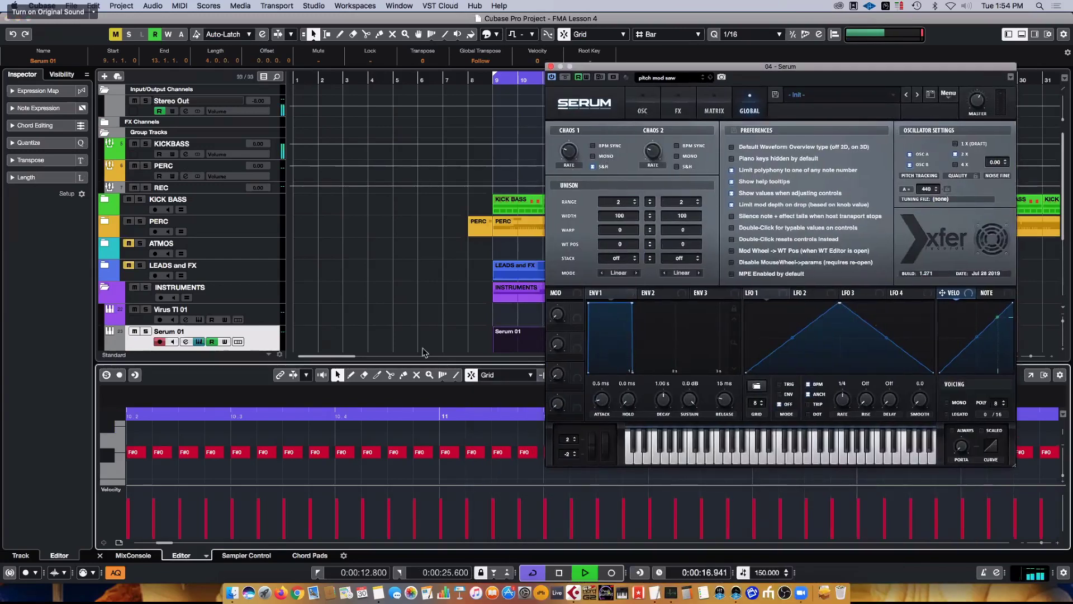
key("space")
left_click(716, 108)
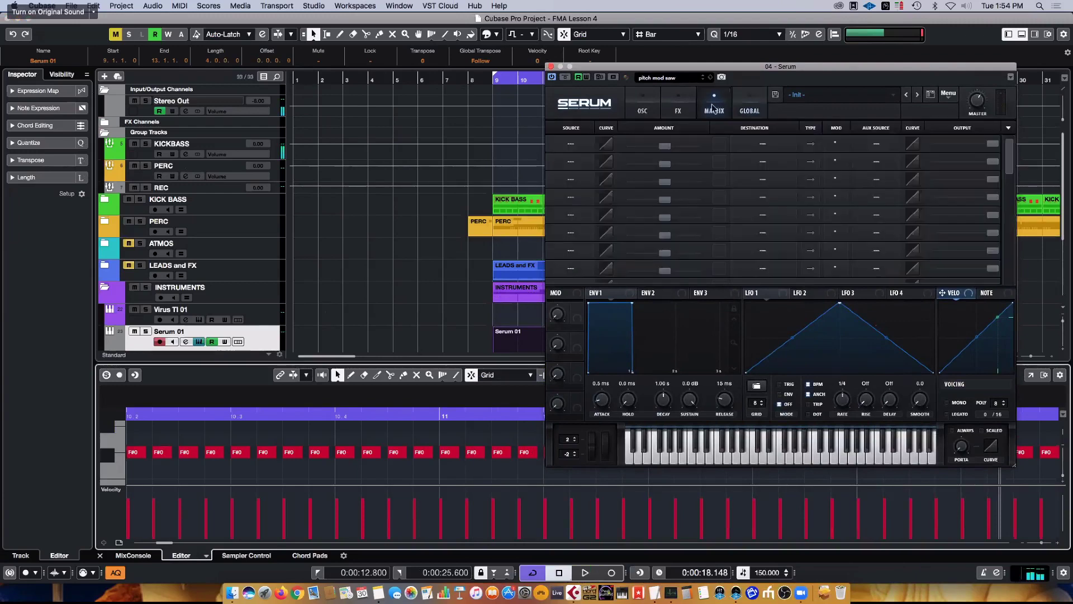
left_click(571, 144)
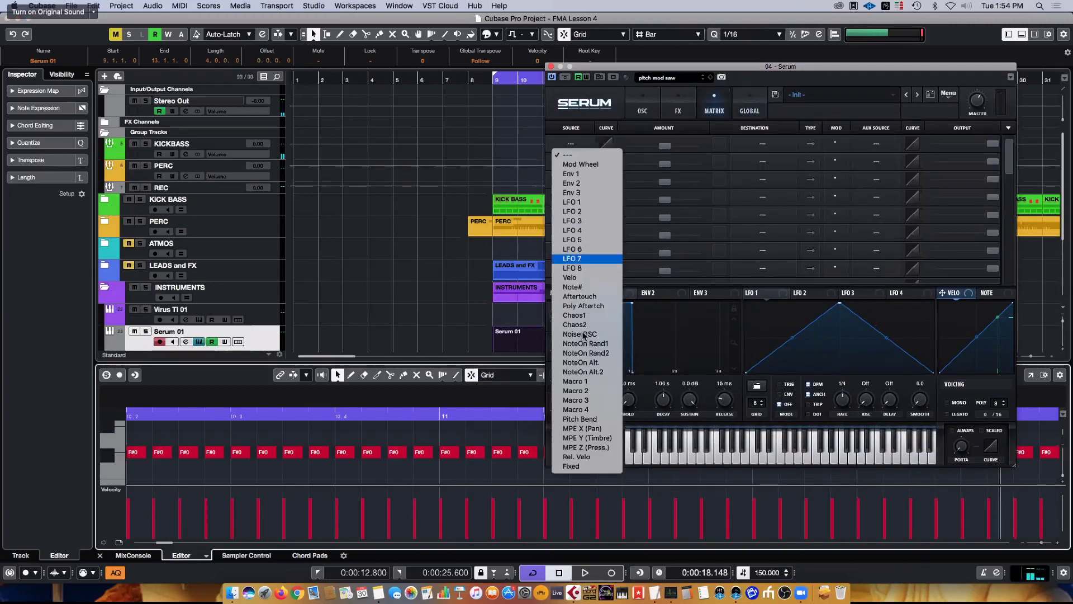
key("Return")
left_click(762, 144)
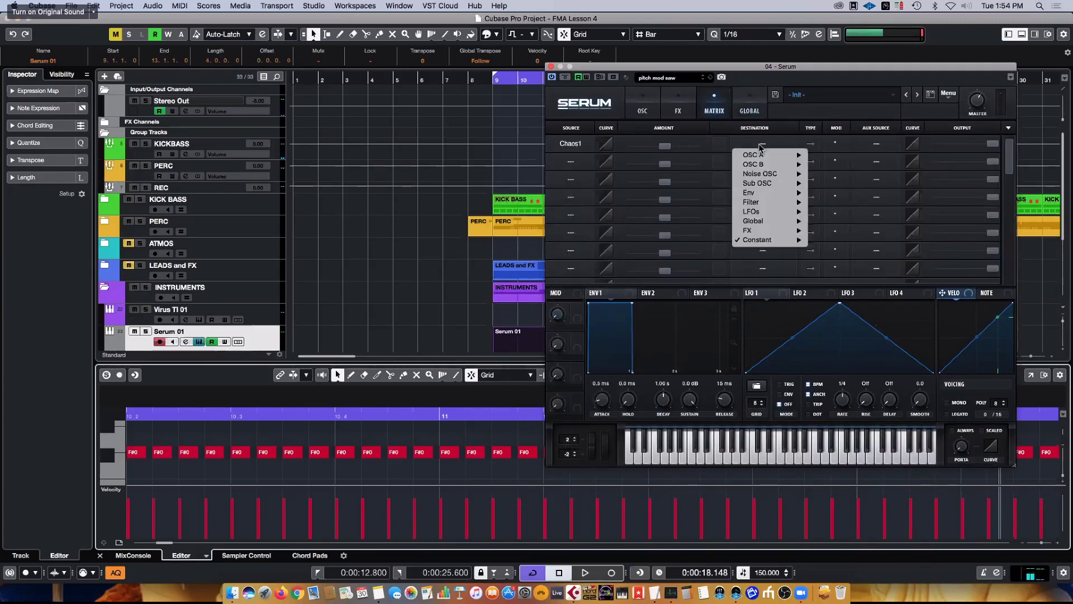
mouse_move(759, 203)
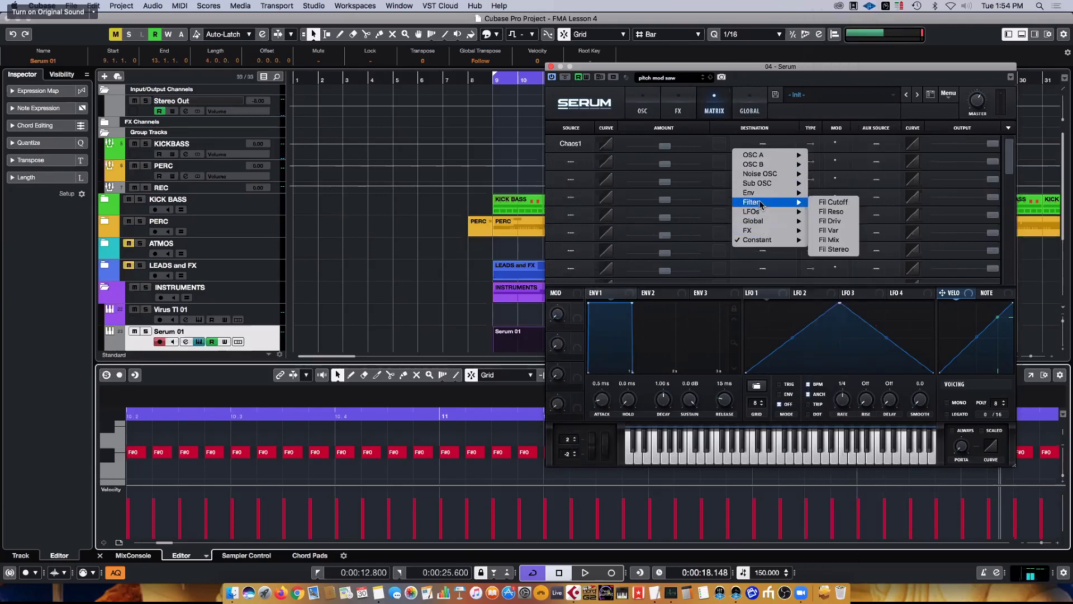
left_click(835, 203)
left_click_drag(665, 145, 689, 145)
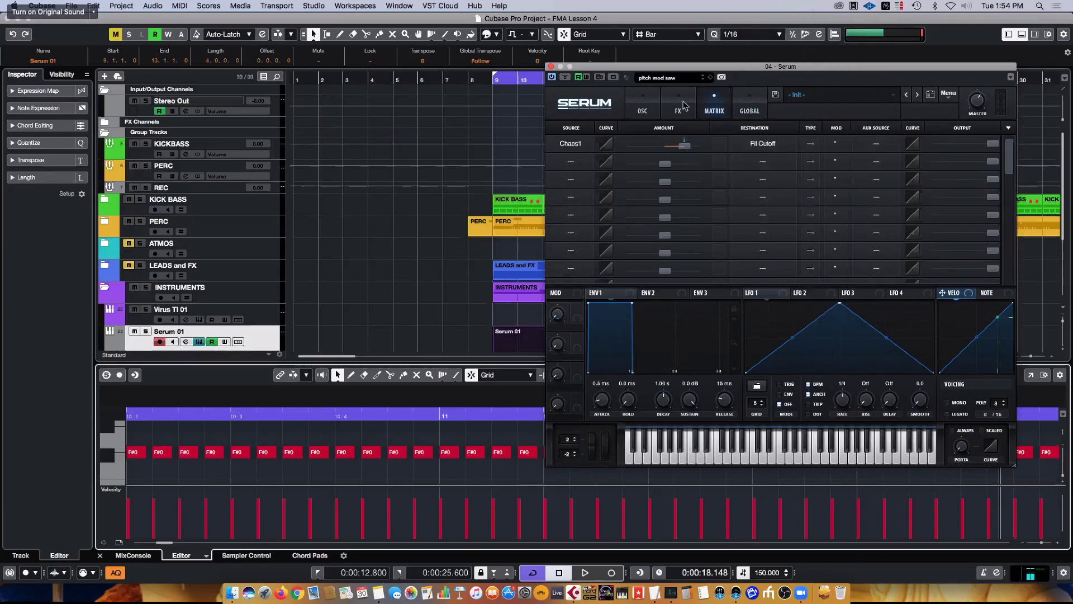
- Play the loop and watch the filter cutoff modulation on Serum's oscillator page, with the Serum window moved closer to the notes
left_click(659, 104)
key("space")
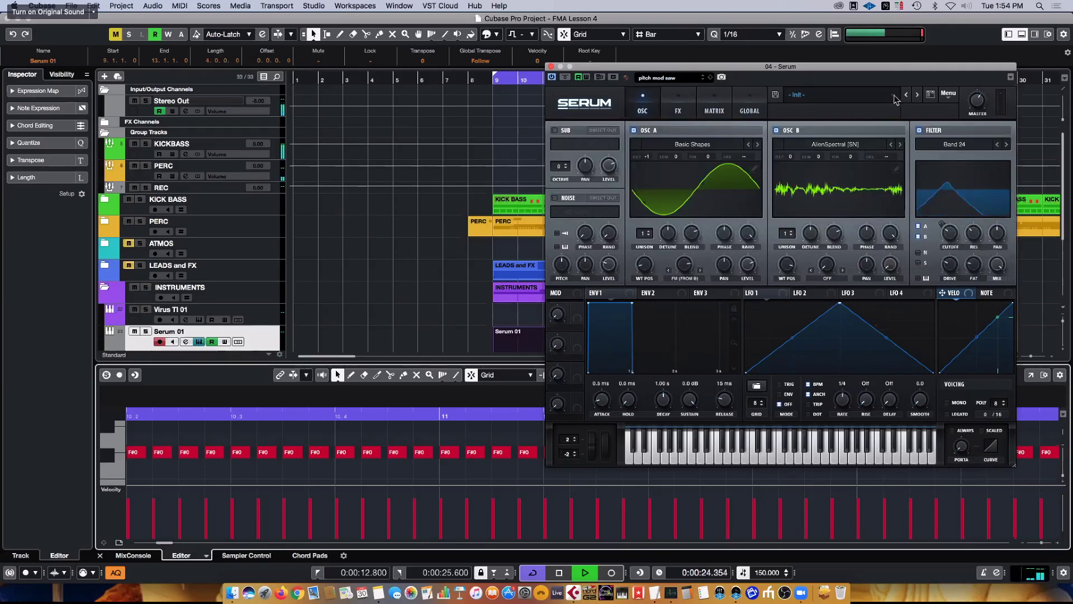
left_click_drag(929, 69, 894, 95)
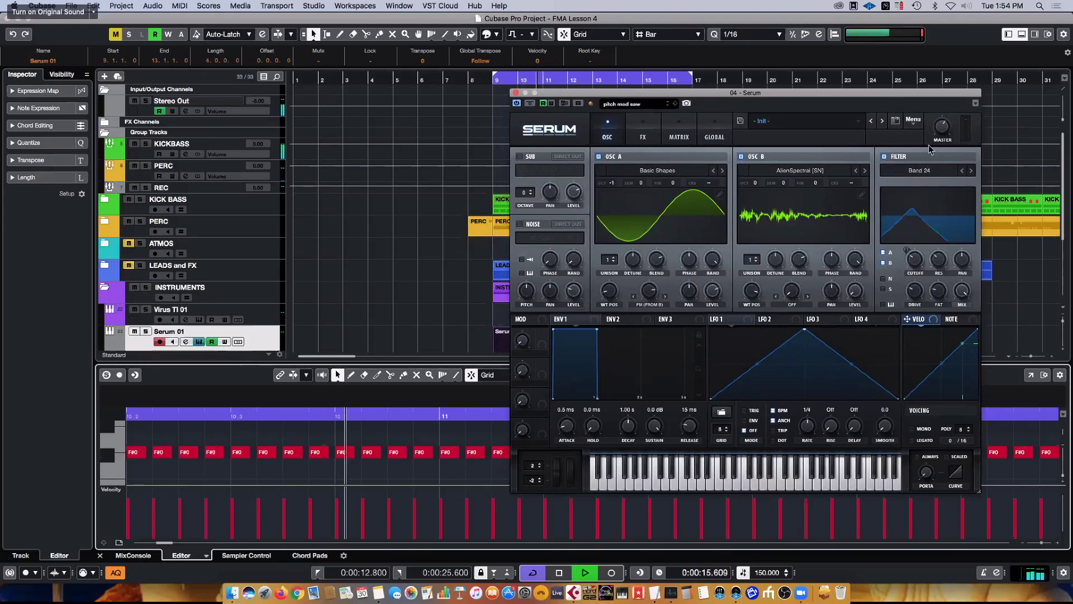
key("space")
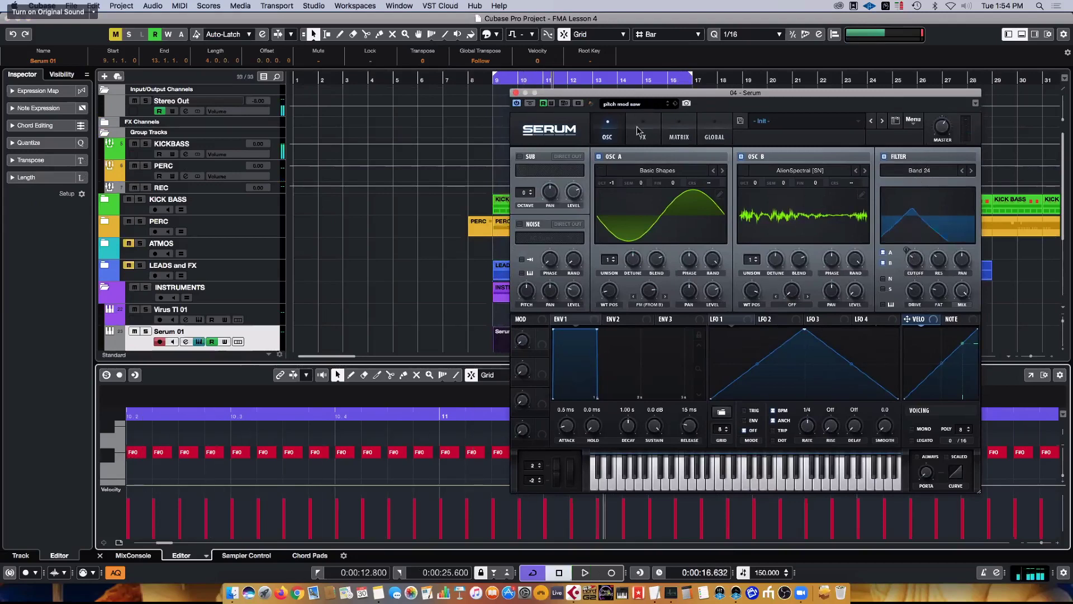
- Turn on BPM Sync for Chaos 1 and adjust its rate while auditioning the loop
left_click(701, 127)
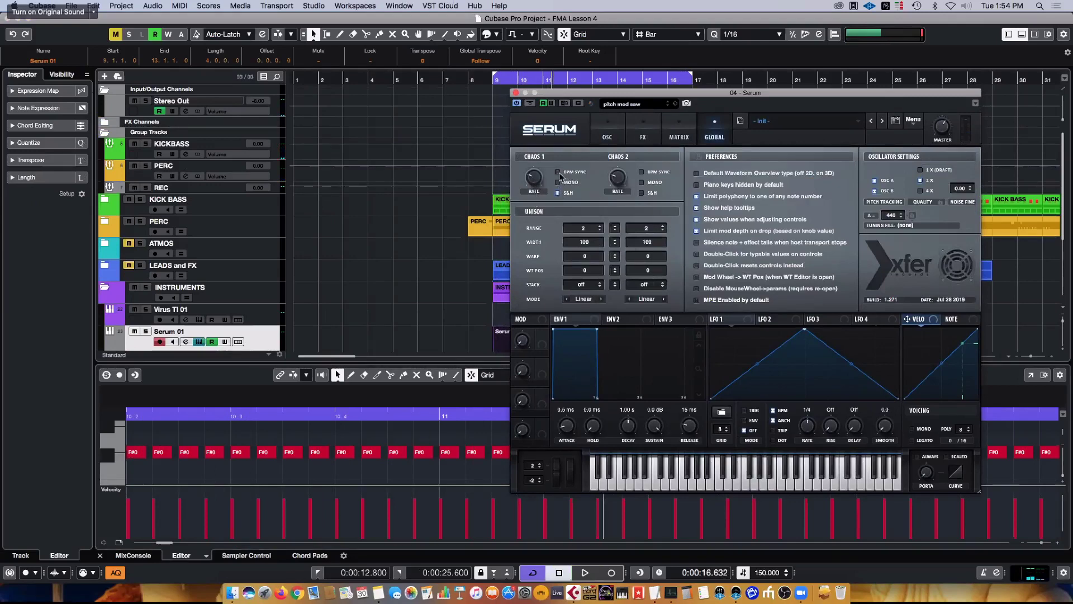
left_click_drag(535, 180, 542, 157)
key("space")
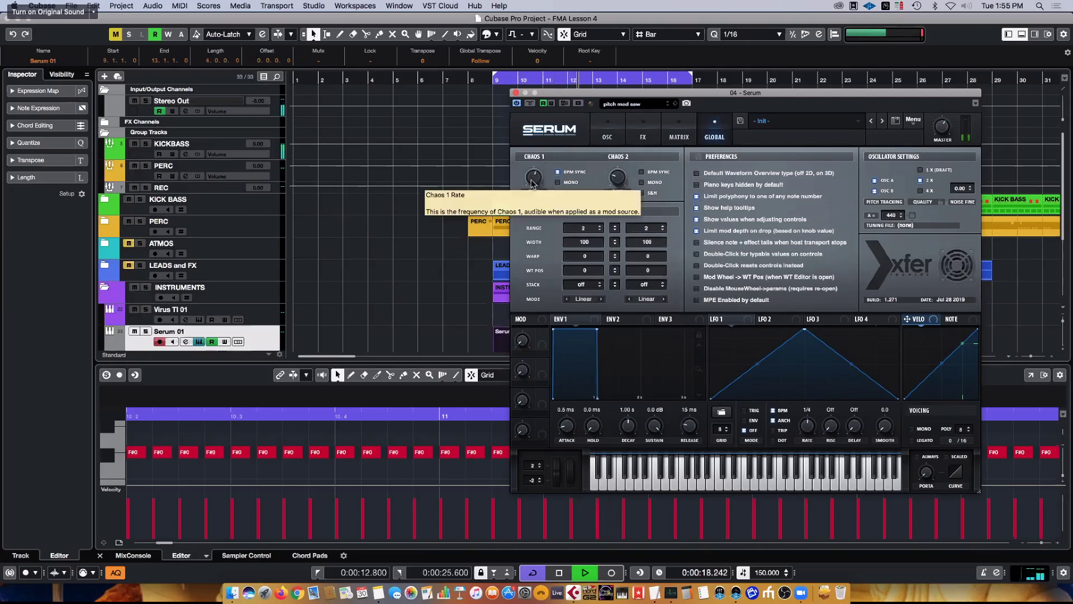
scroll(533, 178, "up", 3)
mouse_move(533, 181)
left_mouse_down()
mouse_move(534, 173)
mouse_move(534, 195)
mouse_move(540, 158)
mouse_move(538, 178)
left_mouse_up()
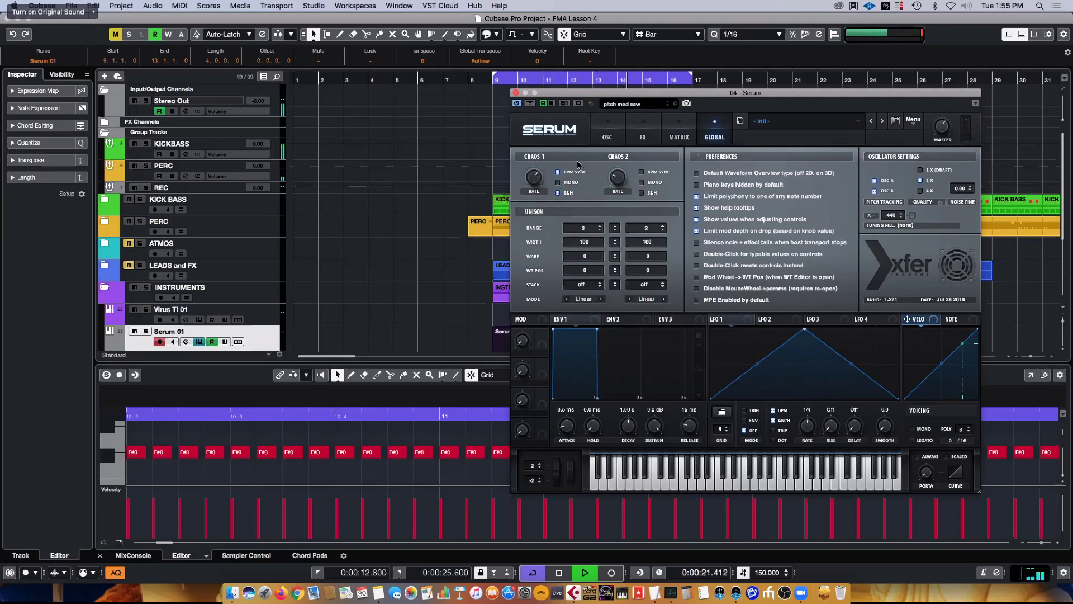
key("space")
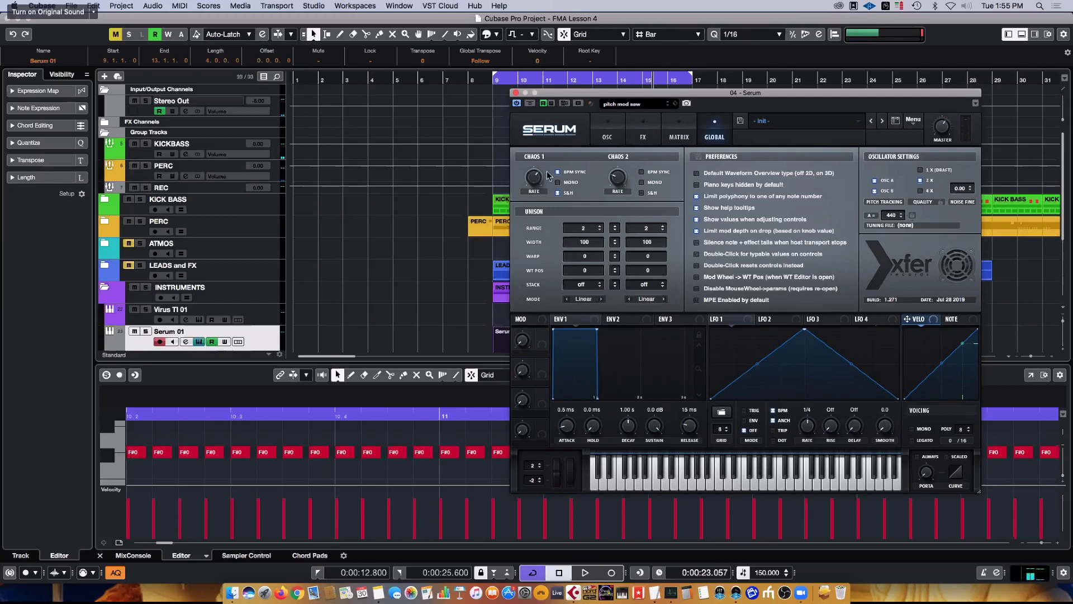
key("space")
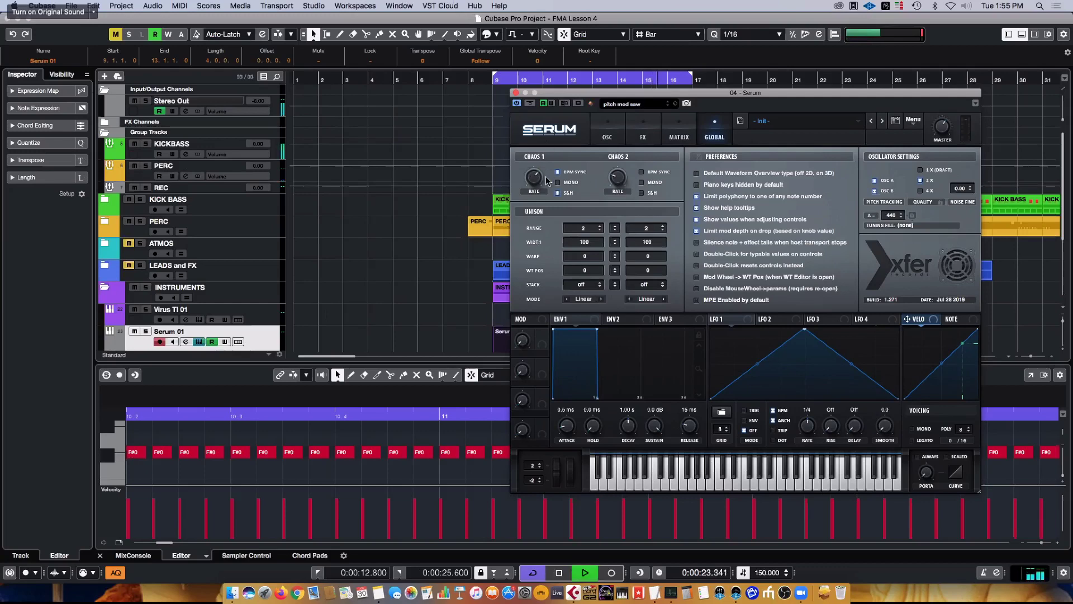
key("space")
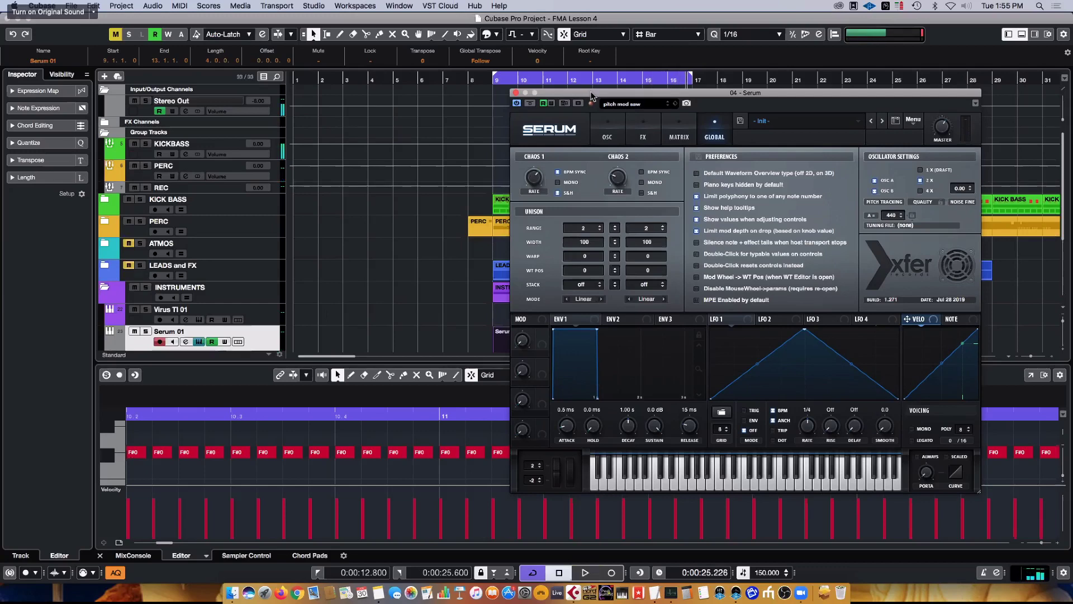
- Change the source of the filter cutoff modulation in Serum's matrix to NoteOn Rand1
left_click_drag(589, 93, 577, 109)
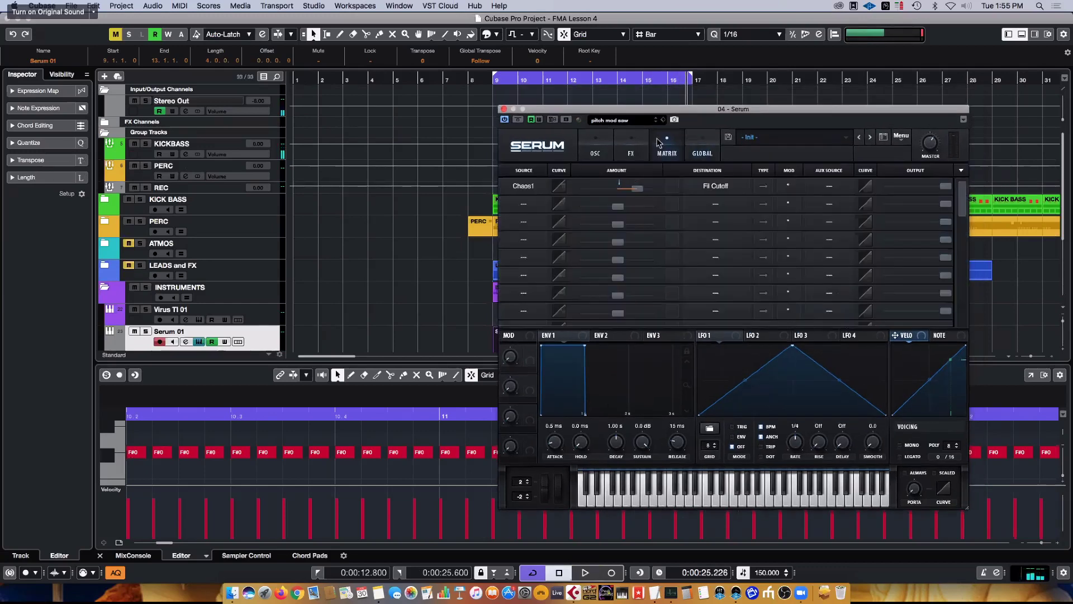
left_click(658, 141)
left_click(539, 190)
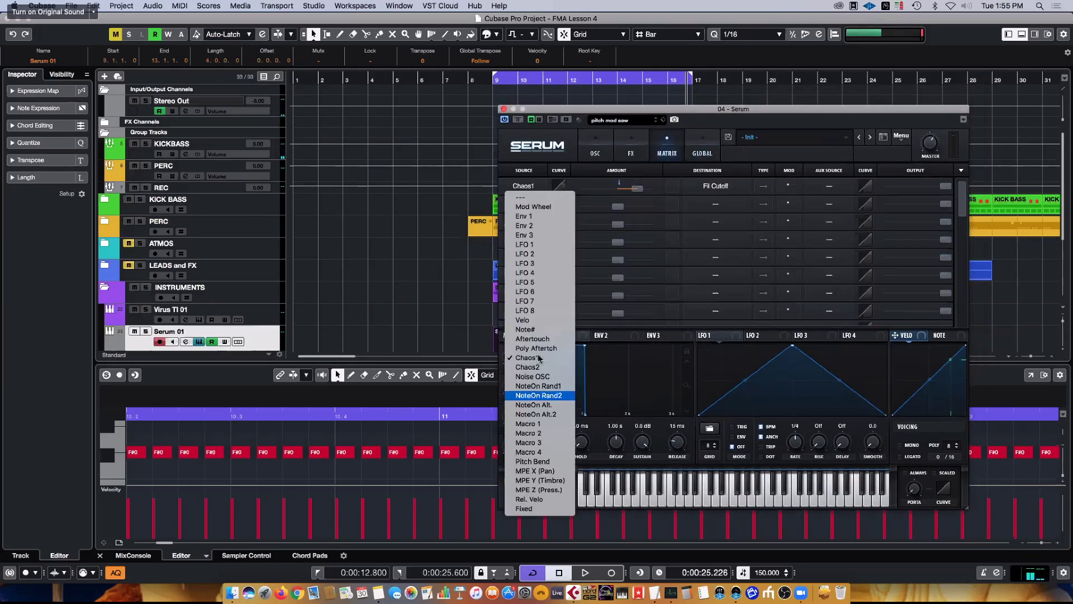
left_click(555, 387)
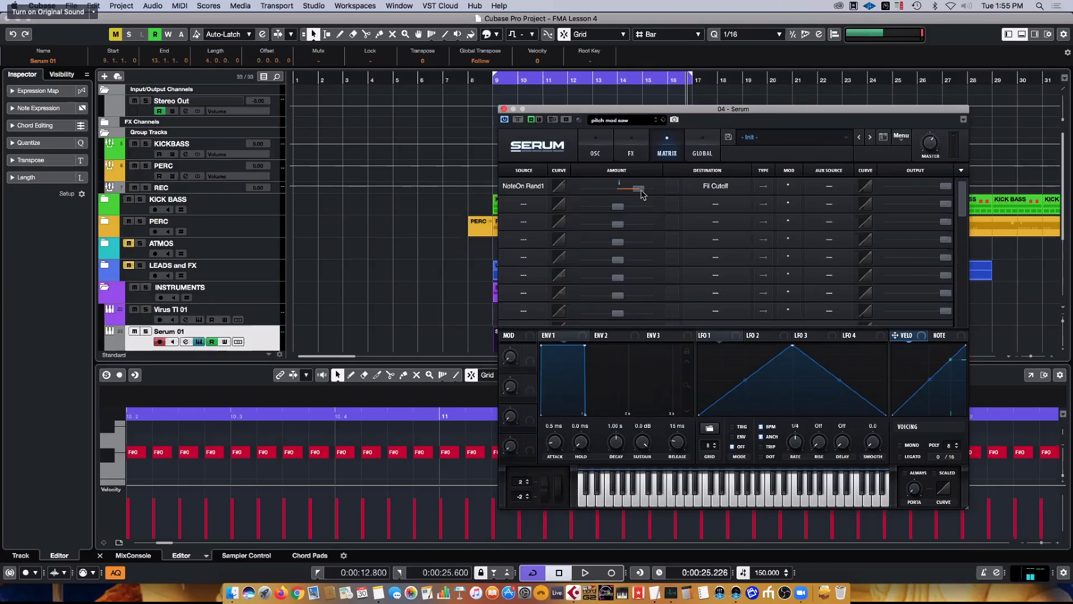
- Play the loop and check on the oscillator page how the per-note random source moves the filter cutoff
key("space")
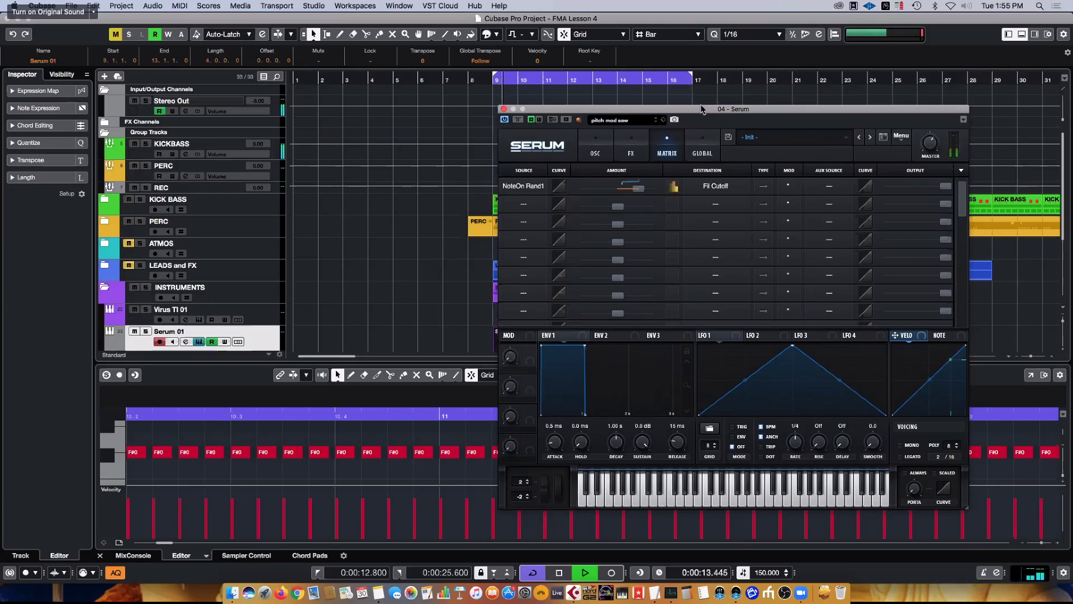
left_click(696, 150)
left_click(631, 151)
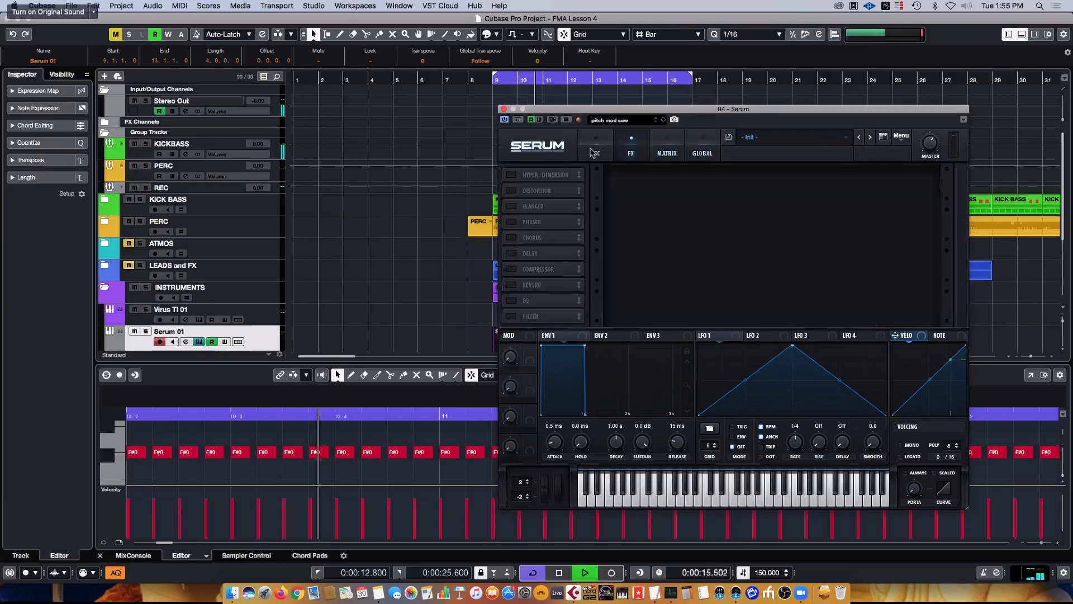
left_click(593, 152)
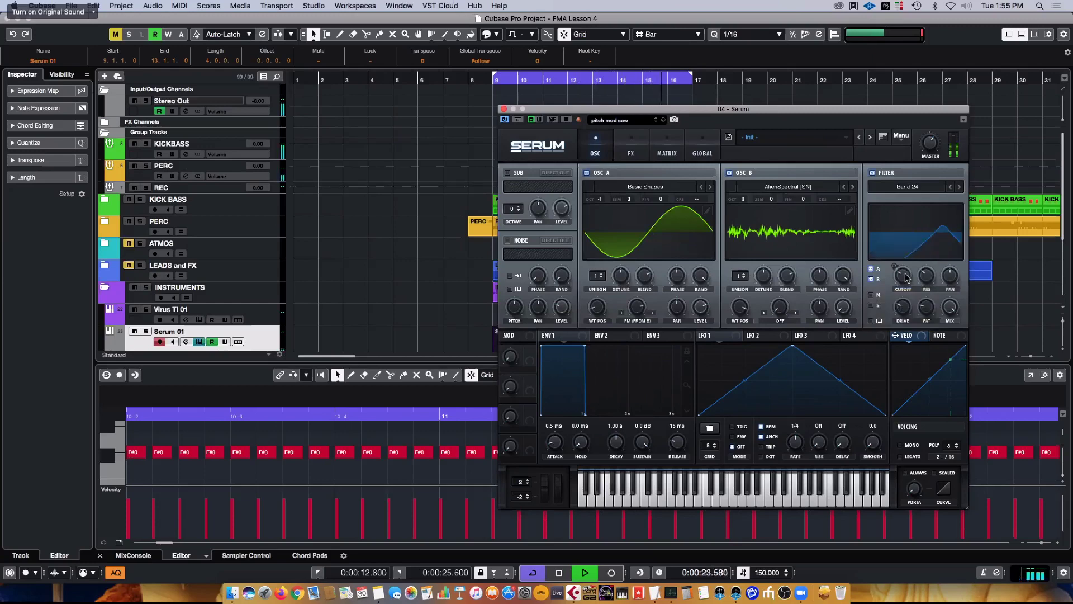
key("space")
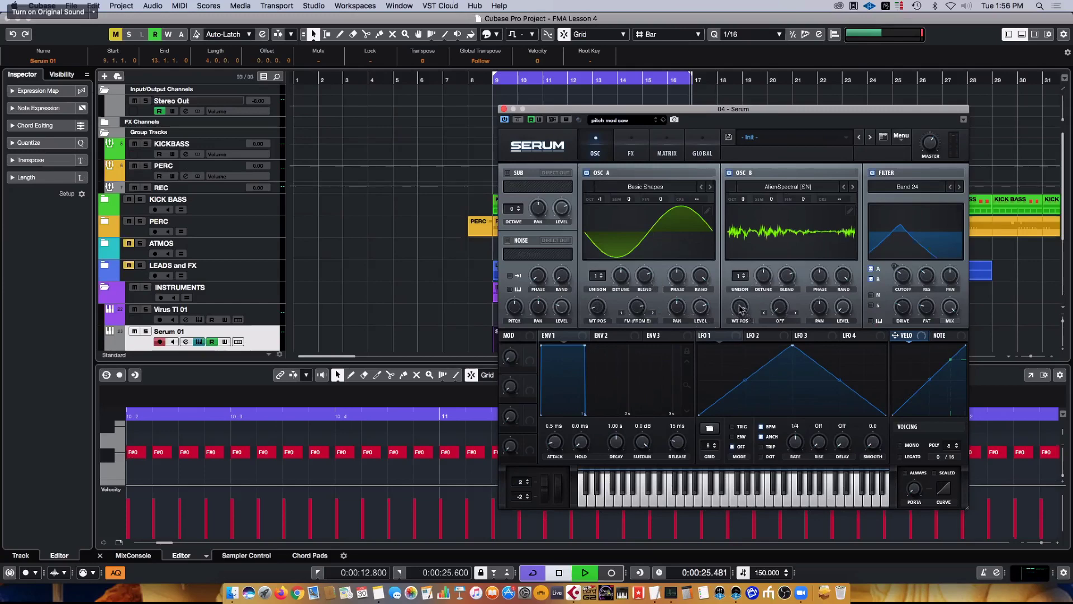
- Assign LFO 1 to oscillator B's wavetable position and set the LFO 1 rate to 8 bar while the loop plays
mouse_move(741, 310)
left_mouse_down()
mouse_move(738, 419)
mouse_move(743, 292)
left_mouse_up()
left_click_drag(701, 334, 743, 311)
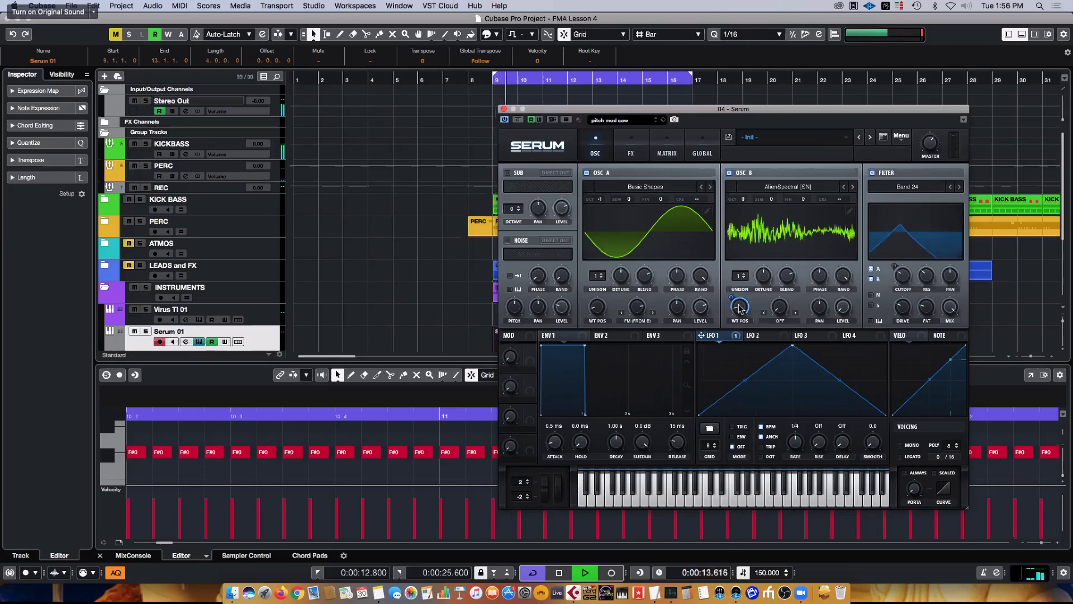
left_click_drag(796, 447, 793, 475)
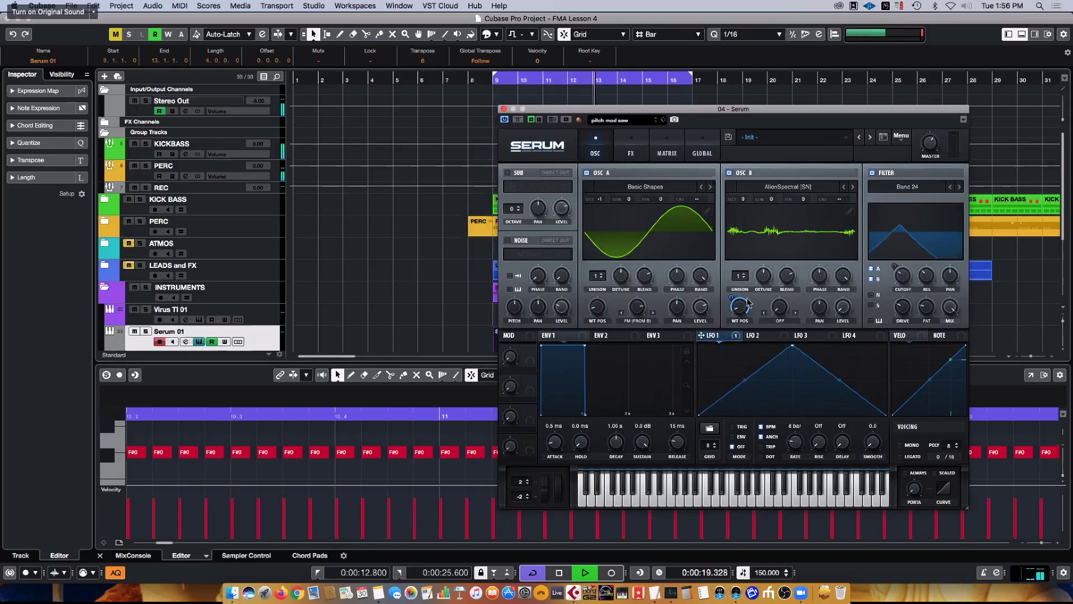
mouse_move(735, 297)
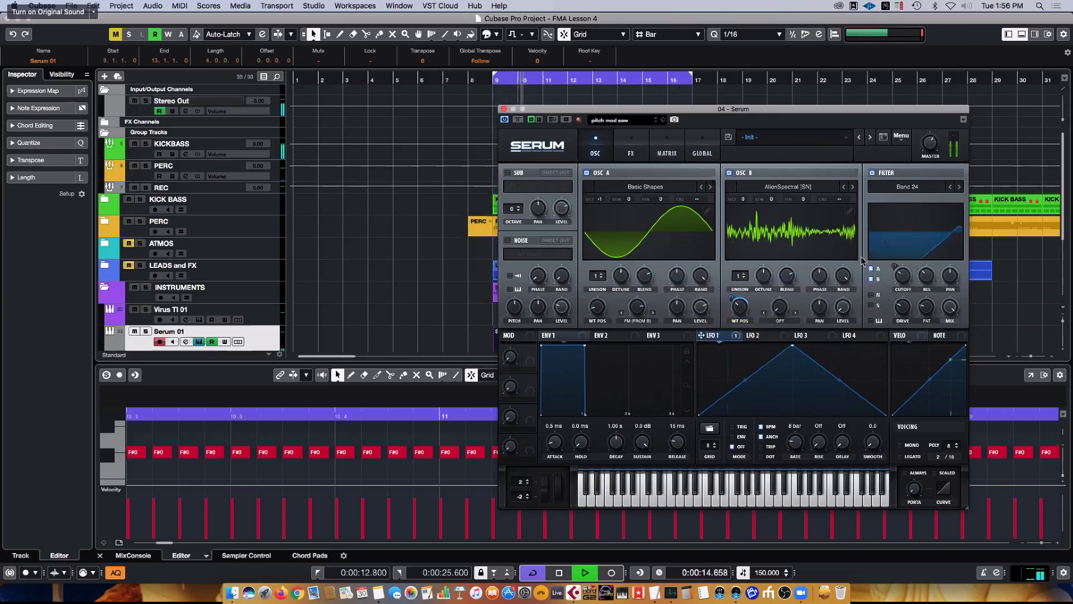
key("space")
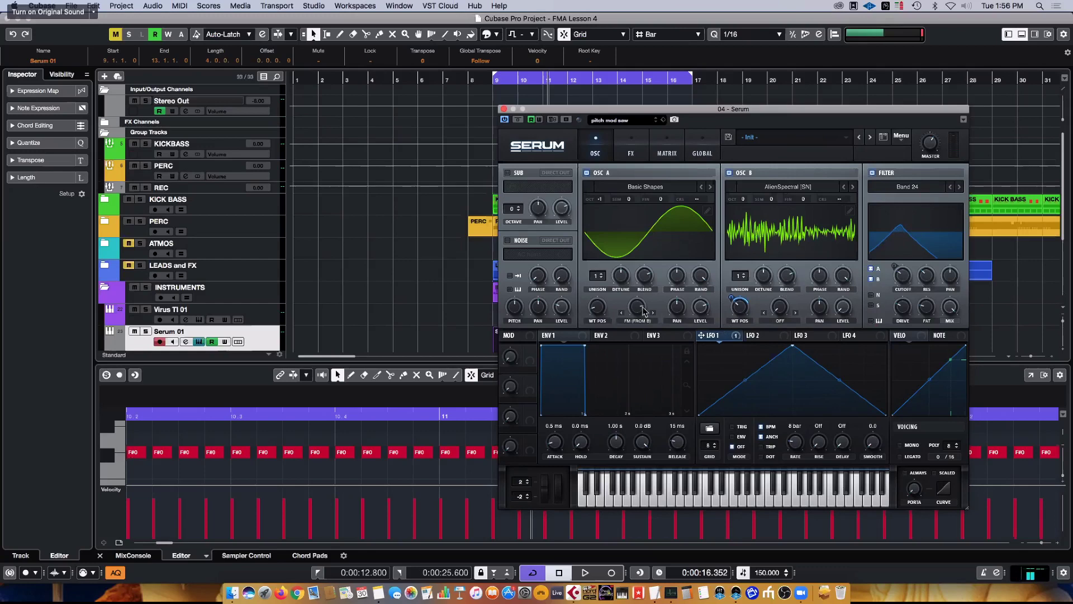
- Add a third matrix routing from NoteOn Rand1 to A Warp with an amount of 25
left_click(669, 148)
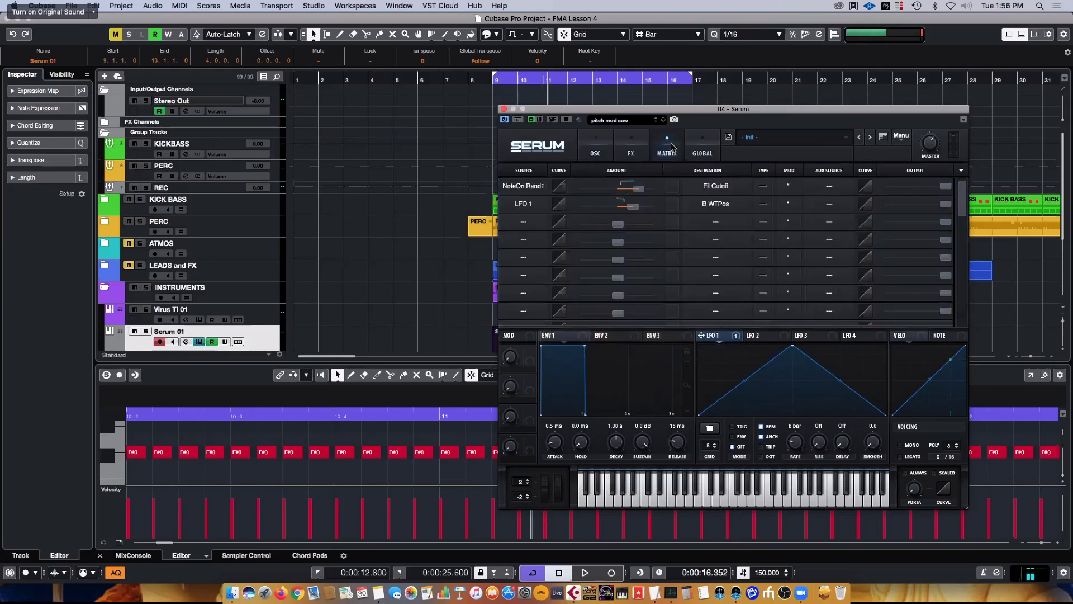
left_click(532, 226)
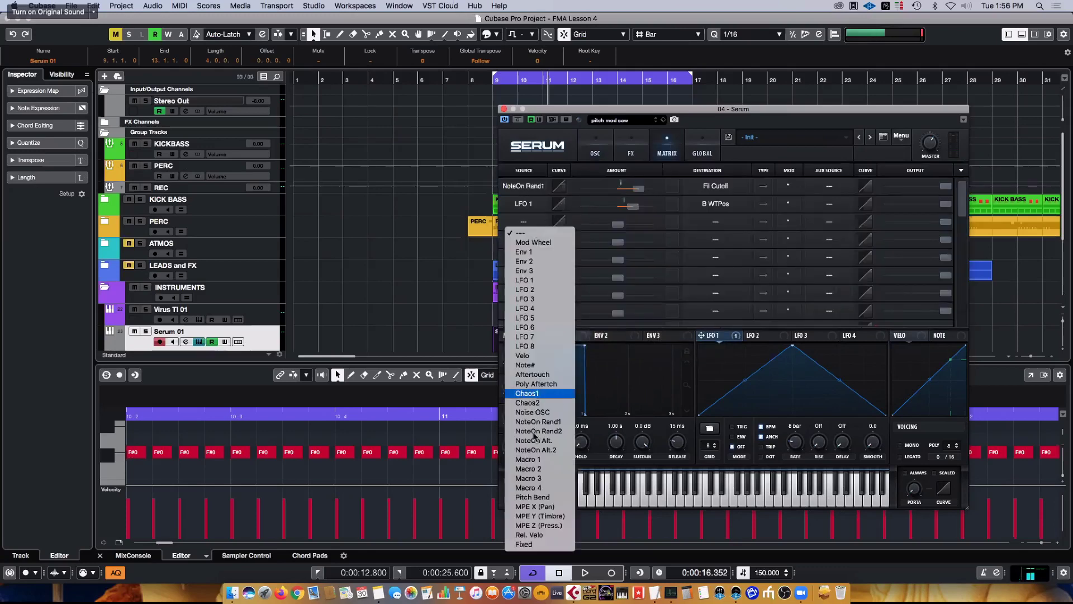
left_click(539, 409)
left_click_drag(625, 226, 632, 226)
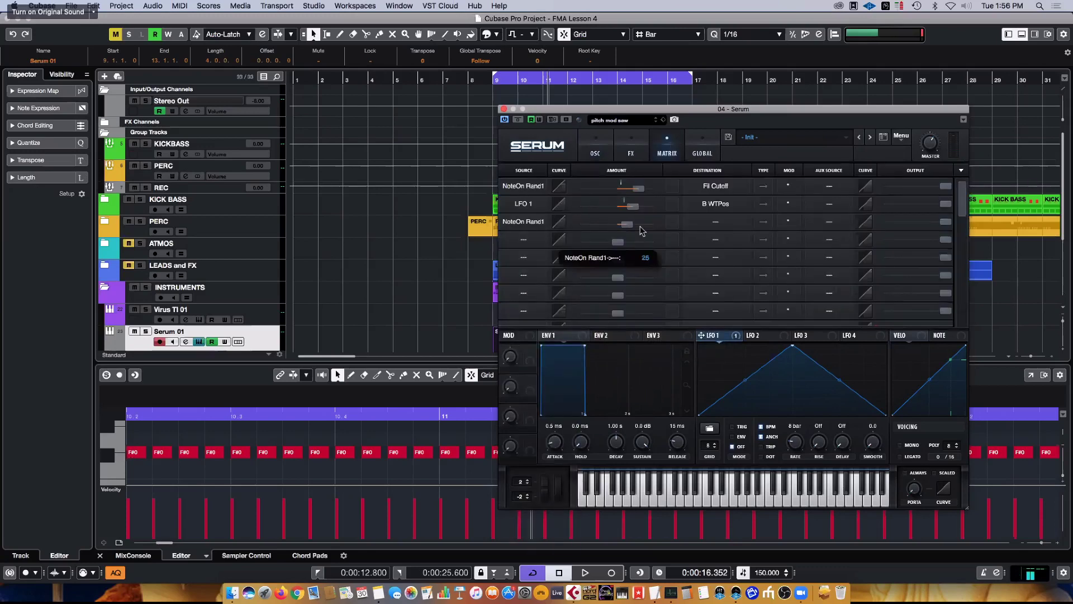
left_click(722, 226)
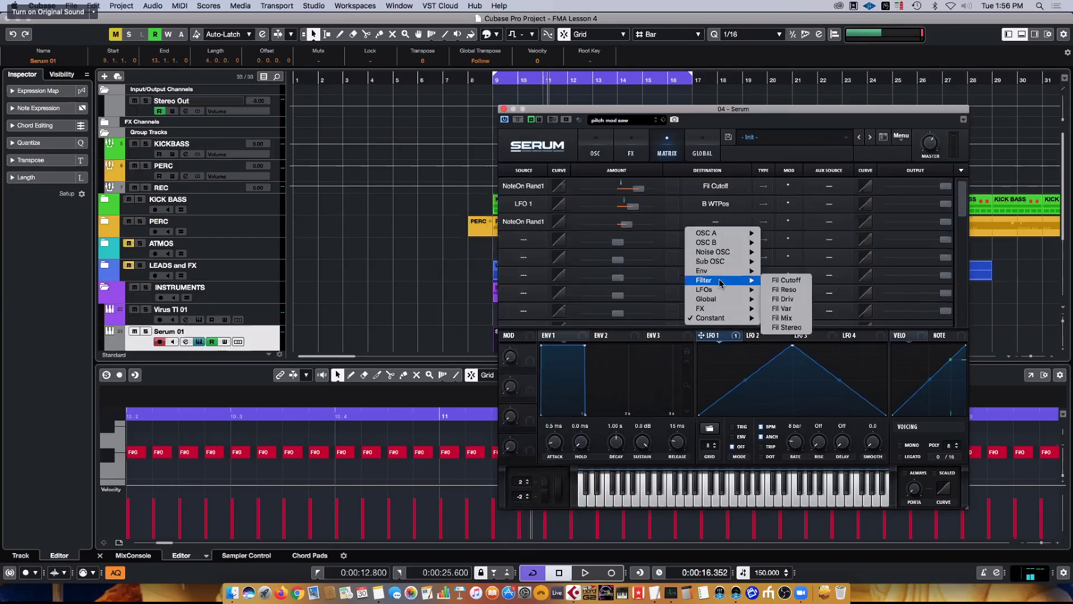
mouse_move(722, 233)
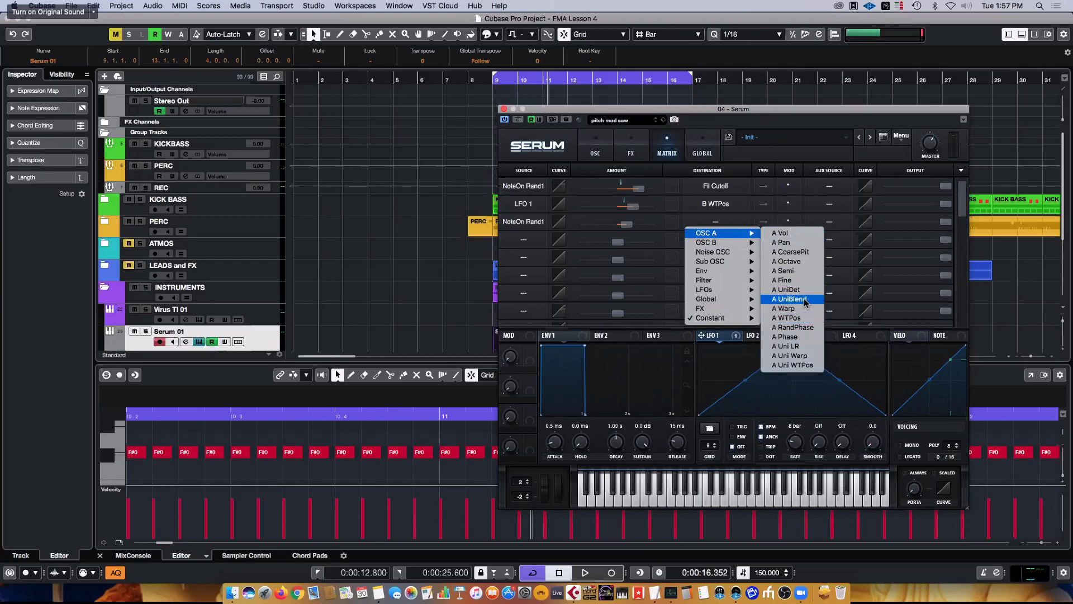
left_click(785, 308)
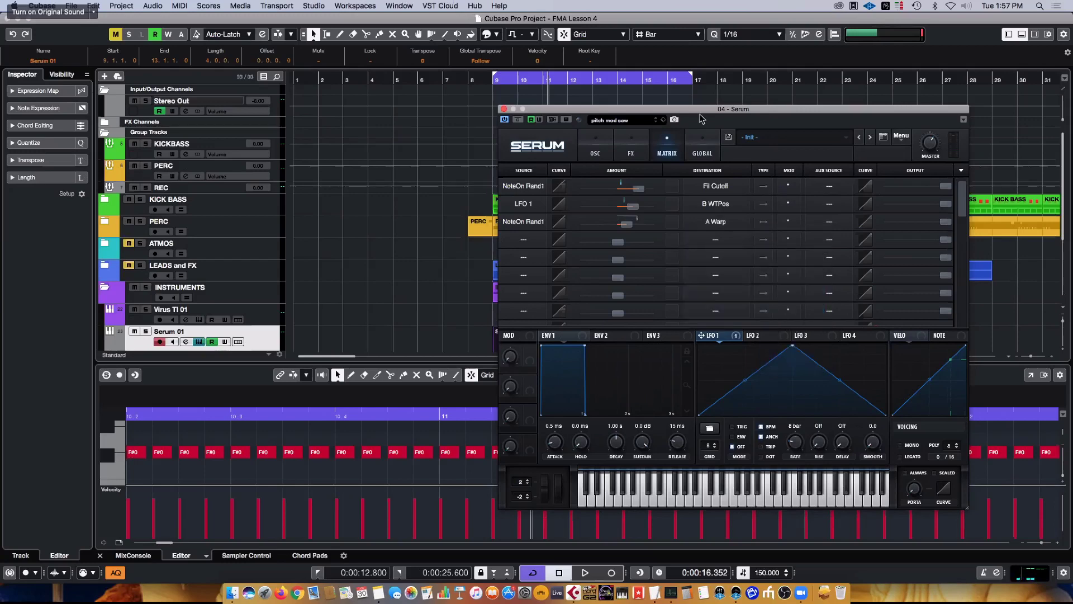
- Play the loop and inspect oscillator A's FM amount with the random warp modulation applied
key("space")
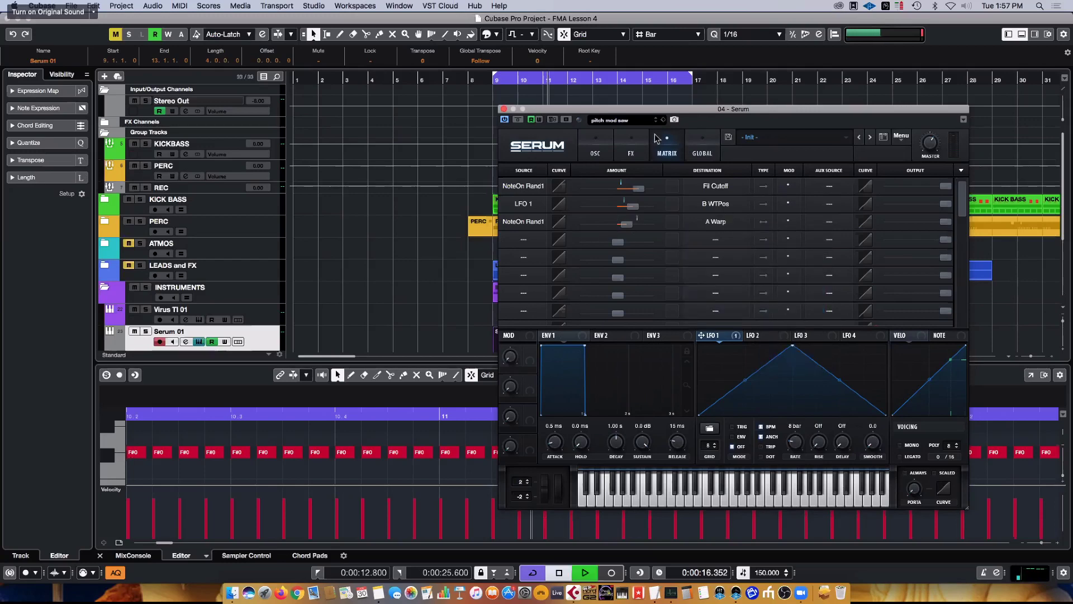
left_click(595, 149)
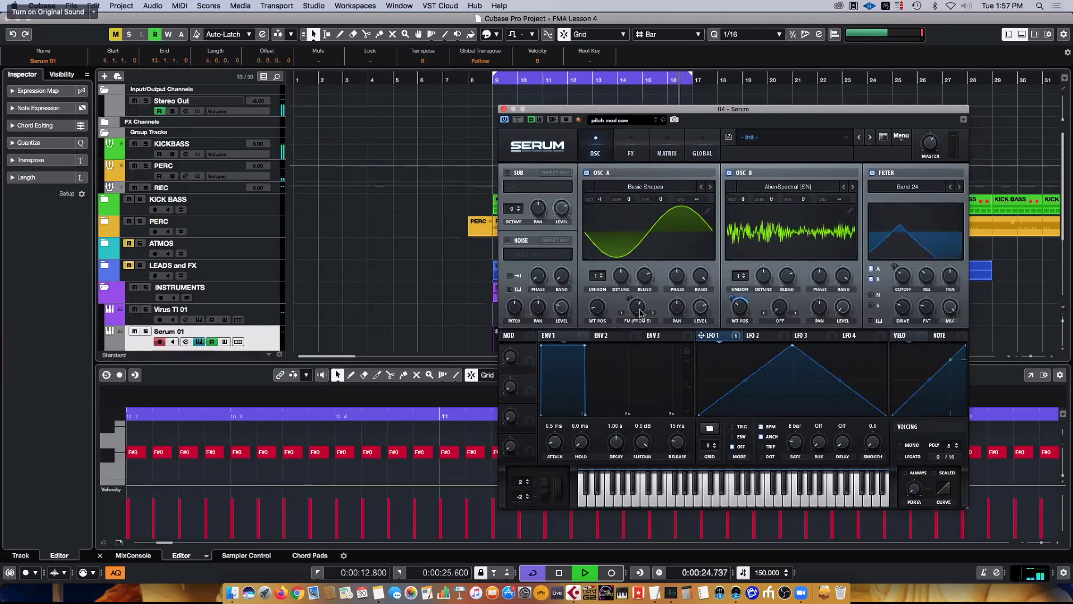
mouse_move(641, 308)
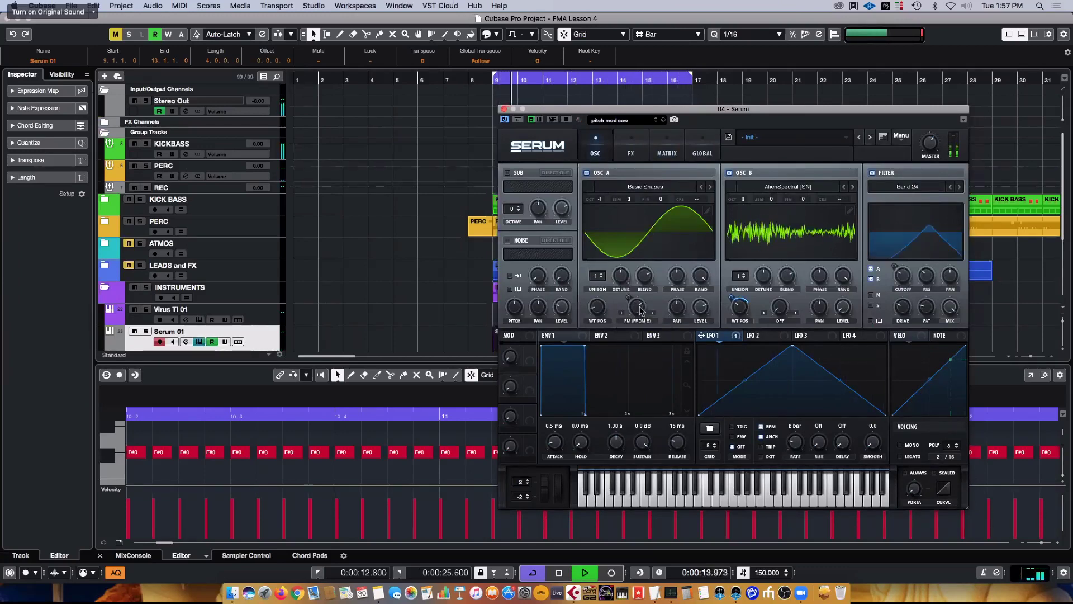
- Change the NoteOn Rand1 to A Warp routing to a small negative amount and readjust oscillator A's FM amount
key("space")
left_click(675, 145)
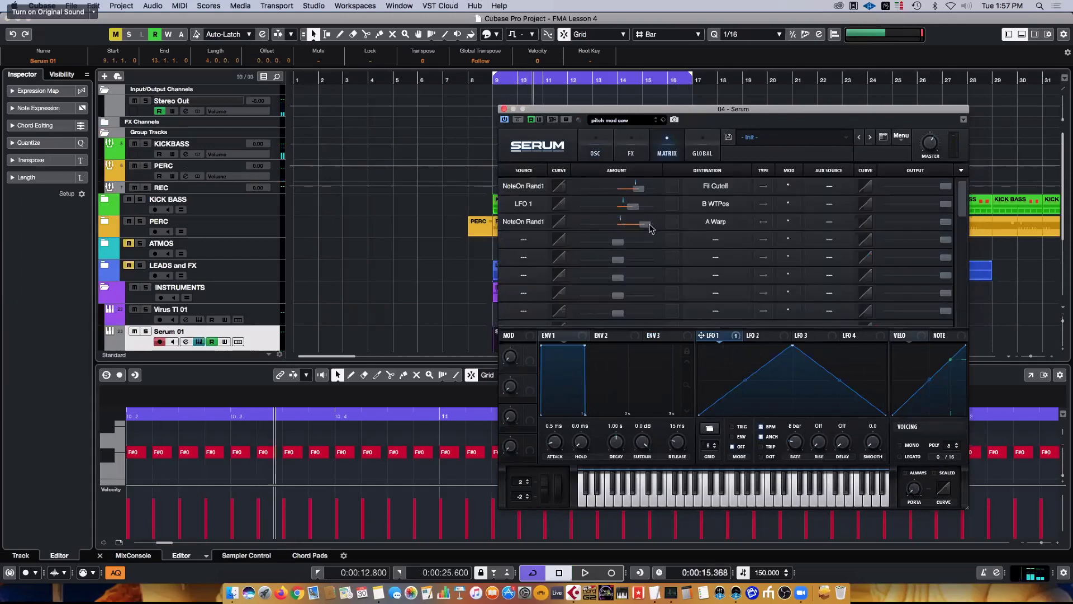
left_click_drag(652, 223, 579, 224)
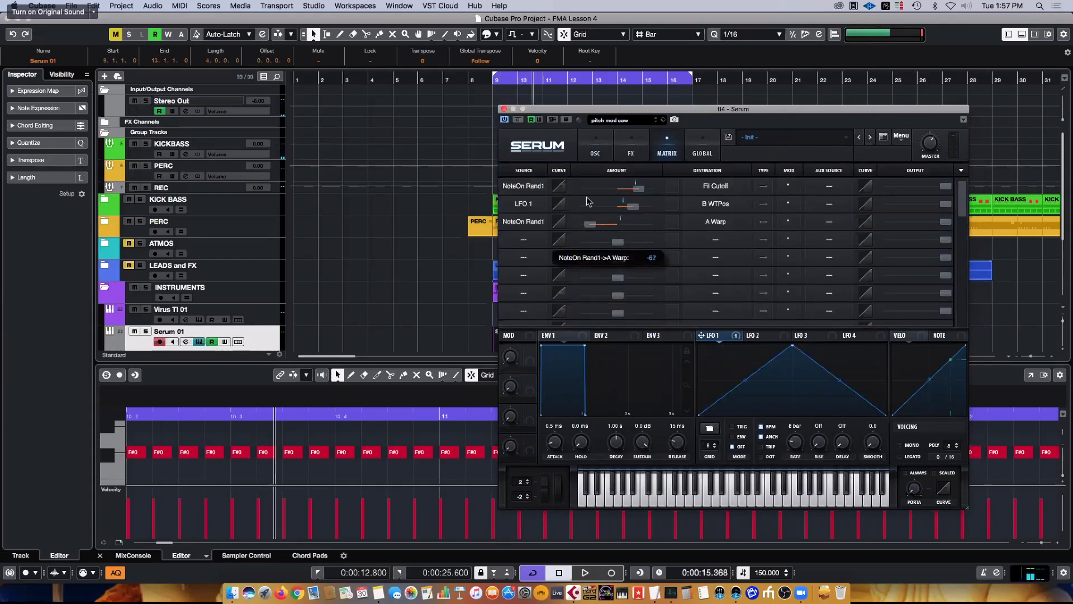
left_click(595, 149)
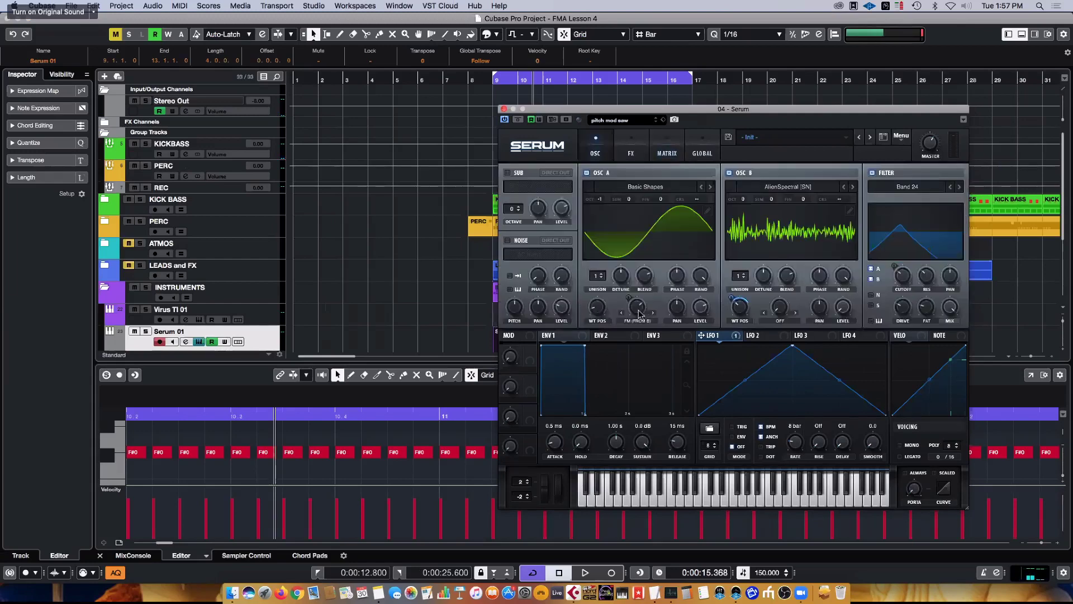
left_click_drag(639, 308, 637, 316)
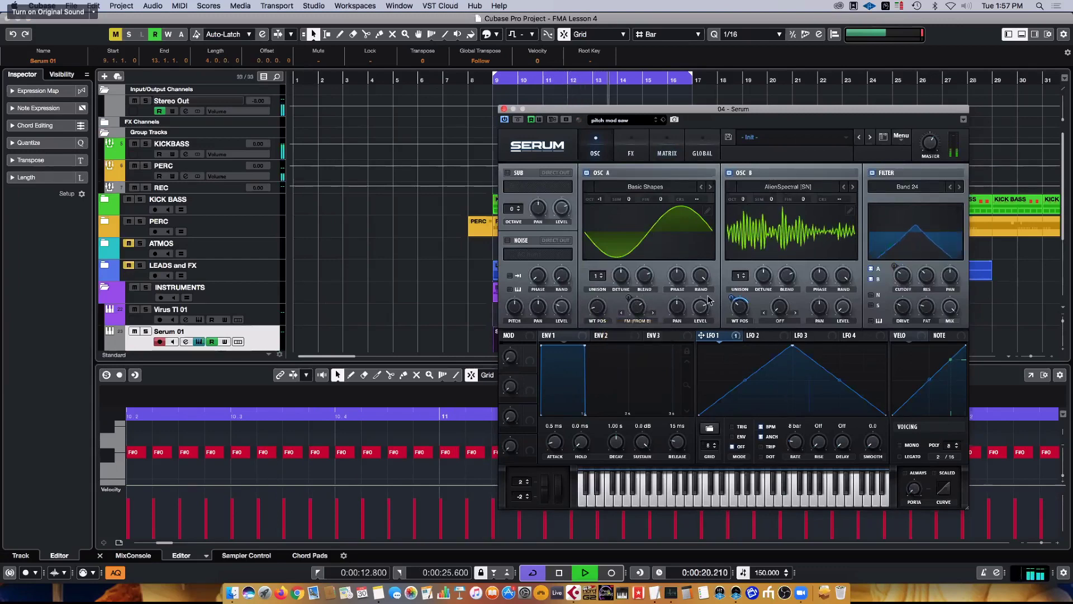
left_click(664, 146)
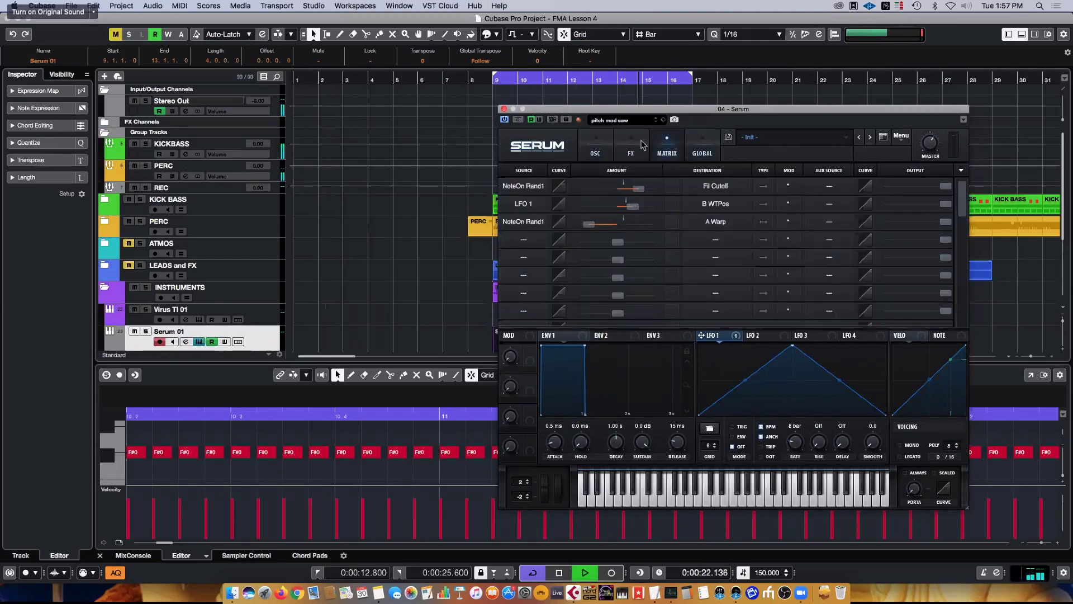
left_click_drag(591, 228, 612, 230)
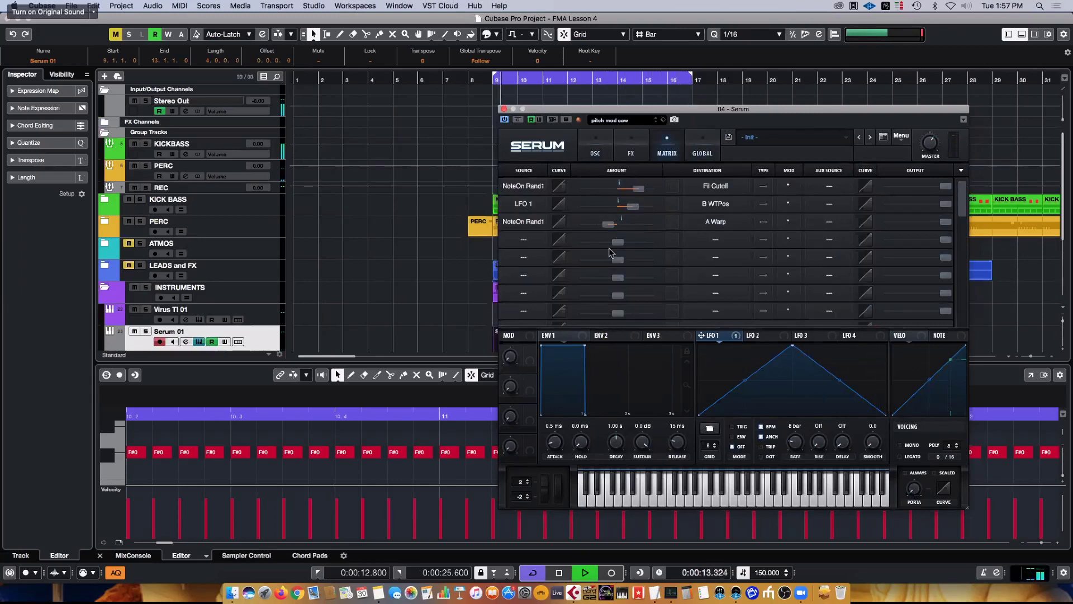
- Enable Serum's Delay and Reverb effects and set the delay to Ping-Pong with its filter at 772 and a width of 1.0
left_click(645, 149)
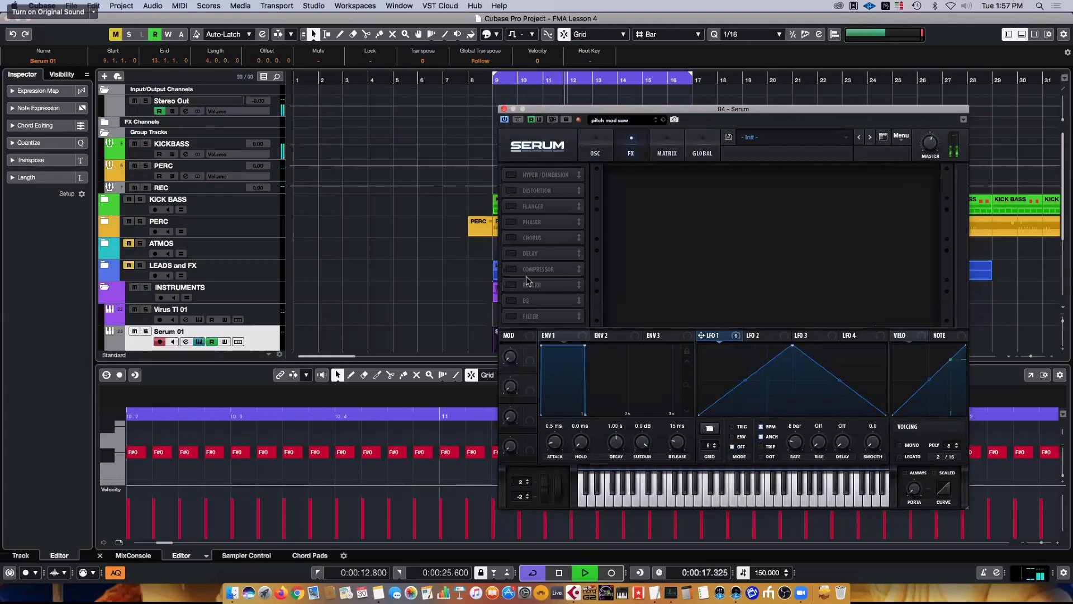
left_click(510, 254)
left_click(511, 286)
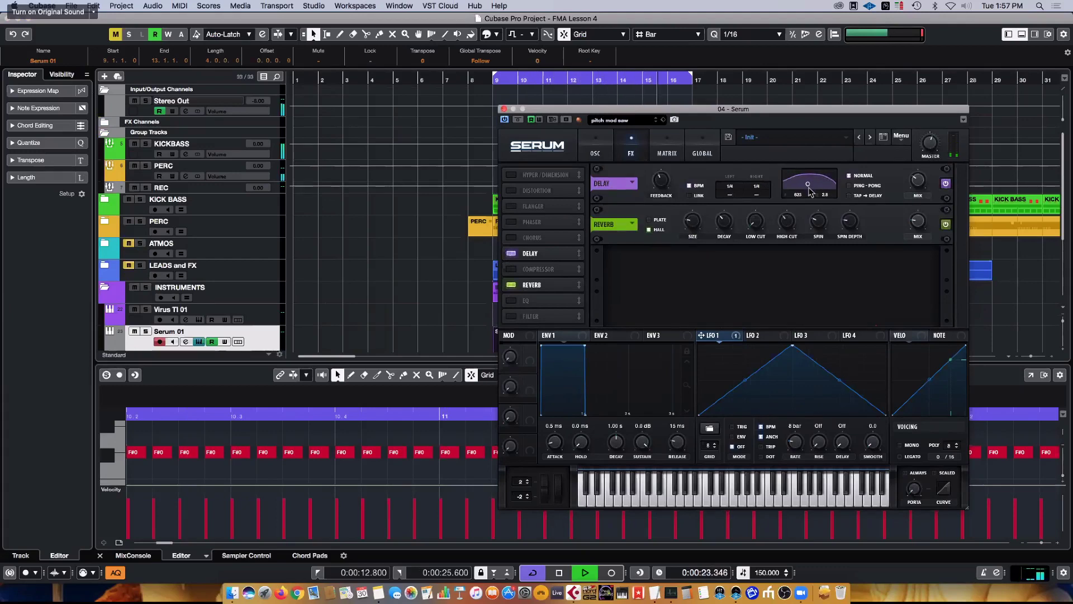
left_click(845, 185)
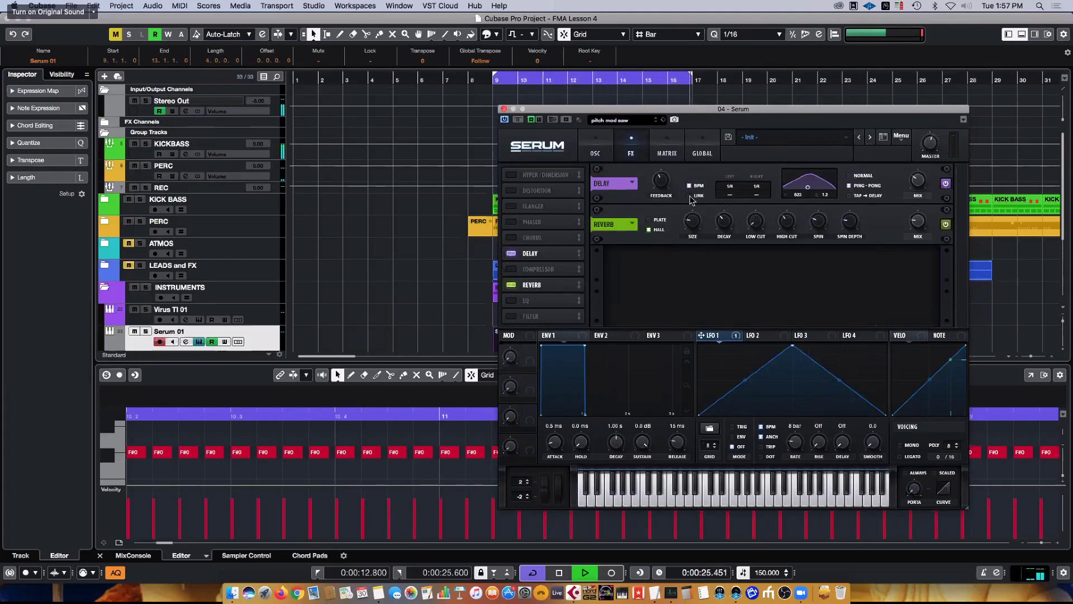
mouse_move(661, 187)
left_click_drag(808, 187, 813, 193)
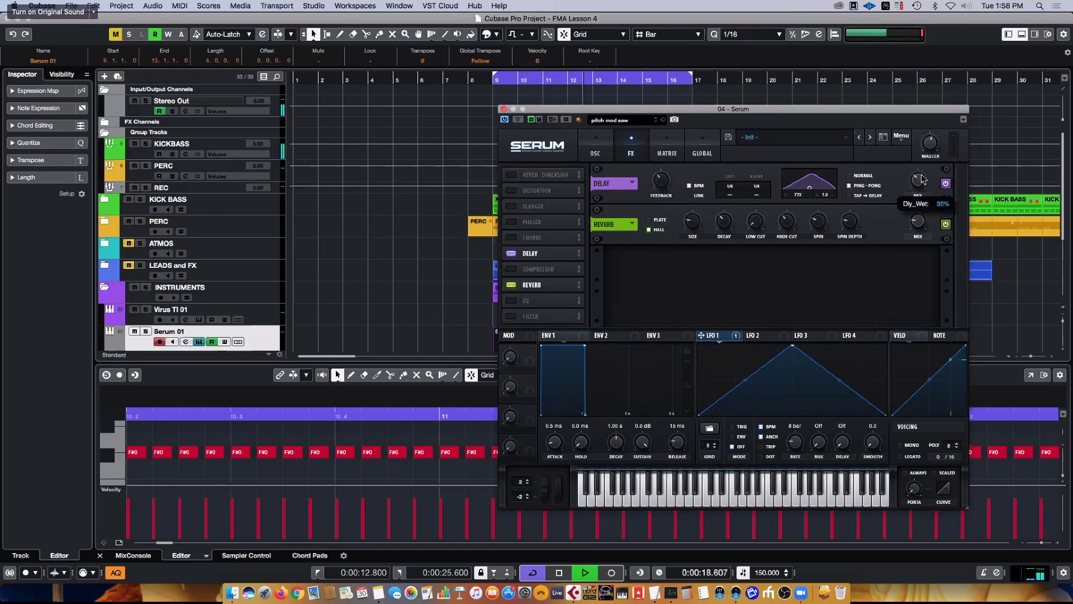
- Lengthen Envelope 1's release to about 106 ms while the loop plays, and stop playback
left_click(594, 146)
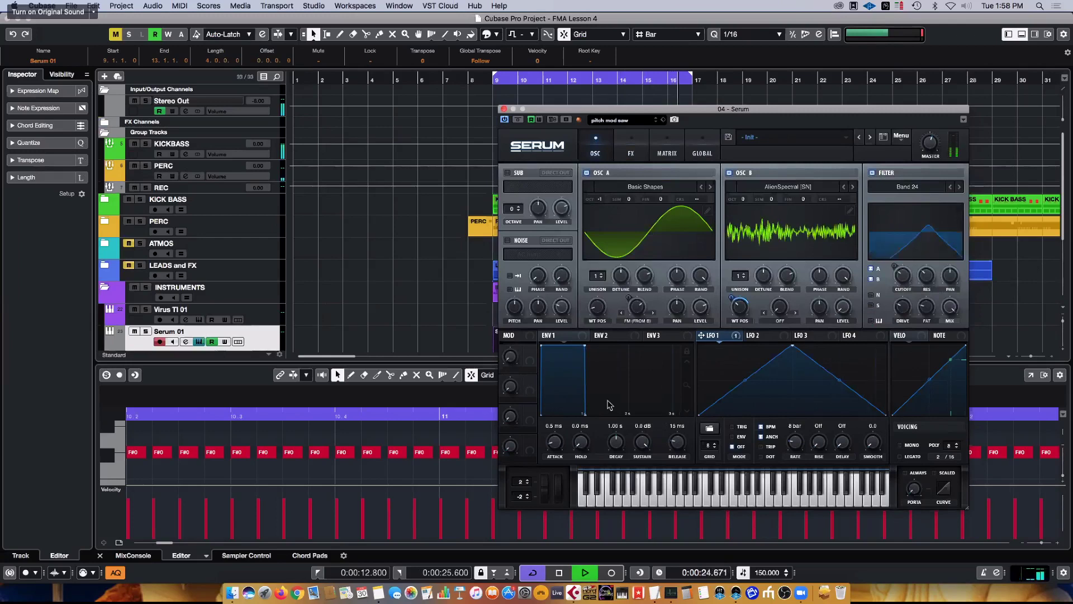
mouse_move(680, 415)
left_mouse_down()
mouse_move(688, 419)
mouse_move(685, 400)
mouse_move(682, 456)
mouse_move(691, 427)
left_mouse_up()
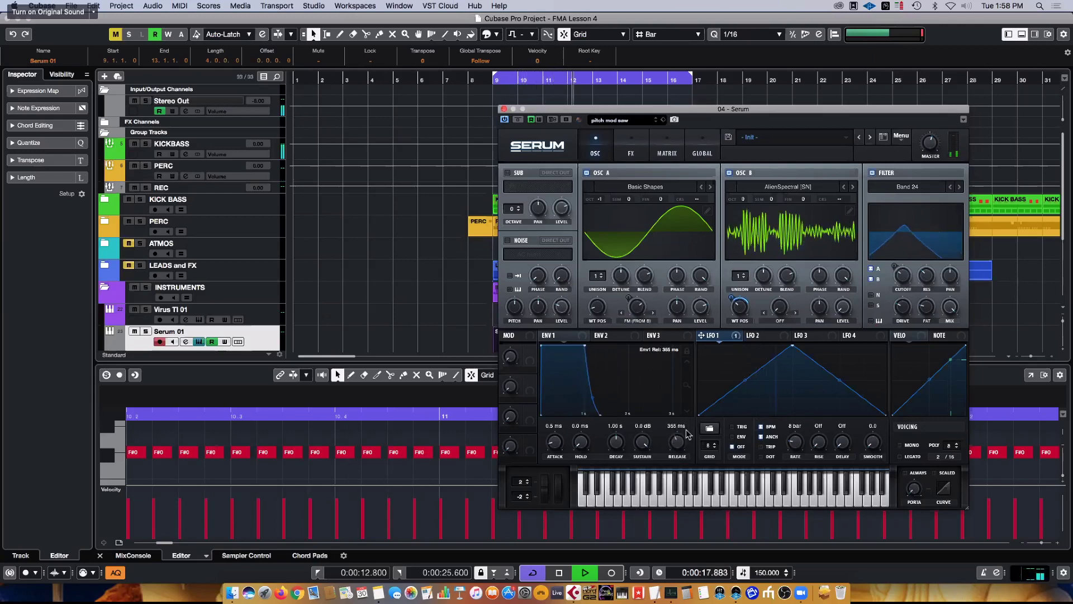
key("space")
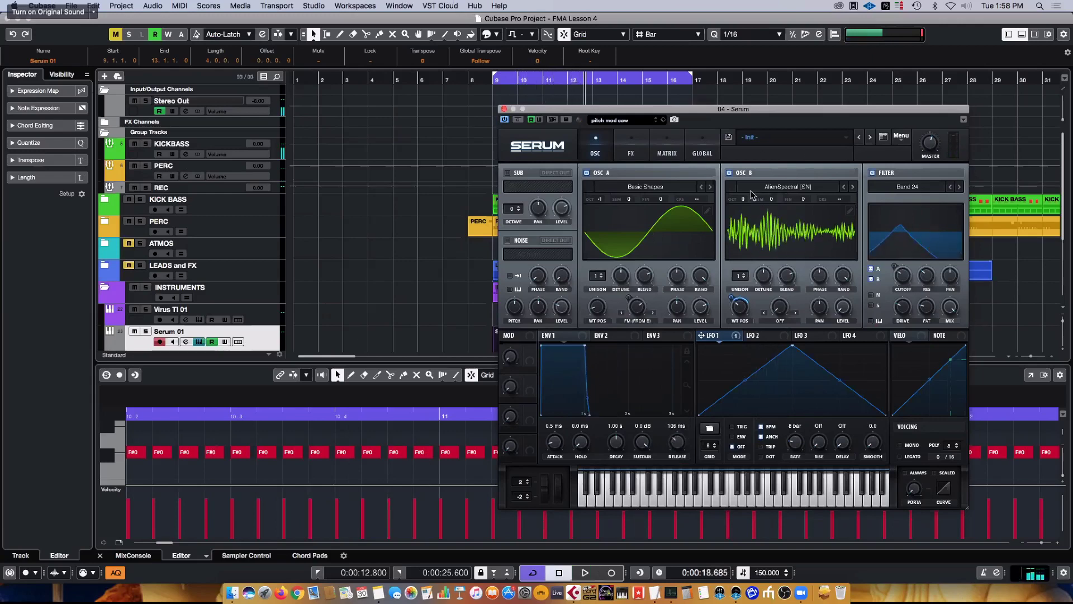
- Add a fourth matrix routing from NoteOn Rand2 to Env1 Rel with an amount of 19
left_click(663, 153)
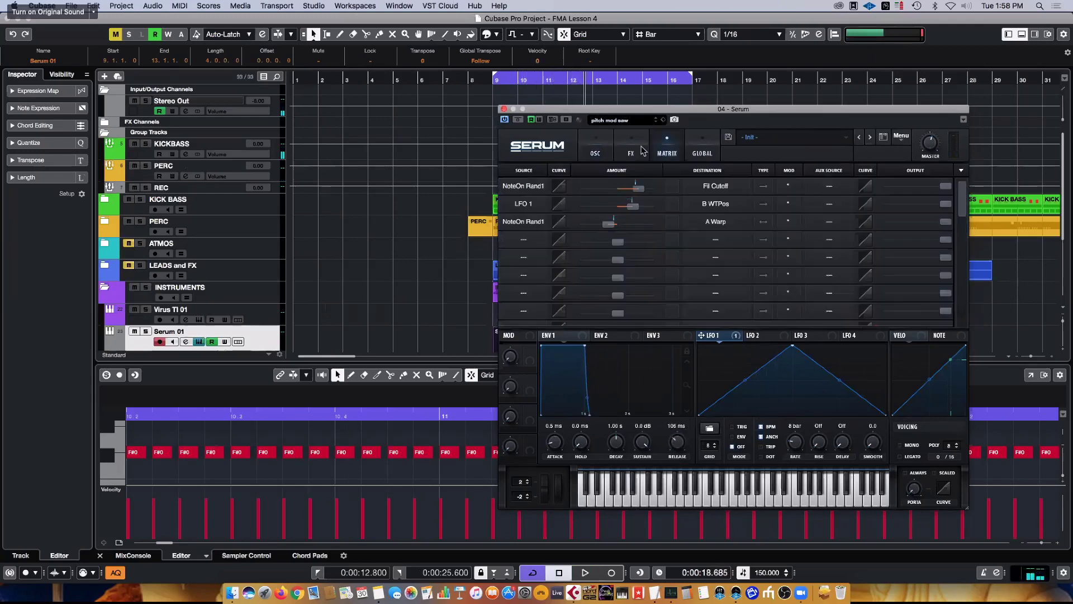
left_click(523, 243)
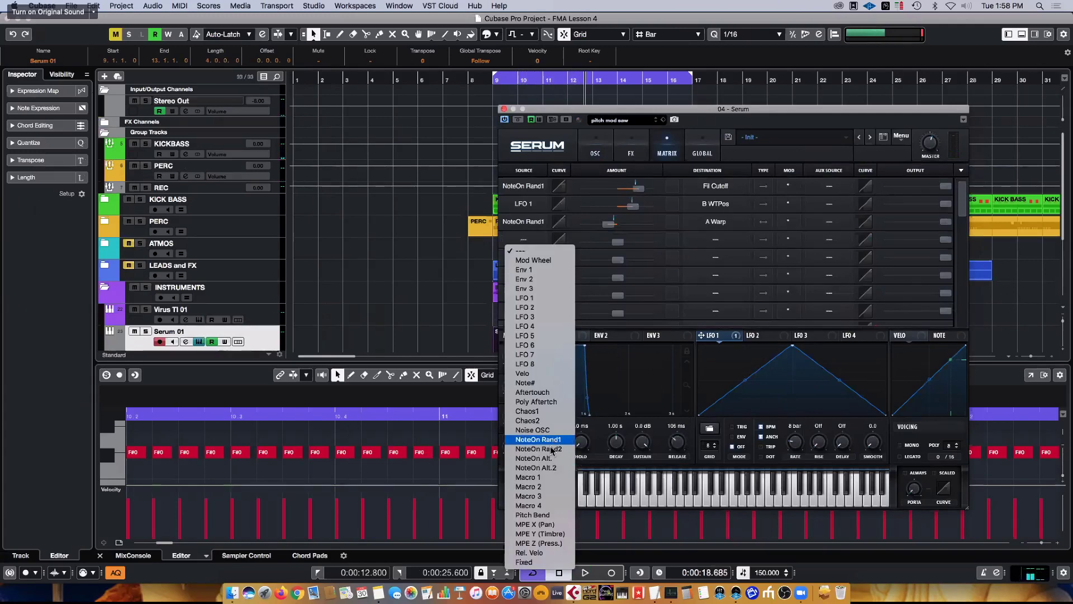
left_click(551, 449)
left_click_drag(617, 246, 625, 243)
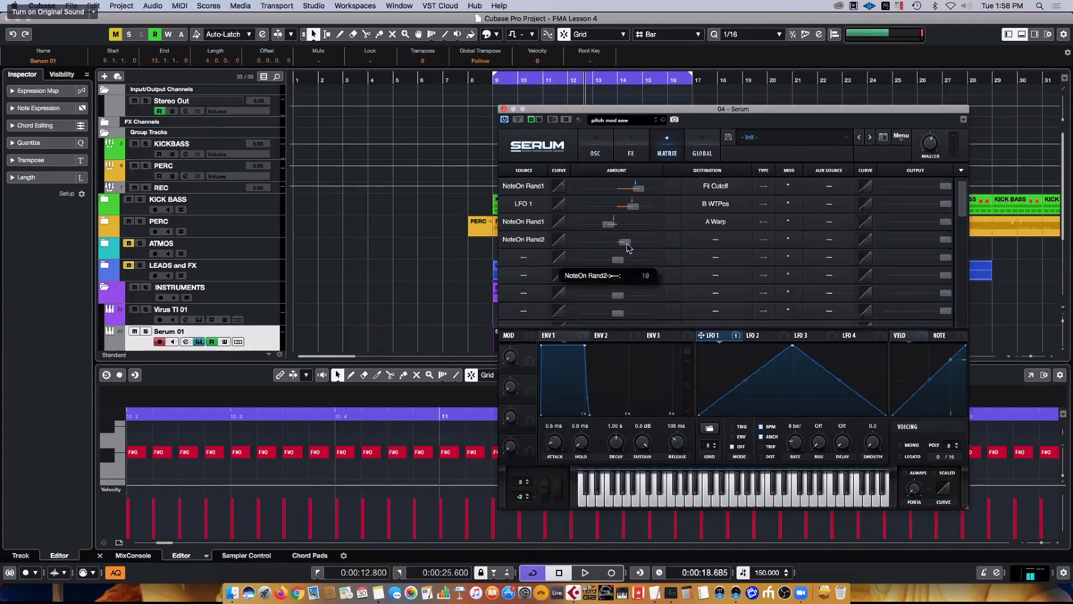
left_click(716, 240)
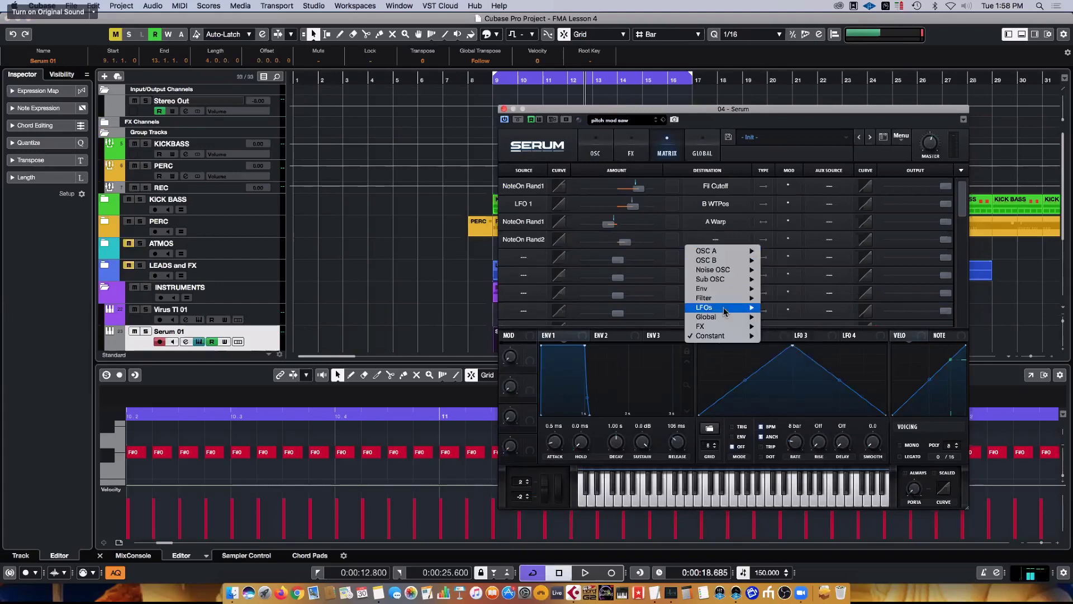
mouse_move(724, 293)
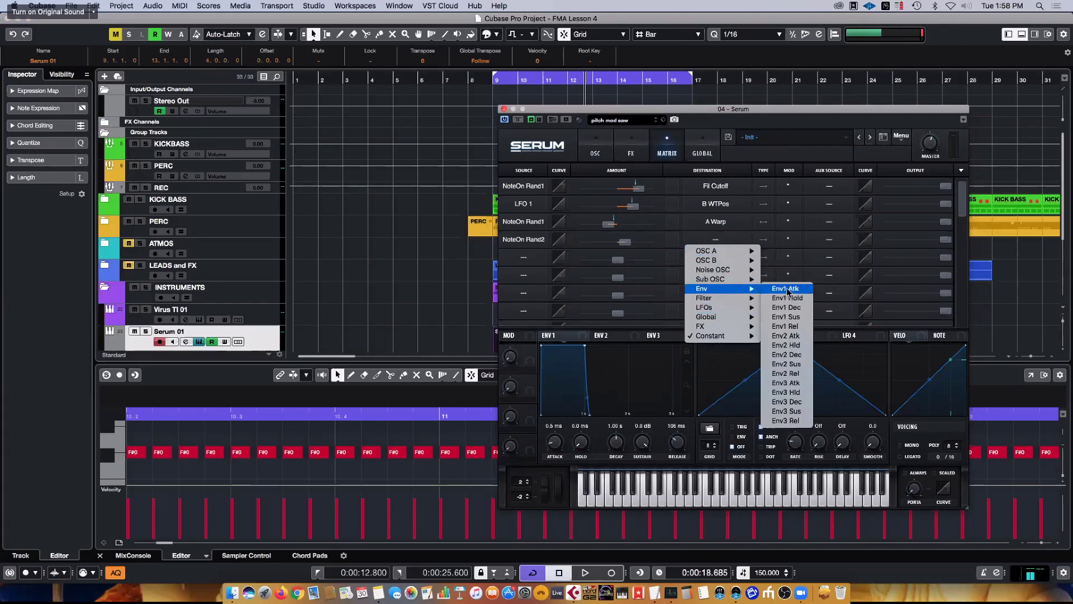
left_click(798, 329)
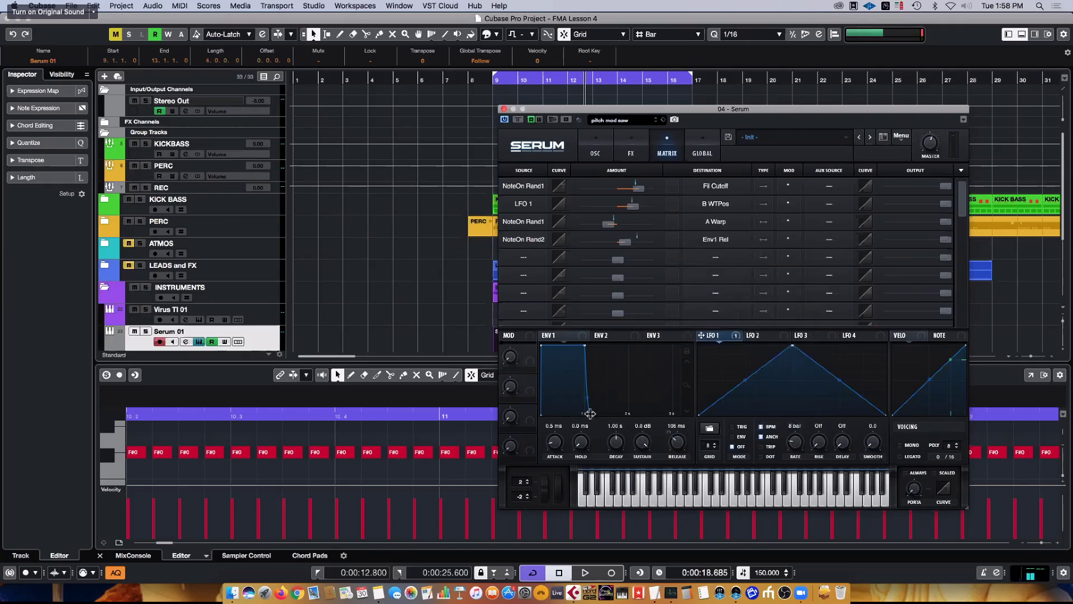
- Shorten Envelope 1's release to 15 ms and fine-tune the NoteOn Rand2 to Env1 Rel amount while the loop plays
key("space")
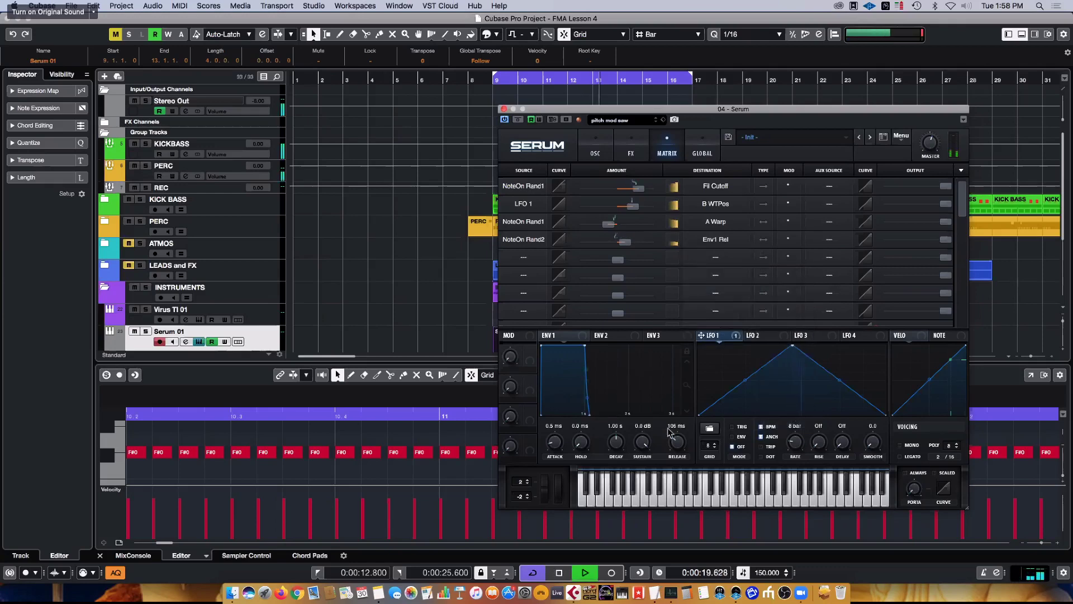
left_click_drag(680, 450, 681, 445)
mouse_move(630, 245)
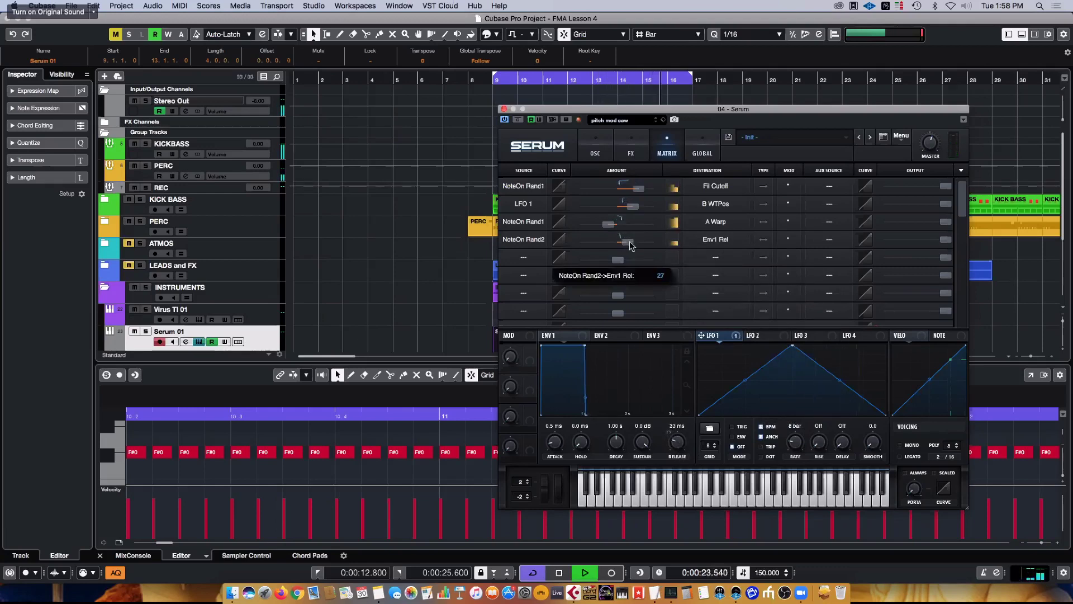
left_click_drag(633, 245, 627, 246)
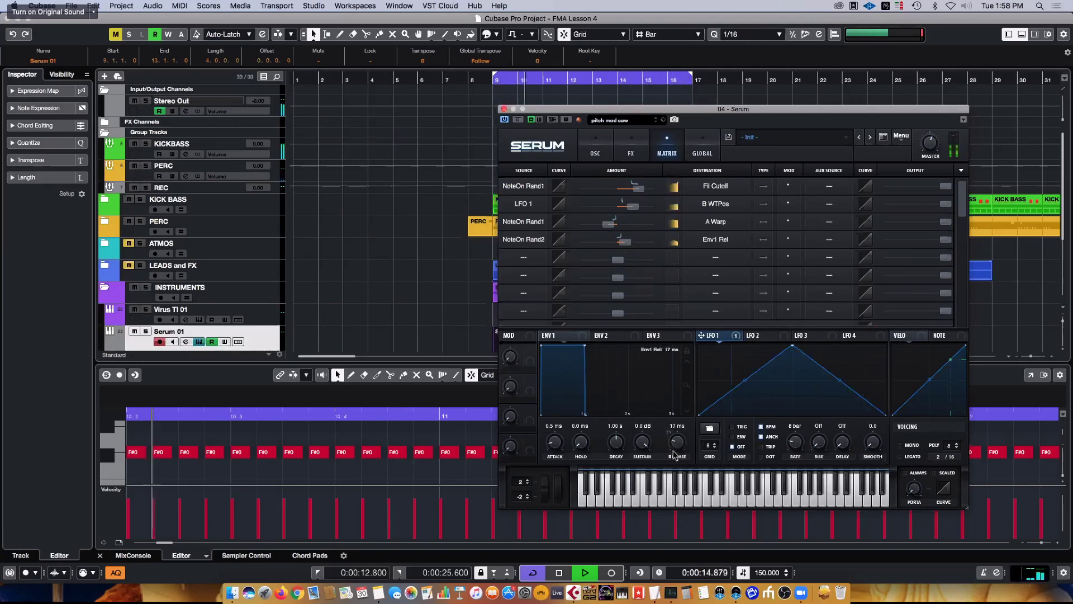
- Close Serum, unmute the LEADS and FX folder and select the Serum 01 track
left_click(504, 109)
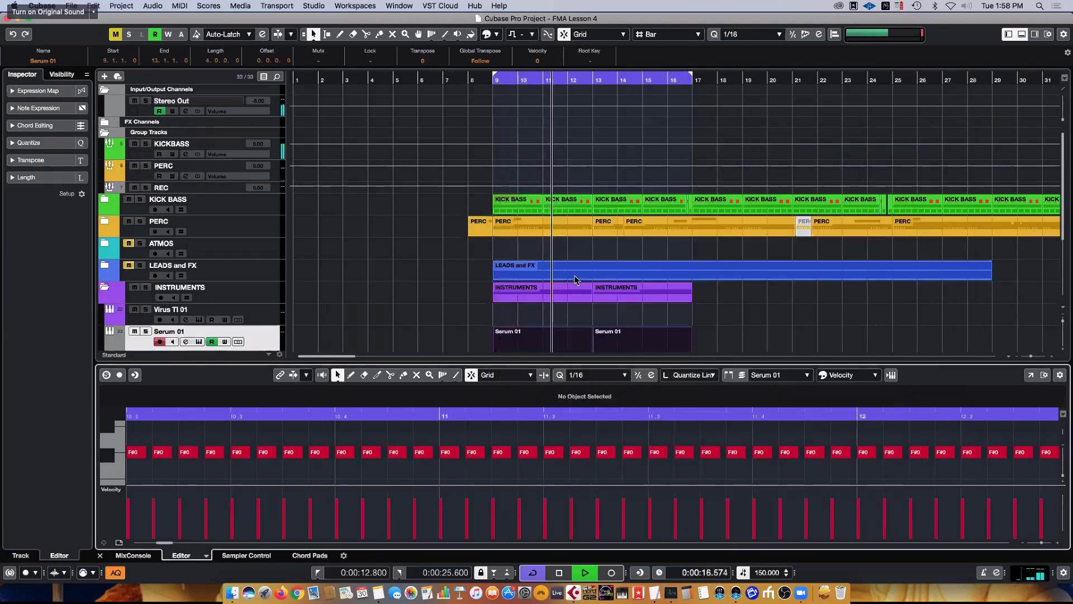
scroll(371, 314, "down", 5)
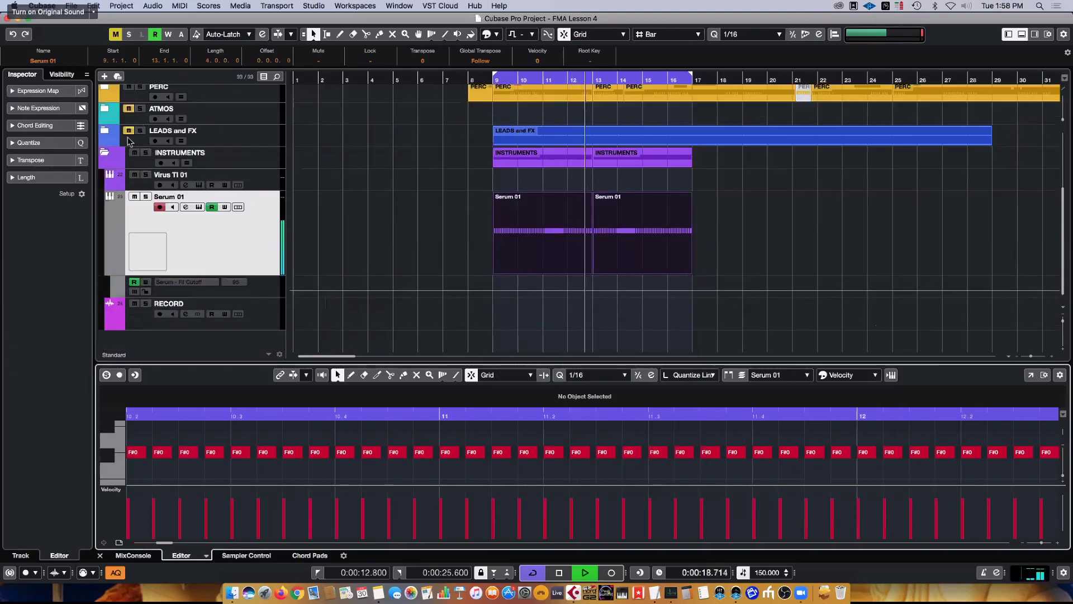
left_click(240, 238)
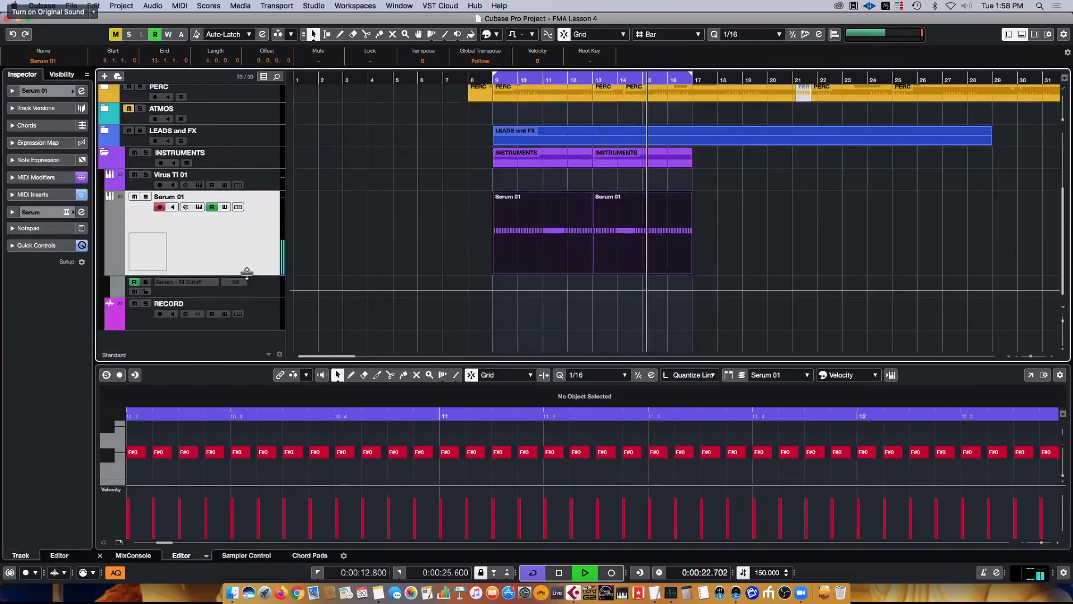
- Reopen Serum from the Serum 01 track, stop playback and turn off its Delay and Reverb effects
left_click(199, 206)
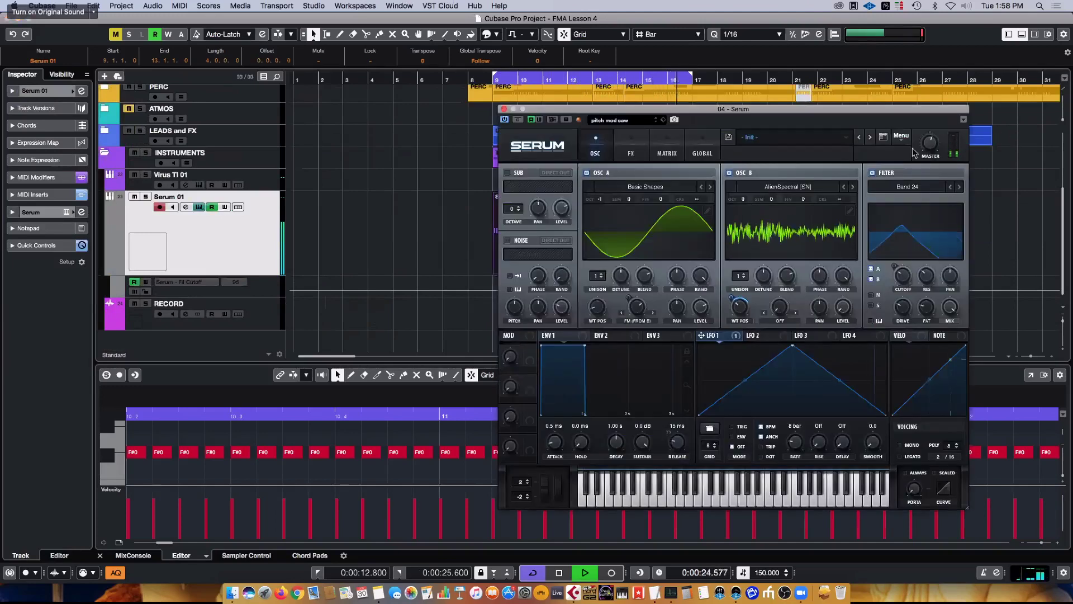
left_click_drag(929, 136, 878, 154)
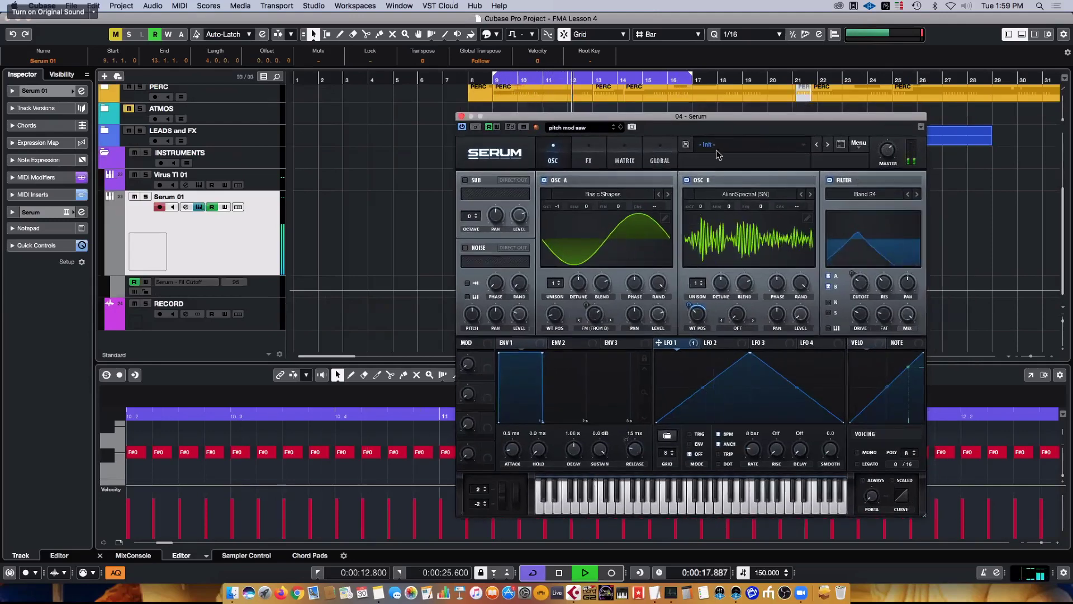
key("space")
left_click(626, 158)
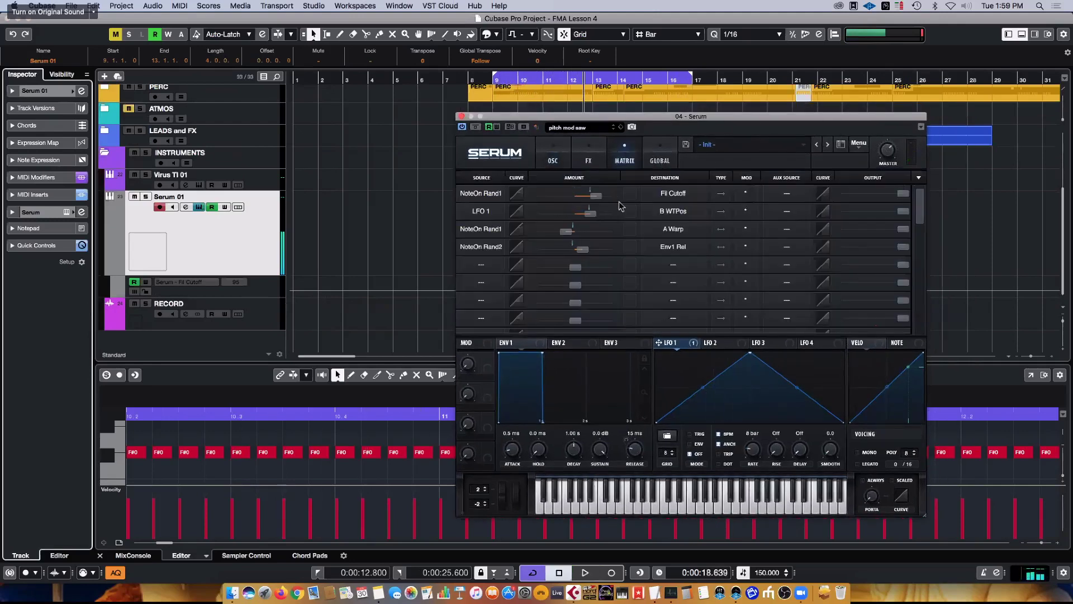
left_click(582, 147)
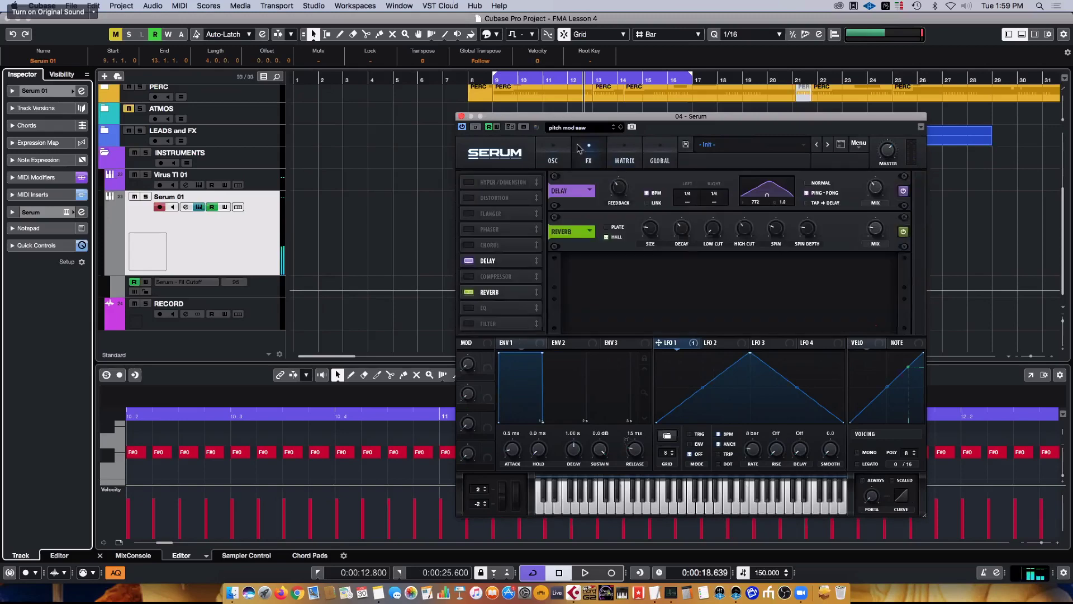
left_click(469, 260)
left_click(468, 292)
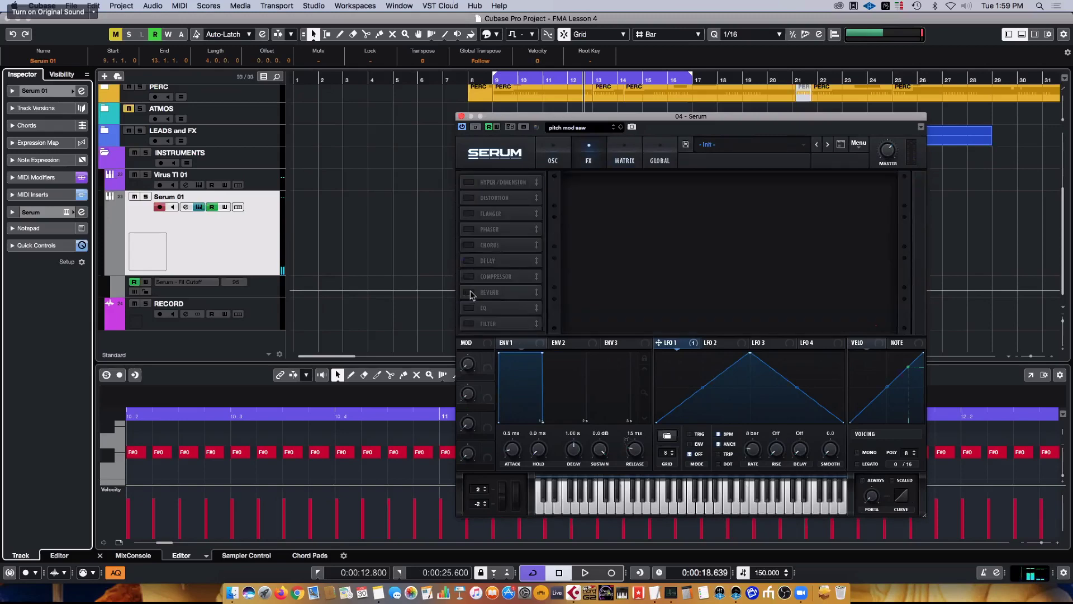
left_click(462, 117)
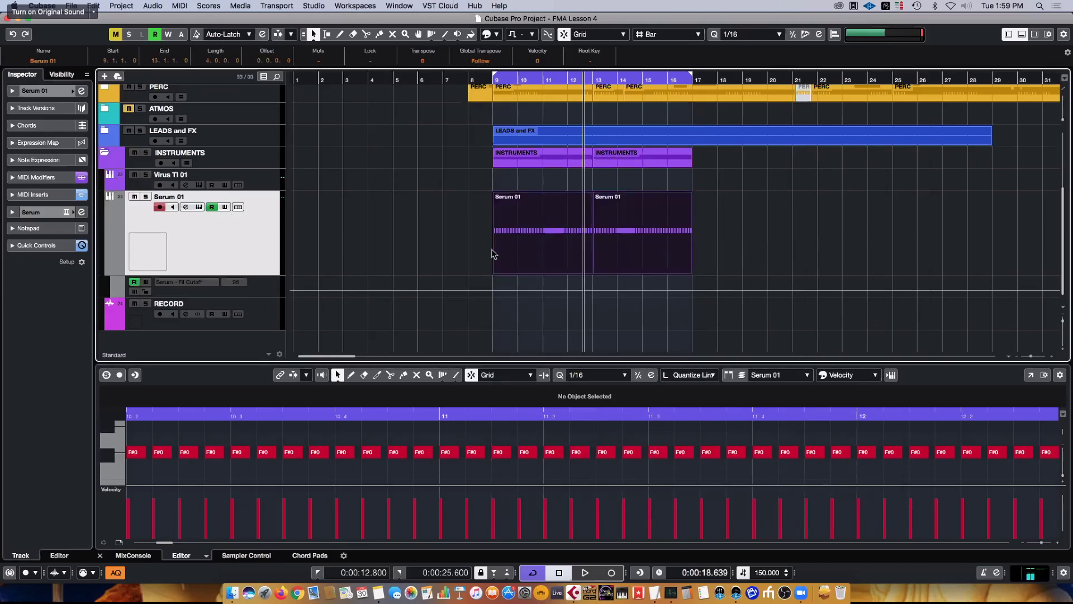
- Duplicate the two Serum 01 parts up to bar 25 and set the locators to span bars 9 to 25
left_click_drag(494, 254, 930, 227)
key("super+d")
left_click(430, 237)
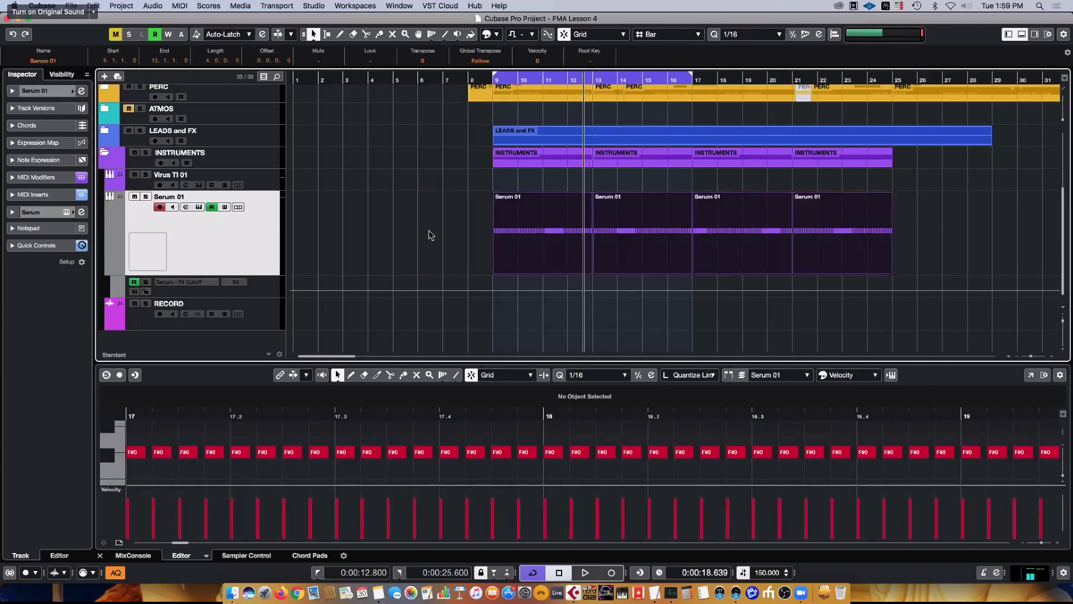
key("p")
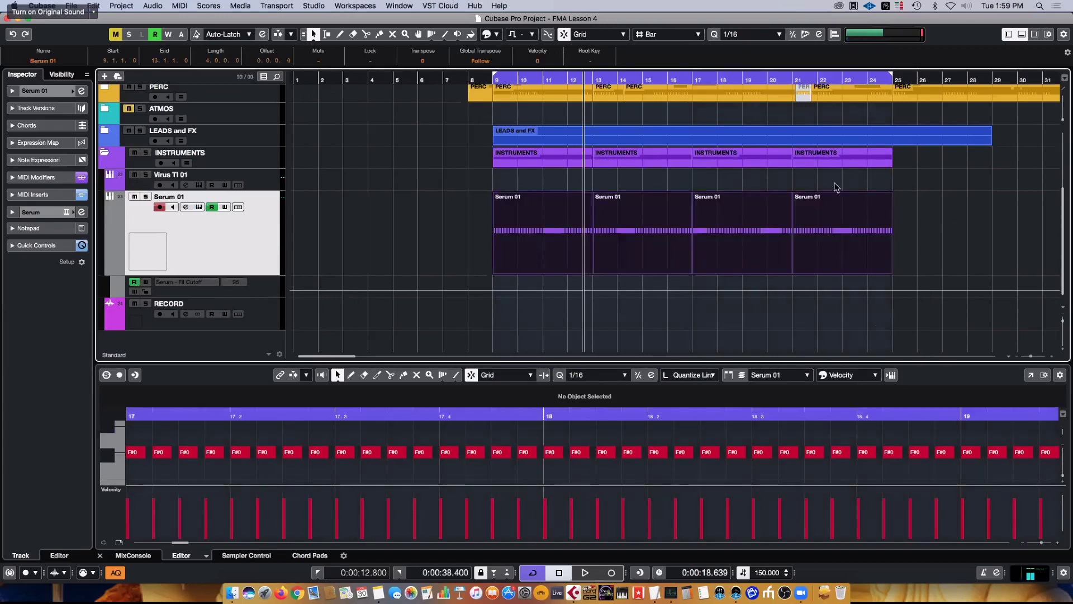
- Export the Serum 01 channel between the locators as a 24-bit Wave audio mixdown named "serum fm 1"
key("super+shift+e")
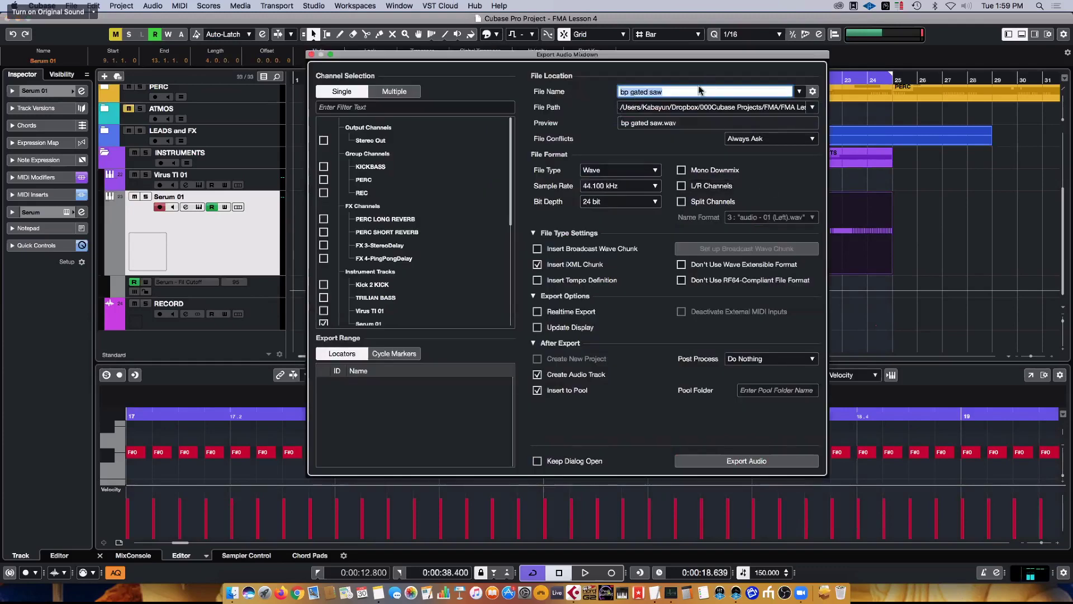
type("serum fm 1")
left_click(736, 464)
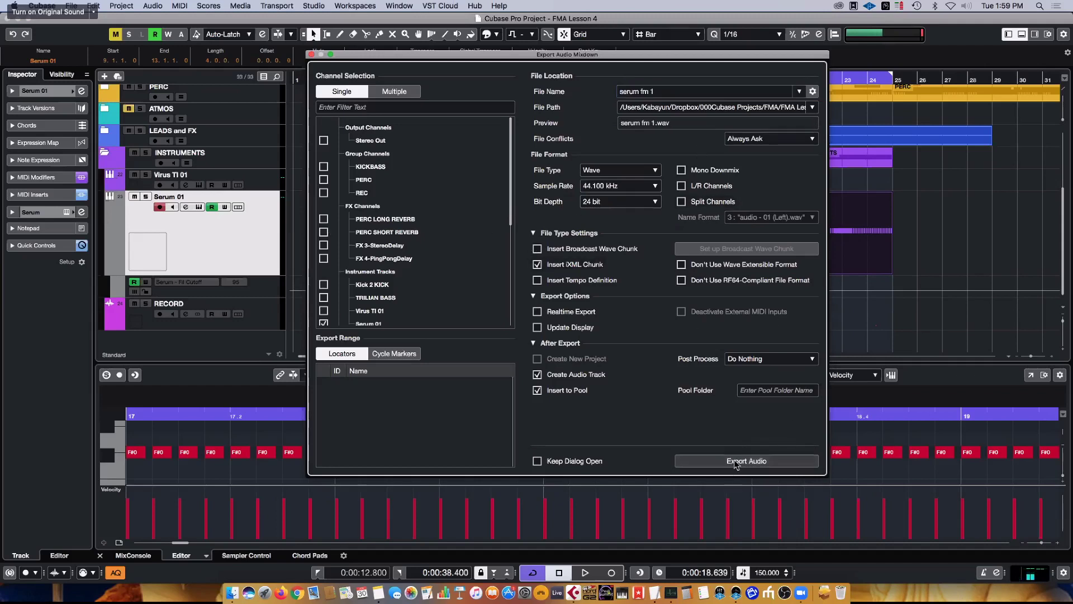
- Run the audio mixdown export, close the lower editor and enlarge the new serum fm 1 audio track
left_click(738, 459)
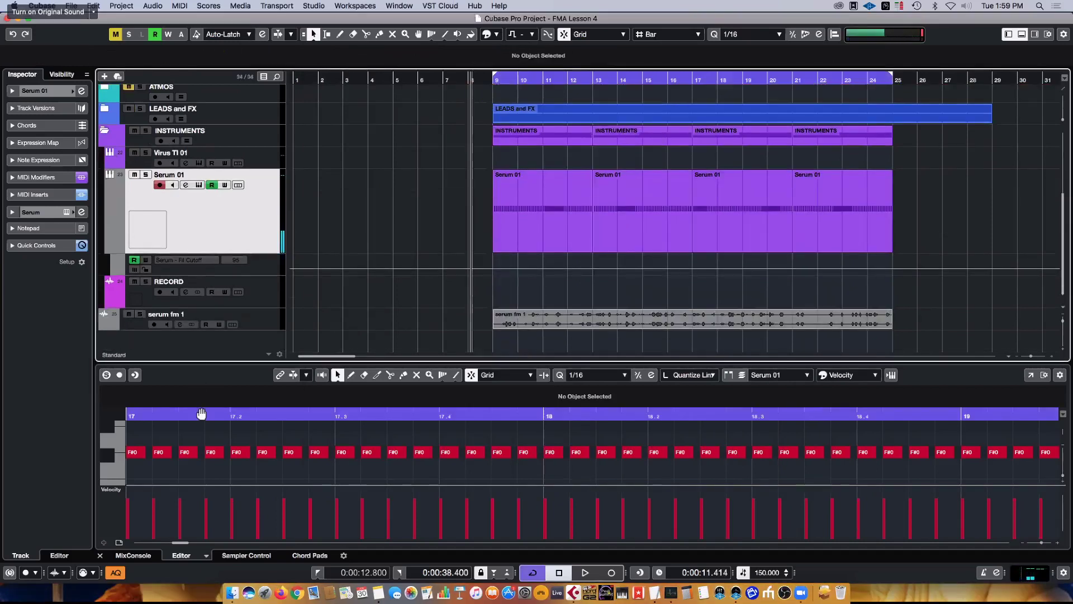
left_click(101, 556)
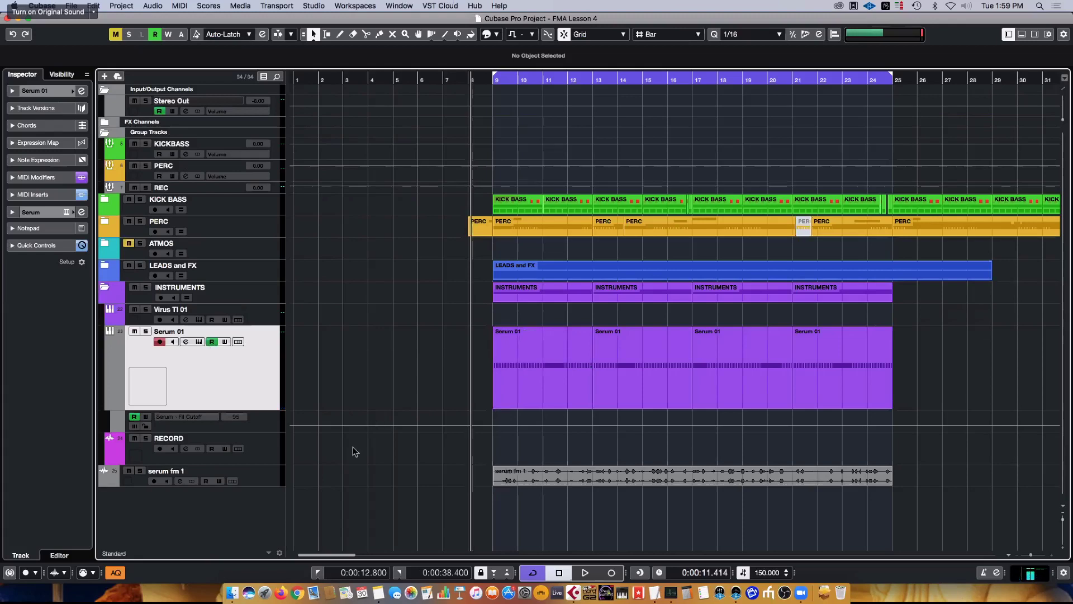
left_click(258, 484)
left_click_drag(254, 524, 255, 529)
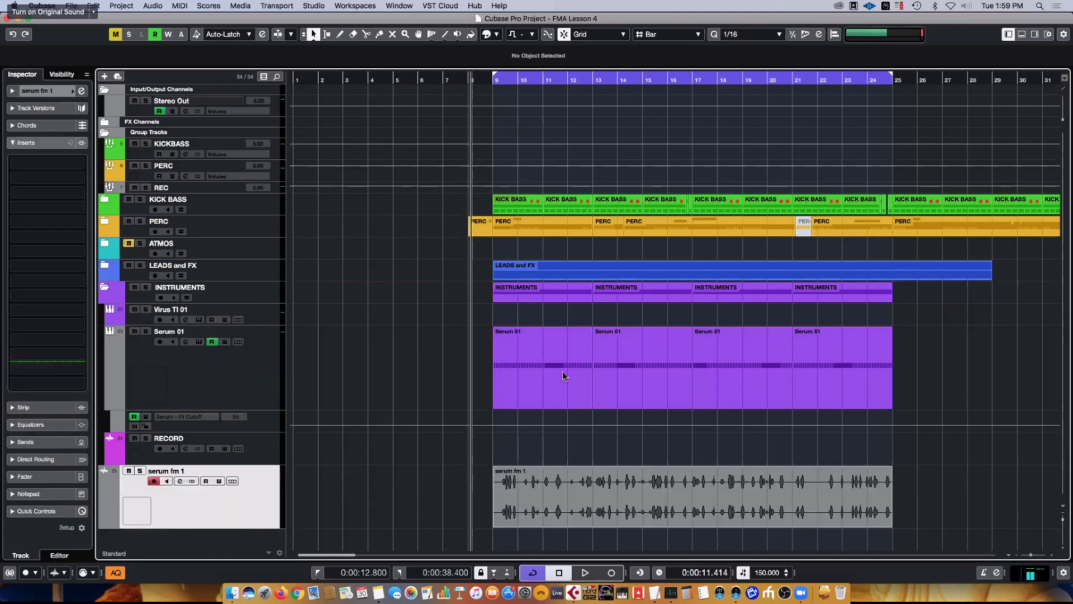
- Select the Serum 01 track and raise the maximum of its random Length MIDI modifier to 178
left_click(621, 365)
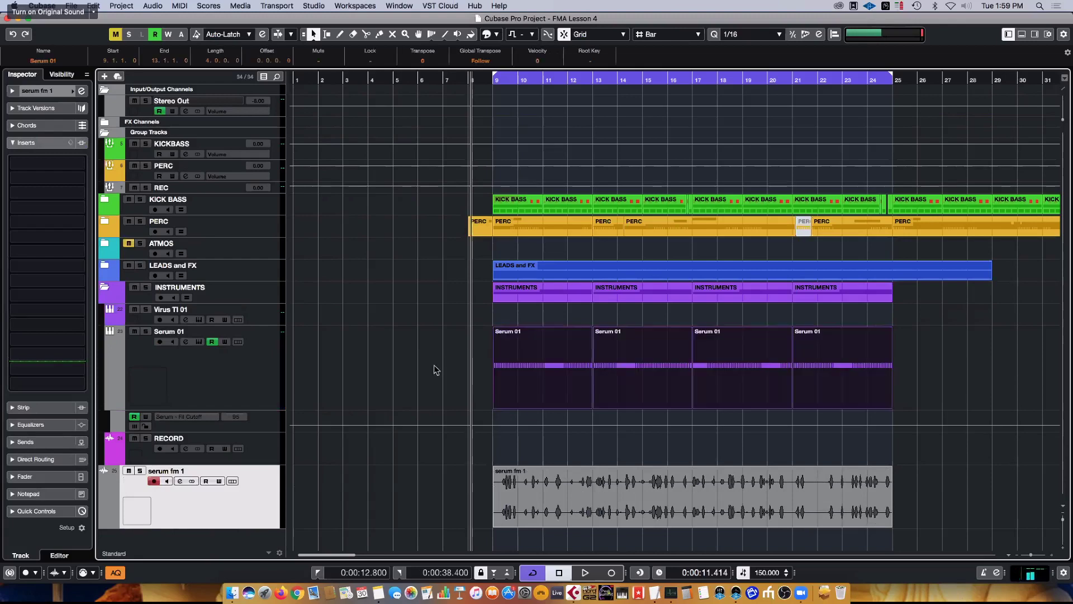
left_click(246, 376)
left_click(13, 194)
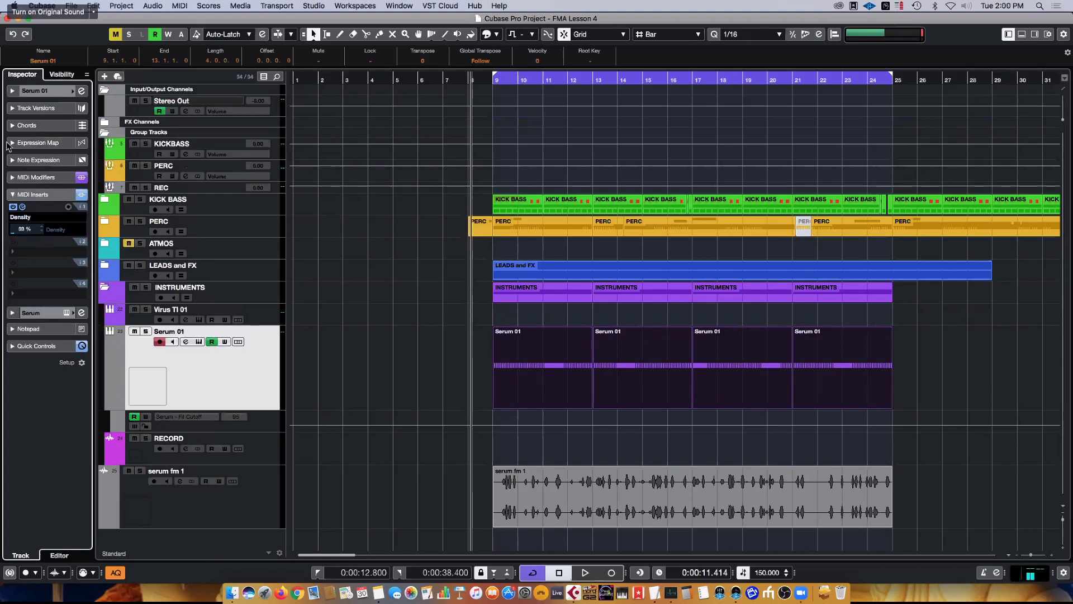
left_click(51, 177)
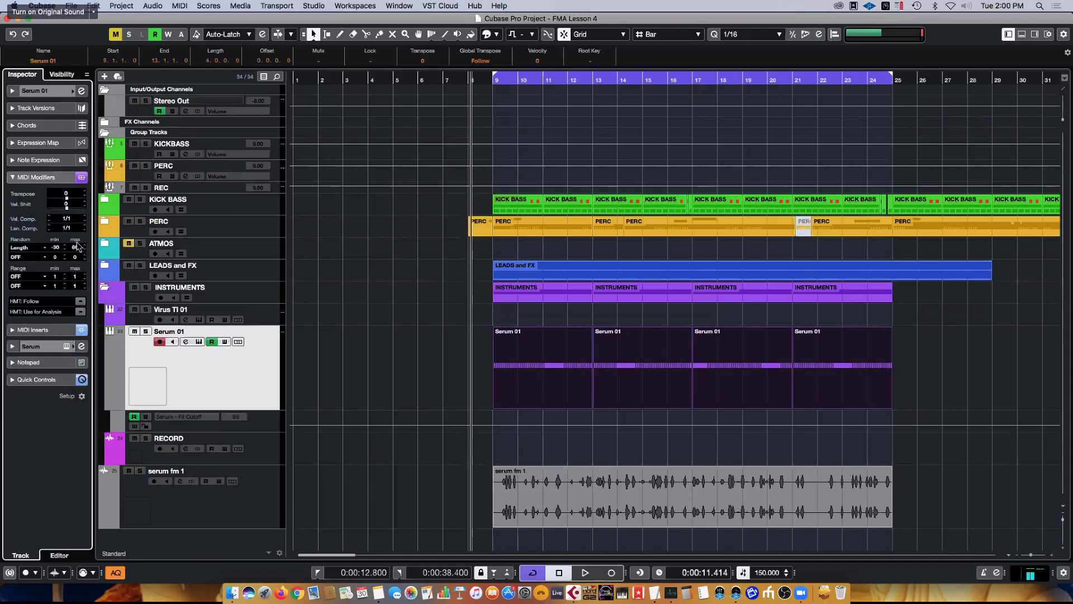
left_click_drag(84, 233, 87, 217)
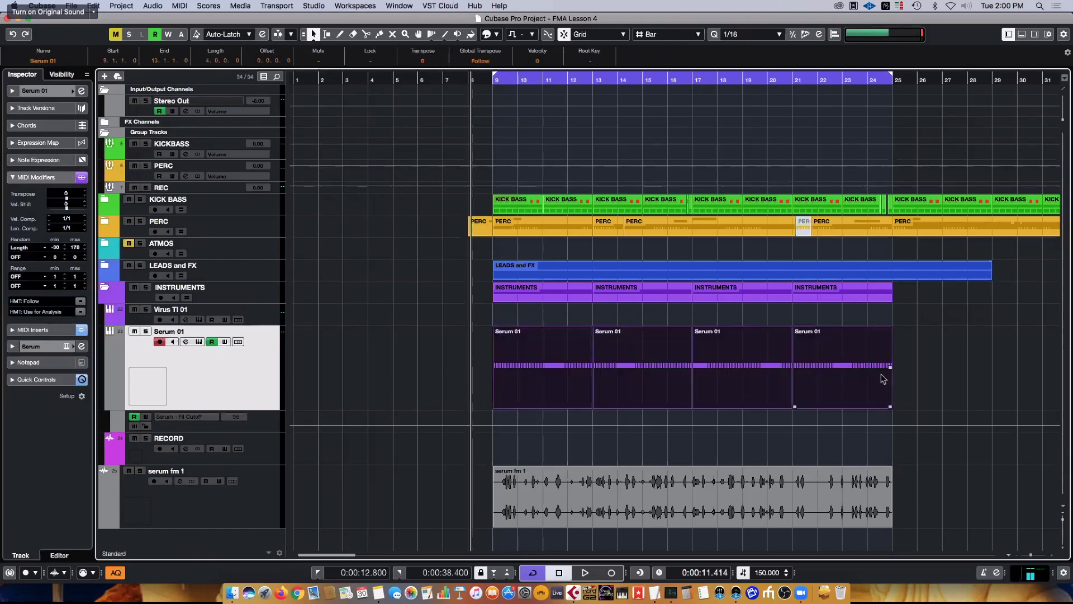
- Set the audio mixdown's file name to "serum fm 2" and close the export dialog without exporting
key("super+e")
left_click(669, 91)
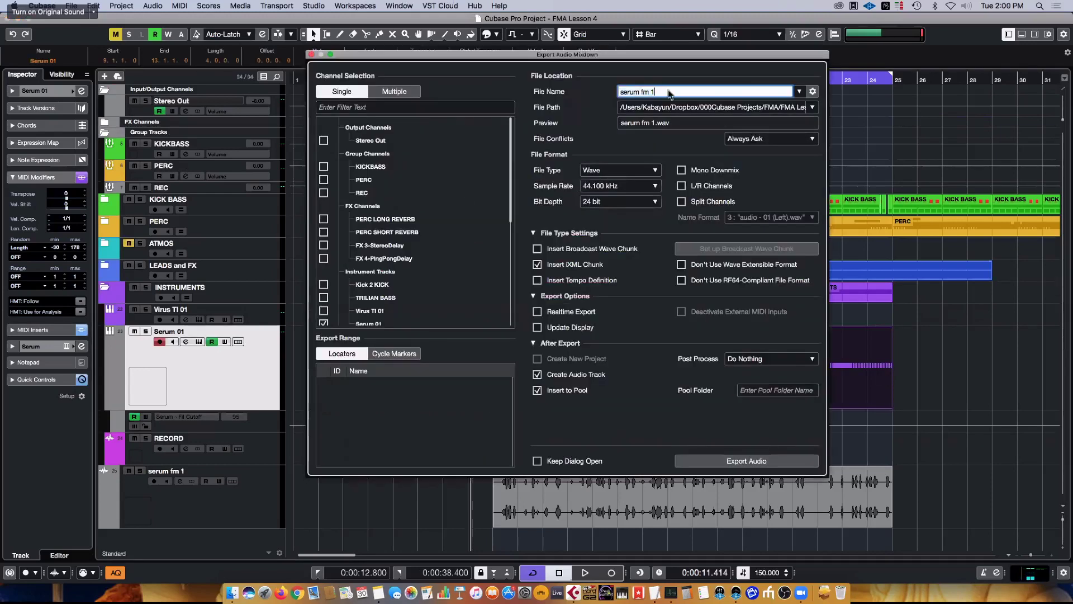
left_click(803, 460)
left_click(312, 54)
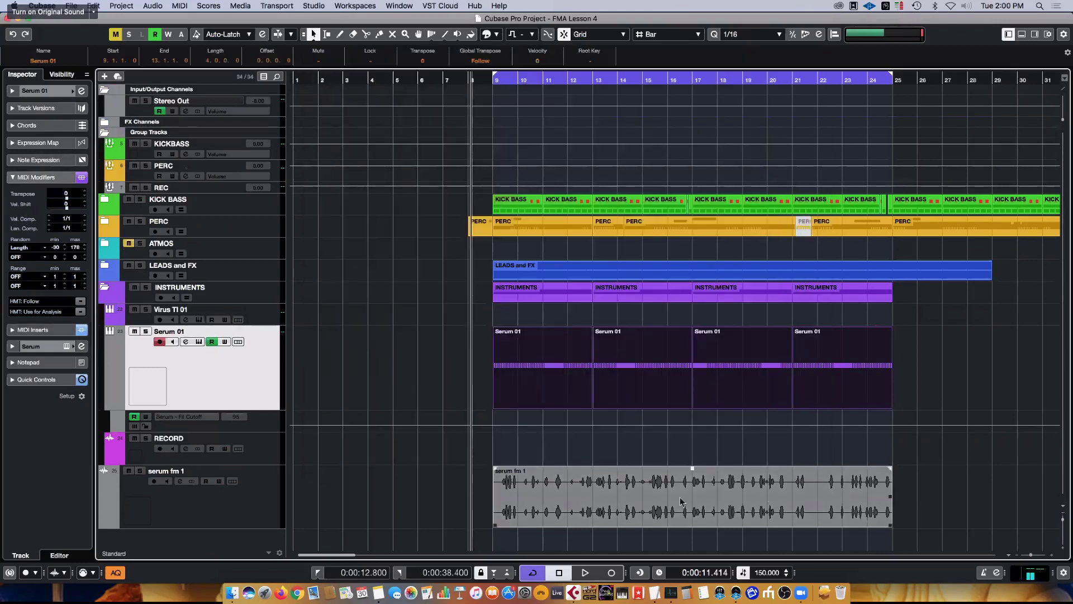
- Set the Serum 01 Density MIDI insert to 8 % and export the channel as "serum fm 2"
left_click(34, 329)
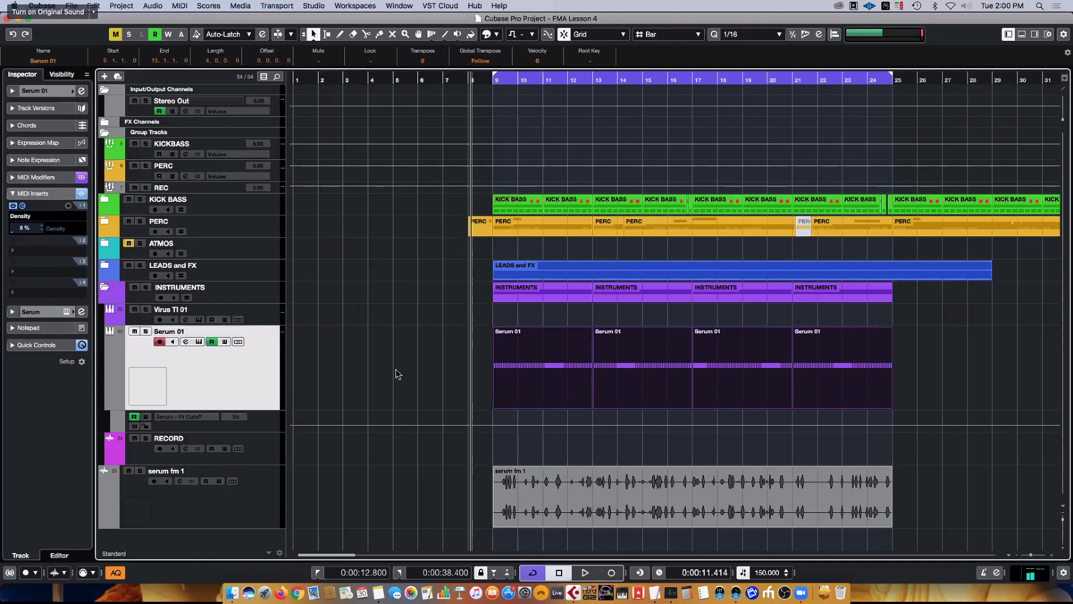
key("super+e")
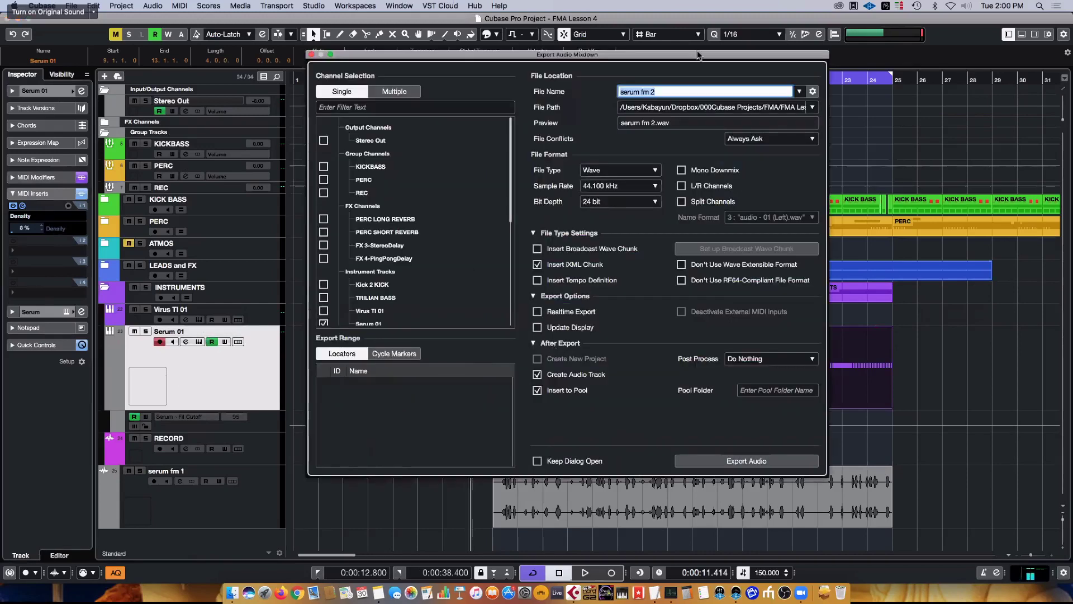
left_click(770, 460)
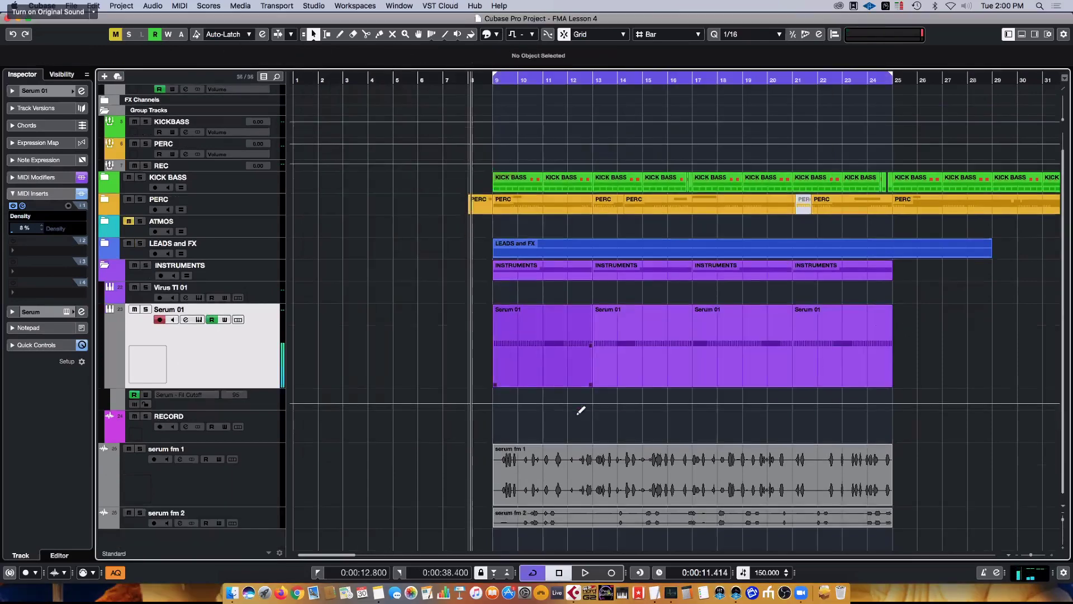
- Enlarge the serum fm 2 track and compare its waveform with serum fm 1 across the loop
left_click(253, 524)
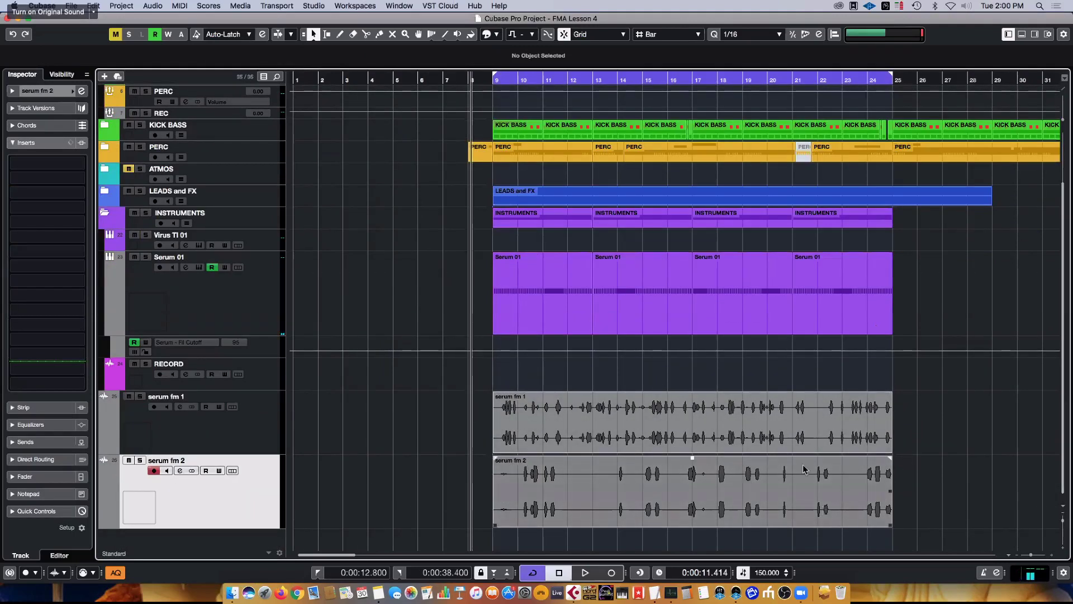
mouse_move(608, 81)
left_mouse_down()
mouse_move(605, 104)
mouse_move(605, 91)
left_mouse_up()
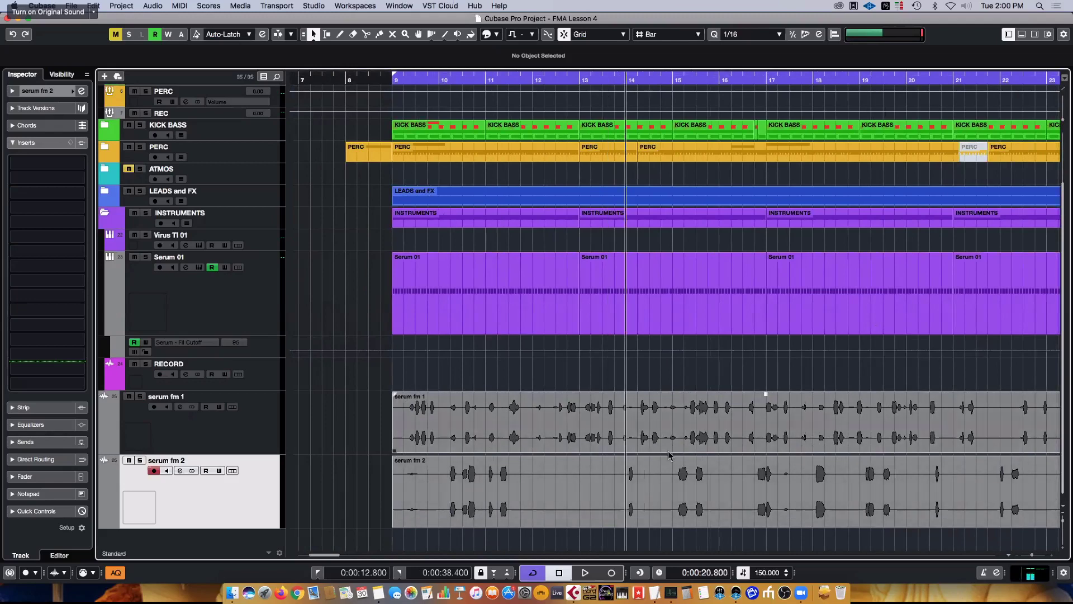
scroll(736, 456, "right", 5)
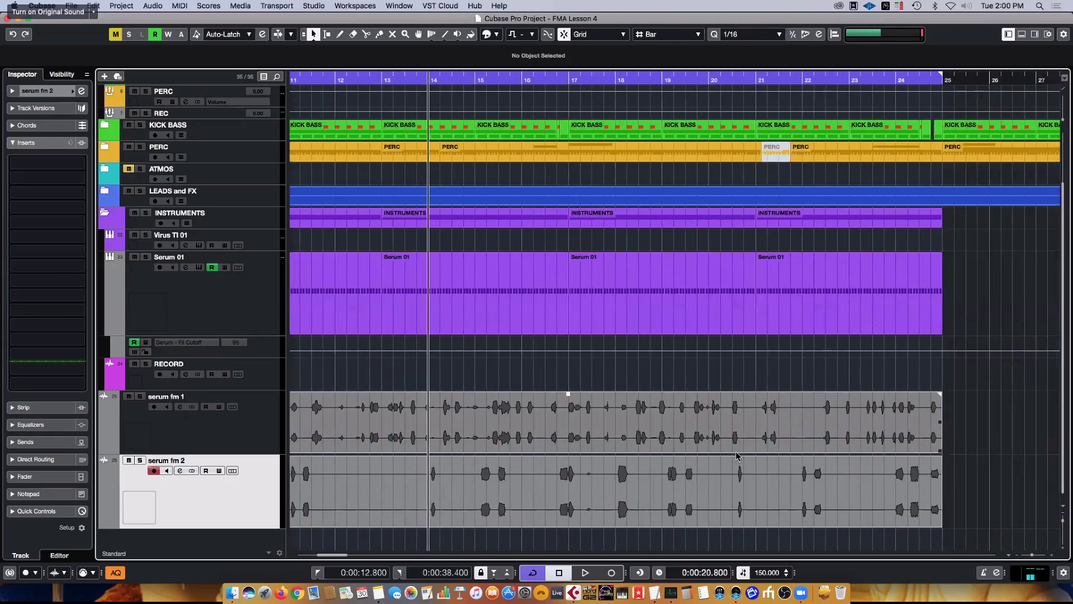
- Move the serum fm 2 clip onto the serum fm 1 track at bar 30, mute Serum 01 and select the serum fm 1 track
left_click(129, 460)
key("g")
key("g")
key("g")
key("g")
key("g")
key("g")
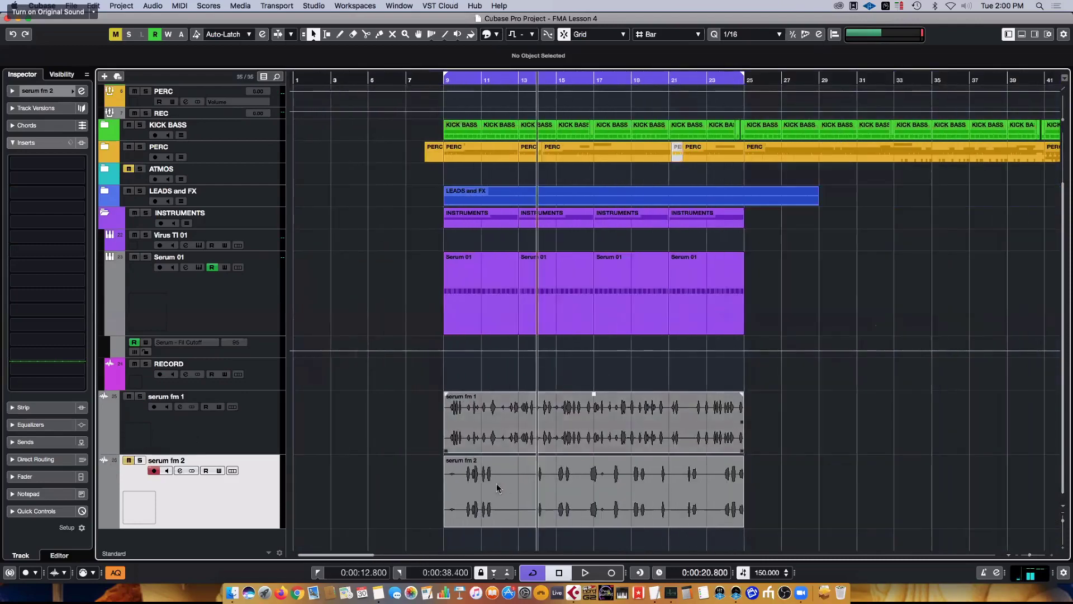
left_click_drag(484, 488, 786, 435)
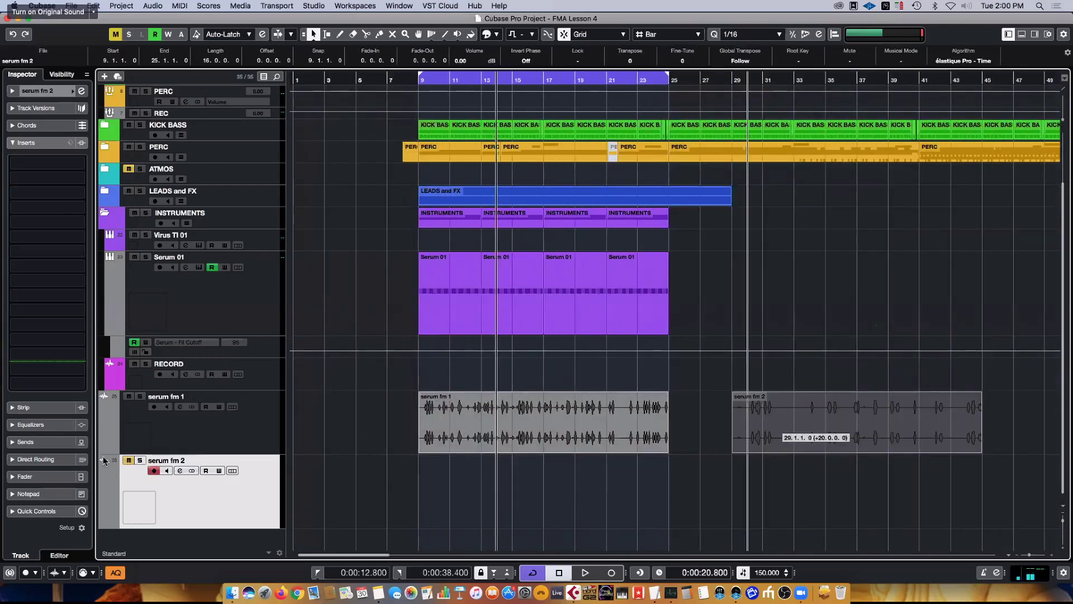
left_click(131, 460)
left_click(164, 427)
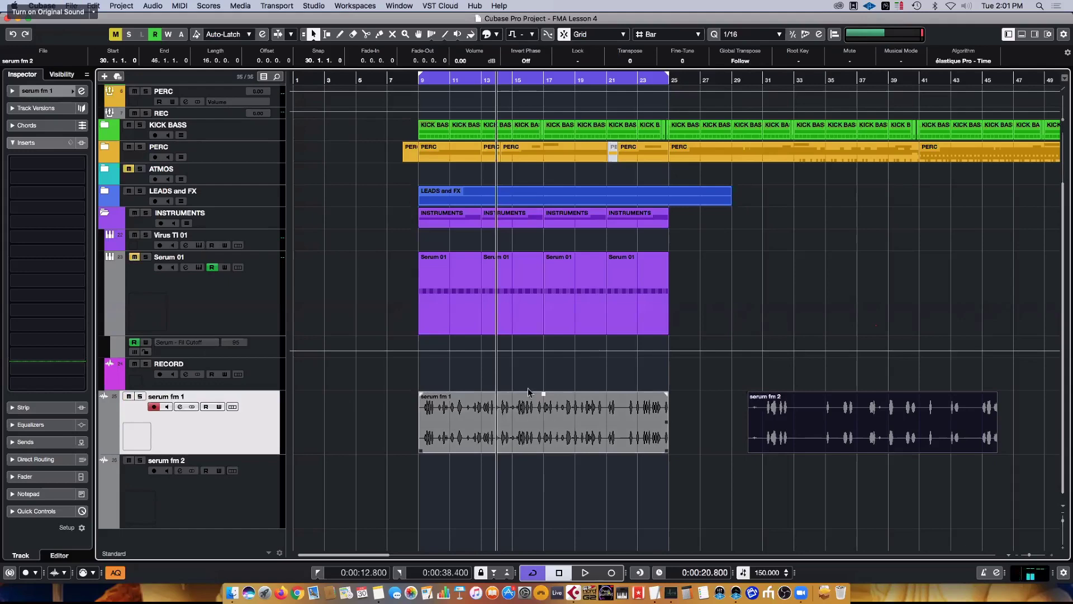
- Insert PingPongDelay in the fourth insert slot of the serum fm 1 track
left_click(56, 208)
type("ping")
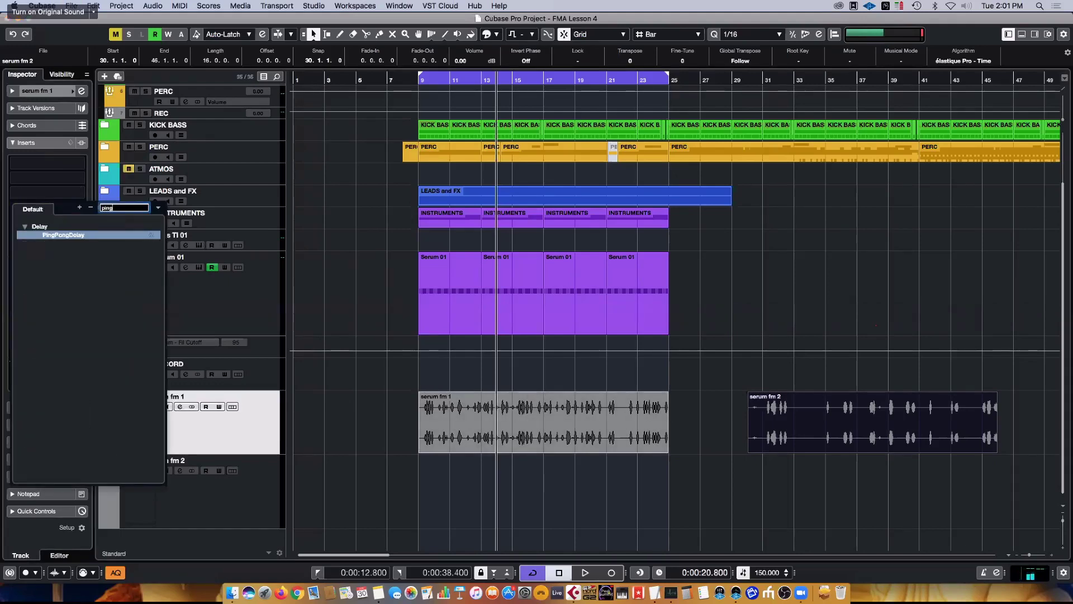
left_click(78, 236)
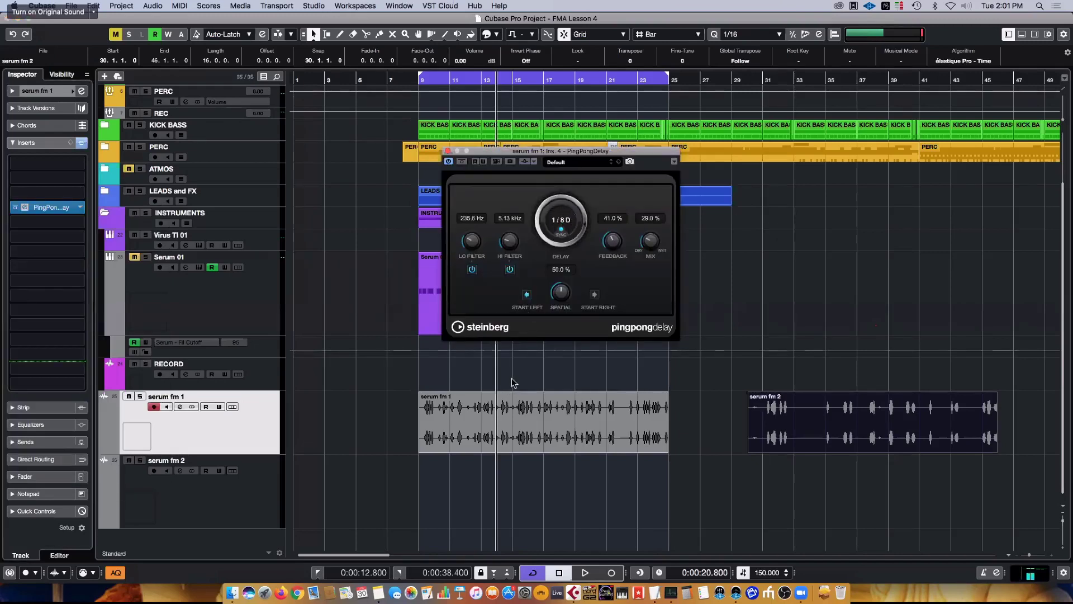
- Solo the serum fm 1 track during playback, lower its fader to -2.28 dB and stop playback
key("space")
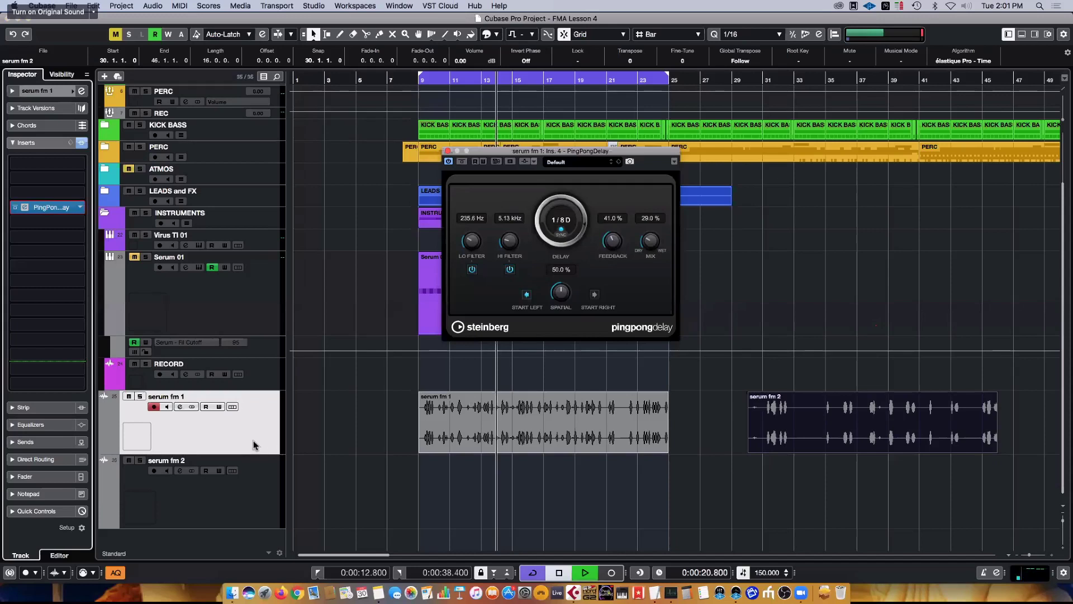
left_click(141, 396)
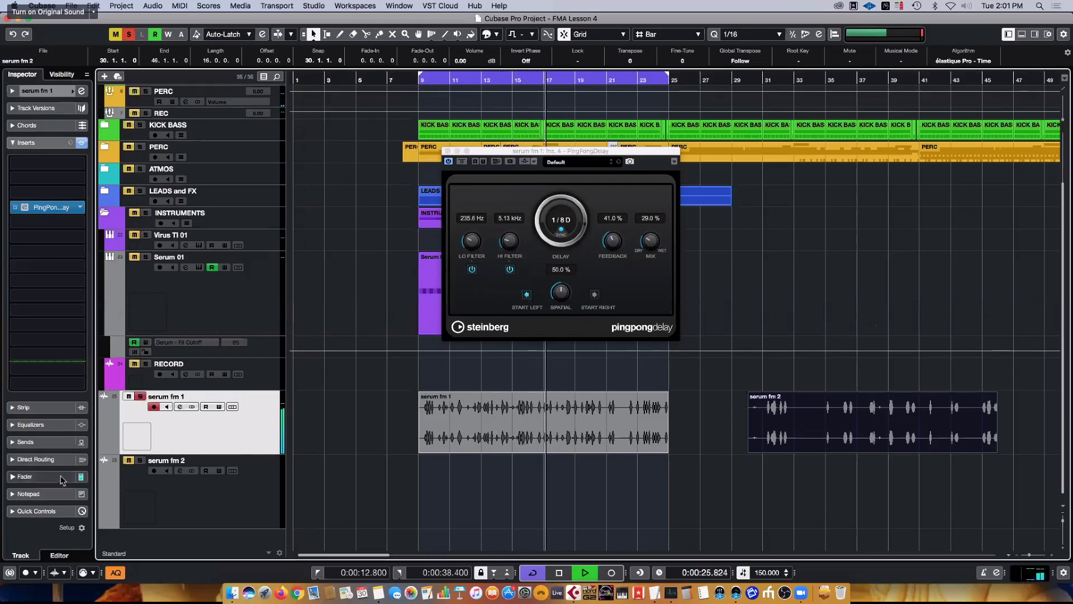
left_click(33, 477)
left_click_drag(29, 313, 29, 322)
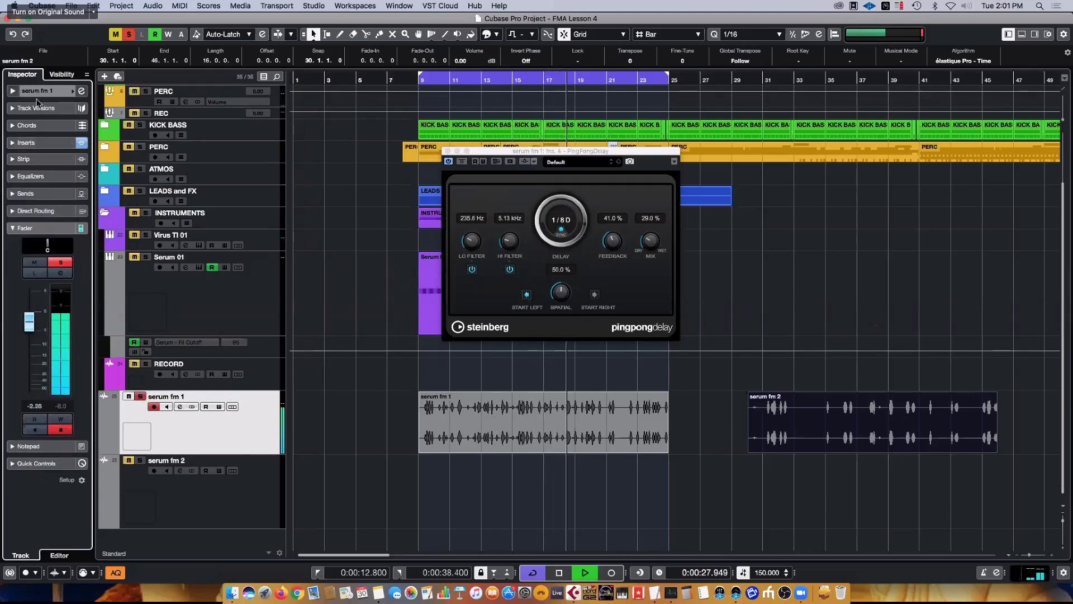
key("space")
- Insert FabFilter Pro-Q 3 on the serum fm 1 track, in a slot after PingPongDelay
left_click(28, 142)
left_click(47, 268)
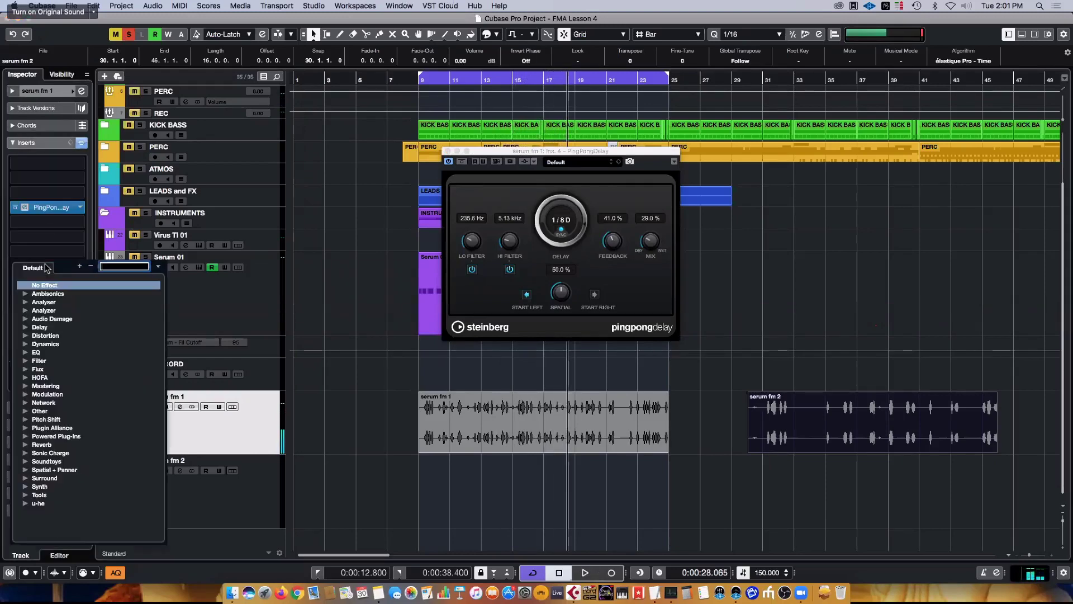
type("pro")
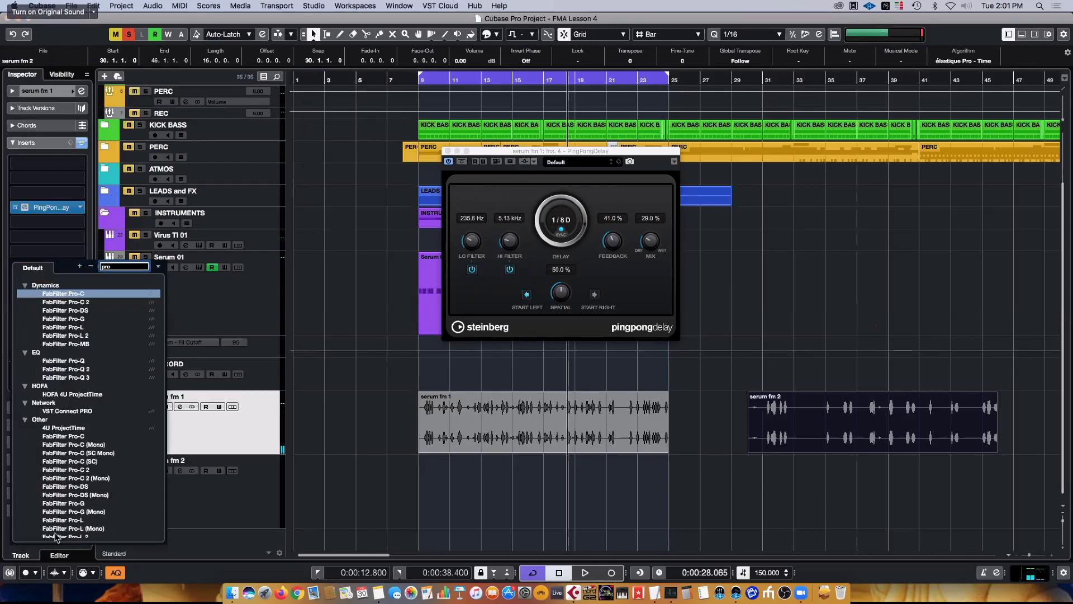
key("Escape")
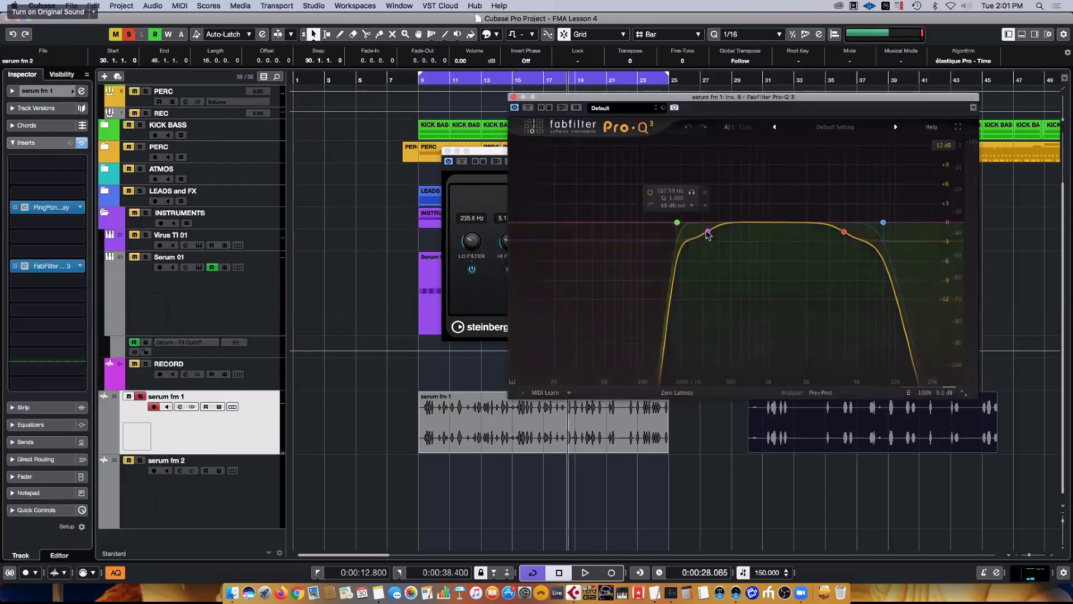
- Slightly reduce the low-shelf and high-shelf cuts in Pro-Q 3 during playback, and close both plug-in windows
left_click_drag(707, 232, 708, 228)
key("space")
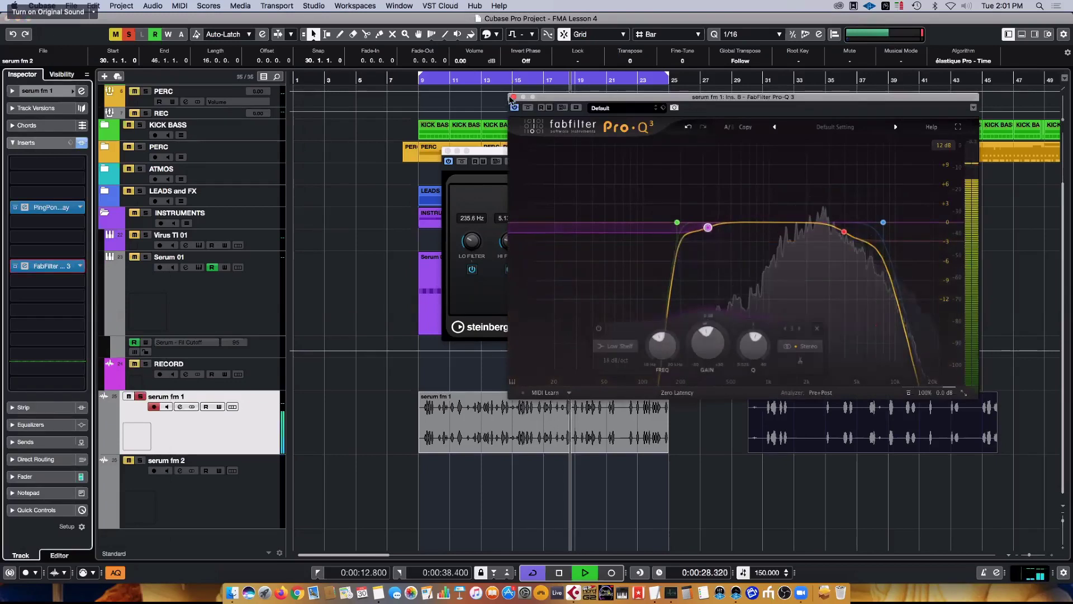
left_click(844, 230)
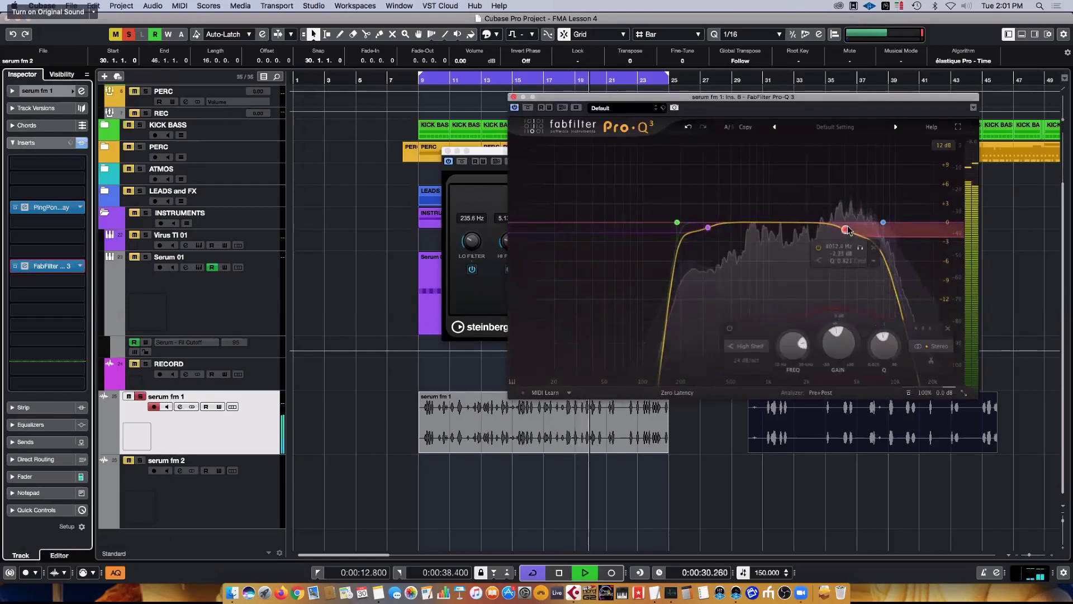
left_click(514, 97)
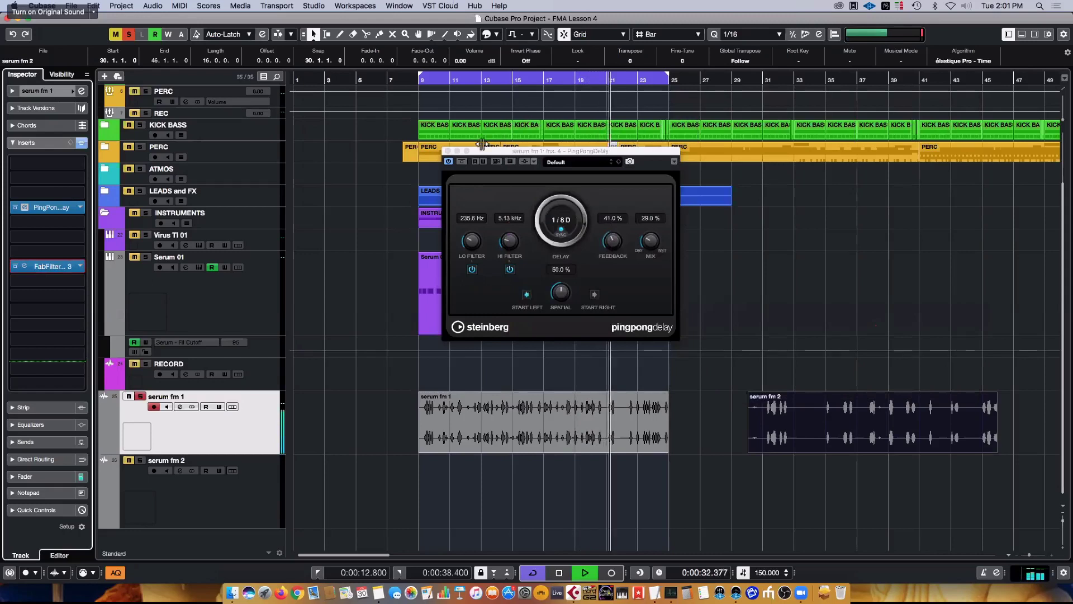
left_click(448, 151)
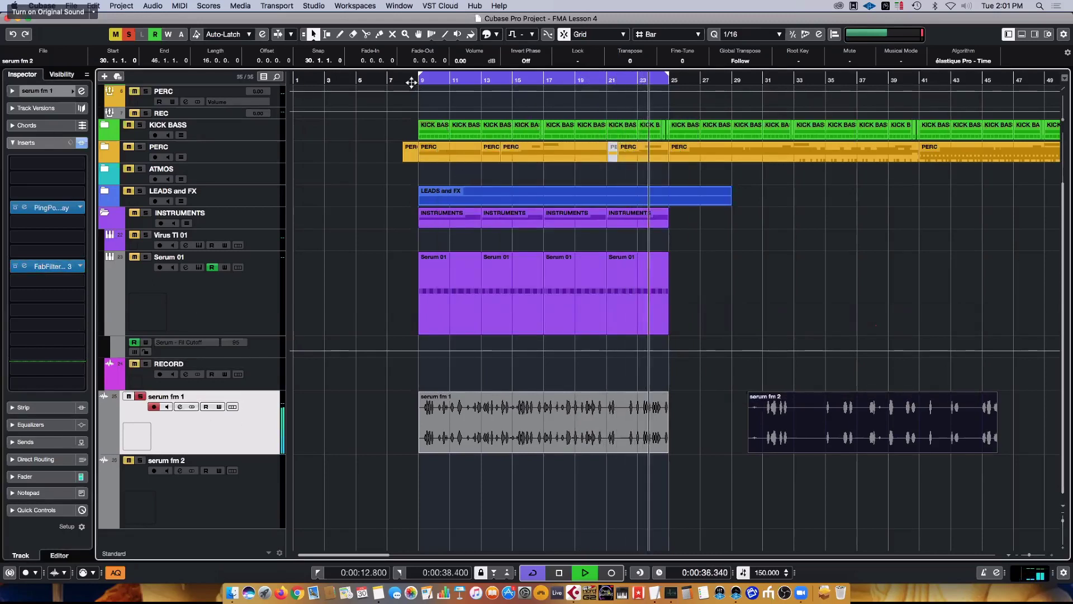
- Play the soloed serum fm 1 track from just before bar 9, lower its fader to -5.71 dB and stop playback
left_click_drag(413, 95, 405, 159)
left_click(25, 476)
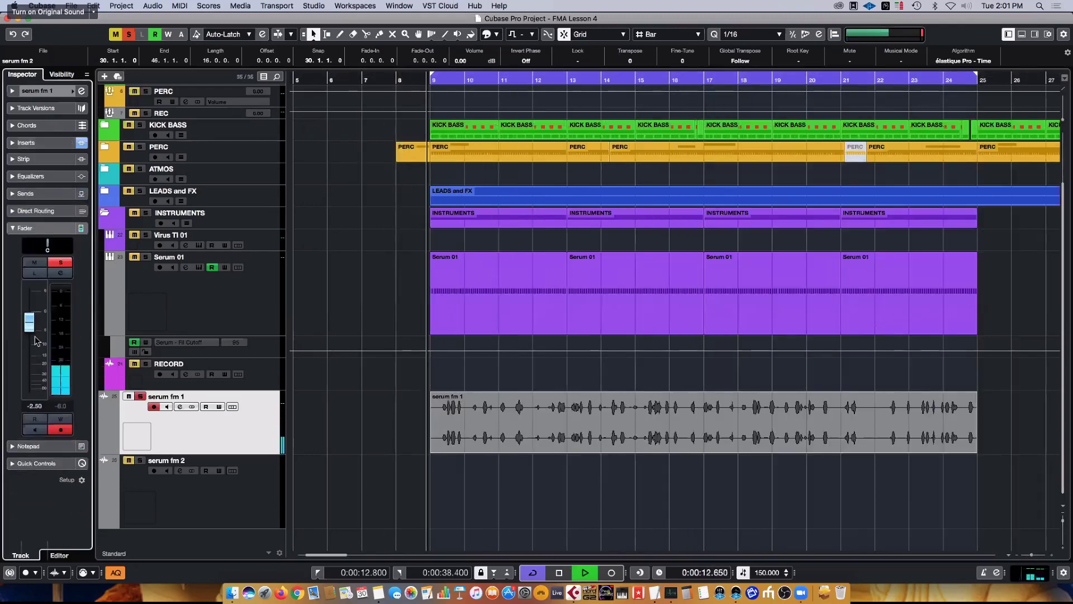
key("space")
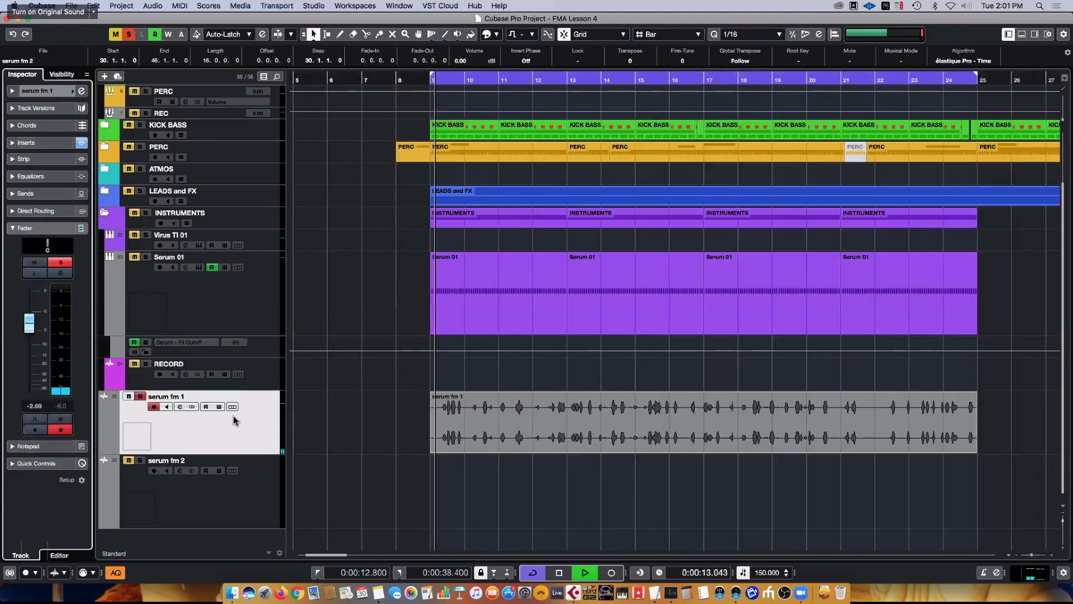
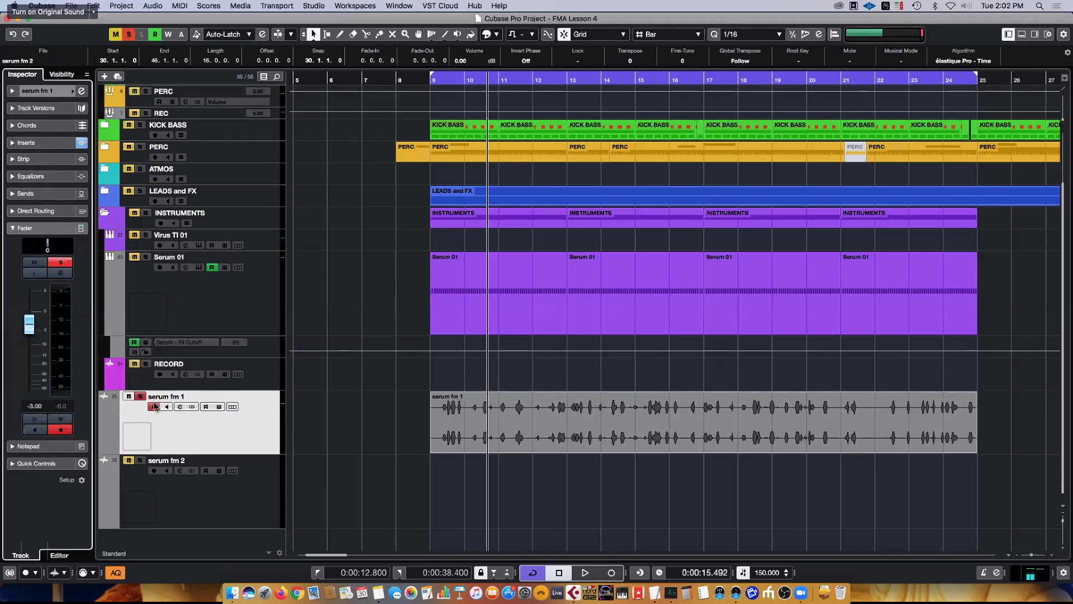
key("space")
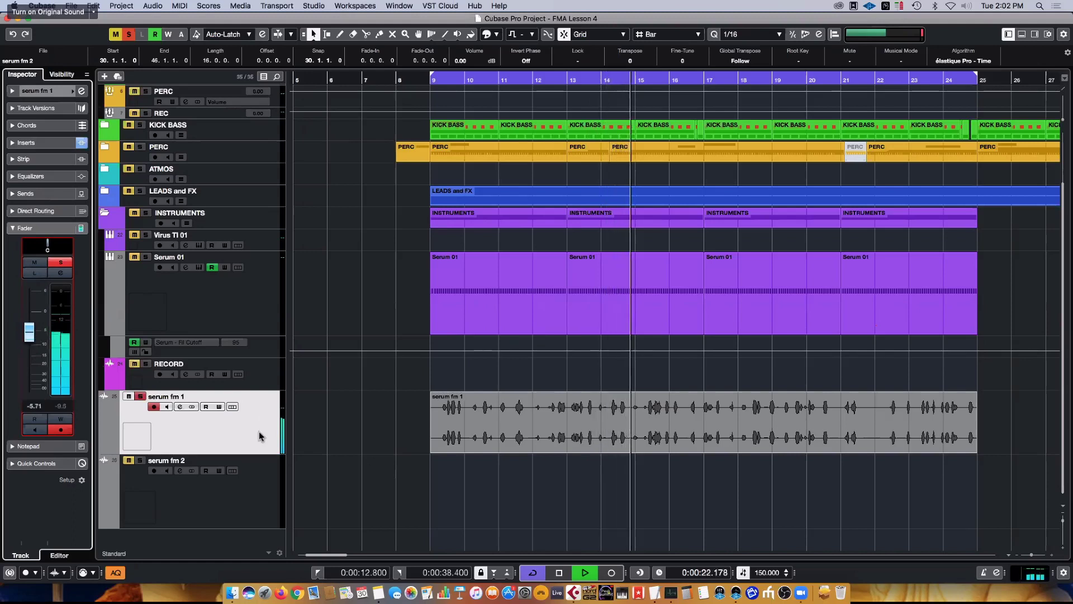
key("space")
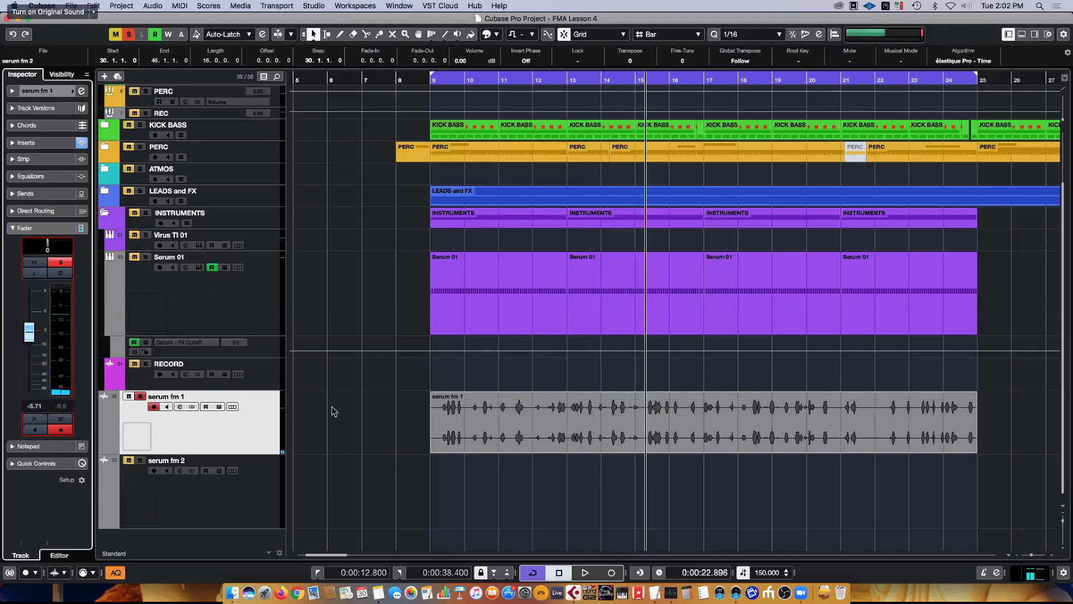
- Unsolo the serum fm 1 track during playback to hear it with the full mix, and stop playback
key("space")
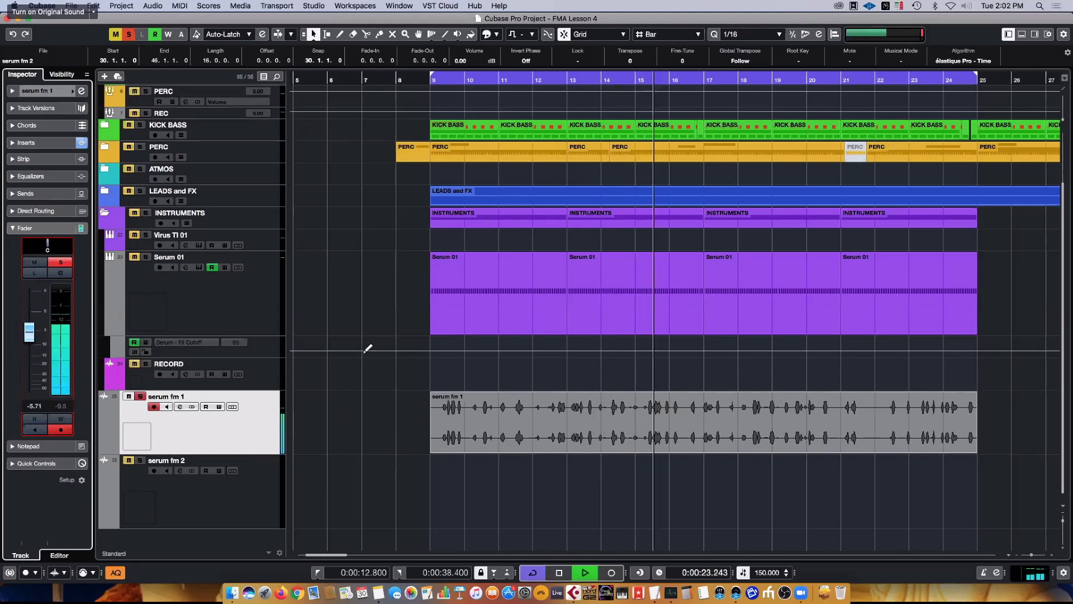
left_click(142, 396)
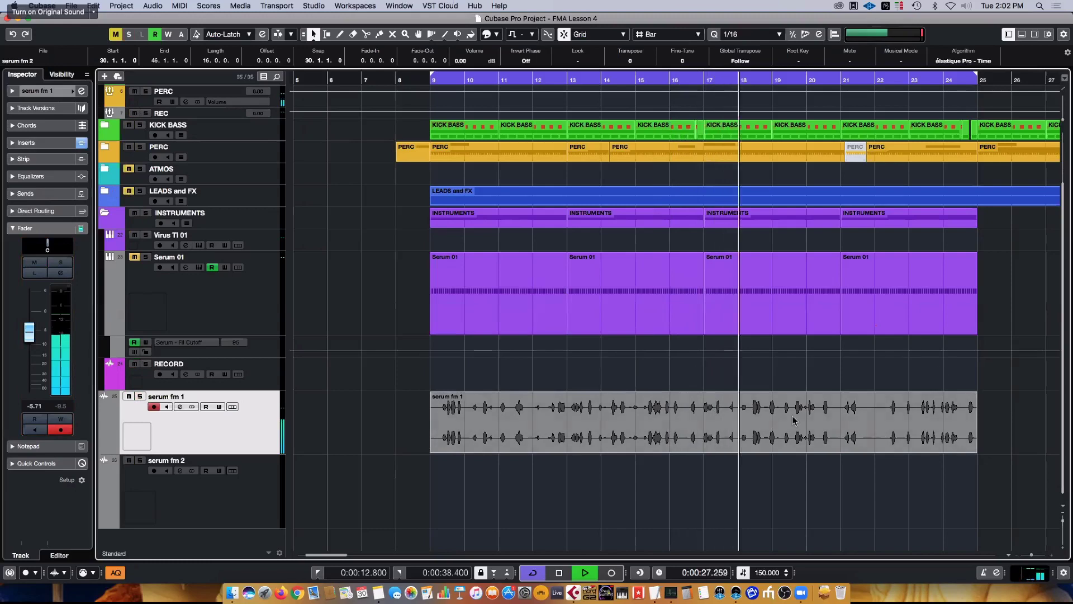
left_click(179, 307)
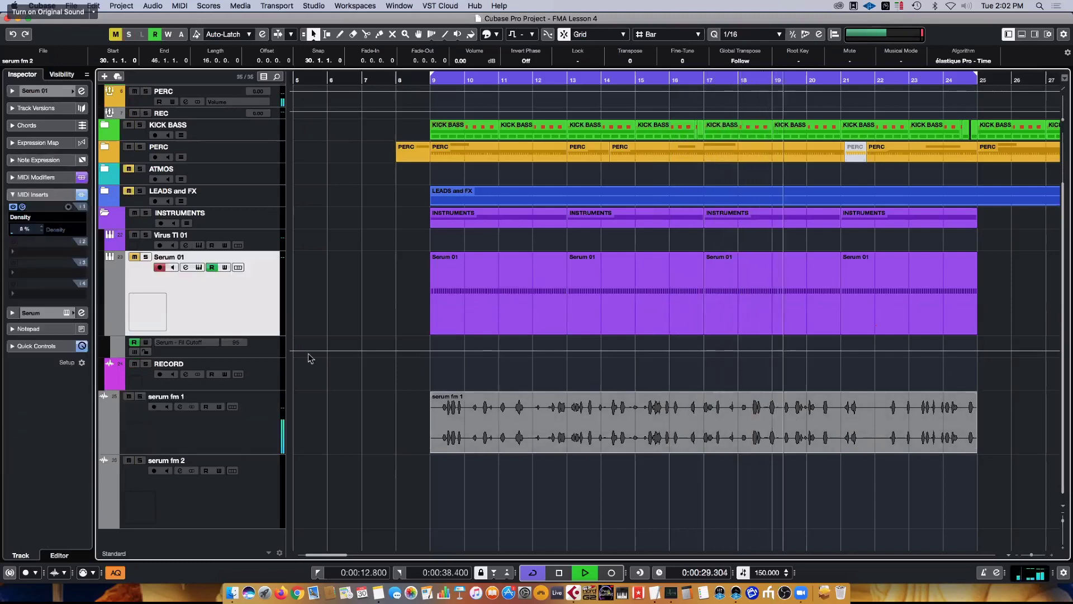
left_click(247, 446)
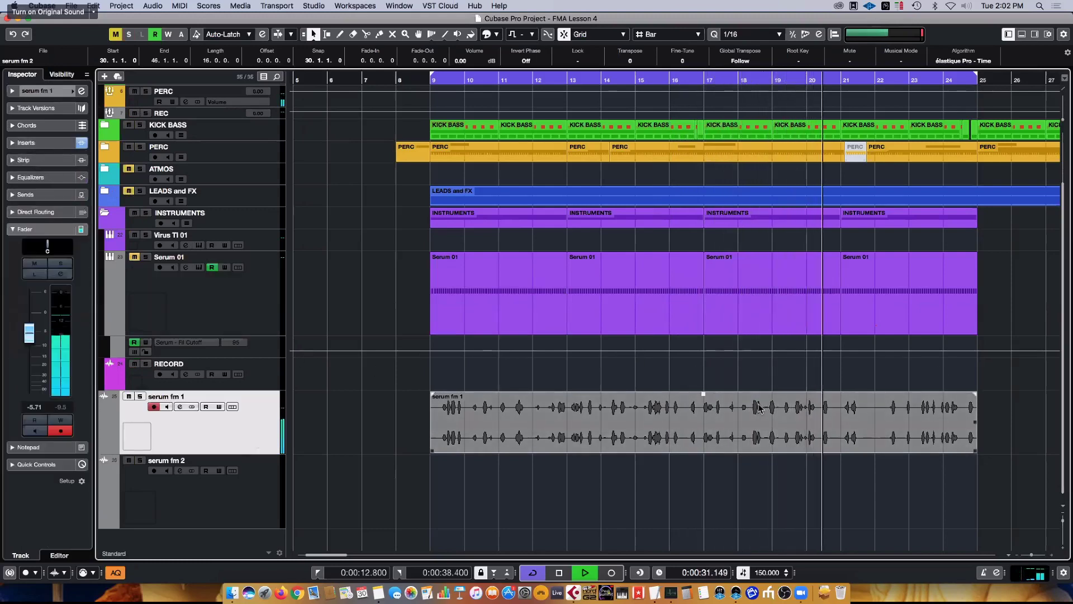
key("h")
key("h")
key("h")
key("h")
key("h")
key("g")
key("g")
key("g")
key("g")
key("g")
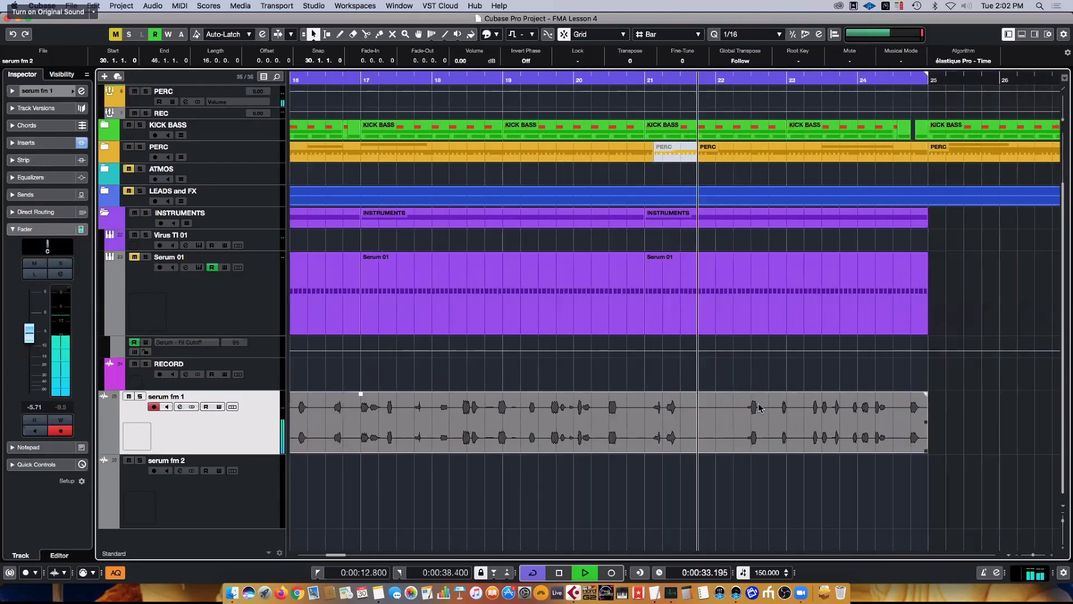
key("g")
key("space")
- Rearrange the two clips on the serum fm 1 track so serum fm 2 starts at bar 9 and serum fm 1 at bar 25
left_click_drag(417, 425, 823, 438)
left_click_drag(551, 422, 410, 428)
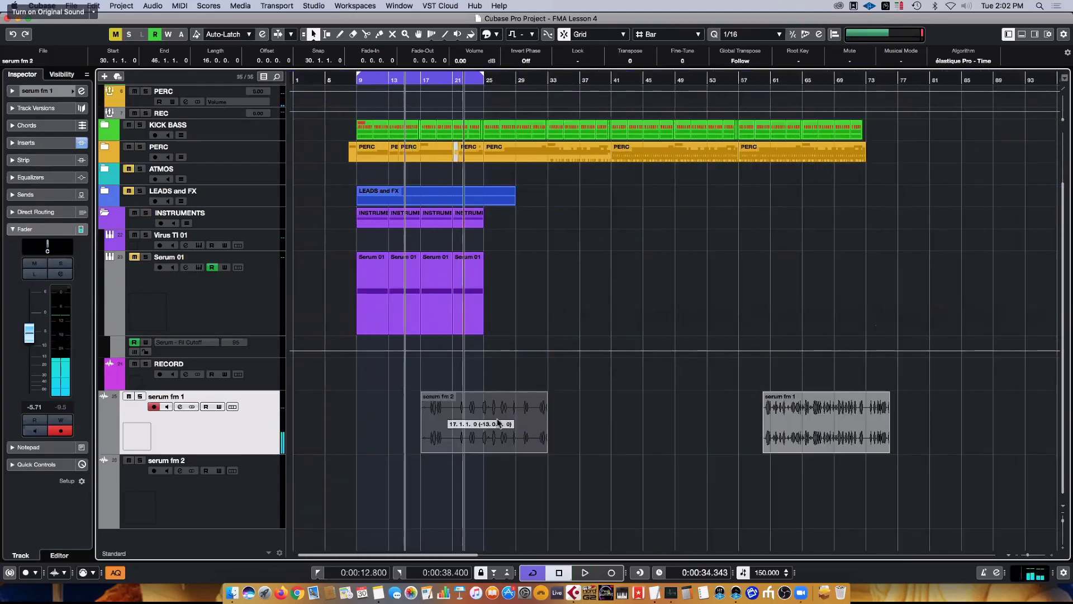
left_click_drag(510, 394, 461, 422)
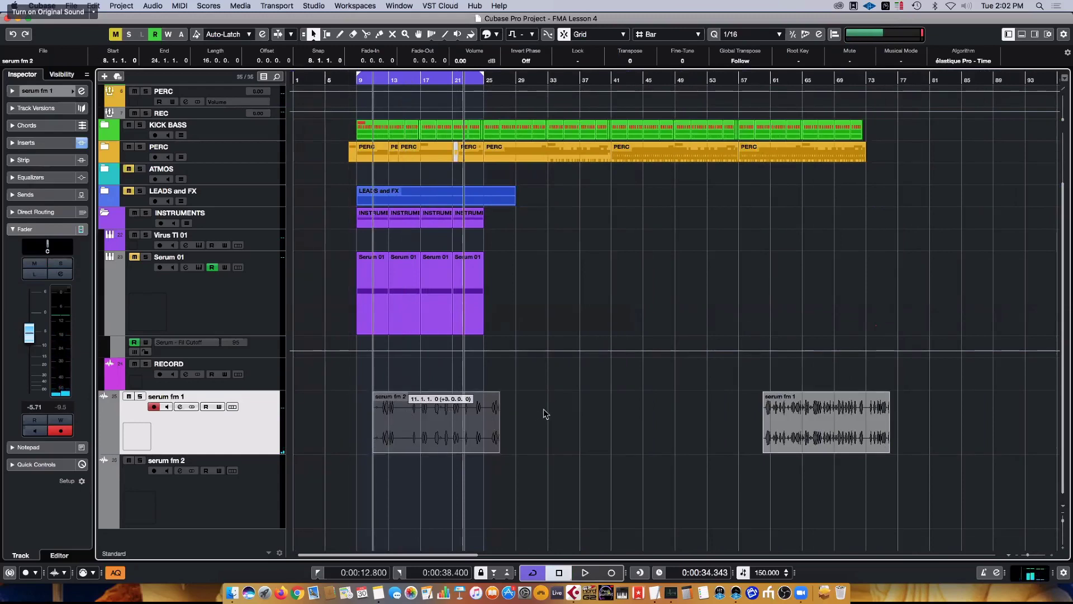
left_click(640, 403)
left_click_drag(417, 425, 361, 425)
left_click_drag(814, 426, 504, 423)
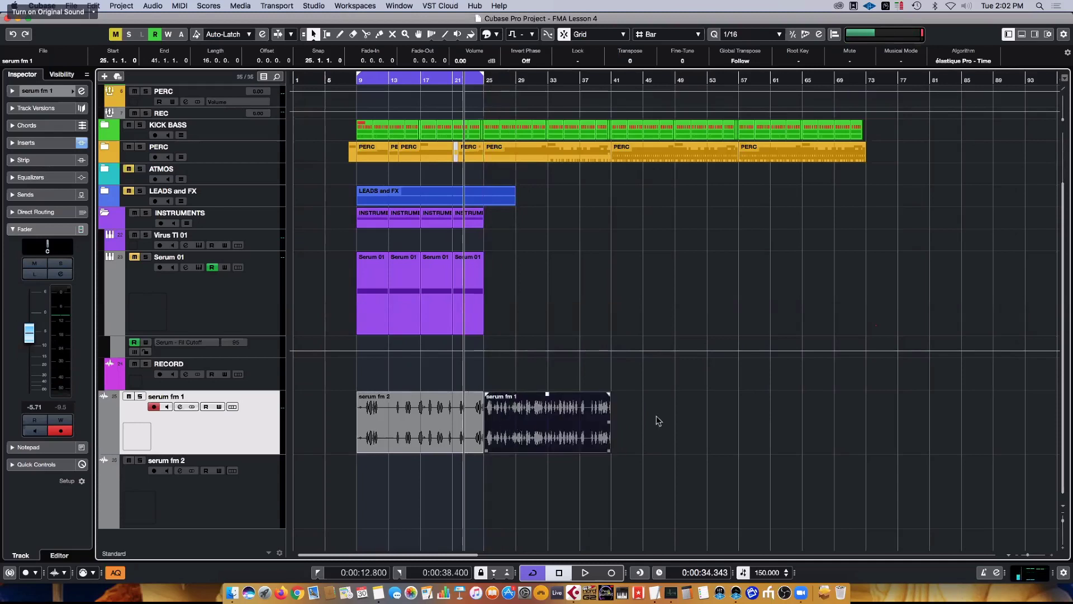
- Set the loop locators around both serum clips, play from bar 9 and stop playback
left_click_drag(665, 424, 428, 435)
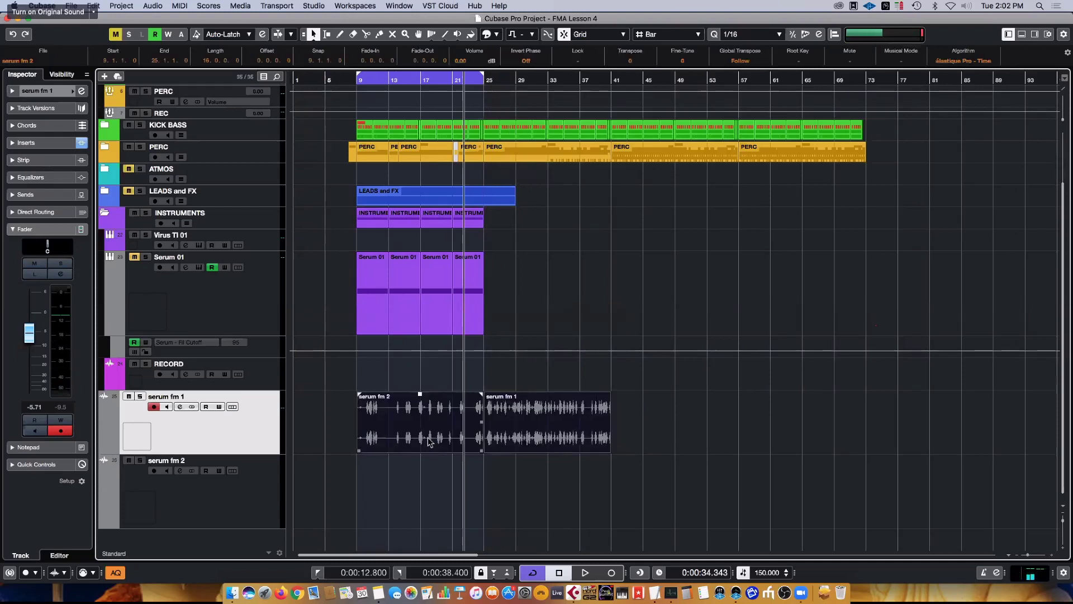
key("p")
key("KP_1")
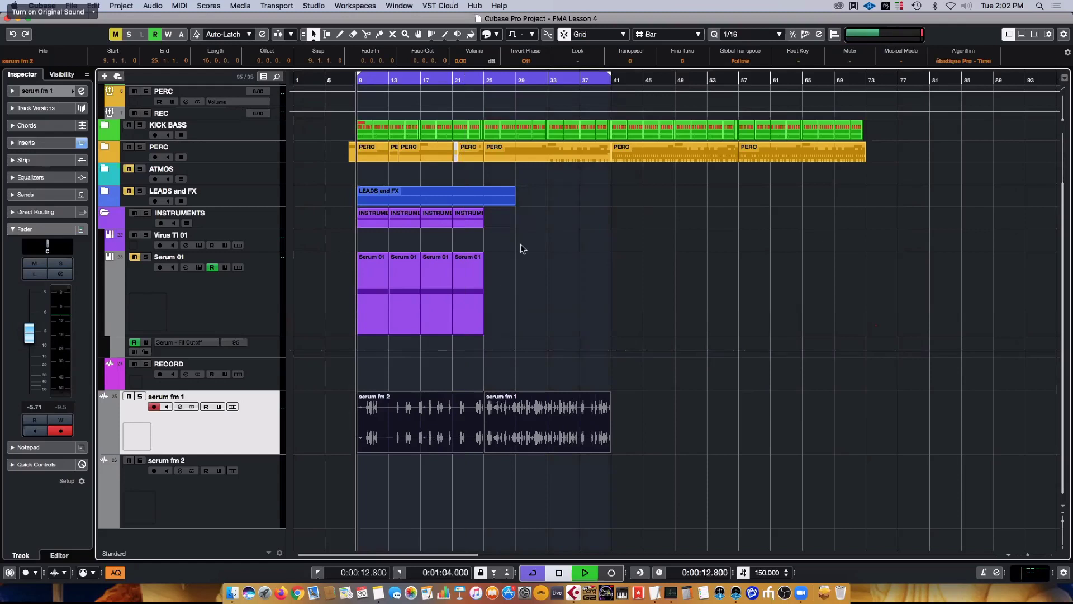
key("space")
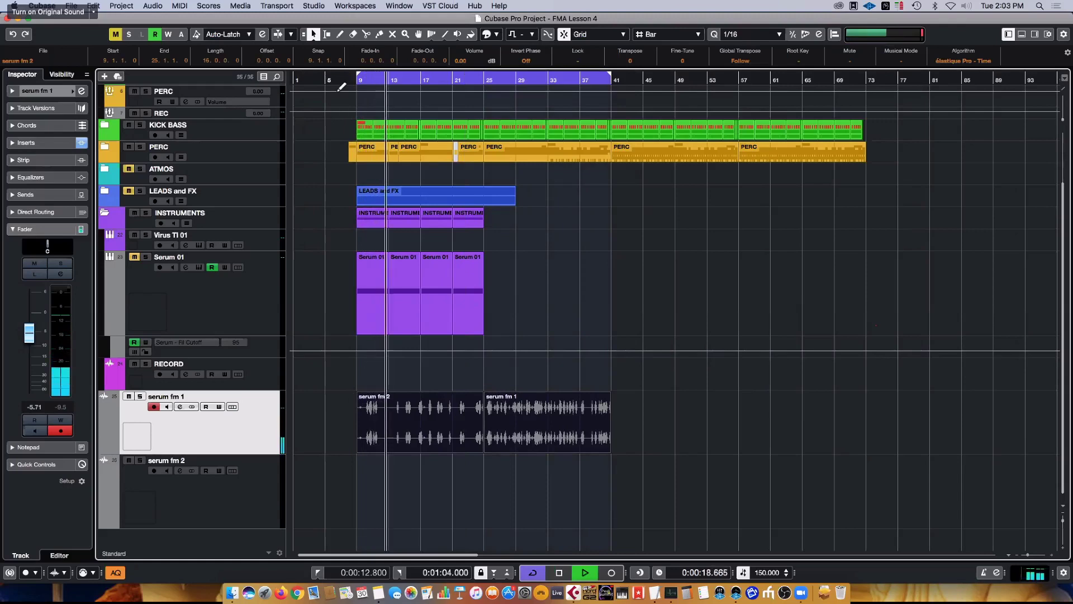
left_click_drag(342, 87, 360, 194)
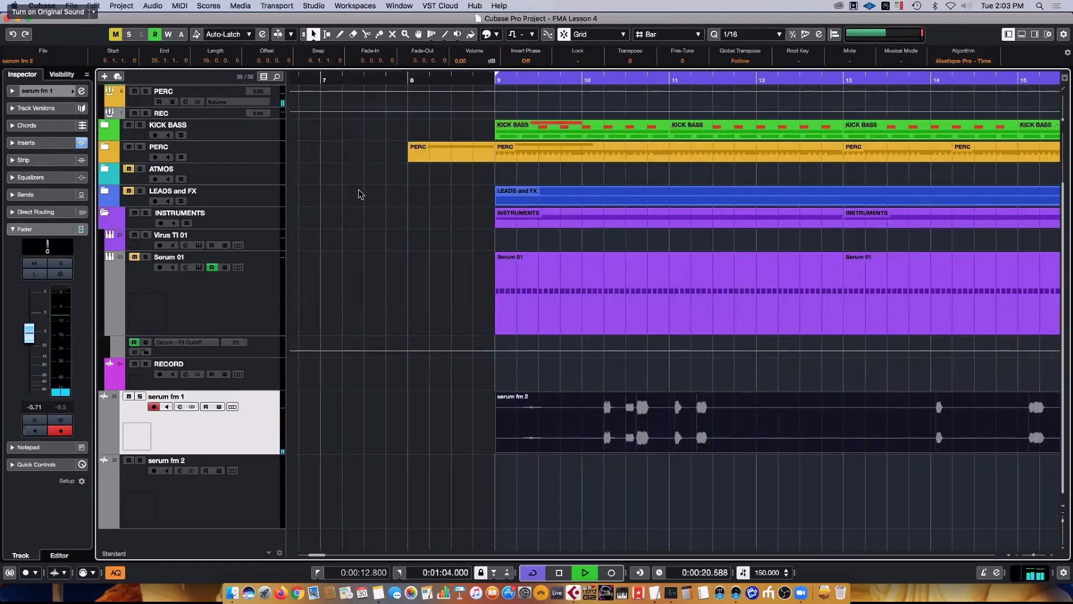
left_click(608, 427)
key("space")
- Make the serum fm 1 track slightly taller and remove the empty serum fm 2 track
left_click_drag(246, 452, 248, 468)
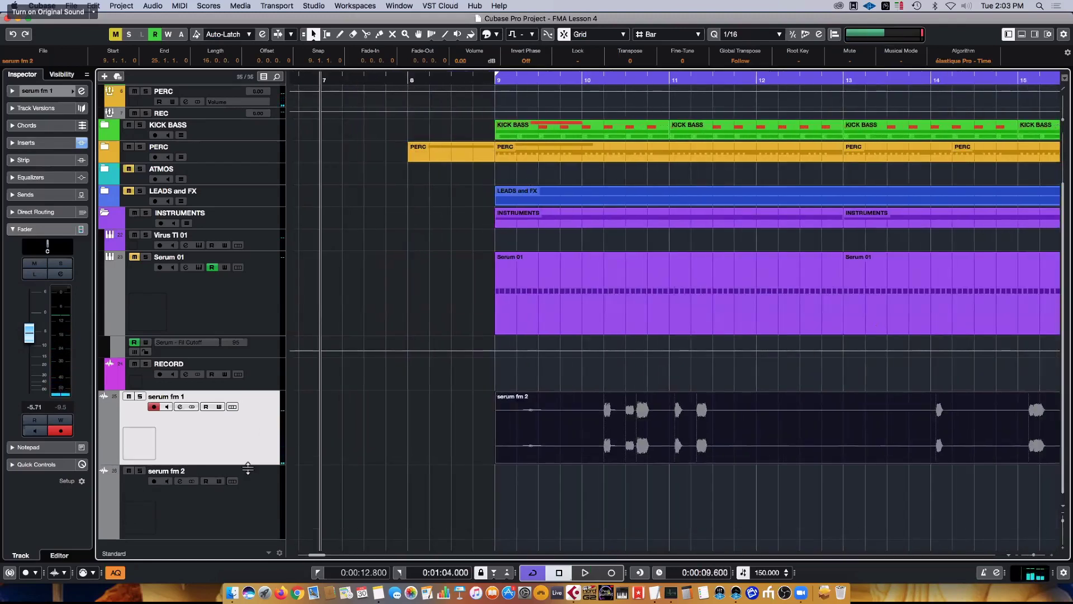
right_click(259, 494)
left_click(280, 529)
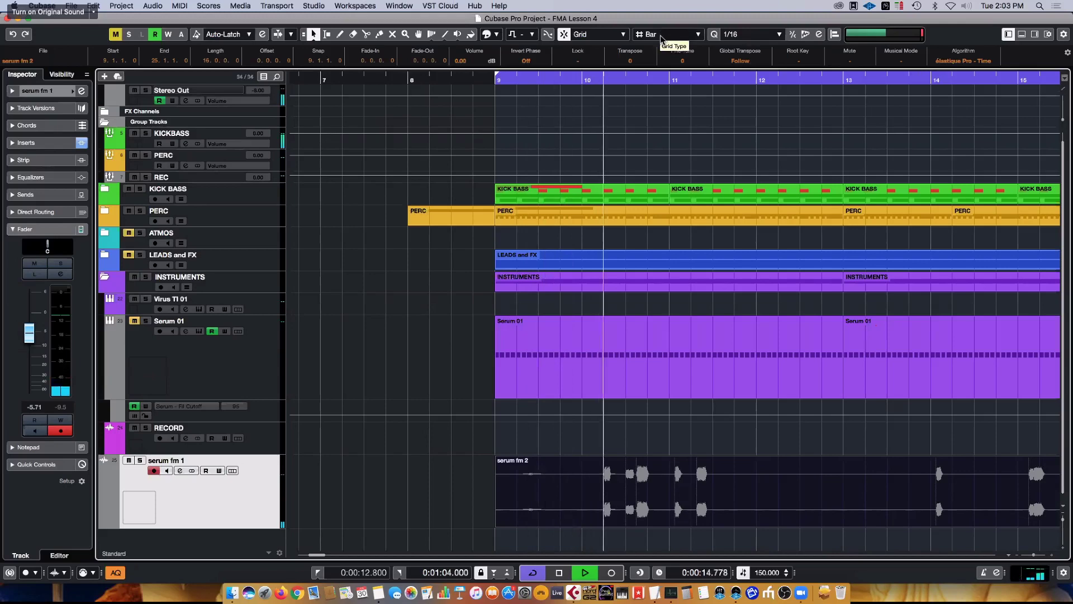
- Set the grid type to Beat, split the serum fm 2 clip at bars 11 and 12, and delete the piece in between
scroll(662, 39, "down", 1)
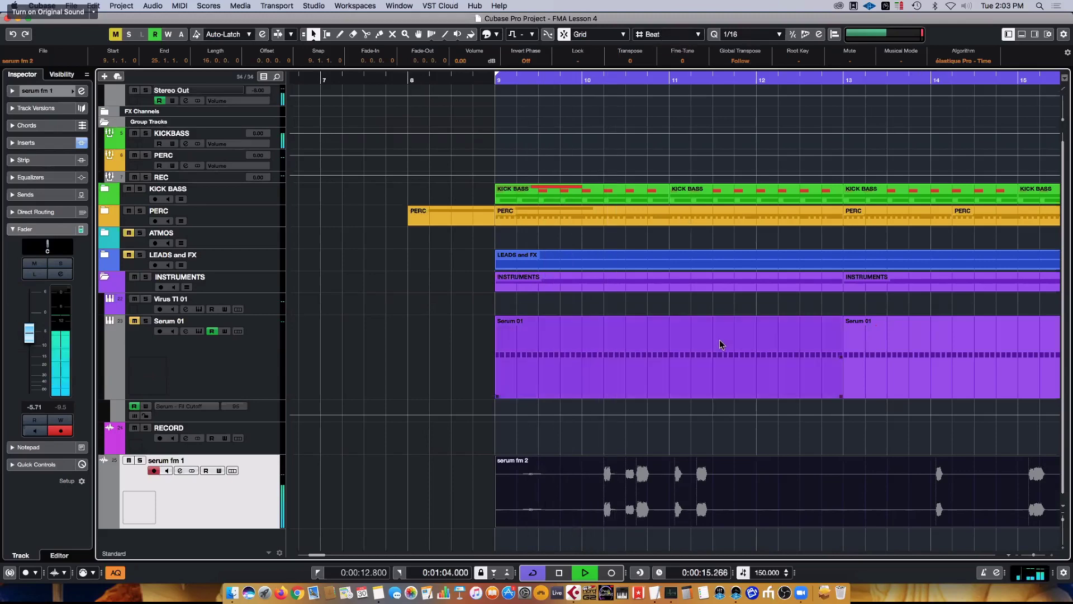
left_click(671, 479, "alt")
left_click(756, 480, "alt")
left_click(713, 500)
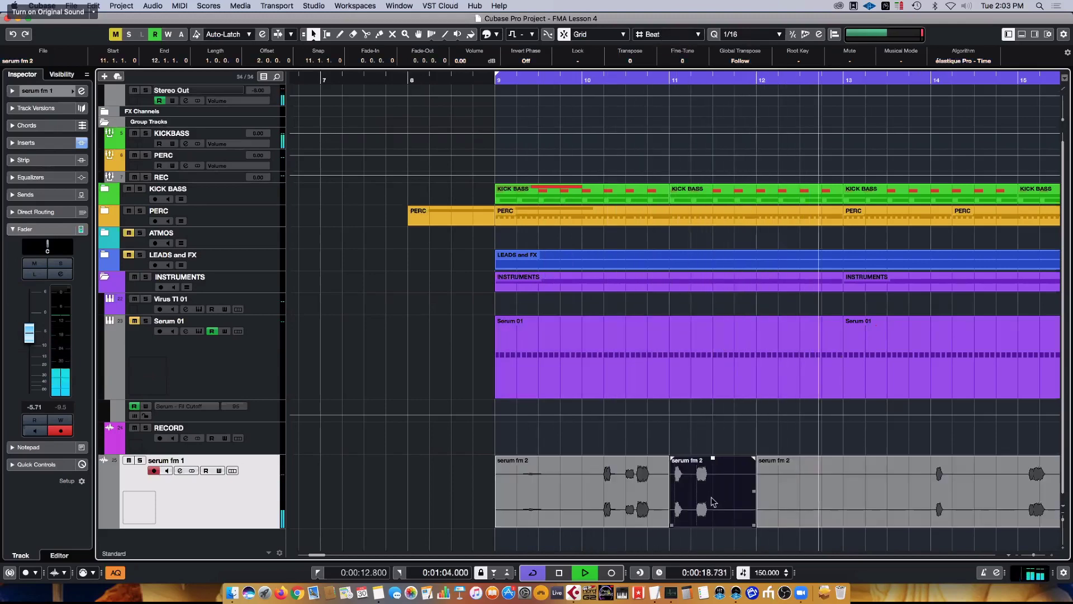
key("Delete")
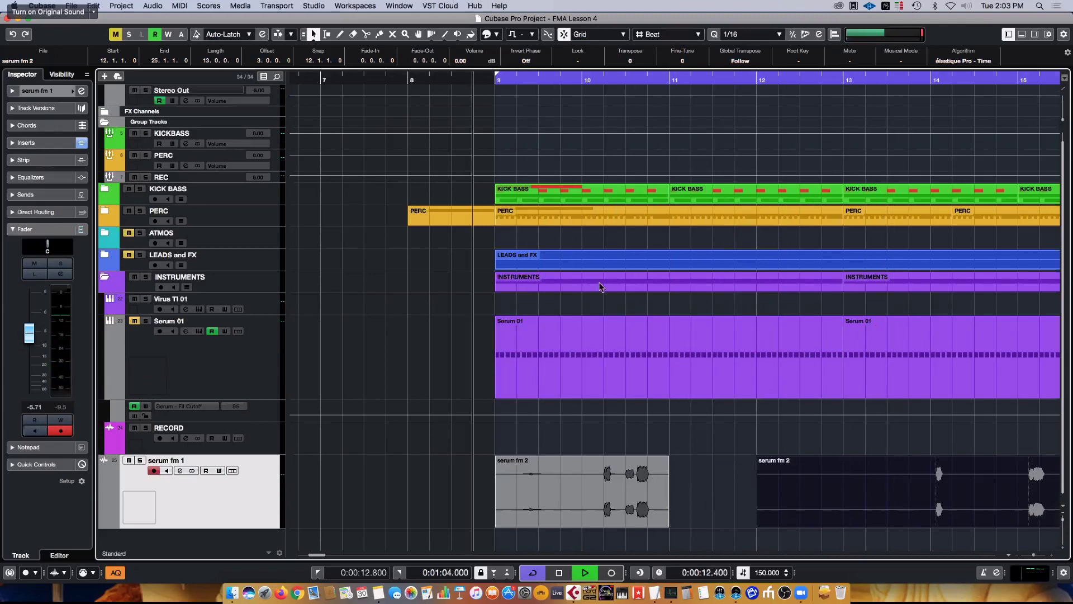
- Trim the start of the remaining long serum fm 2 clip from bar 12 to bar 13
scroll(599, 509, "right", 5)
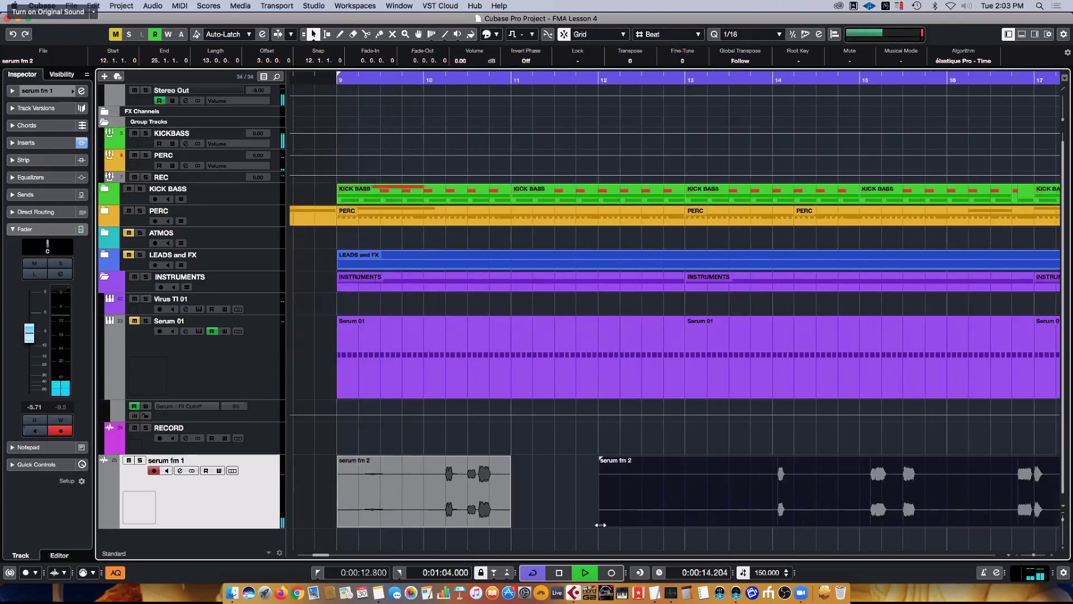
left_click_drag(600, 524, 688, 525)
scroll(585, 453, "right", 1)
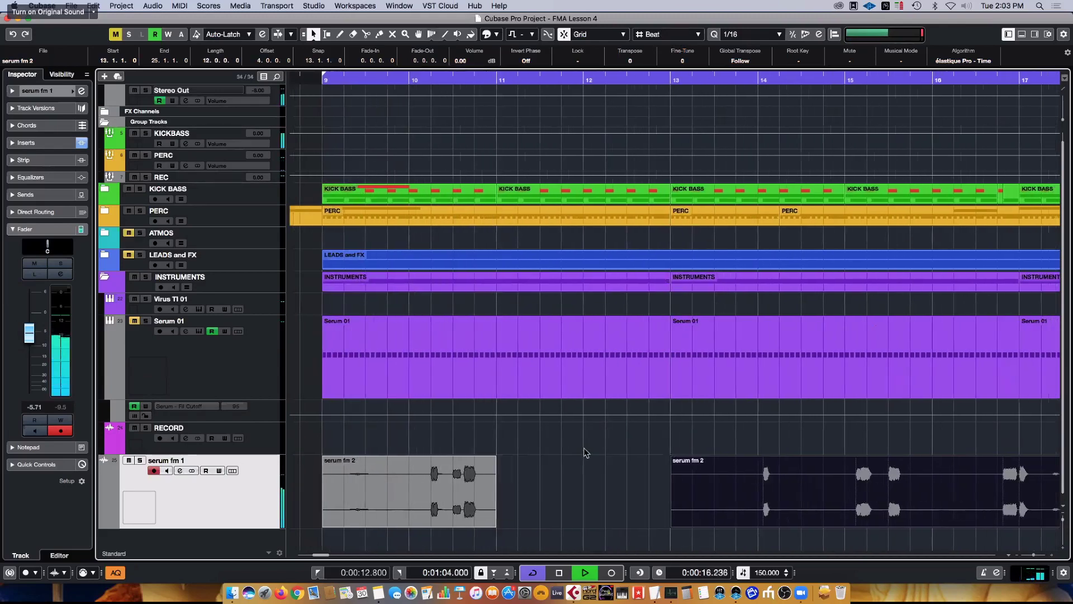
- Split the long serum fm 2 clip at bars 15 and 14 and delete the silent bar 13 piece
scroll(585, 453, "right", 4)
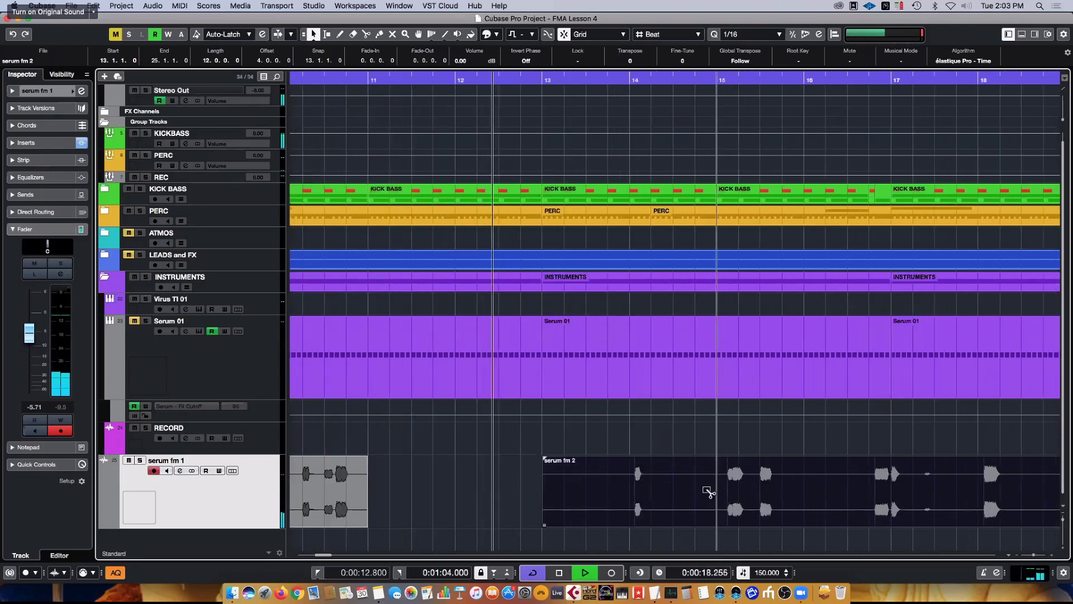
left_click(710, 491, "alt")
left_click(626, 490, "alt")
left_click(592, 499)
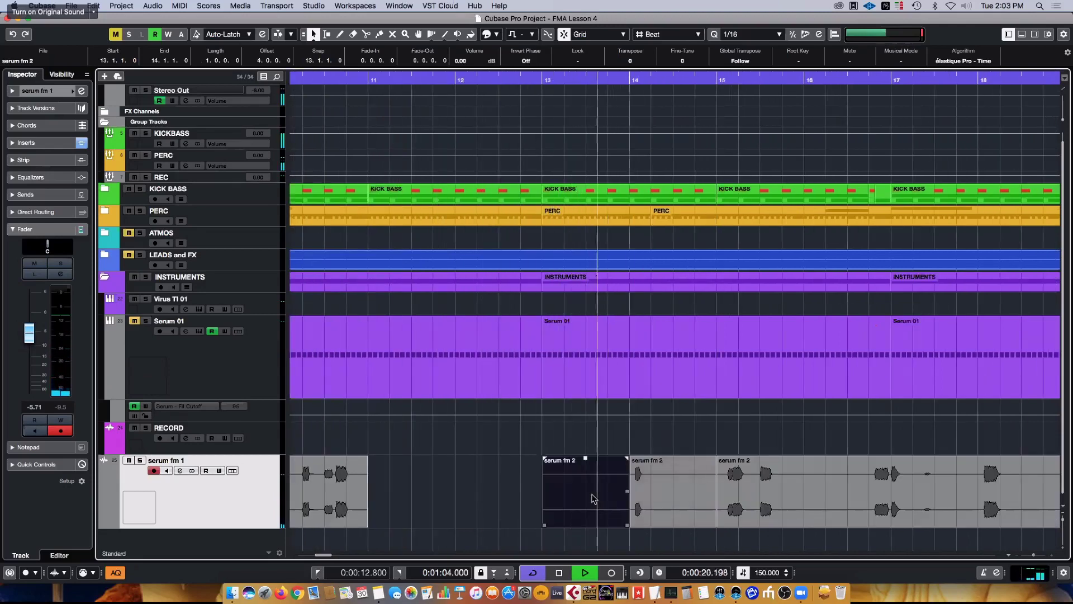
key("Delete")
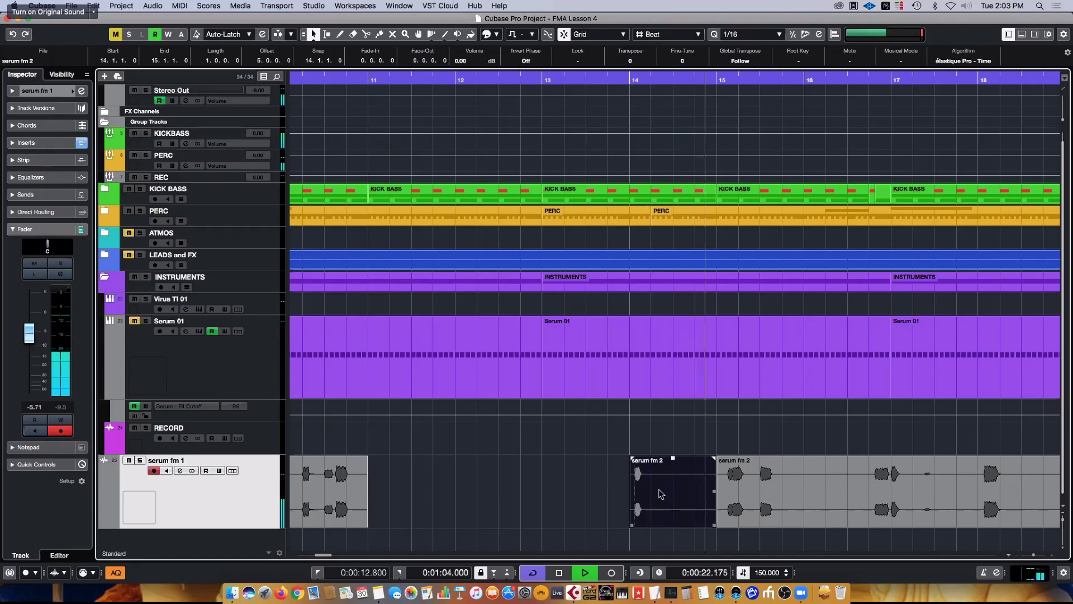
- Stop playback and move the one-bar serum fm 2 clip from bar 14 to bar 13
key("space")
left_click_drag(648, 492, 576, 500)
scroll(570, 498, "left", 5)
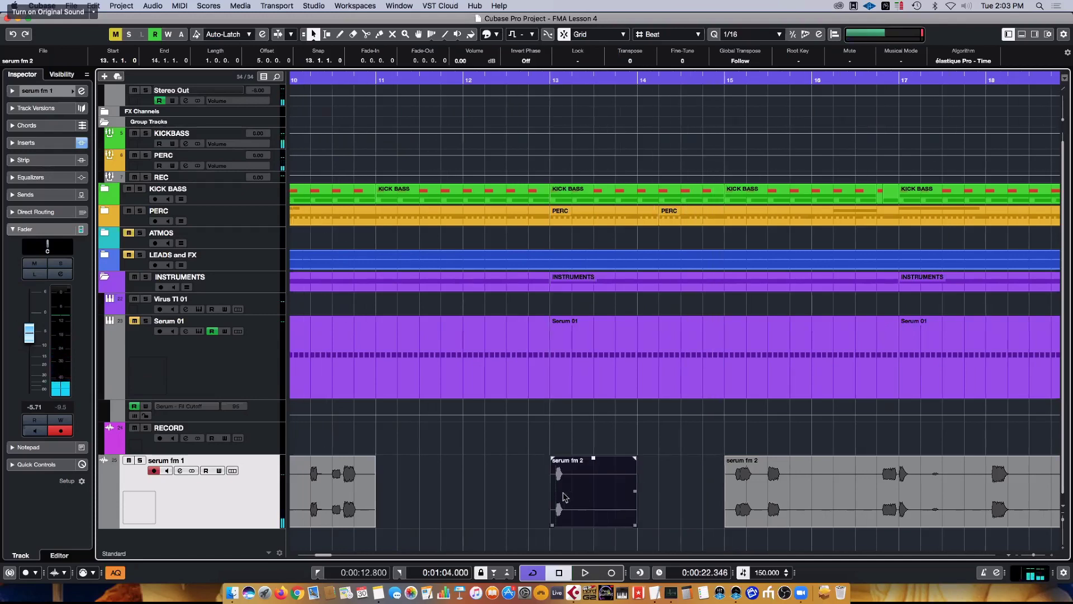
- Split the serum fm 2 clip at beat 4 of bar 15 and move its first piece to bar 14
scroll(614, 481, "right", 5)
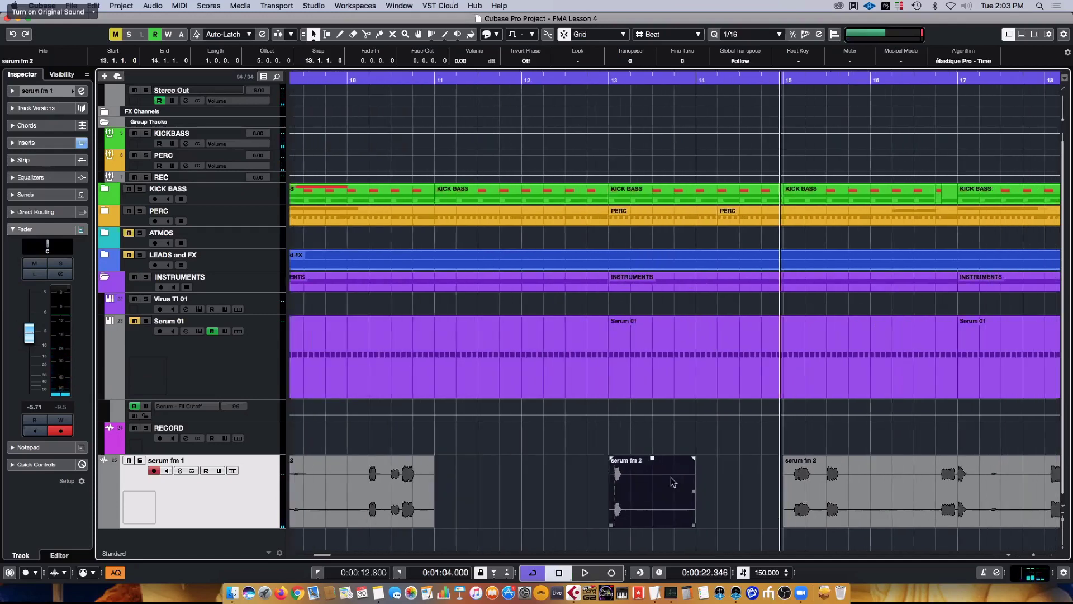
left_click(780, 480, "alt")
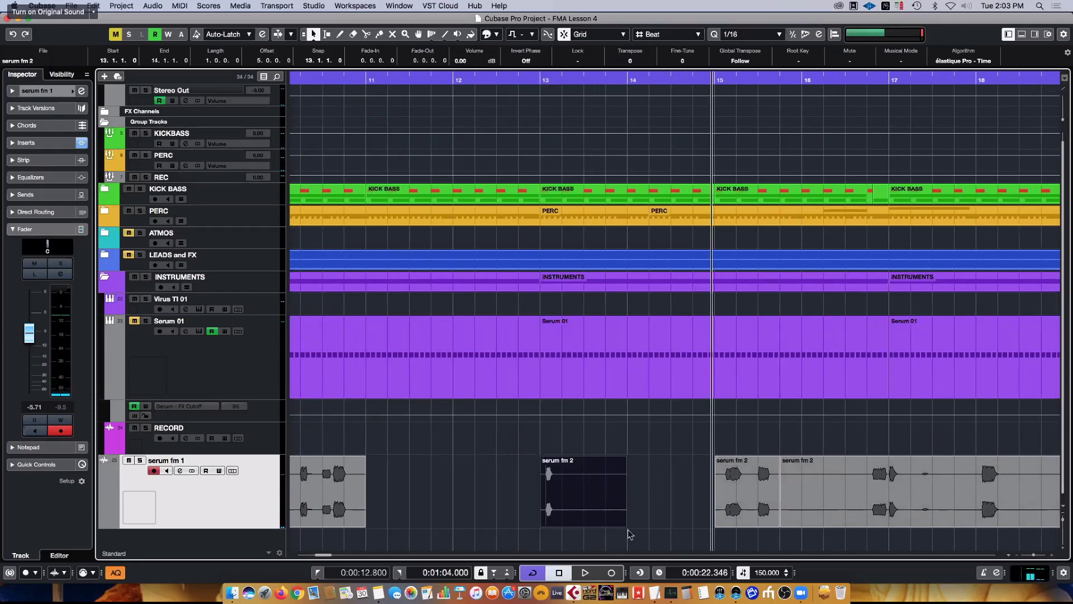
left_click_drag(741, 484, 679, 483)
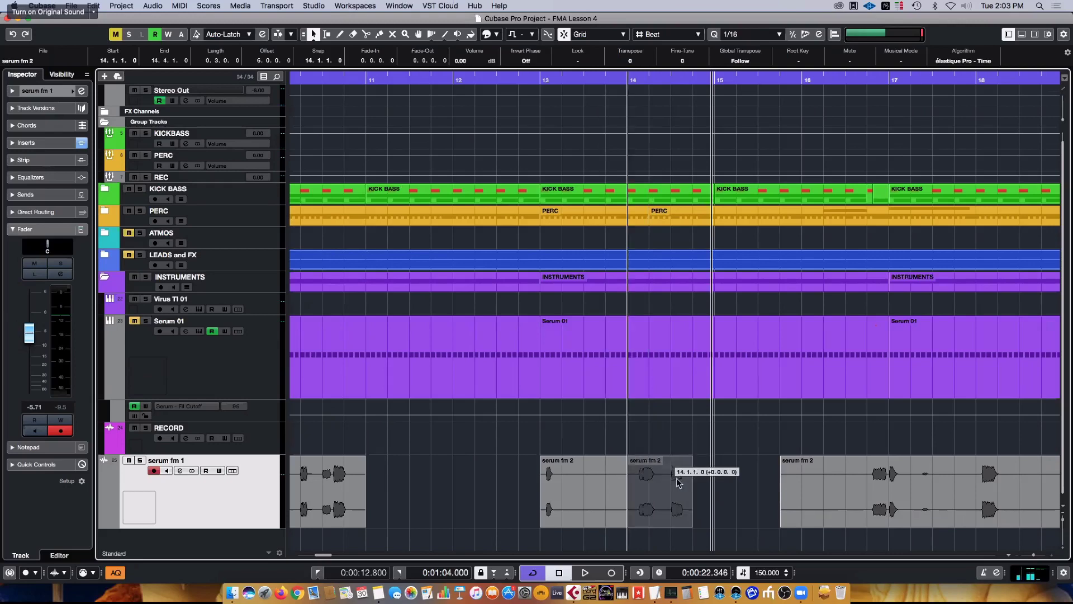
- Play from the left locator and trim the start of the first serum fm 2 clip to bar 10
scroll(545, 341, "left", 3)
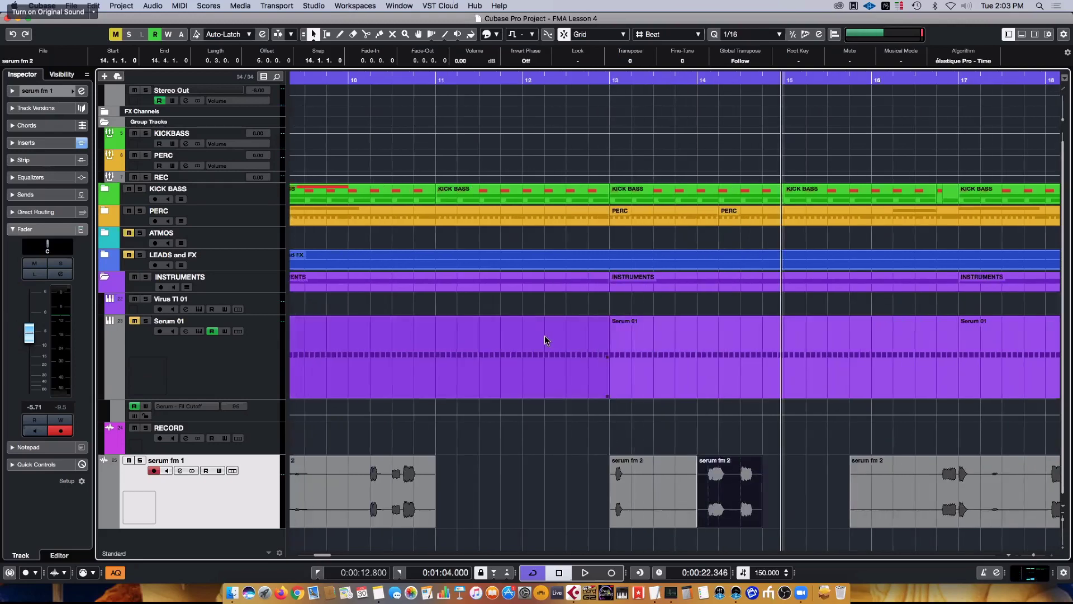
key("KP_1")
key("space")
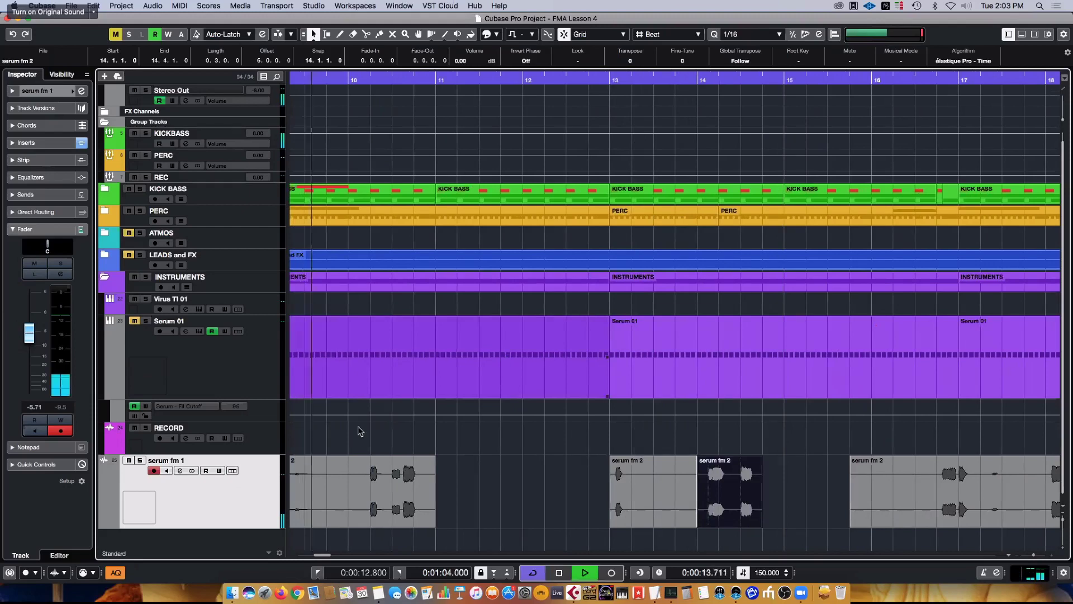
scroll(336, 522, "left", 2)
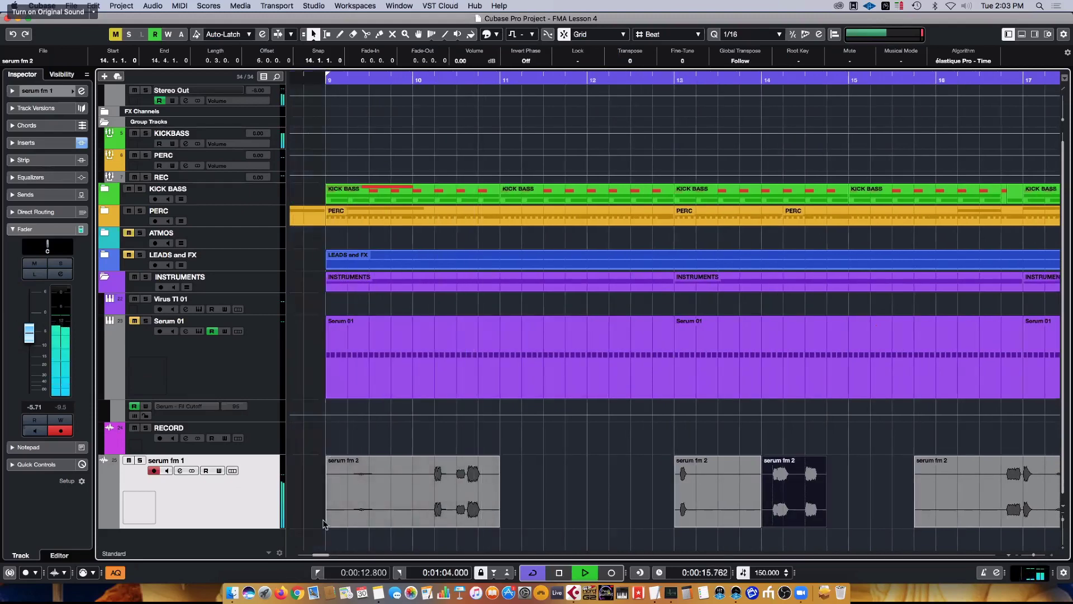
left_click_drag(335, 522, 411, 515)
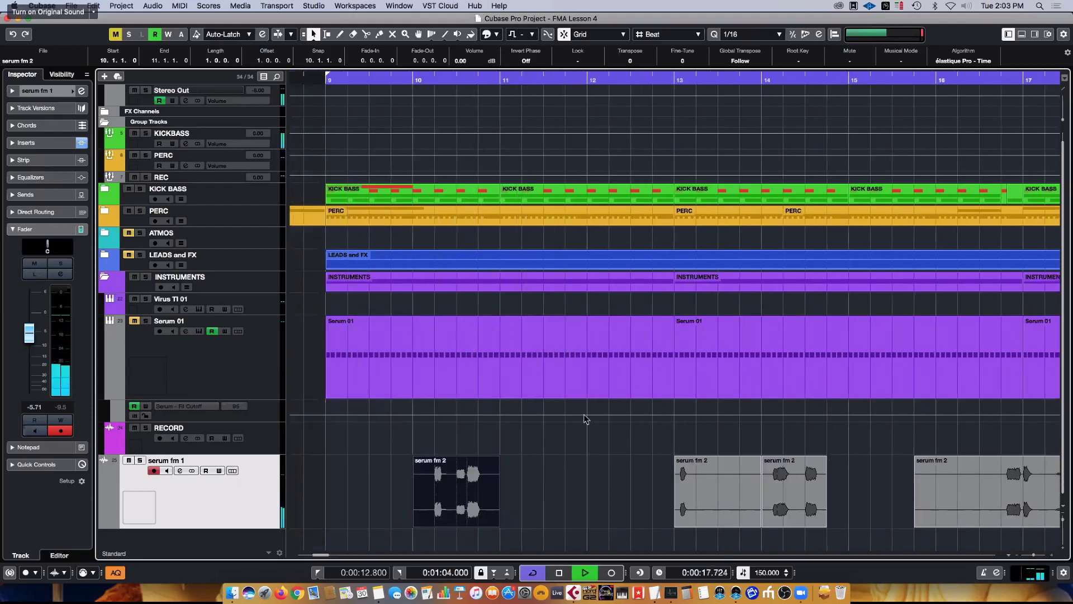
- Trim the start of the long serum fm 2 clip after bar 15 to beat 3 of bar 16
scroll(579, 418, "right", 4)
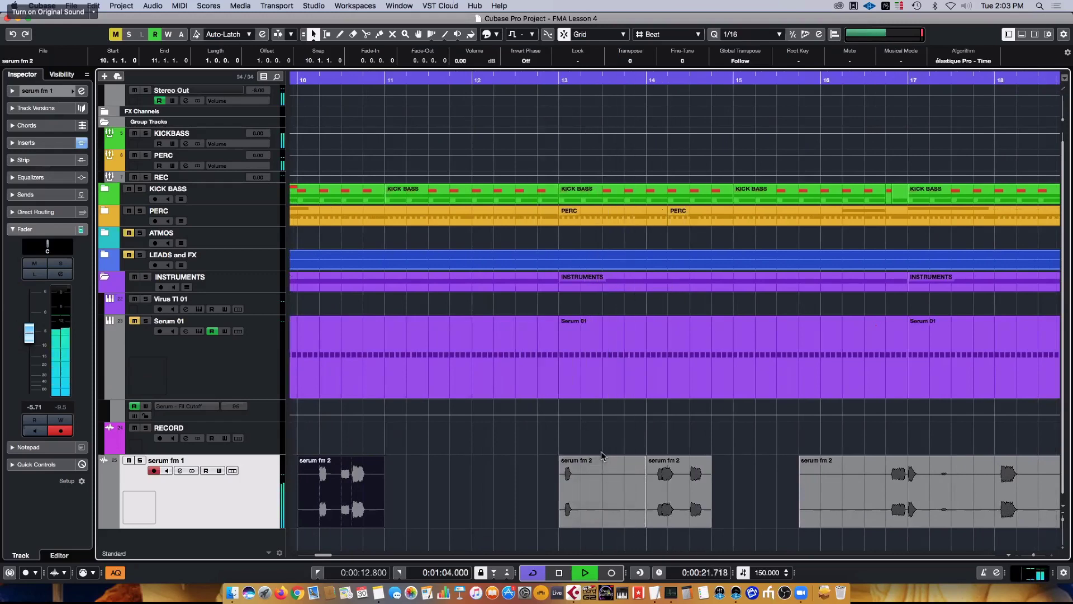
scroll(693, 491, "right", 4)
scroll(691, 490, "right", 6)
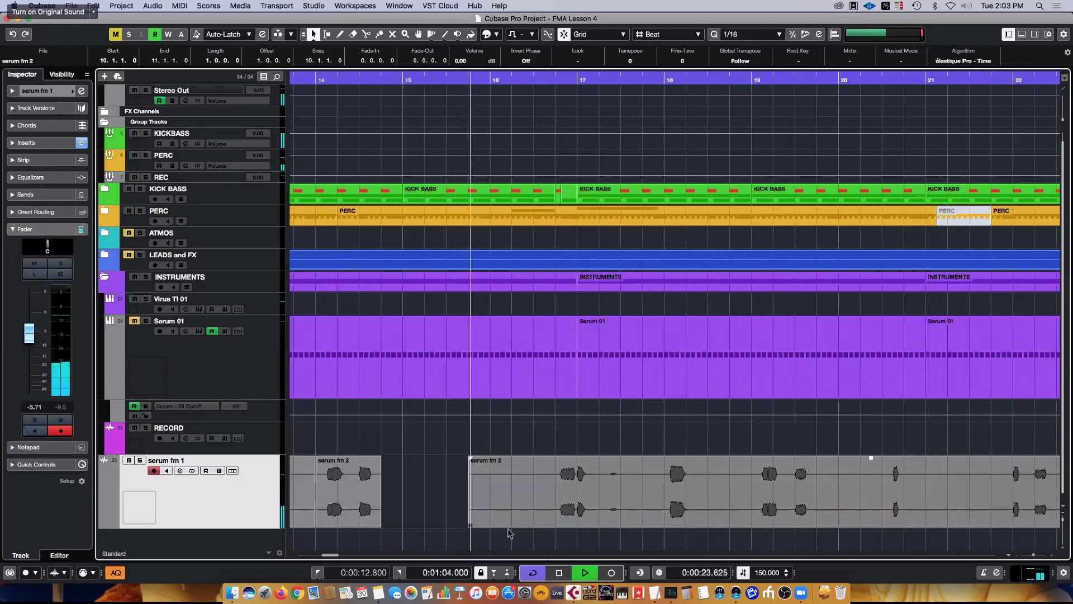
left_click_drag(479, 523, 535, 523)
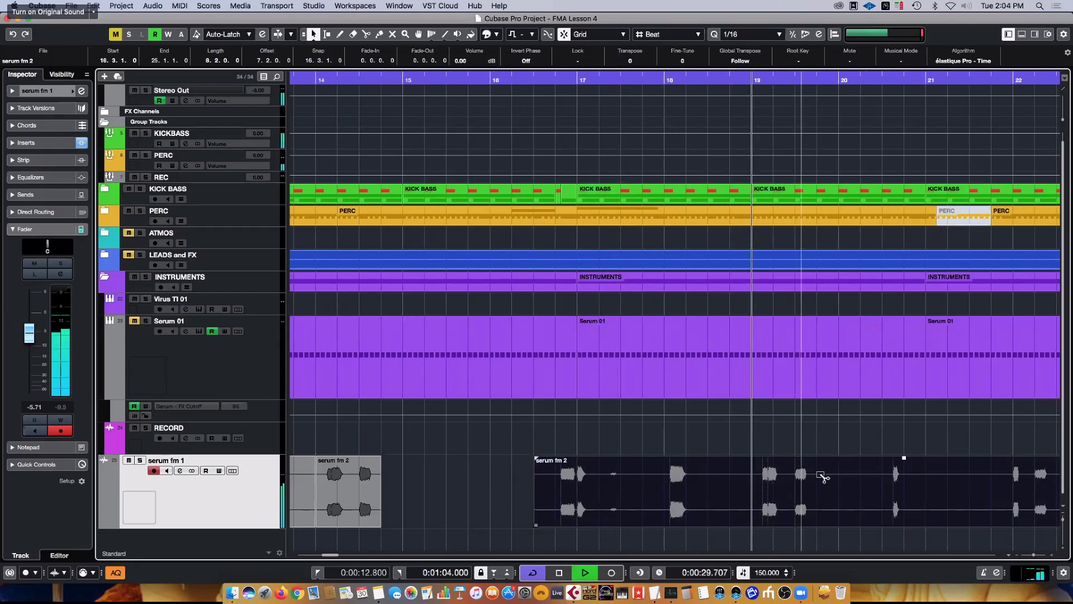
- Split the long serum fm 2 clip at bar 20 beat 3 and bar 21 beat 2, delete the piece between, and select the clip that follows
scroll(689, 493, "right", 6)
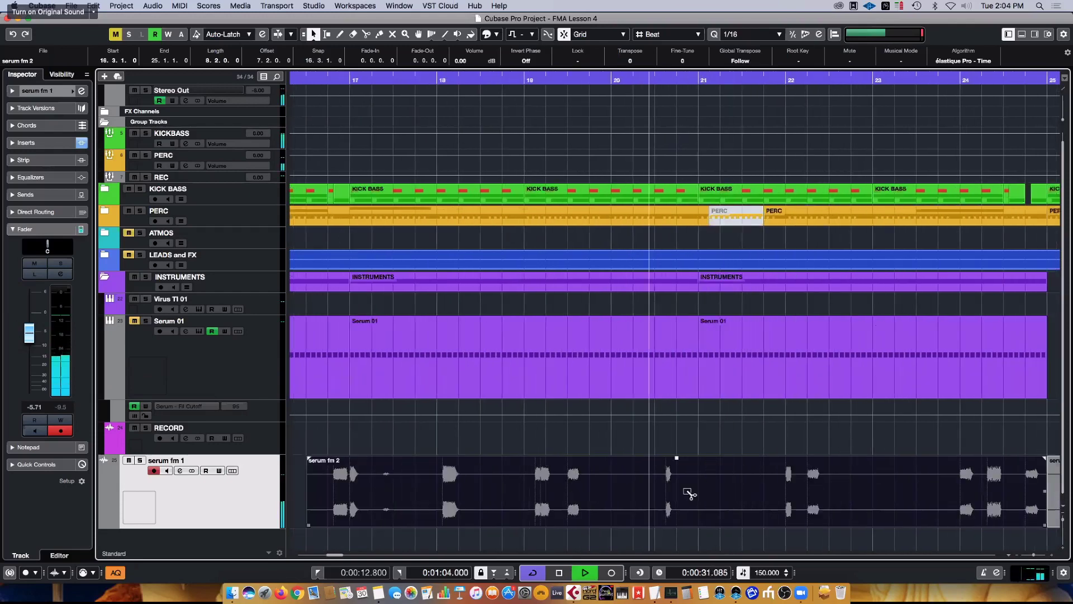
left_click(657, 497, "alt")
left_click(716, 489, "alt")
left_click(683, 497)
key("Delete")
left_click(744, 487)
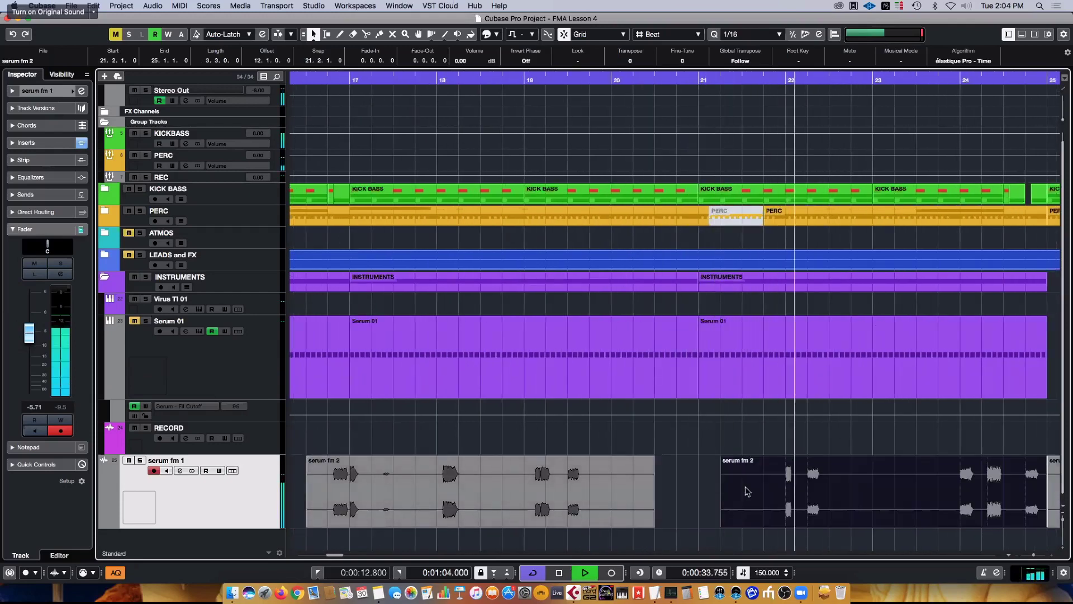
- Split the serum fm 2 clip at bar 23 beat 4 and bar 24 beats 2 and 3, and delete the one-beat piece at bar 24 beat 2
scroll(727, 492, "right", 7)
left_click(691, 496, "alt")
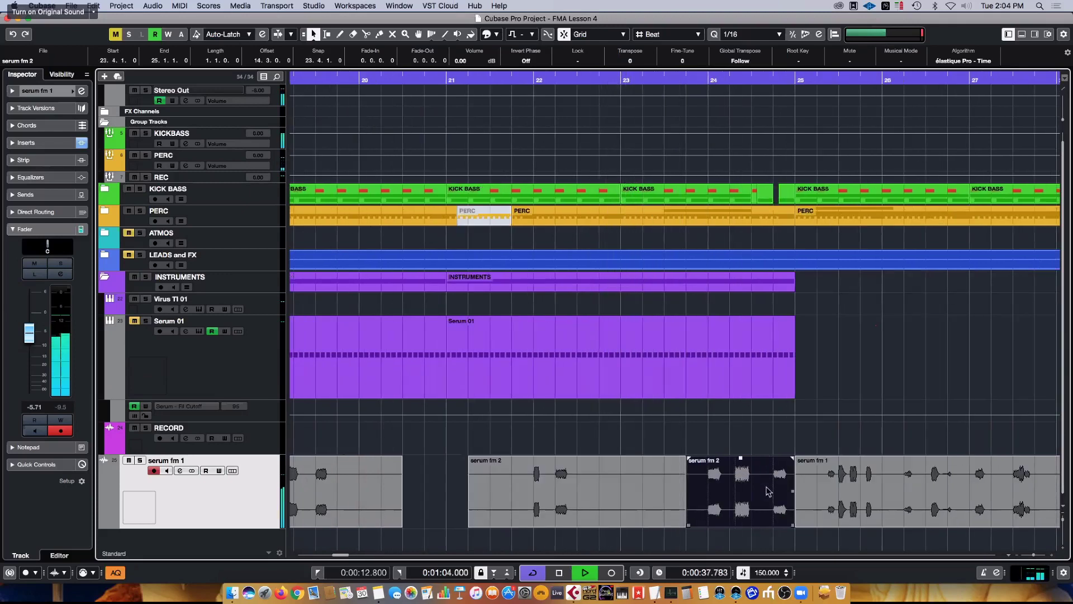
left_click(738, 490, "alt")
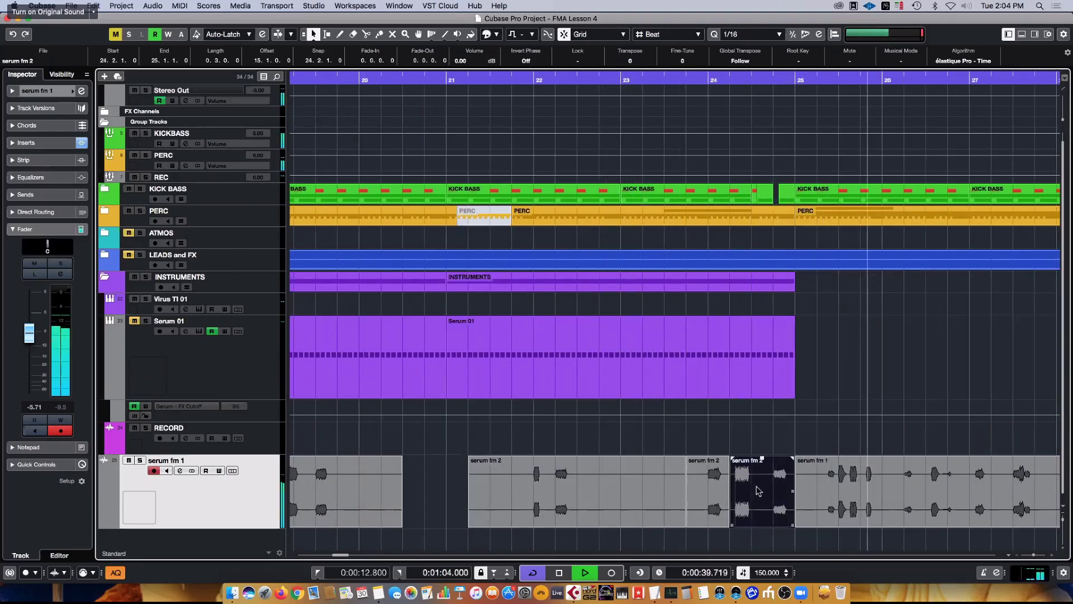
left_click(760, 485, "alt")
left_click(742, 492)
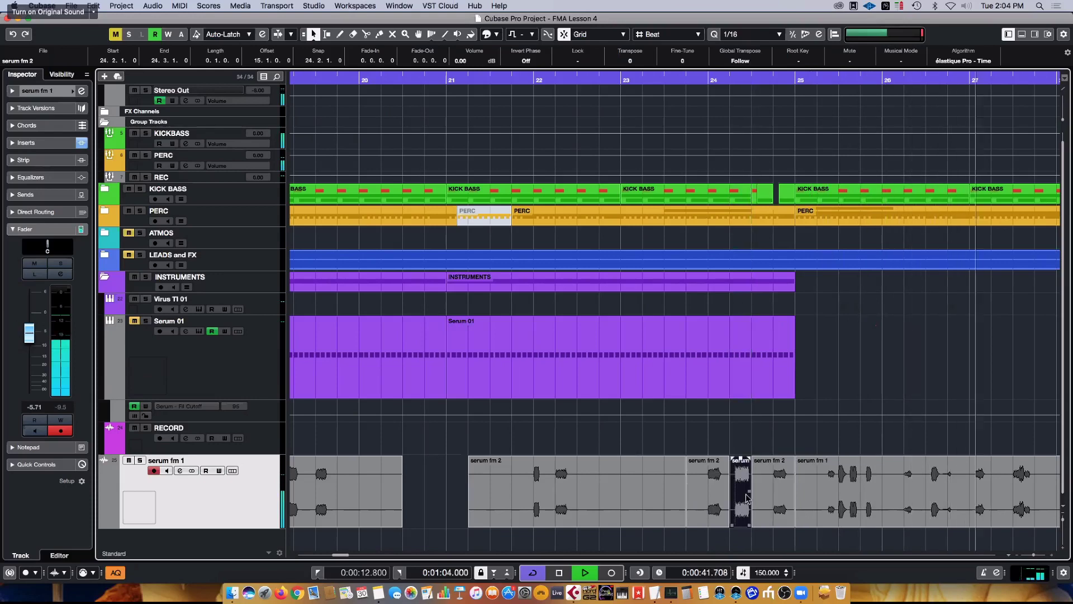
key("Delete")
key("g")
key("g")
key("g")
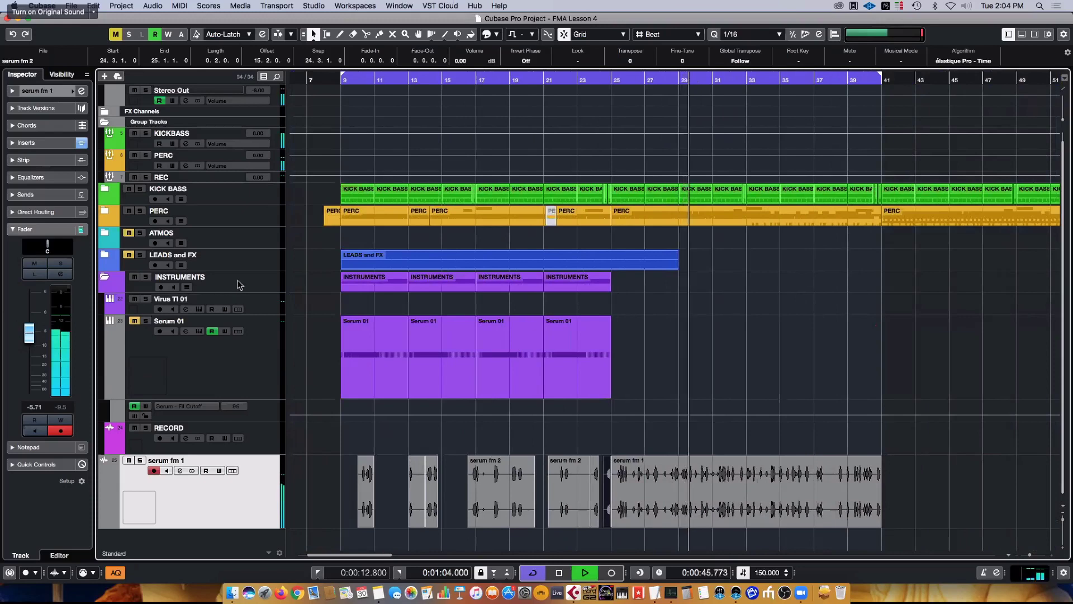
- Stop playback, then unmute the LEADS and FX folder track, make it taller and unfold it to show its tracks
key("space")
left_click(208, 266)
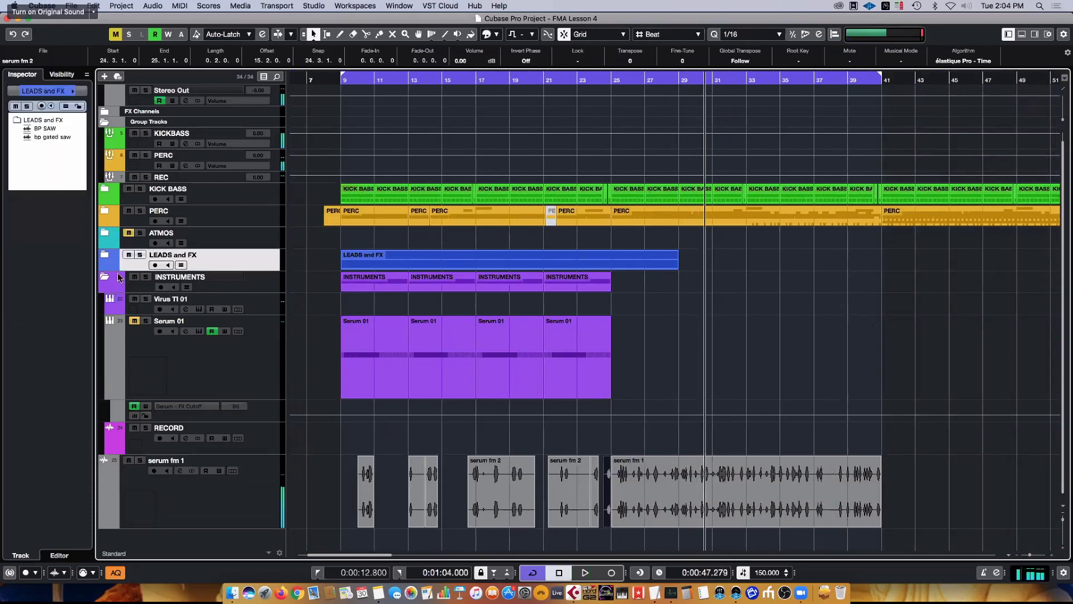
left_click_drag(117, 270, 119, 342)
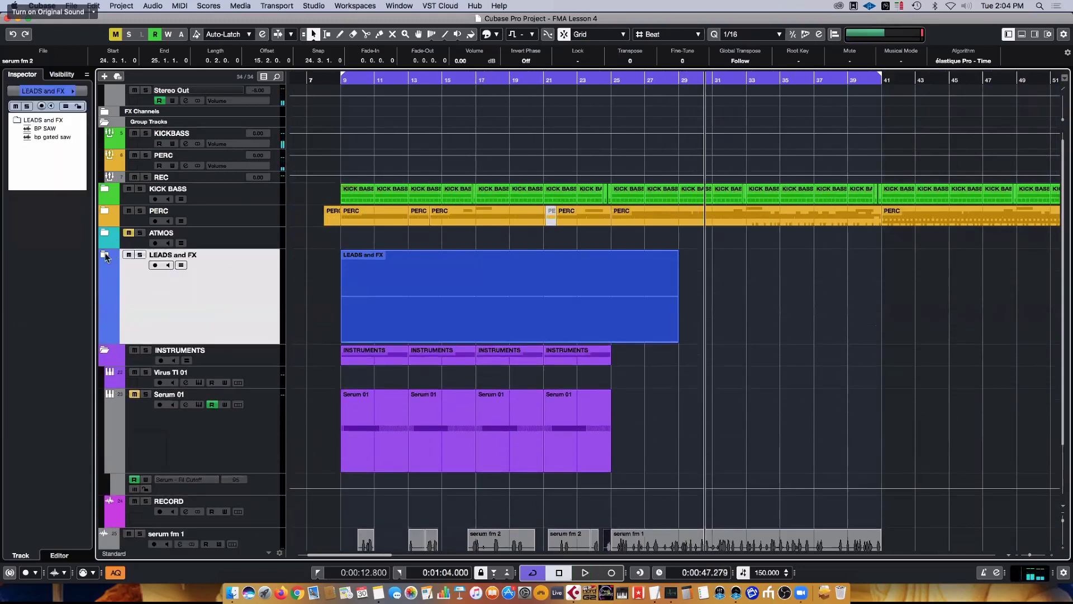
scroll(482, 333, "down", 5)
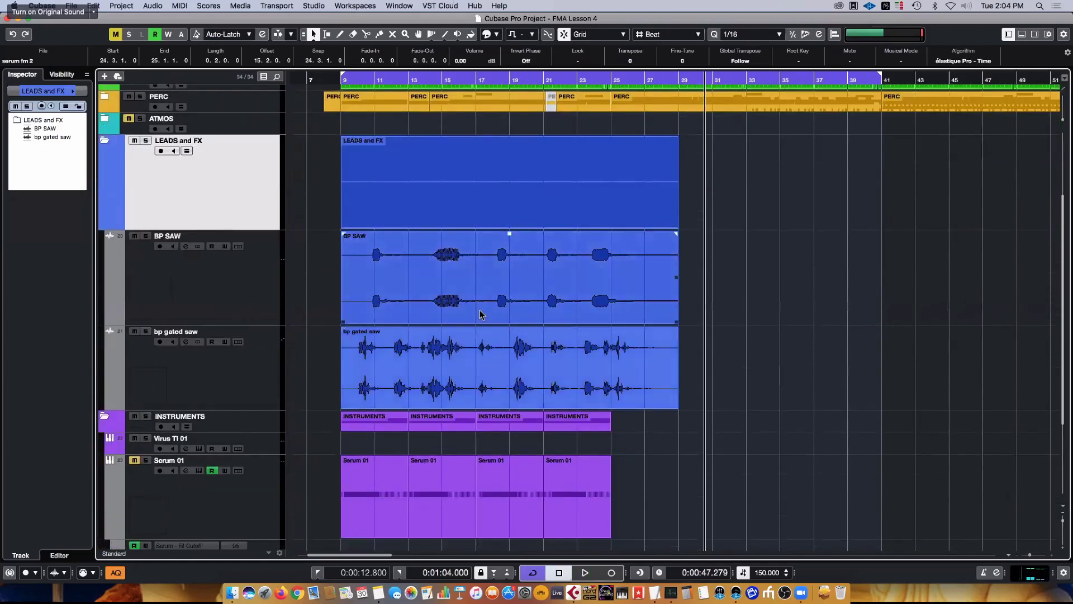
- Move the bp gated saw clip to start at bar 25 and play the arrangement from bar 8
left_click_drag(460, 286, 752, 286)
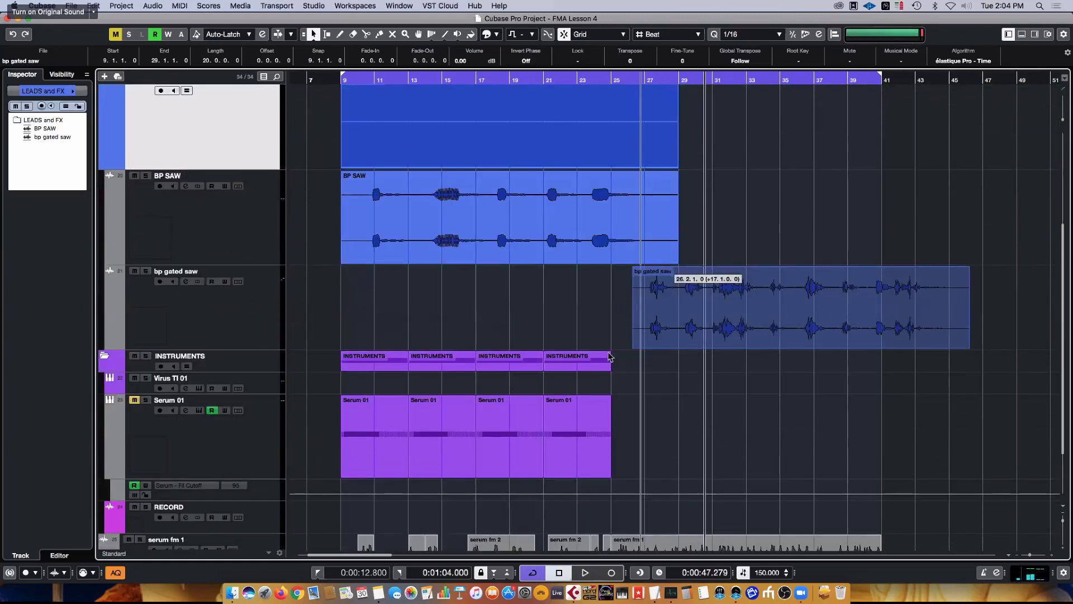
left_click_drag(609, 357, 619, 283)
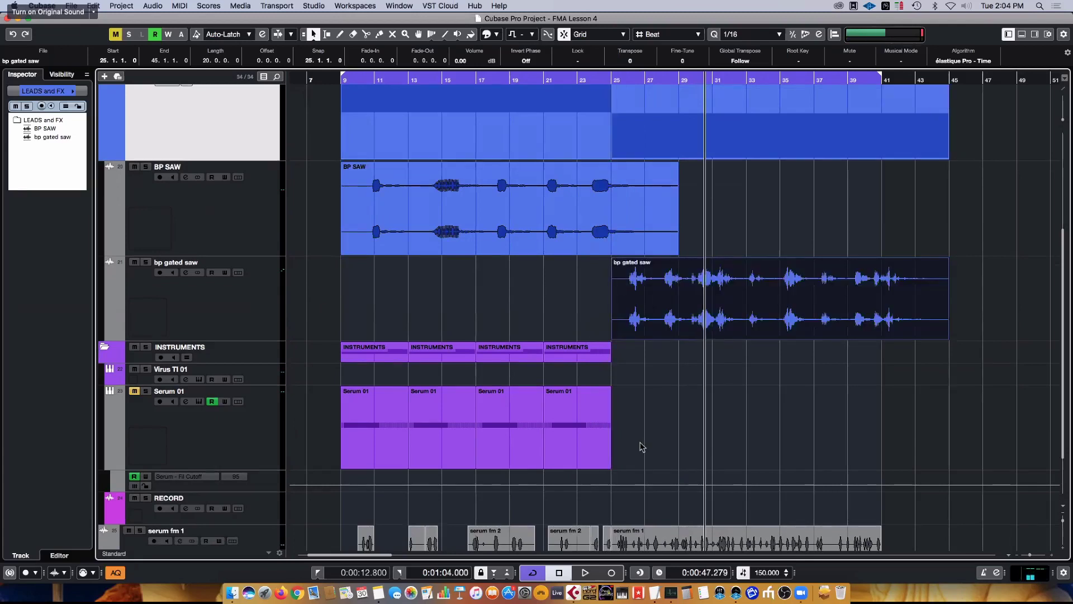
key("space")
left_click(325, 80)
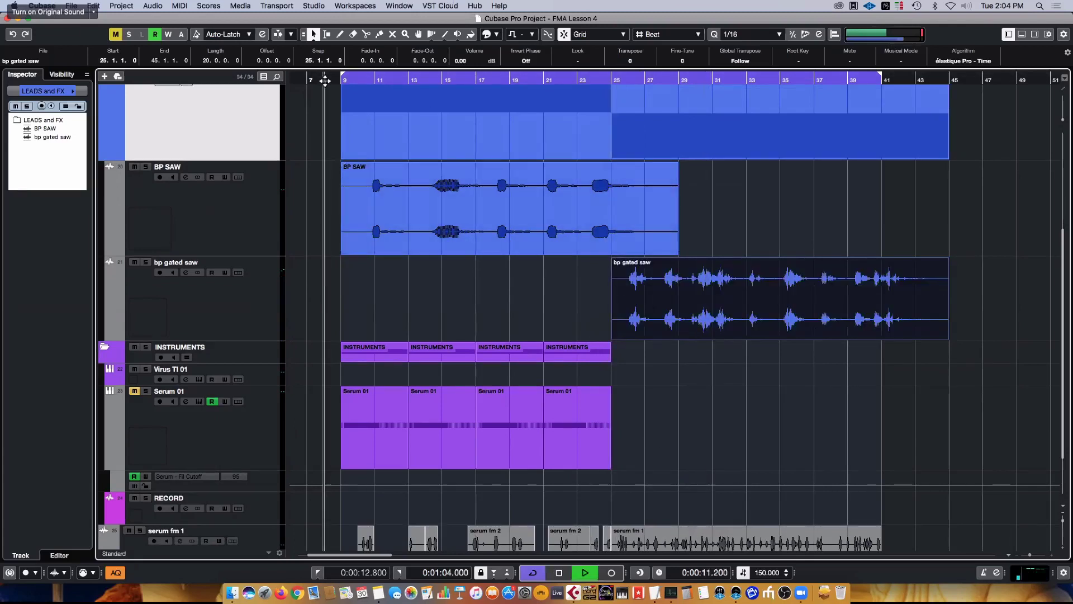
- Add FabFilter Pro-Q 3 to the seventh insert slot of the bp gated saw track, select the BP SAW track and close the plug-in window
left_click(299, 291)
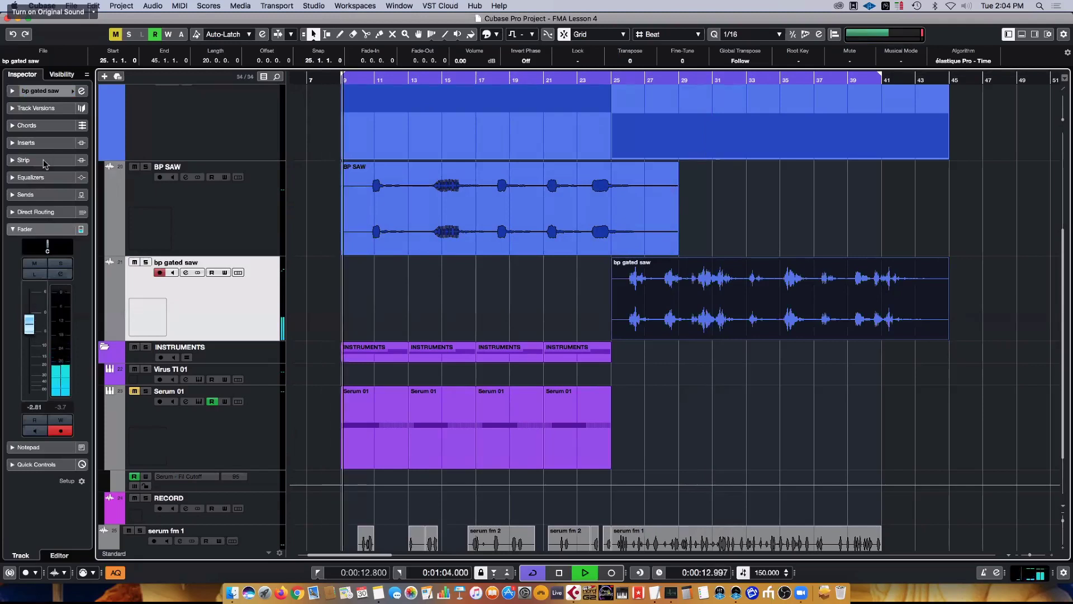
left_click(30, 175)
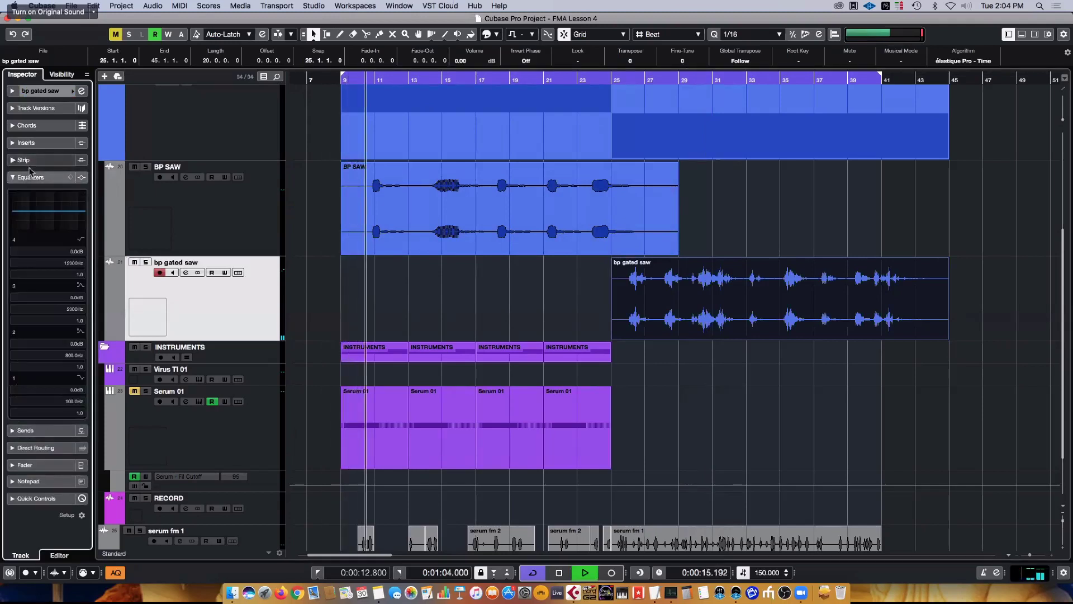
left_click(26, 143)
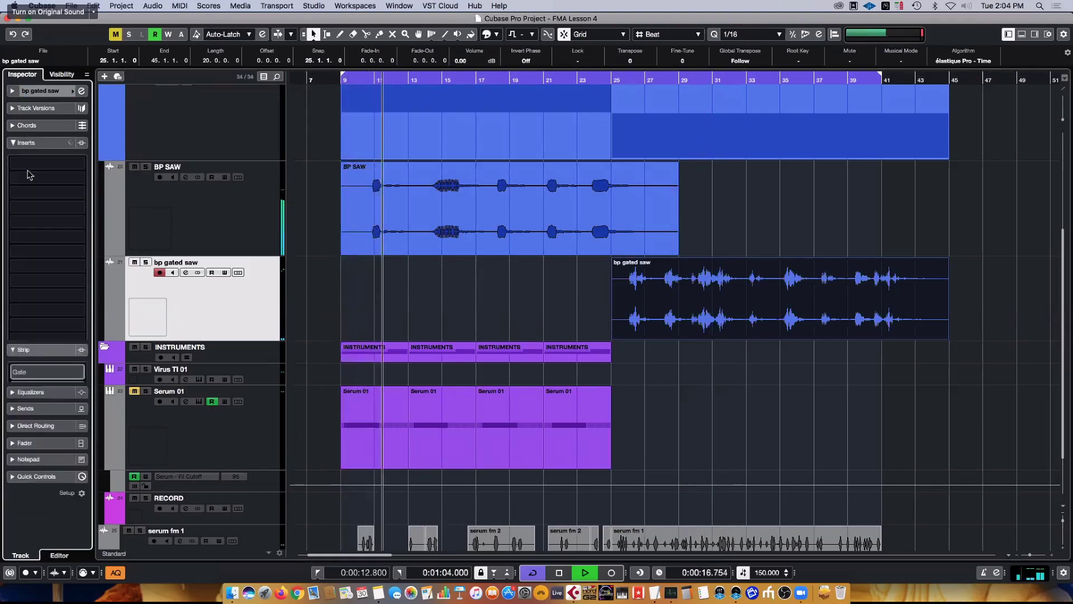
left_click(46, 250)
type("pro")
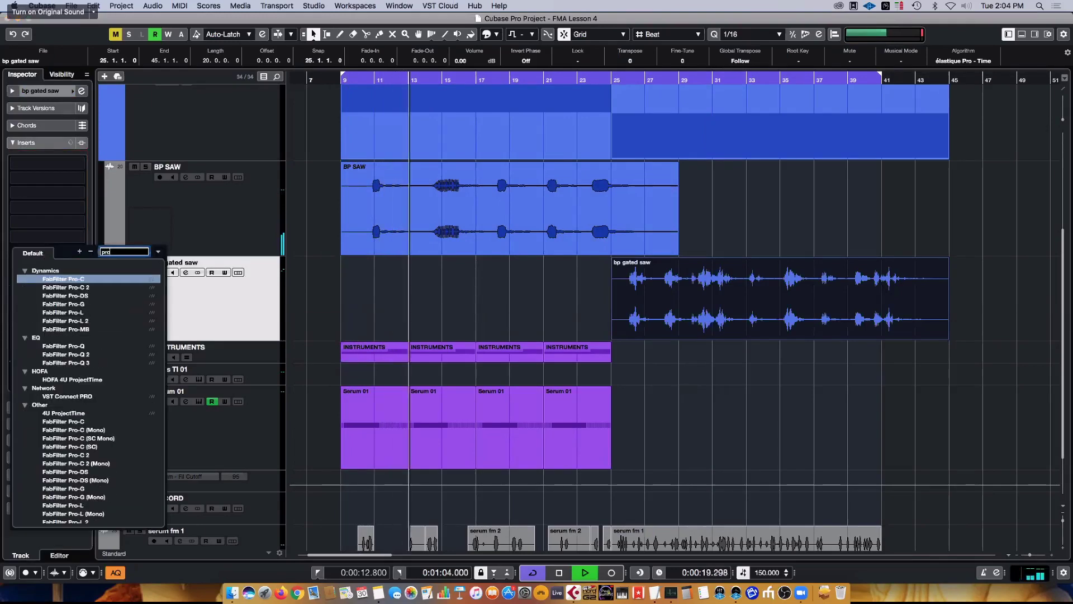
scroll(56, 489, "down", 5)
double_click(85, 491)
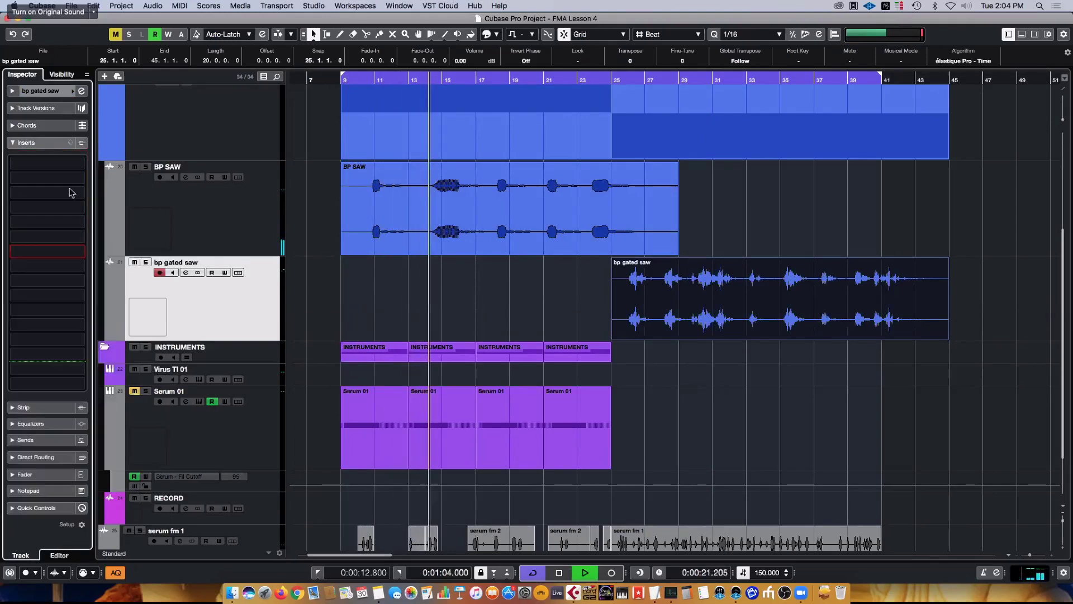
left_click(113, 200)
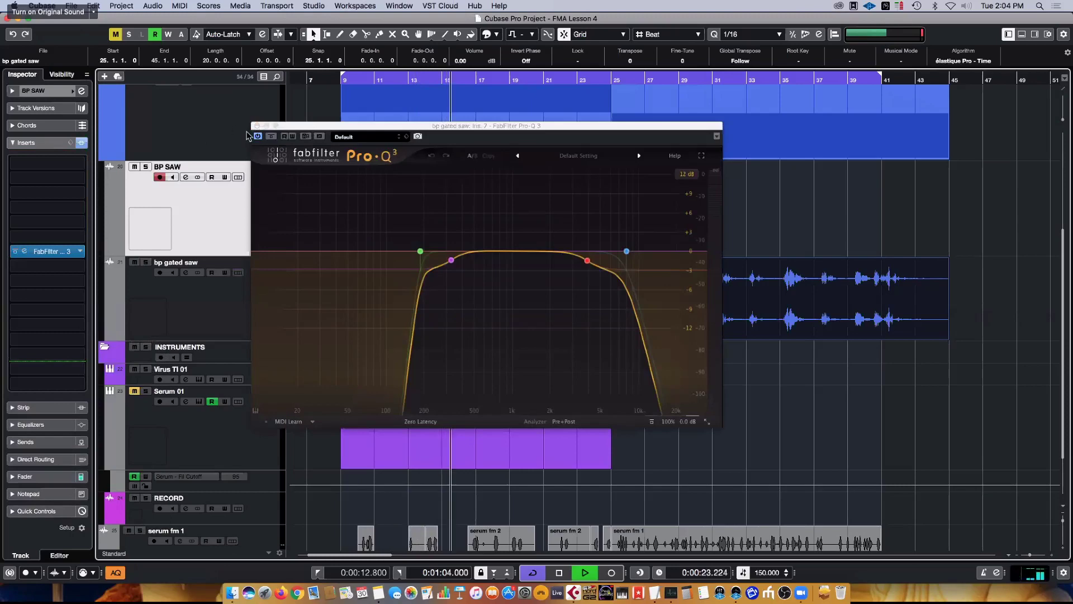
left_click(257, 127)
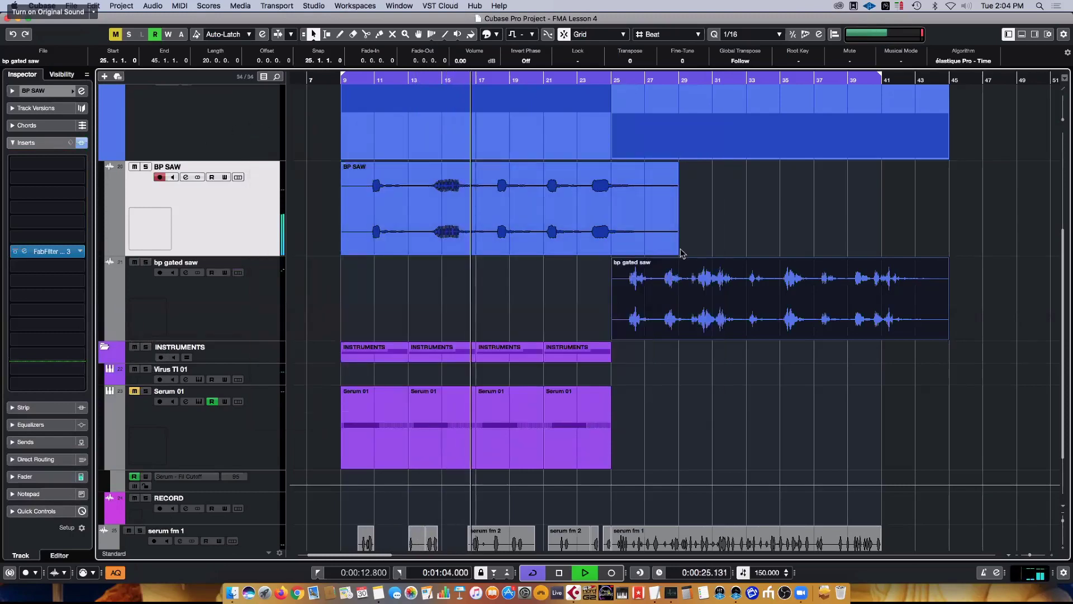
- Select the serum fm 1 track and listen to its edited clips together with the BP SAW and bp gated saw parts, stopping after bar 27
scroll(682, 253, "down", 2)
key("g")
key("g")
key("g")
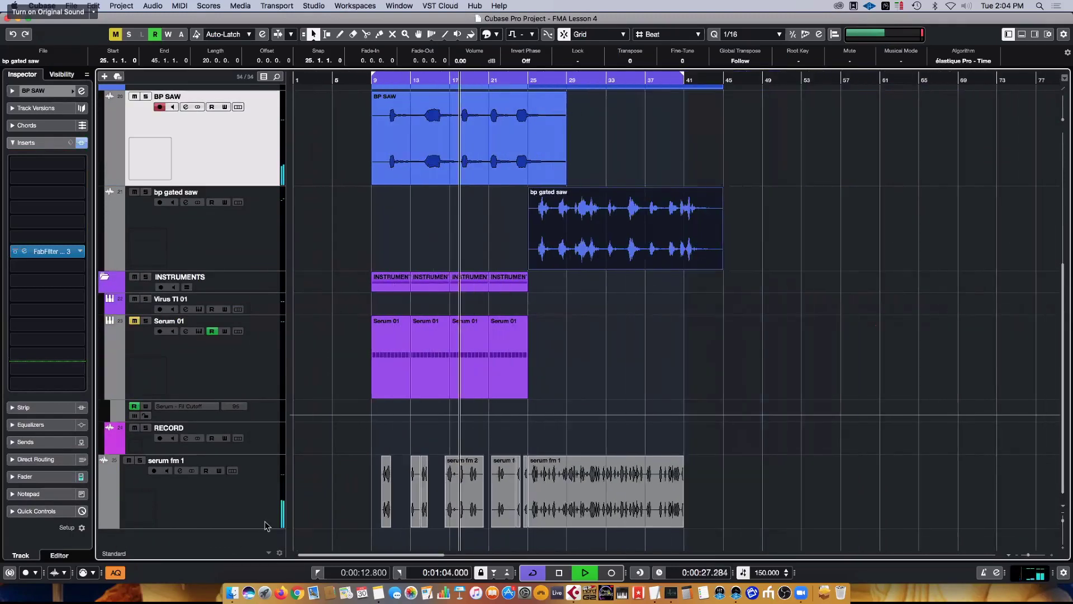
left_click(234, 511)
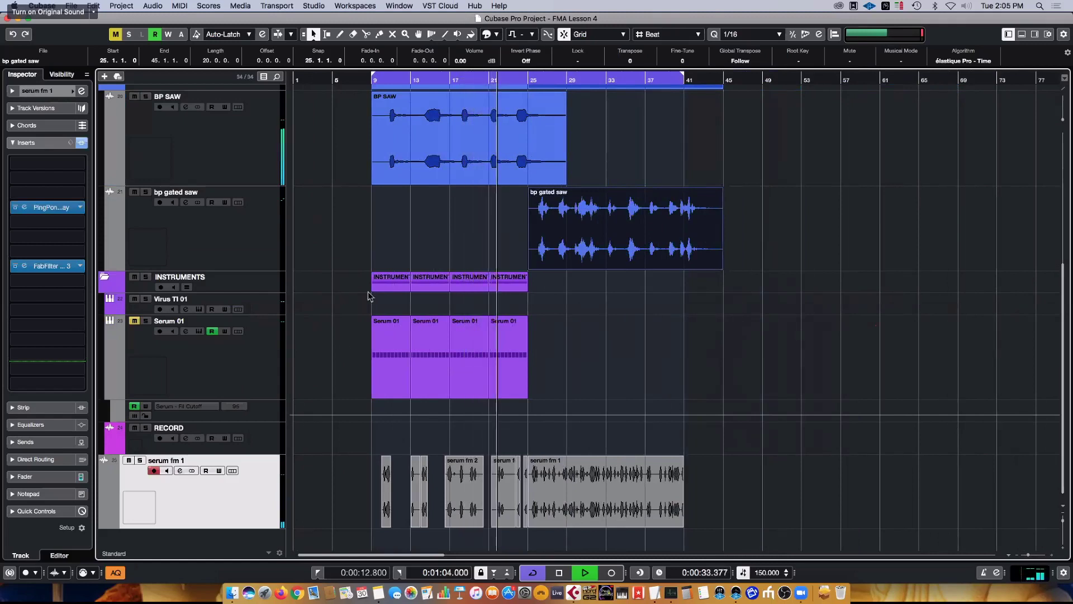
left_click(438, 336)
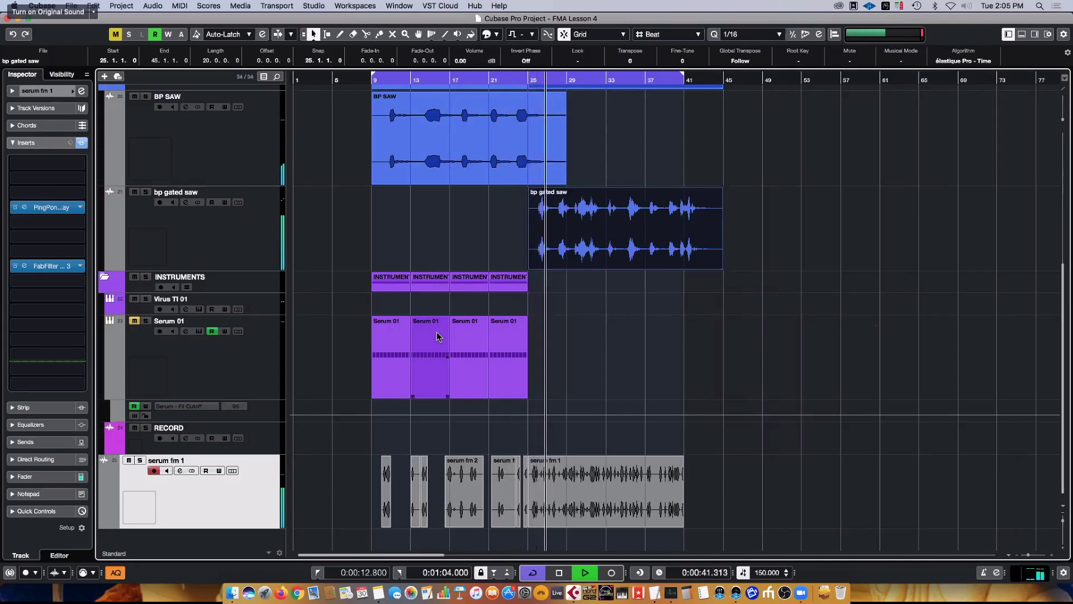
key("space")
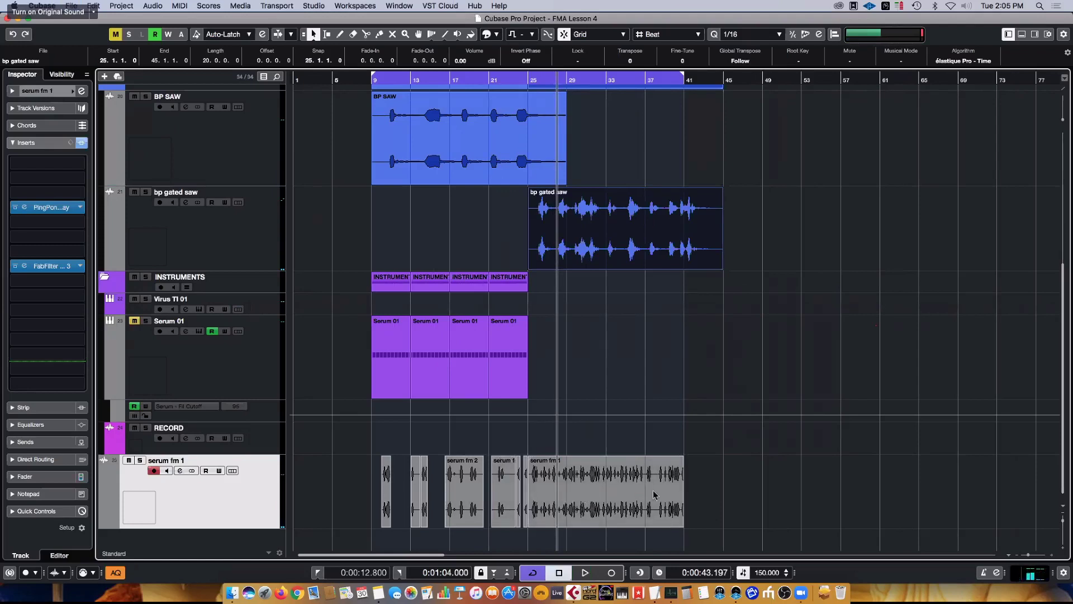
- Select the long serum fm 1 clip at bar 25 and examine its density against the sparser serum fm 2 clips from bar 10
left_click(631, 498)
key("h")
key("h")
key("h")
key("h")
key("h")
key("h")
key("h")
key("h")
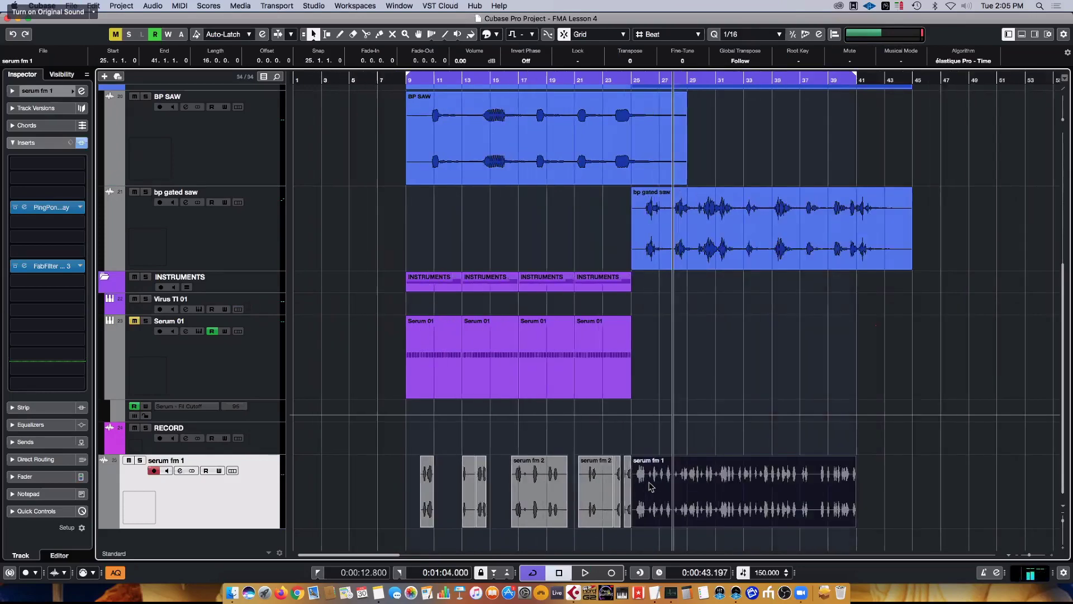
scroll(719, 469, "right", 5)
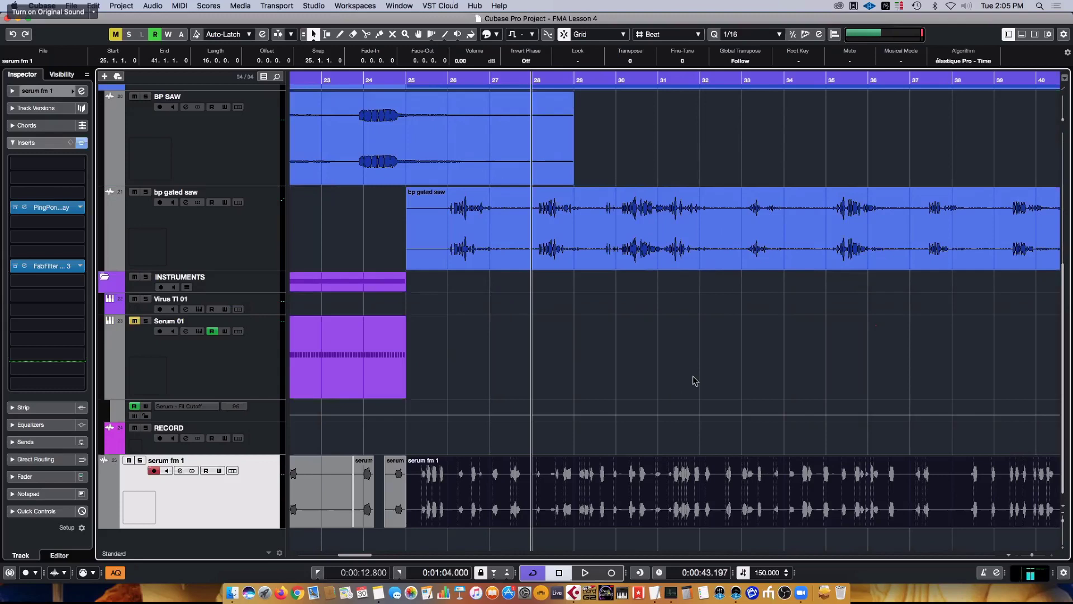
scroll(657, 396, "left", 10)
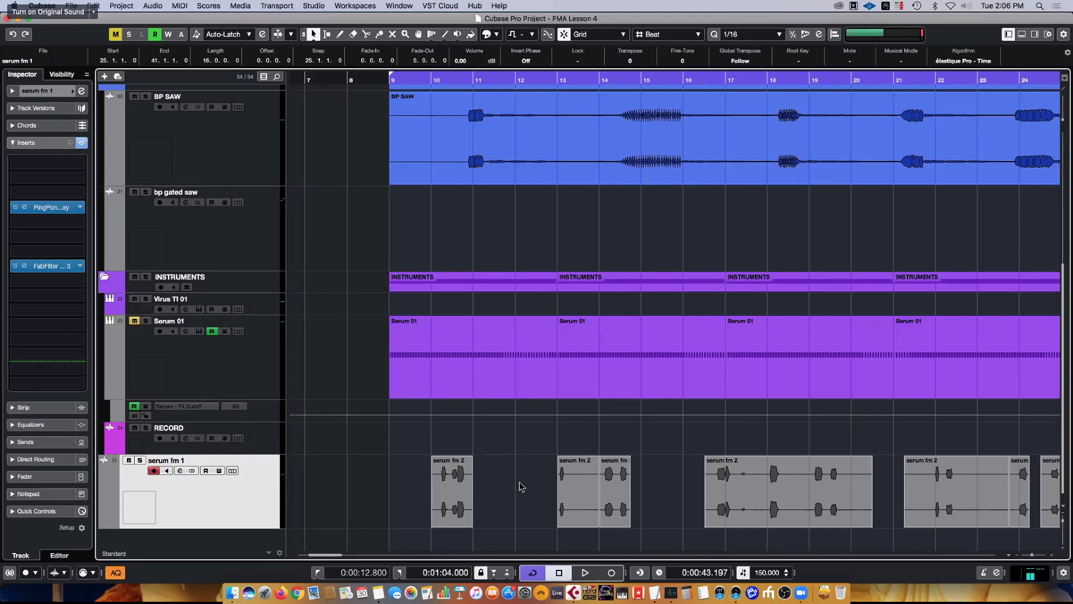
scroll(520, 486, "right", 5)
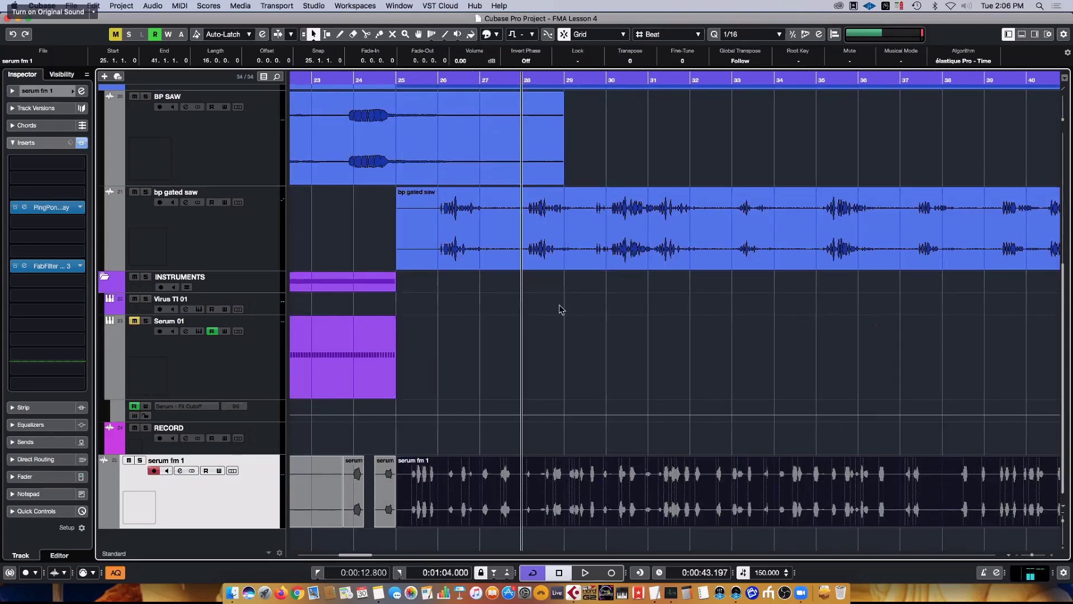
scroll(561, 309, "up", 1)
scroll(561, 310, "down", 1)
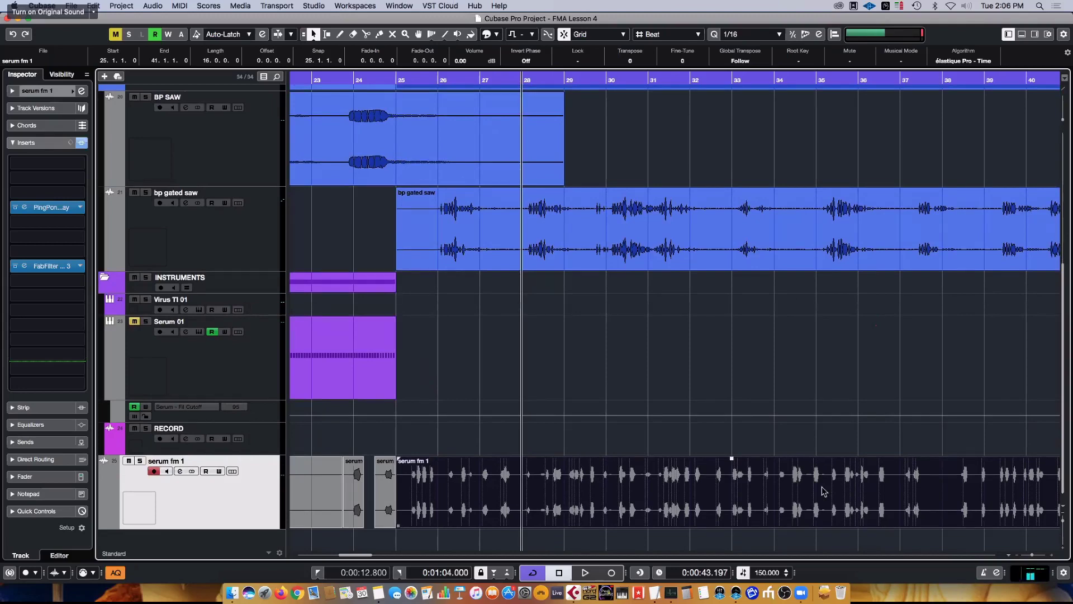
key("g")
key("g")
key("g")
key("g")
key("g")
key("g")
scroll(725, 312, "up", 1)
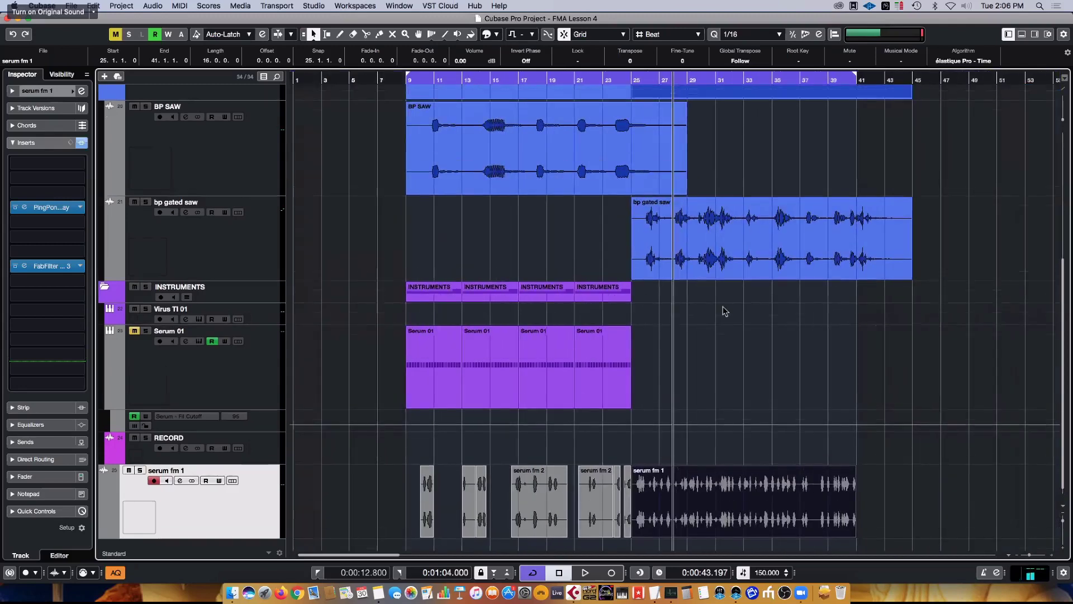
scroll(725, 311, "up", 3)
scroll(703, 337, "down", 3)
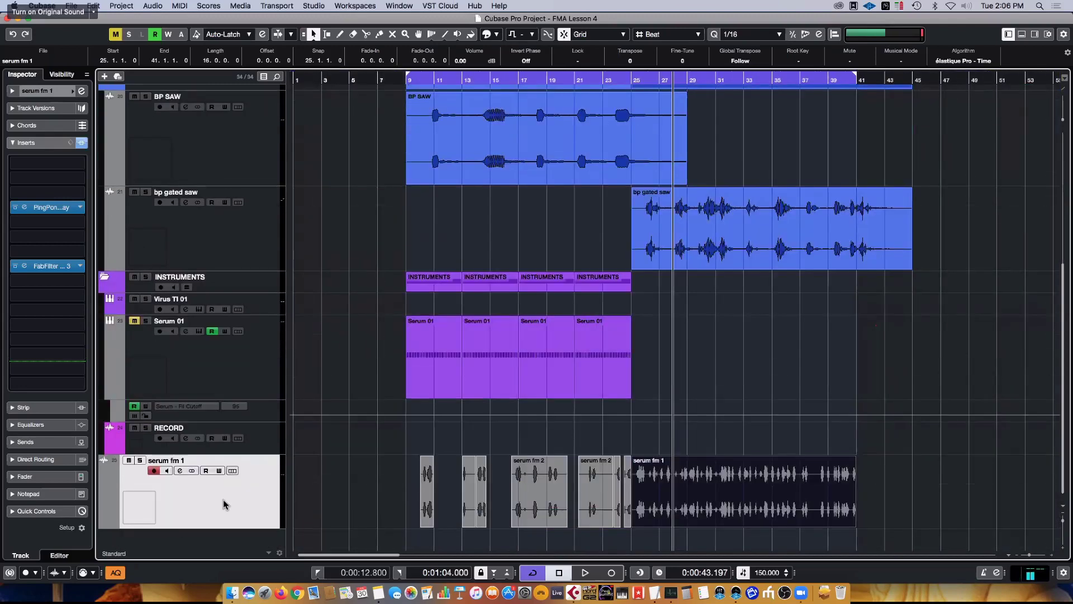
- Move the serum fm 1 track into the LEADS and FX folder below bp gated saw and reduce the height of the folder's three audio tracks
left_click_drag(225, 498, 217, 177)
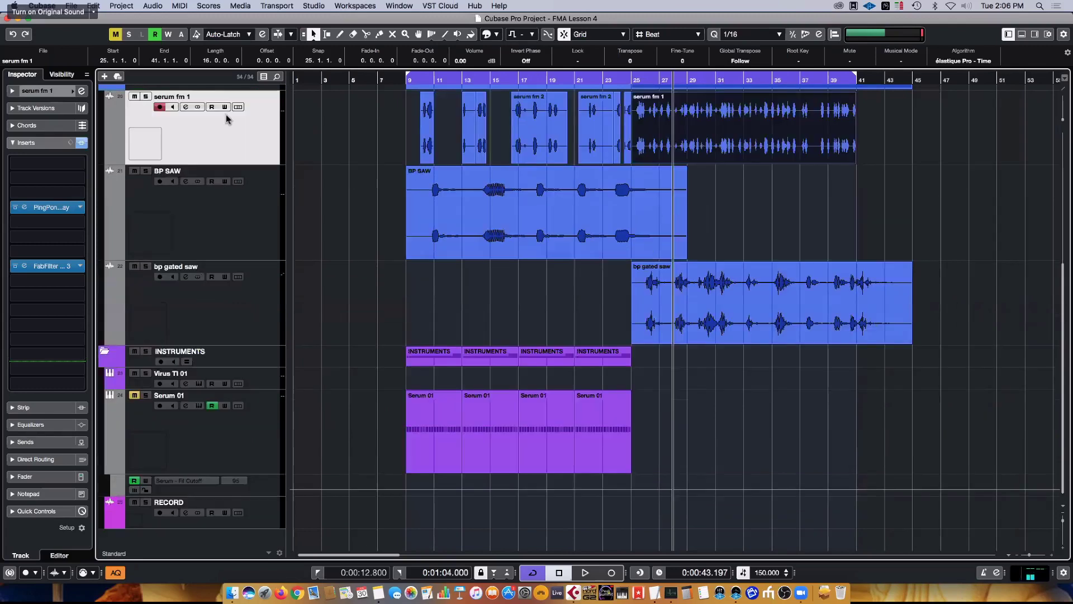
left_click_drag(257, 269, 252, 331)
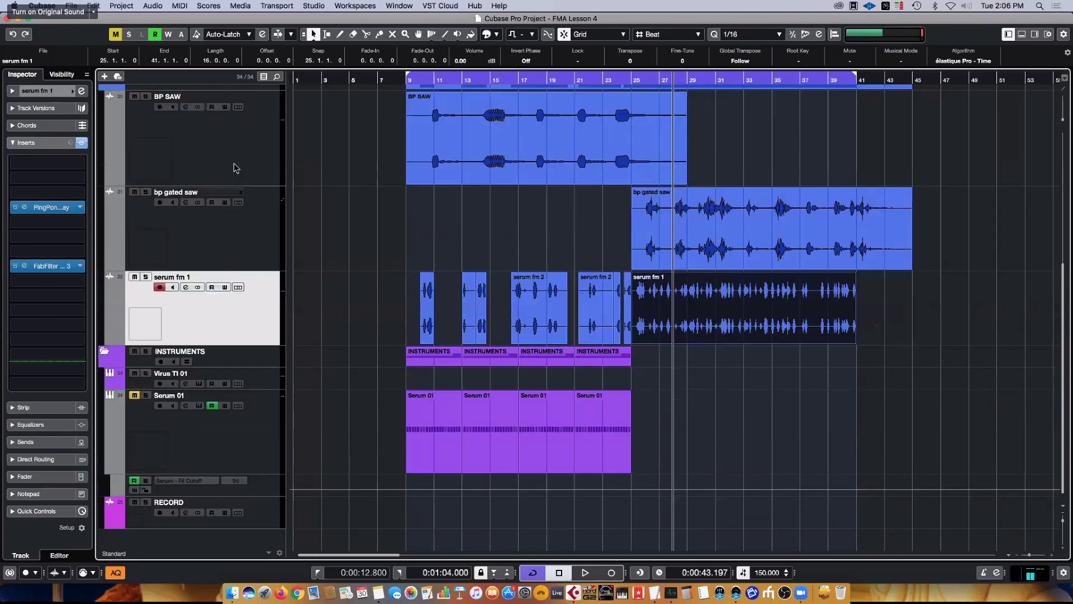
left_click(234, 165)
left_click(183, 332, "shift")
left_click_drag(192, 270, 198, 229)
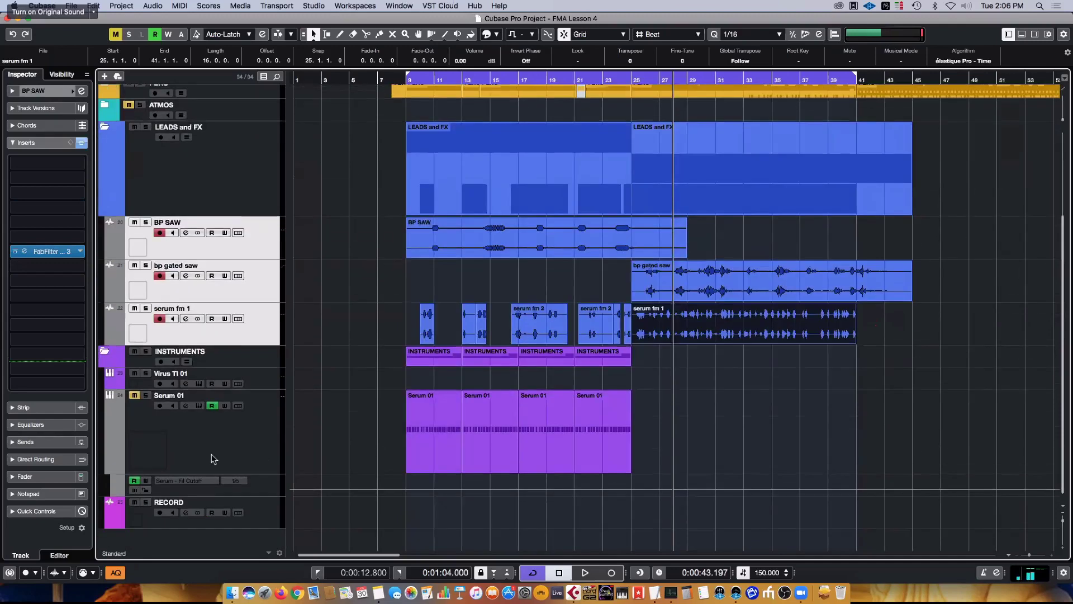
left_click(190, 422)
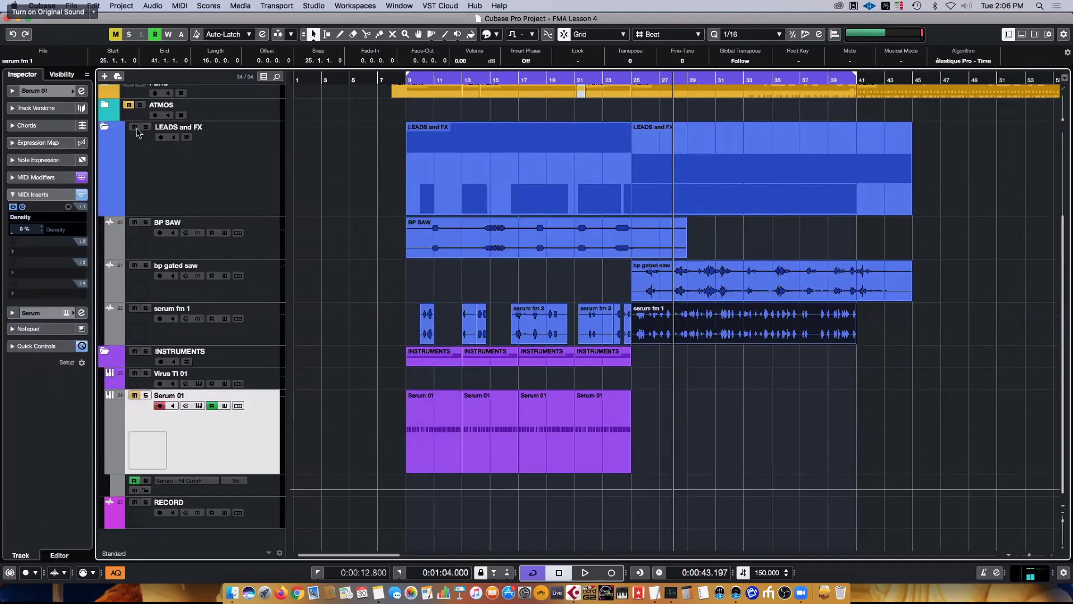